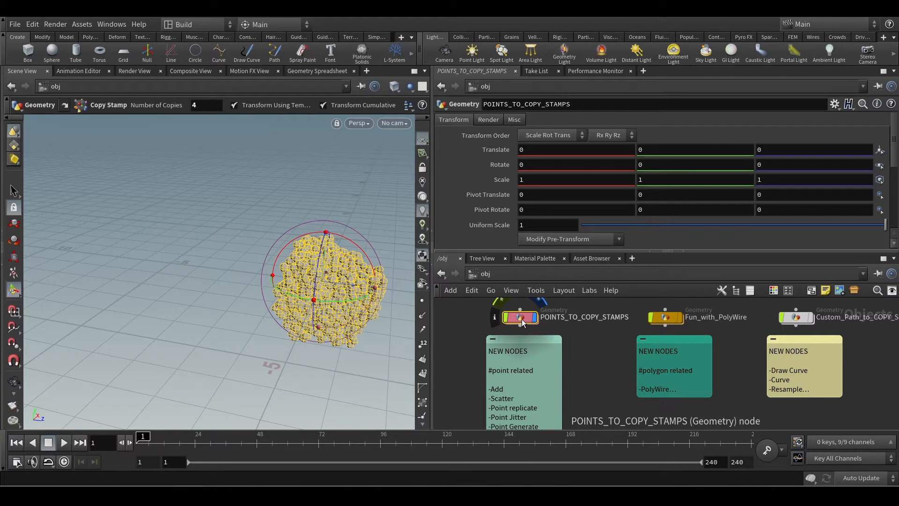
Step: Look over the three geometry objects and the sticky notes listing their new nodes in the object network
{"action": "middle_click_drag", "start_coordinate": [751, 343], "coordinate": [718, 364]}
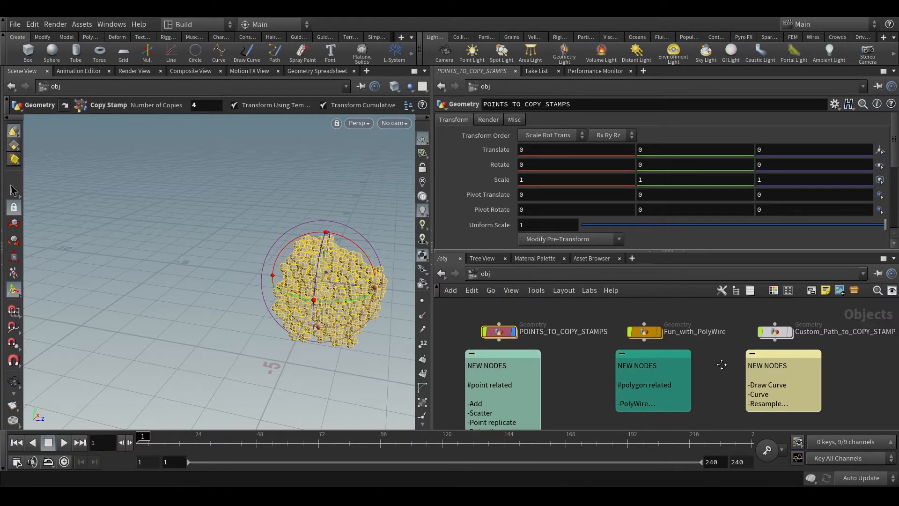
{"action": "middle_click_drag", "start_coordinate": [590, 376], "coordinate": [612, 344]}
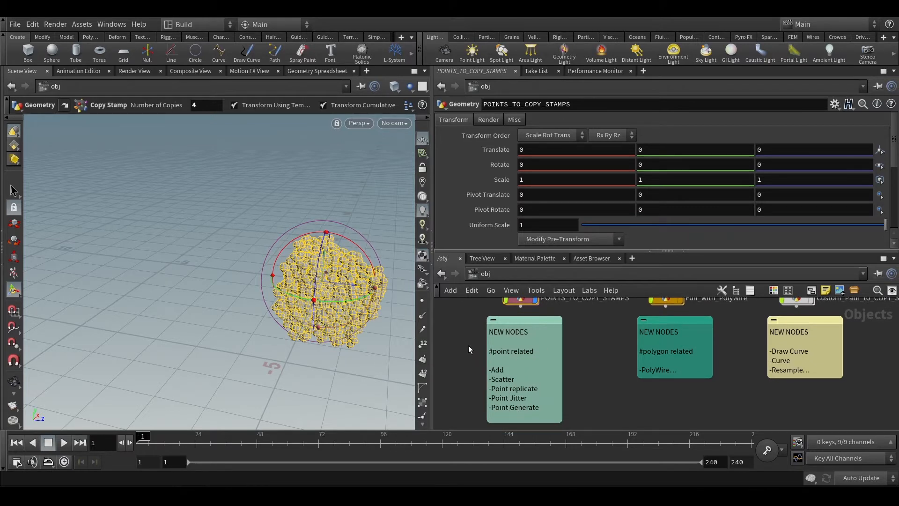
{"action": "left_click_drag", "start_coordinate": [468, 350], "coordinate": [529, 404]}
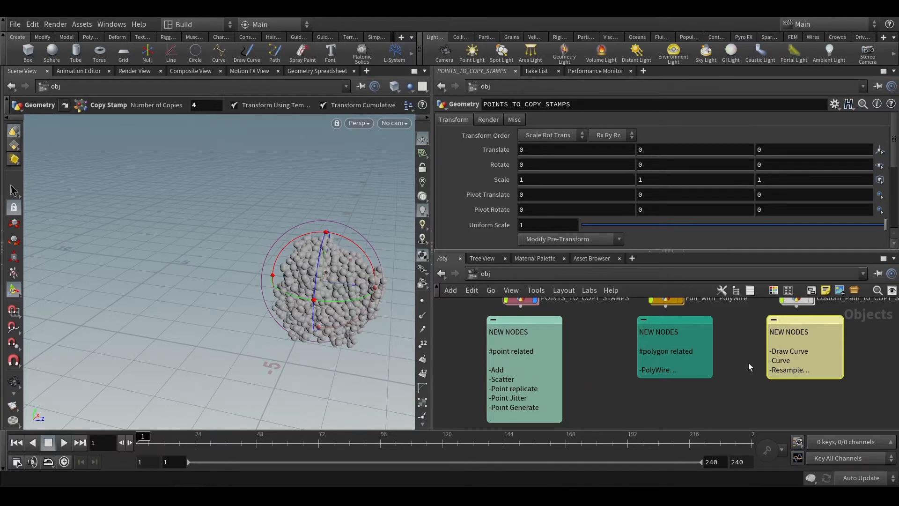
{"action": "middle_click_drag", "start_coordinate": [740, 363], "coordinate": [710, 404]}
{"action": "scroll", "coordinate": [636, 339], "scroll_direction": "down", "scroll_amount": 1}
{"action": "middle_click_drag", "start_coordinate": [636, 339], "coordinate": [615, 321]}
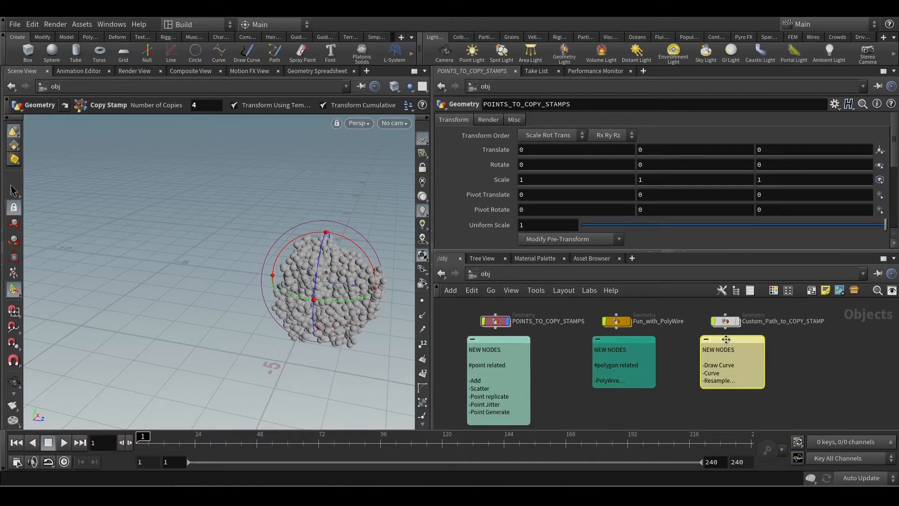
Step: Open the POINTS_TO_COPY_STAMPS network and display the scatter1 result with point markers in the viewport
{"action": "scroll", "coordinate": [561, 364], "scroll_direction": "up", "scroll_amount": 2}
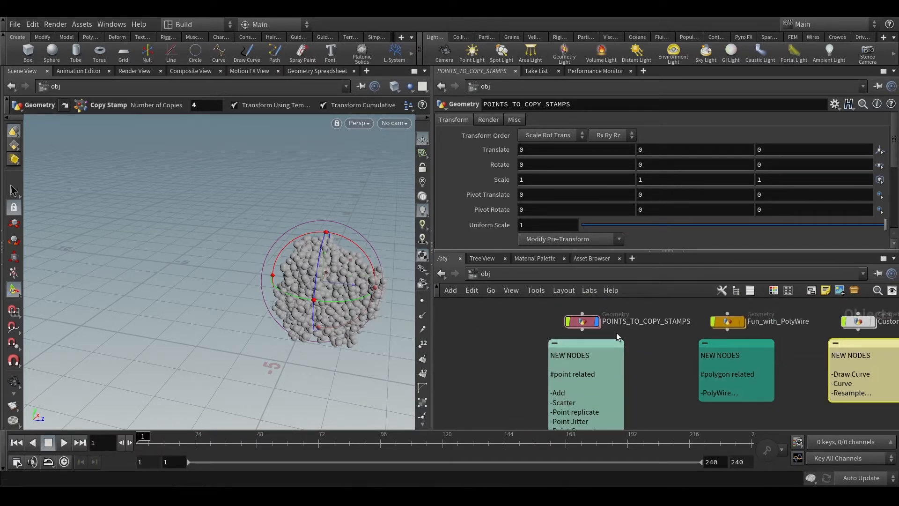
{"action": "scroll", "coordinate": [631, 339], "scroll_direction": "up", "scroll_amount": 2}
{"action": "double_click", "coordinate": [573, 320]}
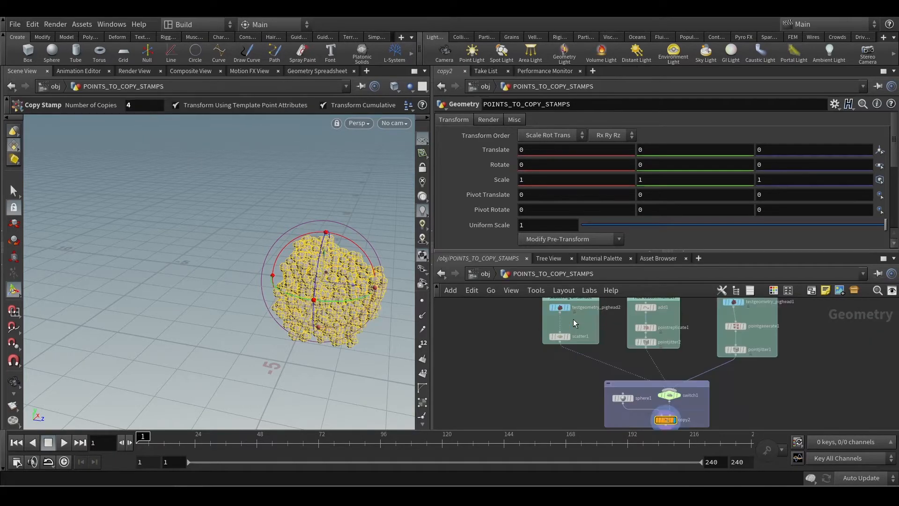
{"action": "scroll", "coordinate": [614, 351], "scroll_direction": "up", "scroll_amount": 3}
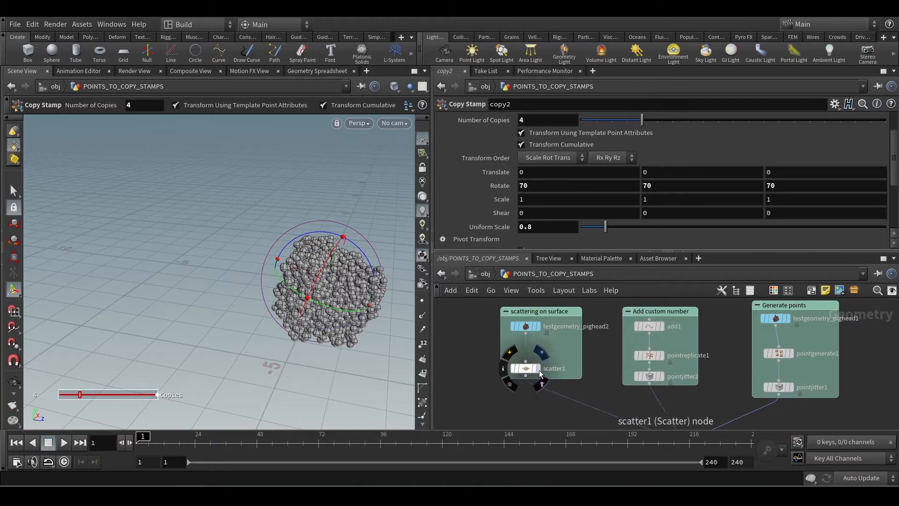
{"action": "left_click", "coordinate": [526, 371]}
{"action": "left_click_drag", "start_coordinate": [384, 356], "coordinate": [438, 323], "text": "alt"}
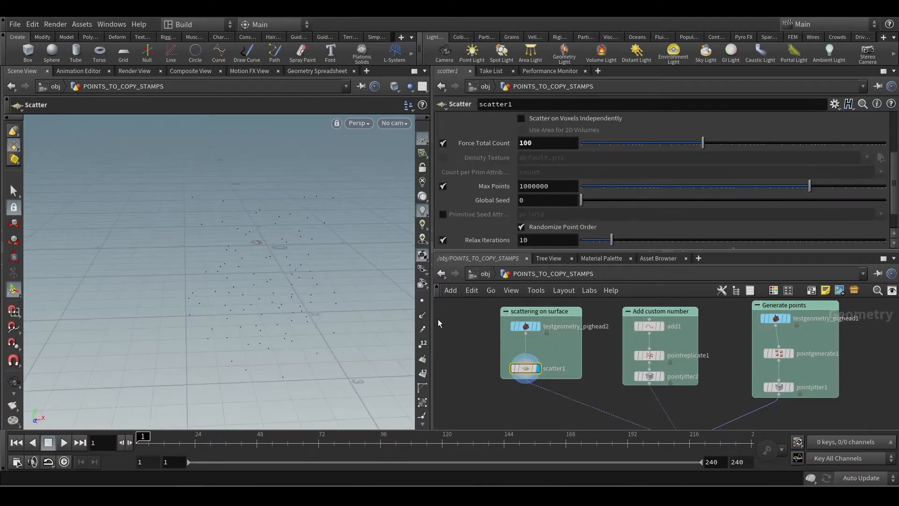
{"action": "left_click", "coordinate": [424, 301]}
{"action": "left_click_drag", "start_coordinate": [361, 301], "coordinate": [305, 301], "text": "alt"}
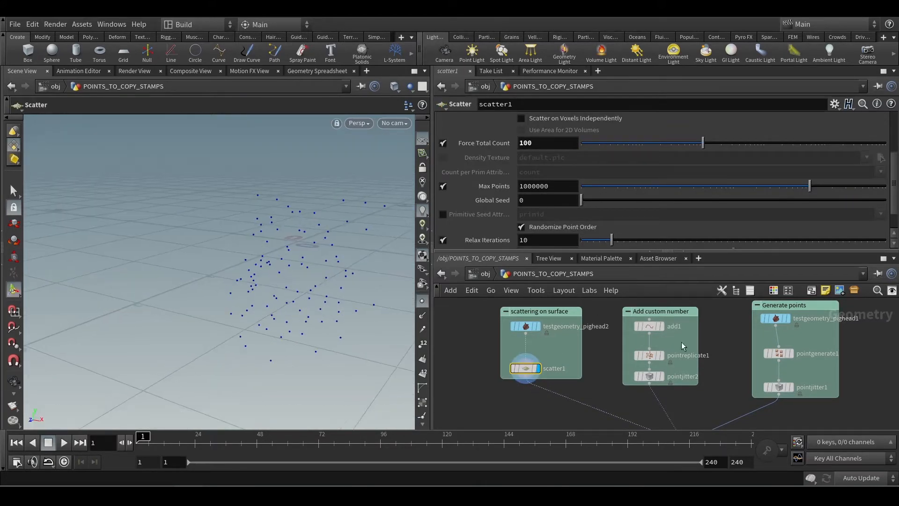
Step: Display the pointjitter2 and pointjitter1 outputs in turn and inspect their point clouds, finishing with point markers off
{"action": "left_click", "coordinate": [651, 378]}
{"action": "mouse_move", "coordinate": [291, 291]}
{"action": "left_mouse_down"}
{"action": "mouse_move", "coordinate": [331, 296]}
{"action": "mouse_move", "coordinate": [337, 328]}
{"action": "mouse_move", "coordinate": [262, 277]}
{"action": "mouse_move", "coordinate": [299, 281]}
{"action": "left_mouse_up"}
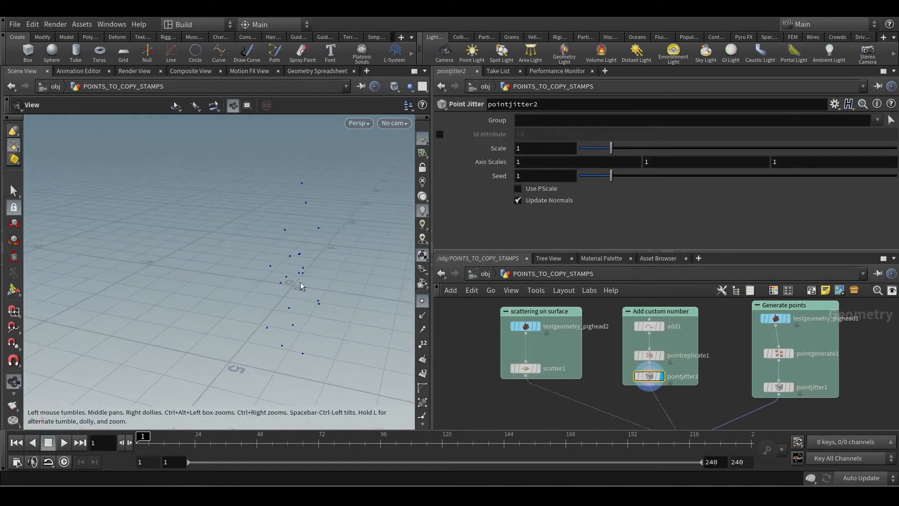
{"action": "key", "text": "Return"}
{"action": "left_click", "coordinate": [789, 386]}
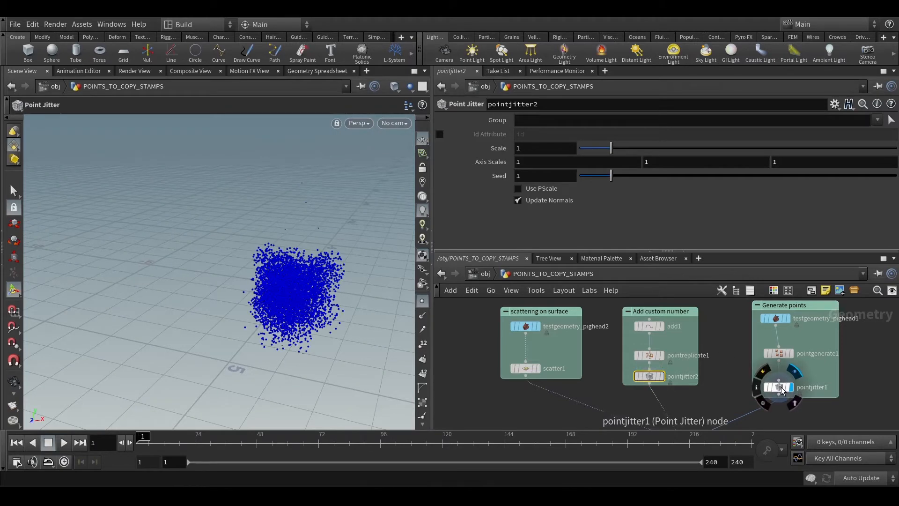
{"action": "key", "text": "Escape"}
{"action": "left_click_drag", "start_coordinate": [299, 363], "coordinate": [309, 331]}
{"action": "key", "text": "Return"}
{"action": "left_click", "coordinate": [422, 301]}
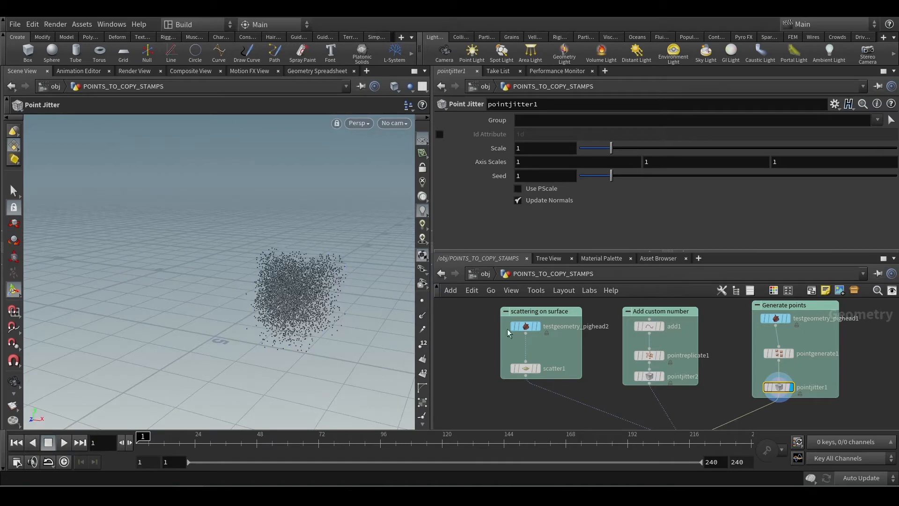
Step: Display the scatter1 node and raise its Force Total Count to 9152
{"action": "left_click", "coordinate": [525, 368]}
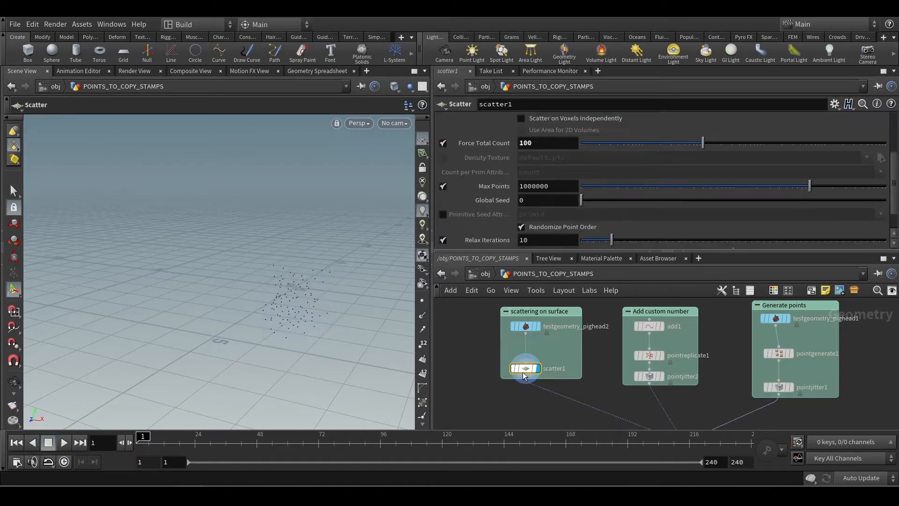
{"action": "scroll", "coordinate": [333, 331], "scroll_direction": "up", "scroll_amount": 5}
{"action": "key", "text": "Return"}
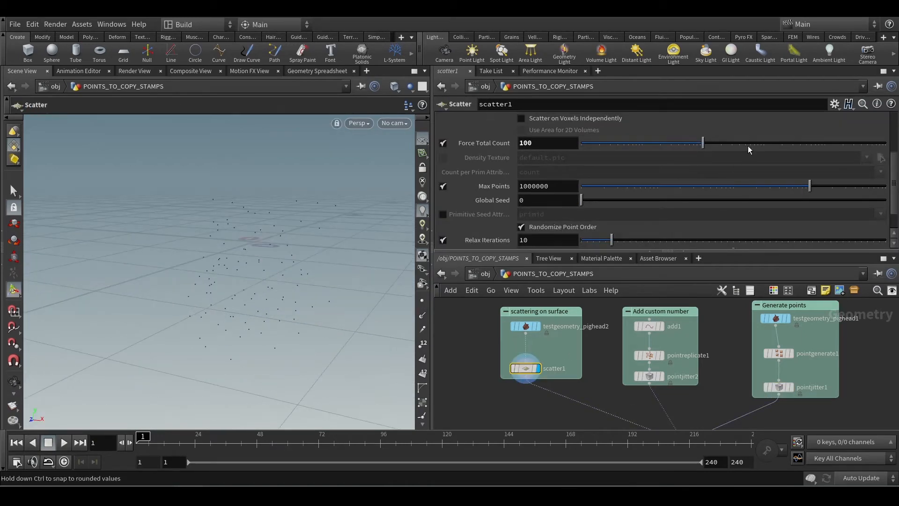
{"action": "left_click_drag", "start_coordinate": [750, 147], "coordinate": [822, 144]}
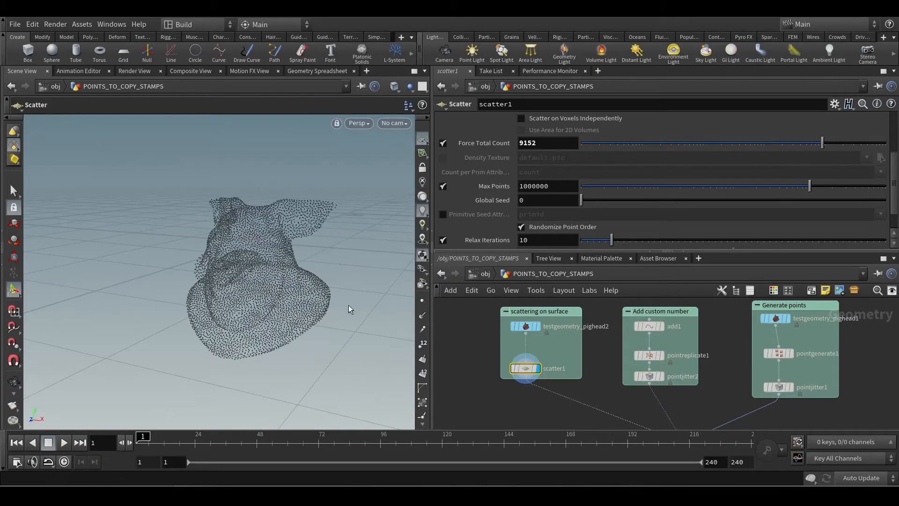
Step: Examine the scattered points on the pig head from several angles, including the front
{"action": "key", "text": "Escape"}
{"action": "left_click_drag", "start_coordinate": [349, 307], "coordinate": [249, 282]}
{"action": "scroll", "coordinate": [260, 270], "scroll_direction": "down", "scroll_amount": 3}
{"action": "scroll", "coordinate": [261, 264], "scroll_direction": "up", "scroll_amount": 3}
{"action": "key", "text": "Return"}
{"action": "middle_click_drag", "start_coordinate": [518, 397], "coordinate": [582, 402]}
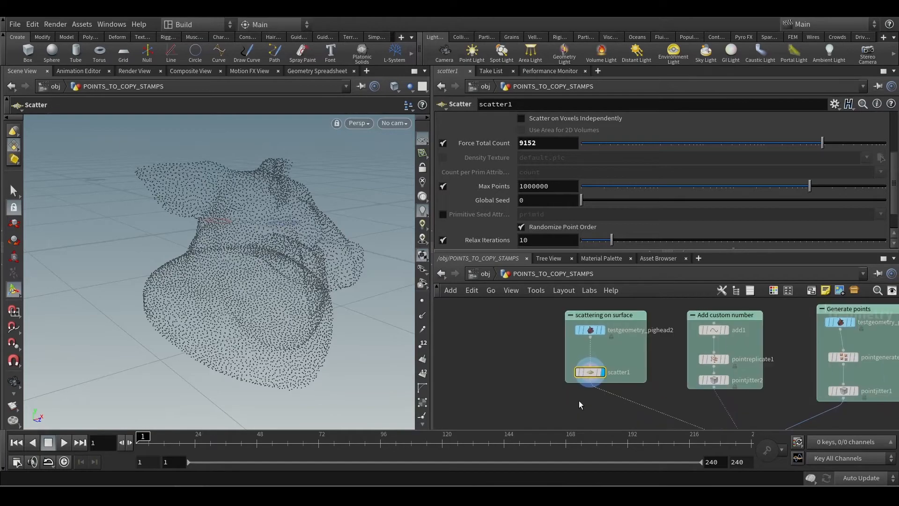
{"action": "key", "text": "Escape"}
{"action": "left_click_drag", "start_coordinate": [282, 308], "coordinate": [253, 298]}
{"action": "key", "text": "Return"}
{"action": "key", "text": "Tab"}
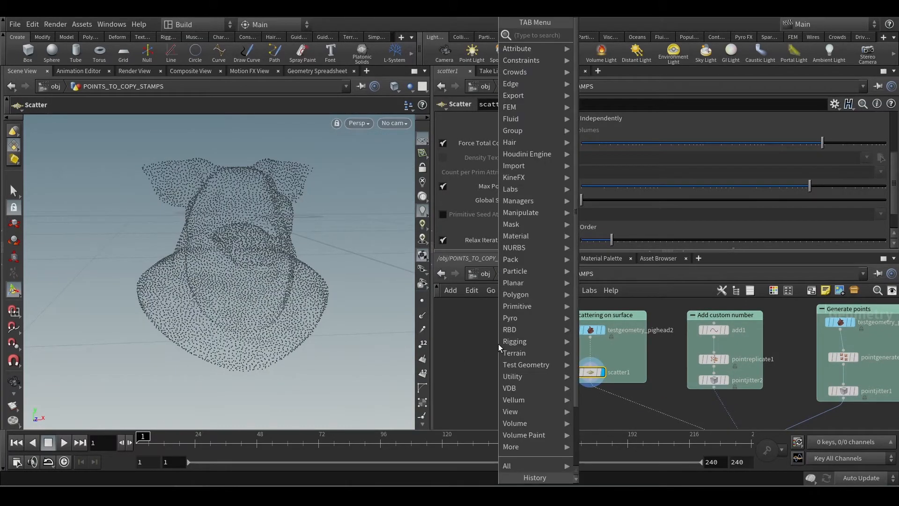
{"action": "mouse_move", "coordinate": [541, 271]}
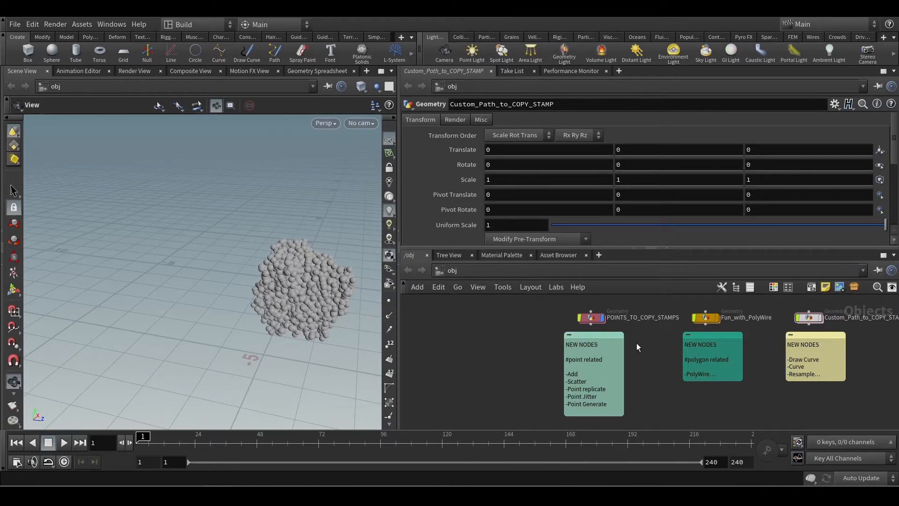
{"action": "scroll", "coordinate": [636, 343], "scroll_direction": "up", "scroll_amount": 1}
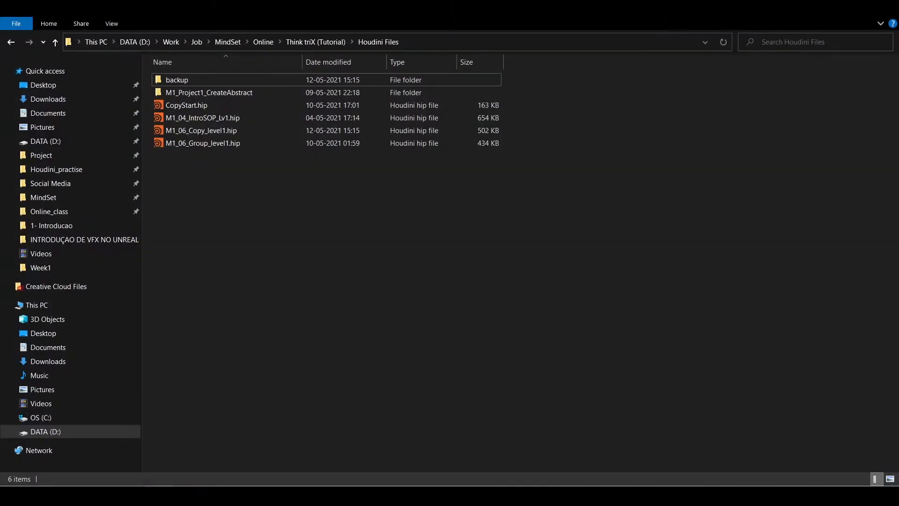
Step: Switch to a new File Explorer window and go to the %temp% folder
{"action": "left_click", "coordinate": [255, 435]}
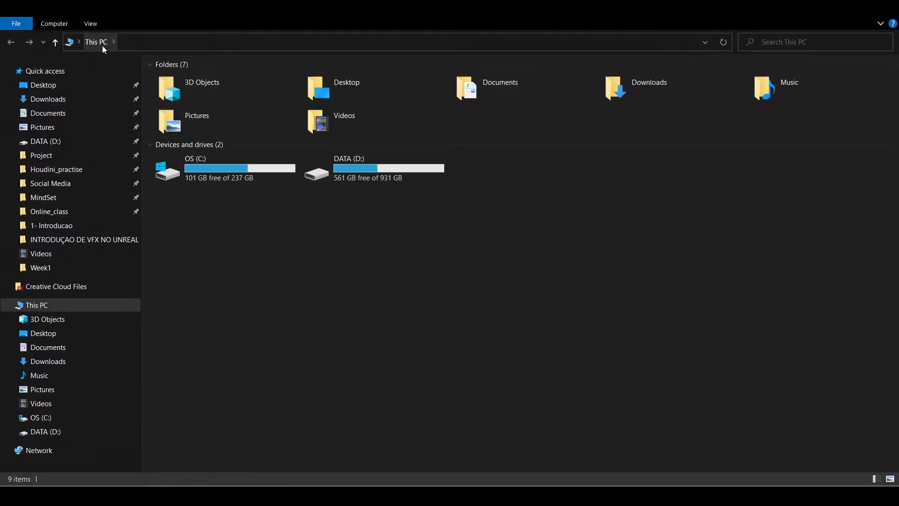
{"action": "left_click", "coordinate": [253, 45]}
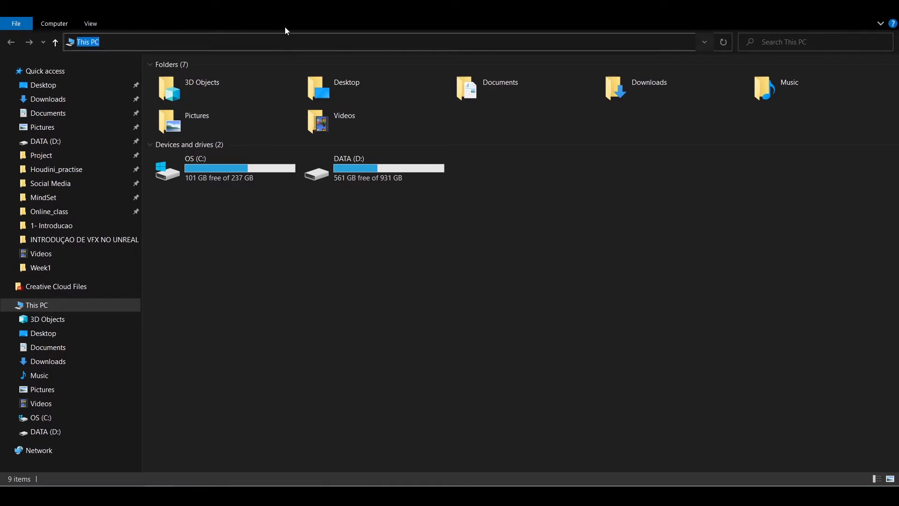
{"action": "key", "text": "BackSpace"}
{"action": "type", "text": "%temp%"}
{"action": "key", "text": "Return"}
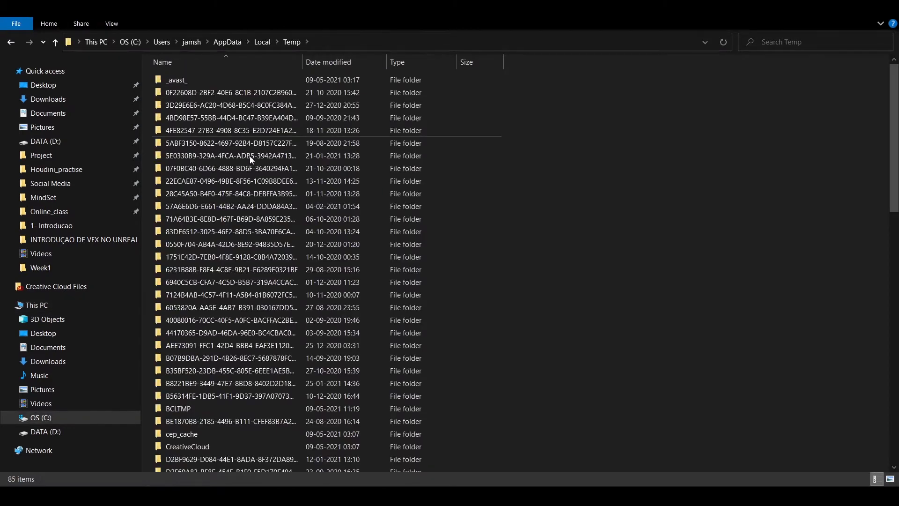
Step: Open the houdini_temp folder and locate the crash hip file for M1_06_Copy_level1
{"action": "scroll", "coordinate": [303, 248], "scroll_direction": "down", "scroll_amount": 3}
{"action": "scroll", "coordinate": [323, 248], "scroll_direction": "down", "scroll_amount": 3}
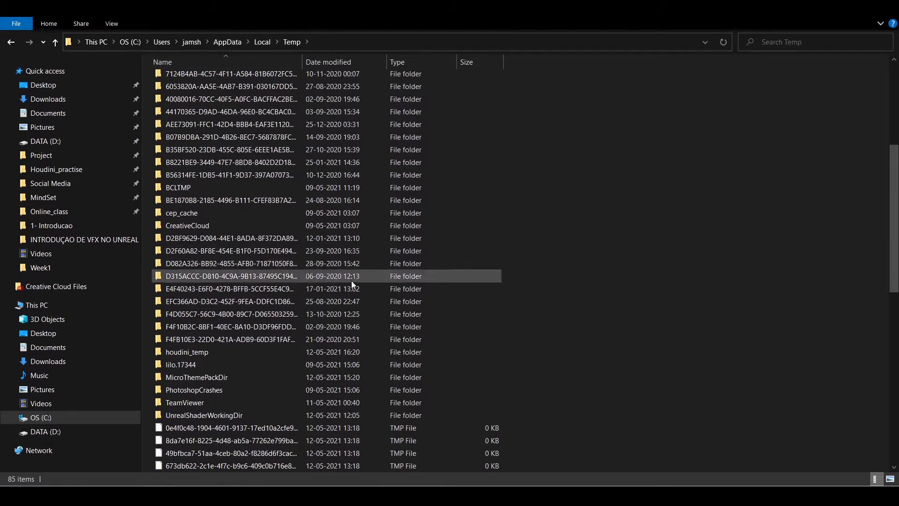
{"action": "double_click", "coordinate": [181, 355]}
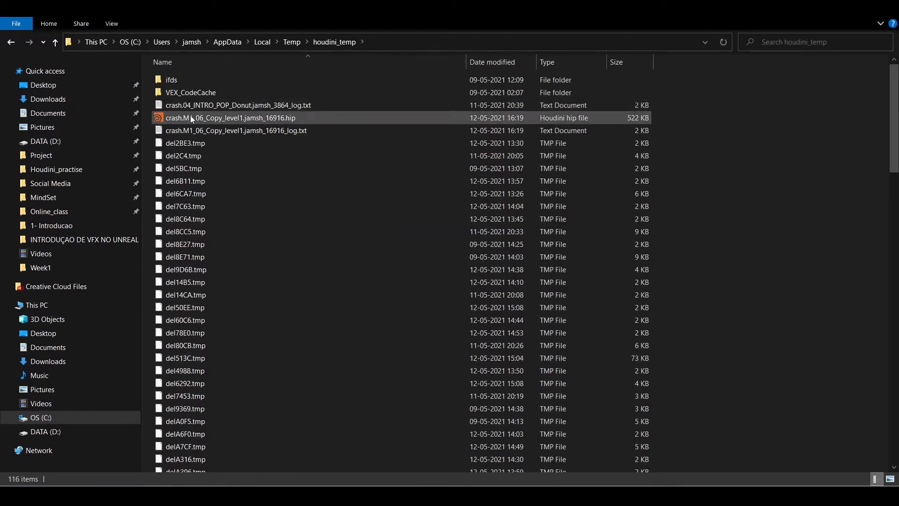
{"action": "mouse_move", "coordinate": [192, 120]}
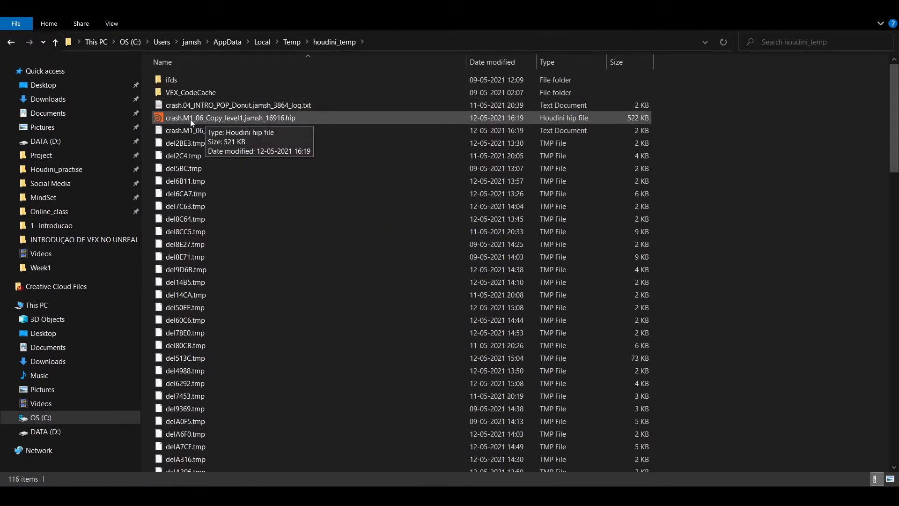
Step: Copy the M1_06_Copy_level1 crash hip file into the M1_Project1_CreateAbstract project folder
{"action": "left_click", "coordinate": [223, 119]}
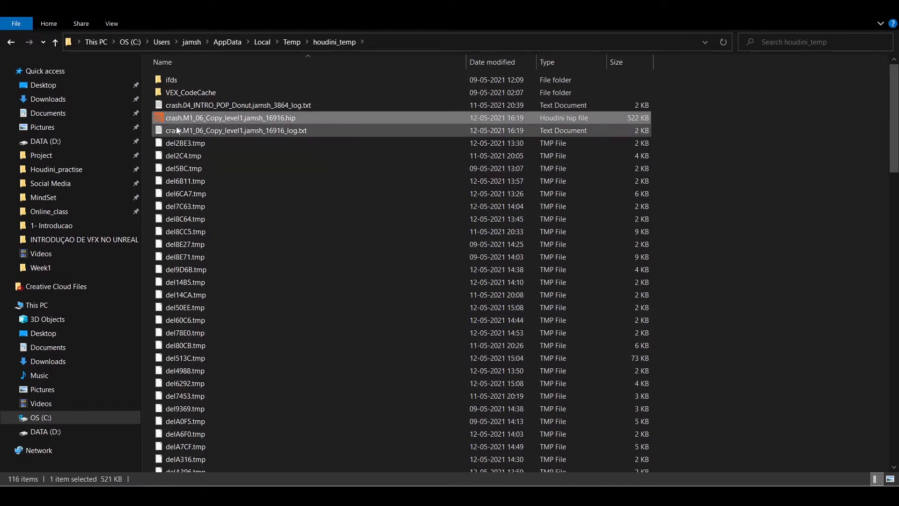
{"action": "mouse_move", "coordinate": [254, 118]}
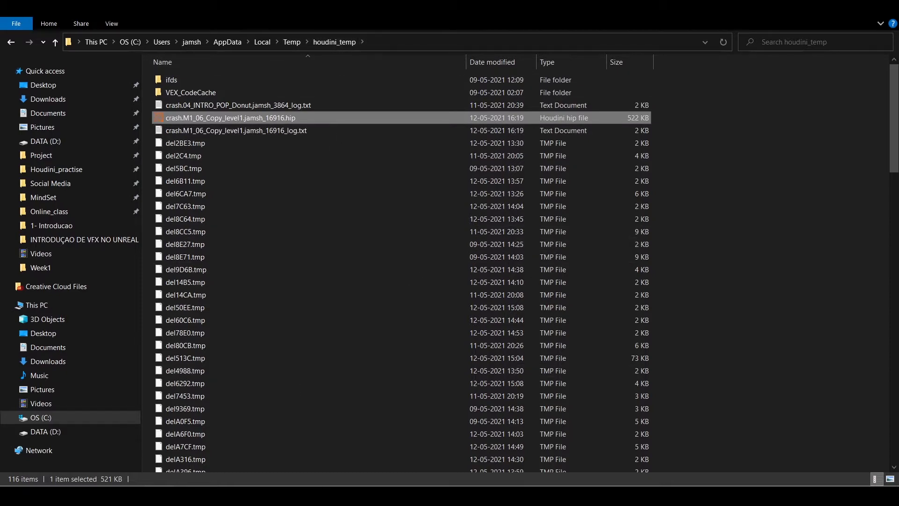
{"action": "left_click", "coordinate": [159, 496]}
{"action": "left_click", "coordinate": [108, 455]}
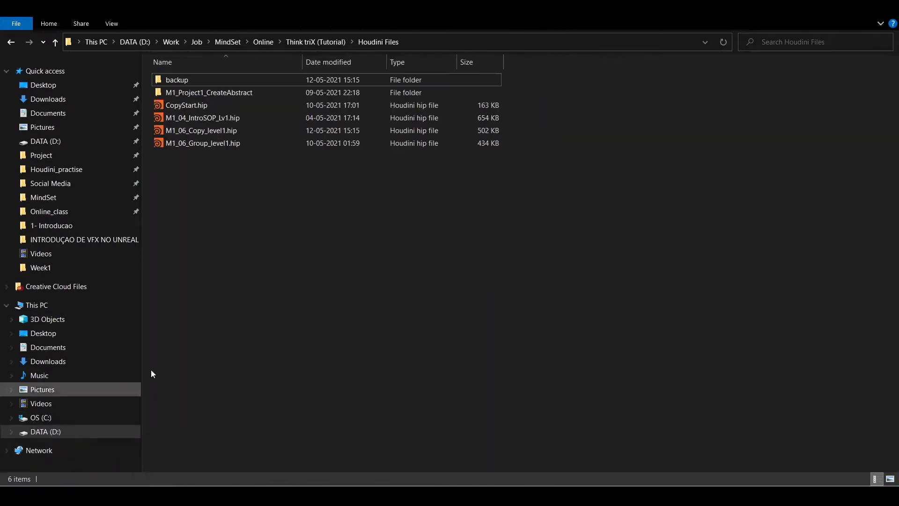
{"action": "key", "text": "alt+Right"}
{"action": "key", "text": "ctrl+v"}
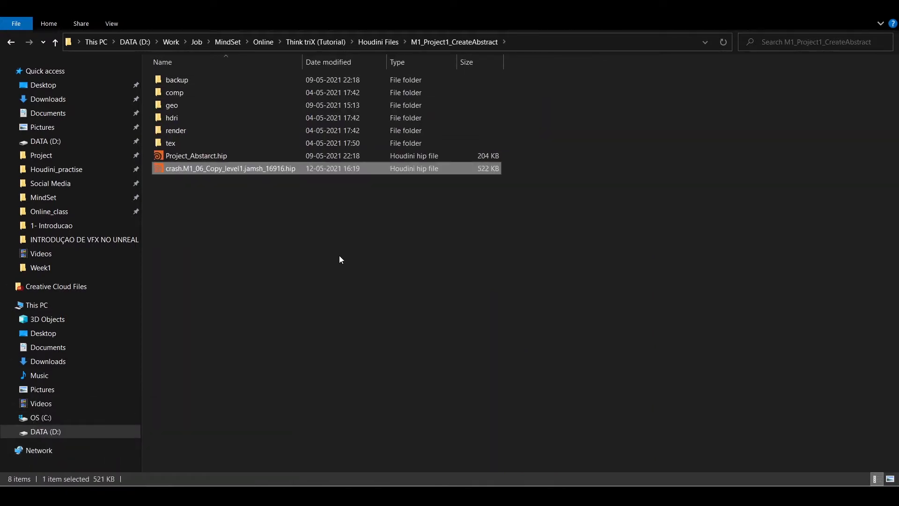
{"action": "left_click", "coordinate": [289, 214]}
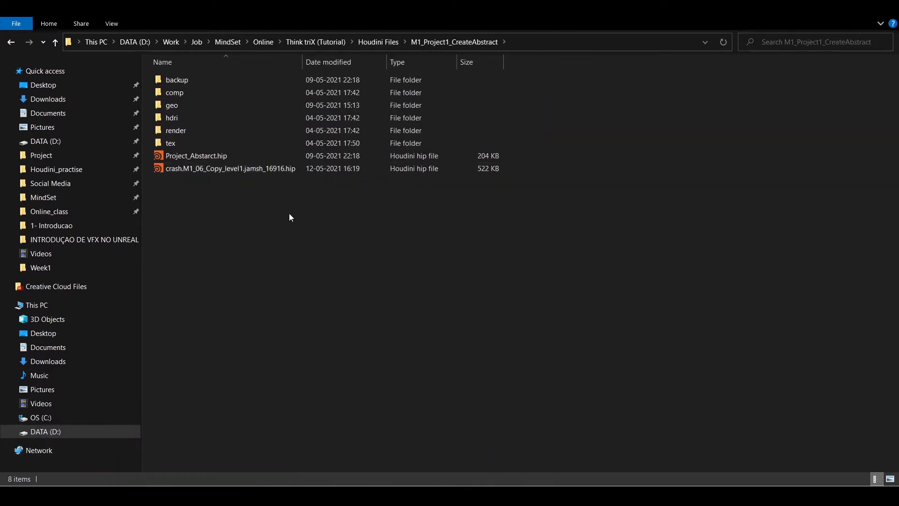
{"action": "left_click", "coordinate": [200, 173]}
{"action": "left_click", "coordinate": [251, 247]}
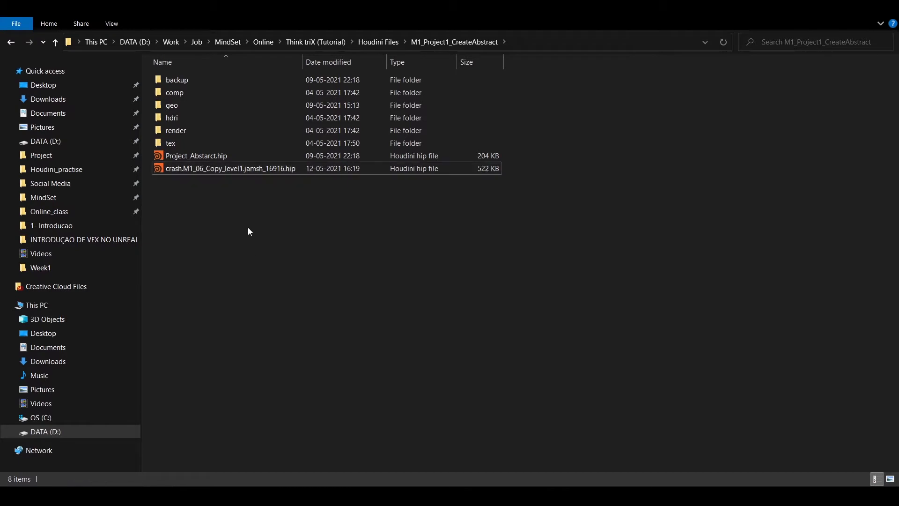
Step: Review the hip file versions stored in the project's backup folder and return to the project folder
{"action": "double_click", "coordinate": [206, 84]}
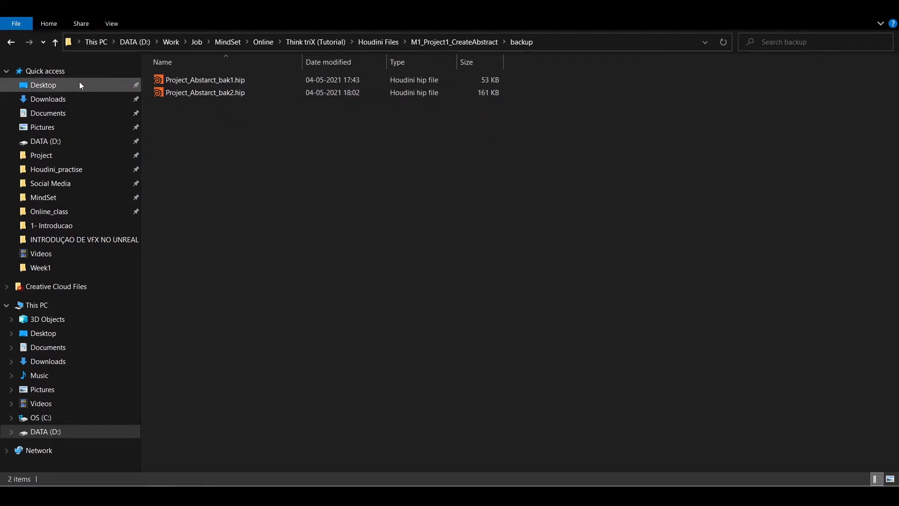
{"action": "left_click", "coordinate": [11, 42]}
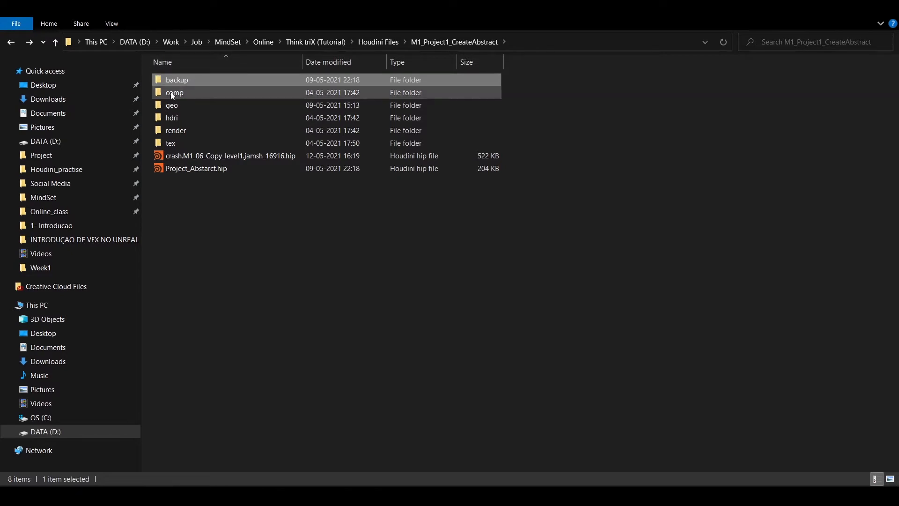
{"action": "double_click", "coordinate": [211, 81]}
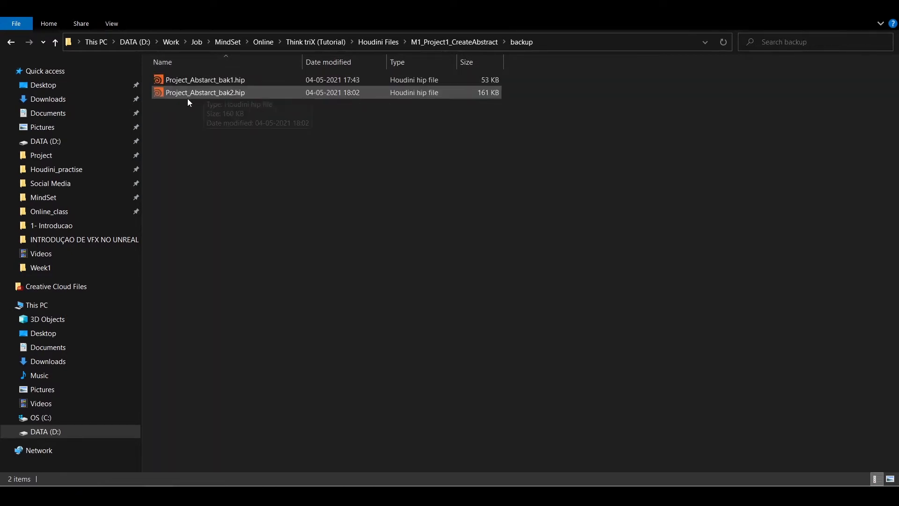
{"action": "left_click", "coordinate": [7, 43]}
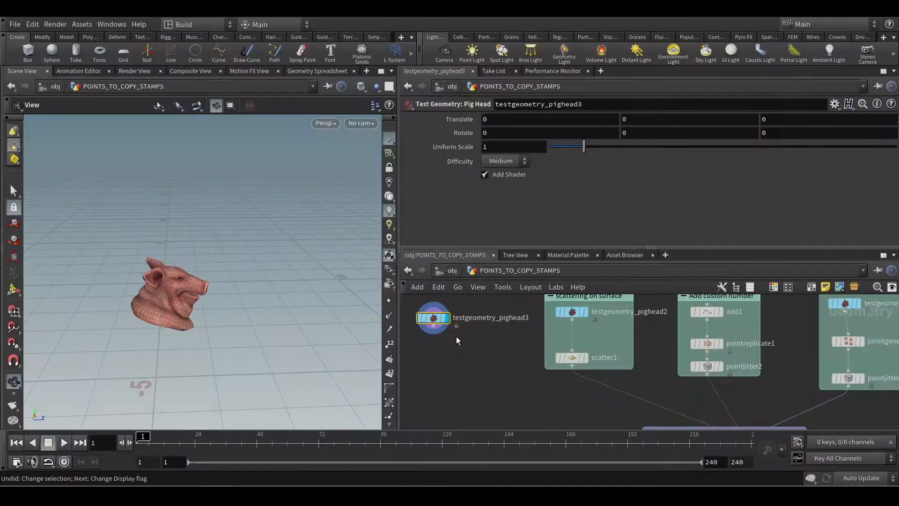
Step: Delete the extra pig head node and raise scatter1's Force Total Count to 3330 with its scattered points displayed
{"action": "key", "text": "Delete"}
{"action": "left_click", "coordinate": [575, 362]}
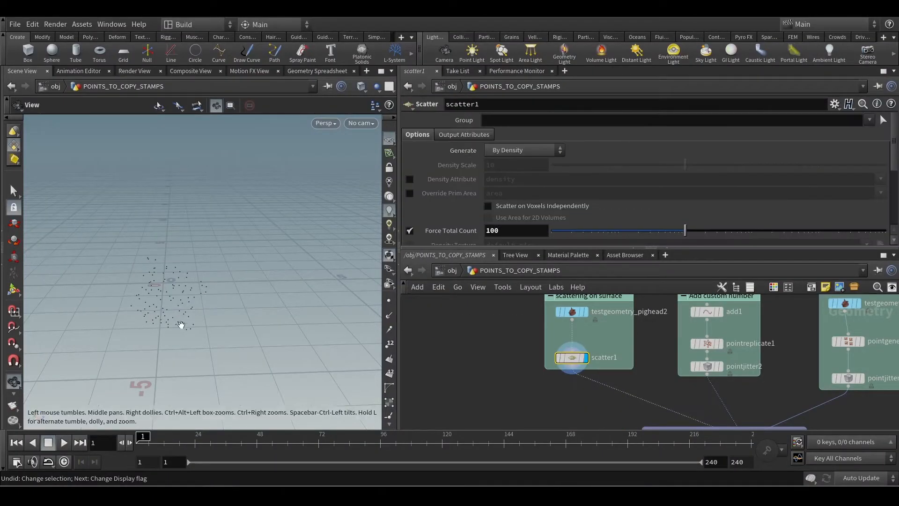
{"action": "left_click_drag", "start_coordinate": [181, 325], "coordinate": [142, 300]}
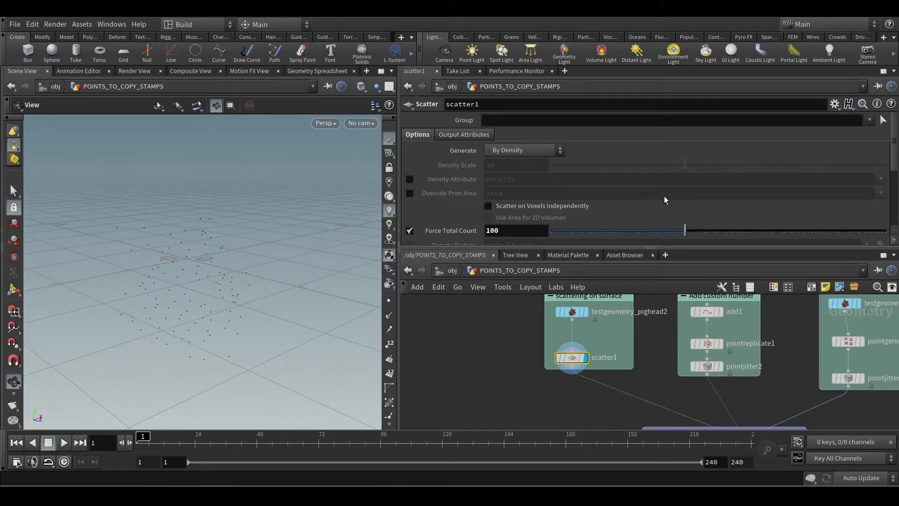
{"action": "left_click_drag", "start_coordinate": [685, 231], "coordinate": [777, 230]}
{"action": "left_click_drag", "start_coordinate": [229, 338], "coordinate": [131, 340]}
{"action": "left_click_drag", "start_coordinate": [219, 309], "coordinate": [259, 315]}
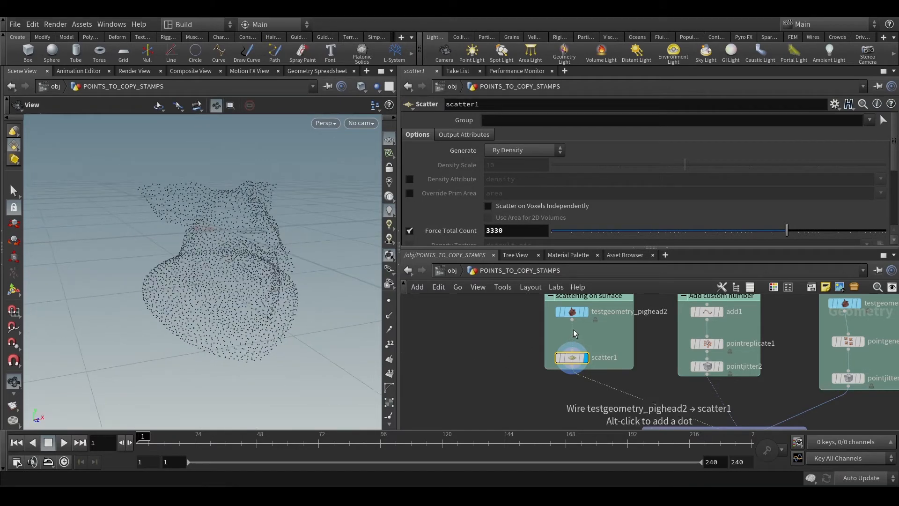
Step: Duplicate testgeometry_pighead2 outside the network boxes and place a Points from Volume node below the copy
{"action": "left_click_drag", "start_coordinate": [572, 313], "coordinate": [451, 314], "text": "alt"}
{"action": "left_click", "coordinate": [463, 312]}
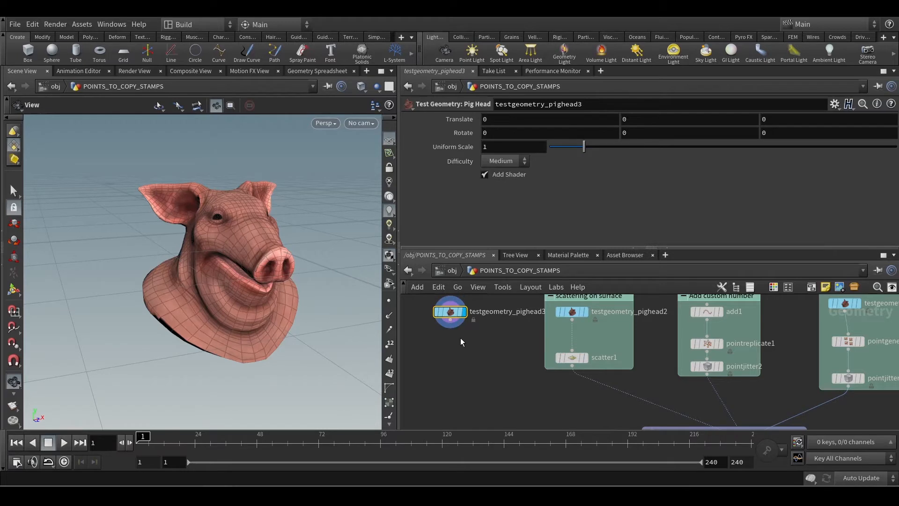
{"action": "key", "text": "Tab"}
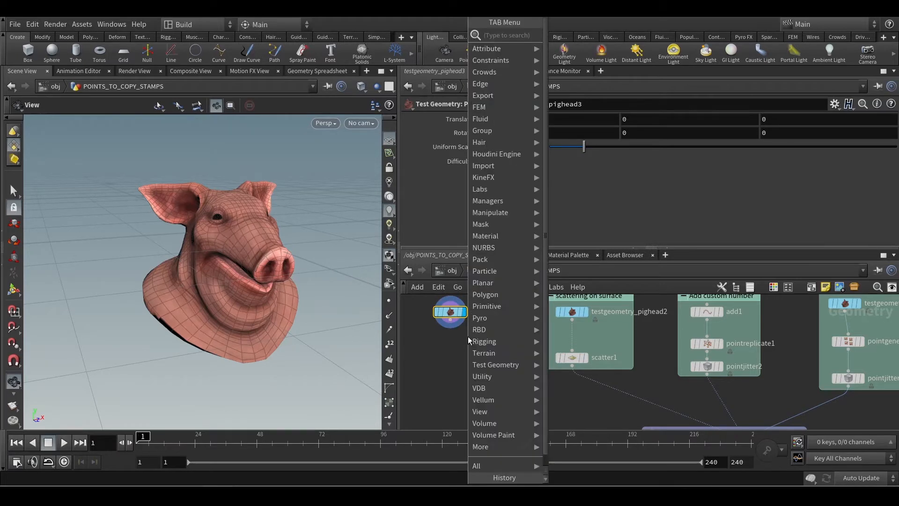
{"action": "mouse_move", "coordinate": [497, 120]}
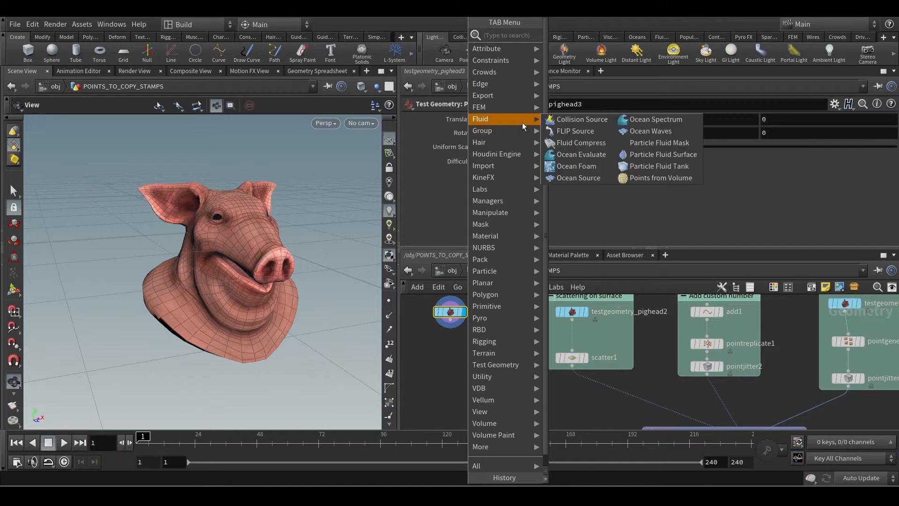
{"action": "left_click", "coordinate": [658, 177]}
{"action": "left_click", "coordinate": [448, 365]}
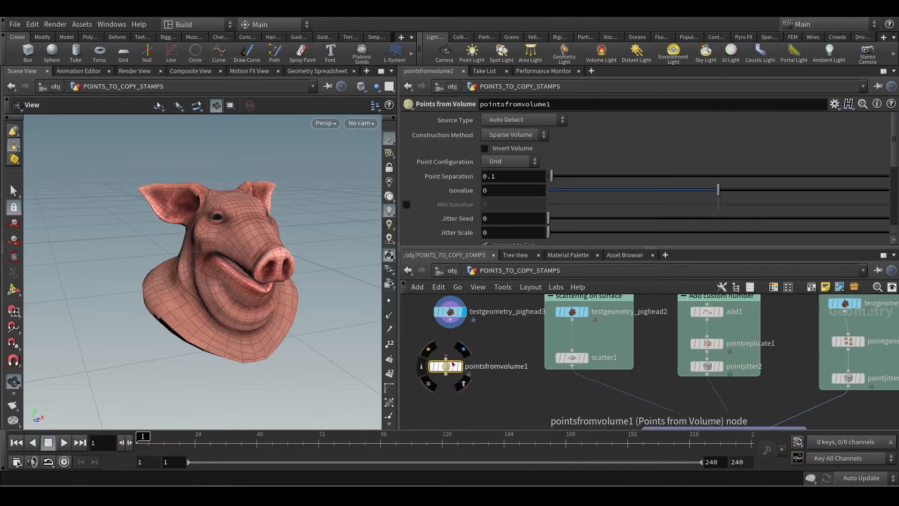
Step: Wire the duplicated pig head into pointsfromvolume1, display that node and align it directly beneath the pig head
{"action": "left_click_drag", "start_coordinate": [446, 360], "coordinate": [450, 321]}
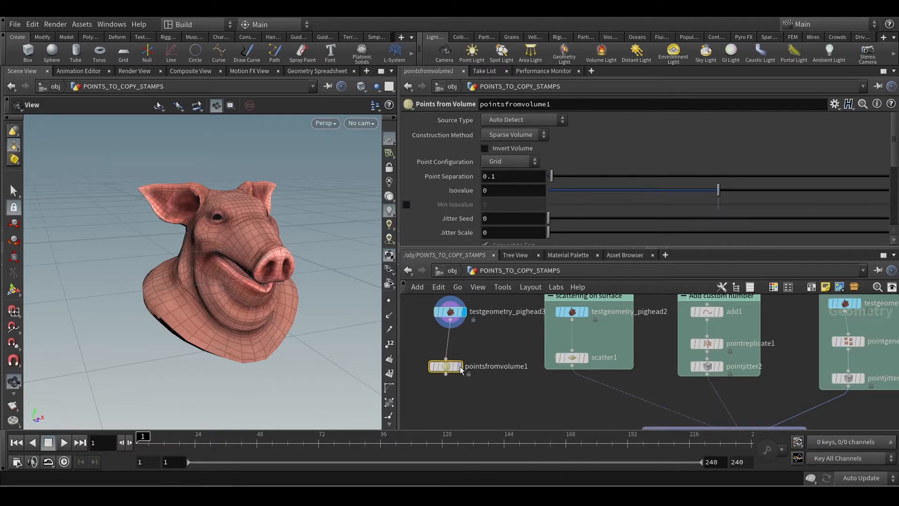
{"action": "left_click", "coordinate": [459, 366]}
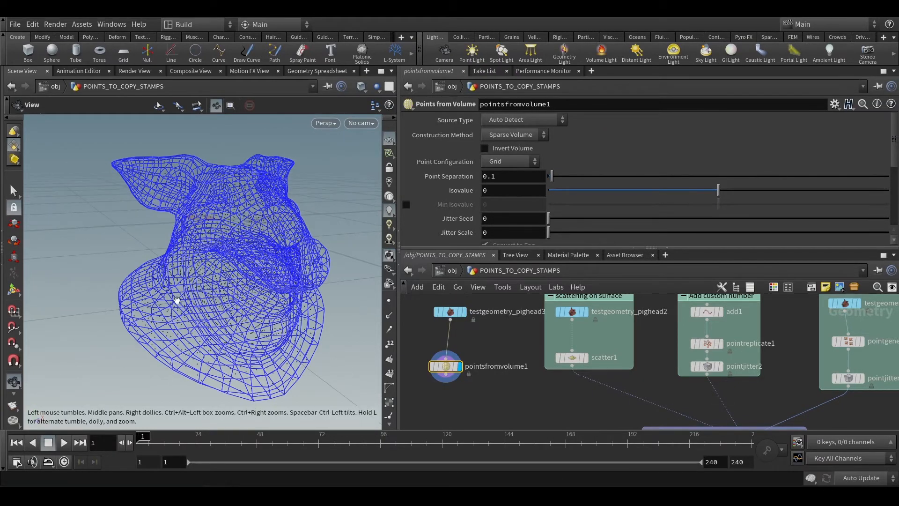
{"action": "left_click_drag", "start_coordinate": [239, 274], "coordinate": [240, 252]}
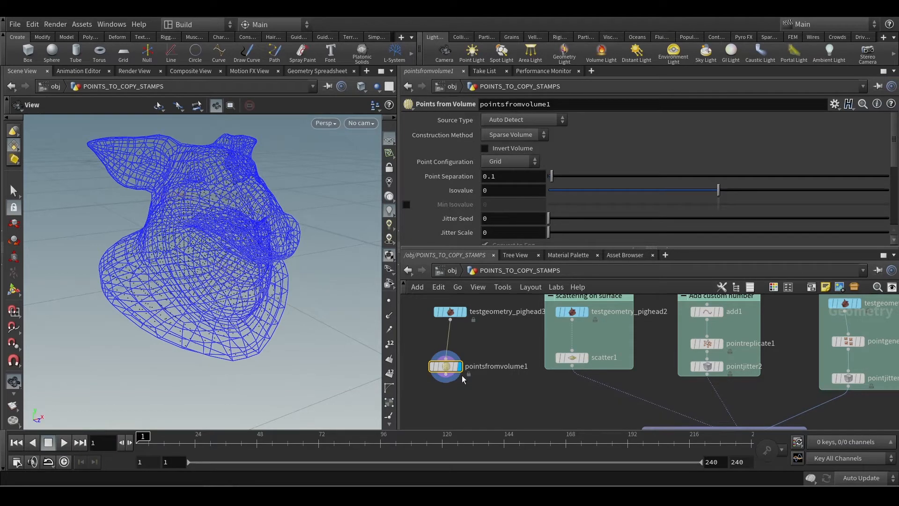
{"action": "left_click_drag", "start_coordinate": [448, 366], "coordinate": [451, 344]}
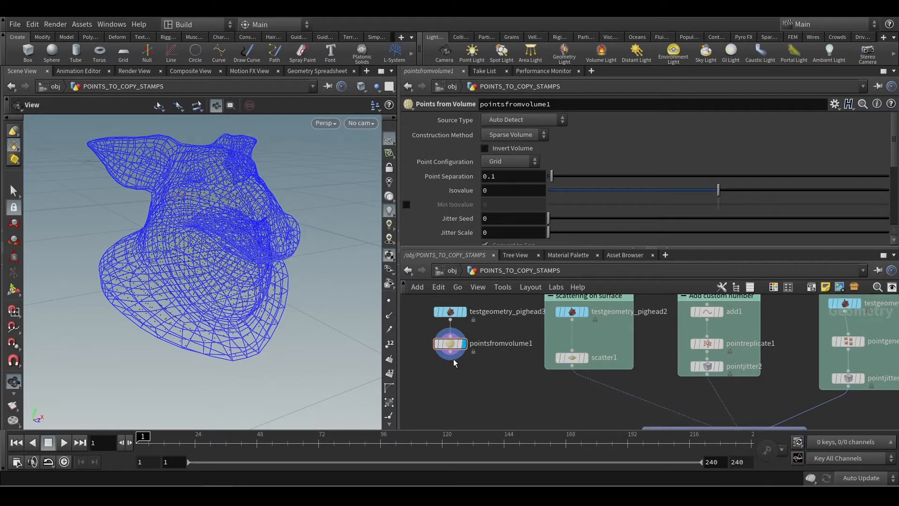
Step: Add a Null node connected to the output of pointsfromvolume1
{"action": "left_click", "coordinate": [451, 357]}
{"action": "key", "text": "Tab"}
{"action": "type", "text": "nu"}
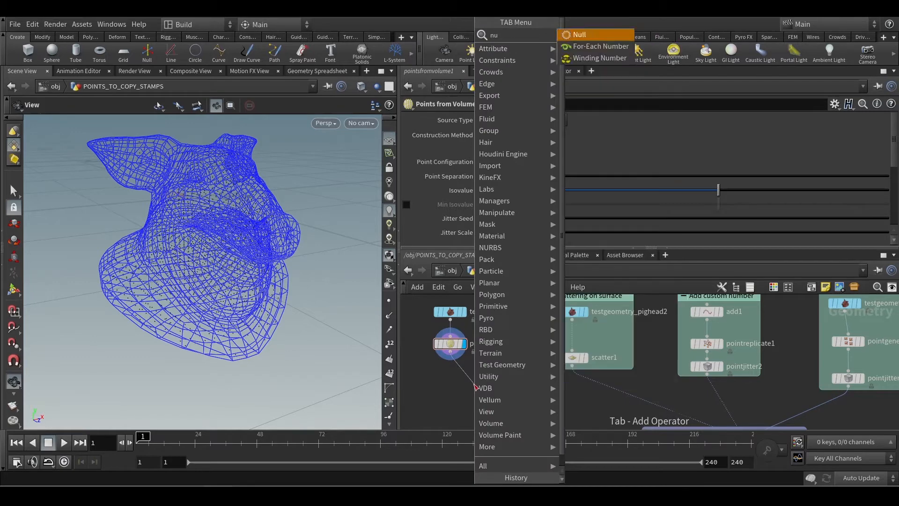
{"action": "key", "text": "Return"}
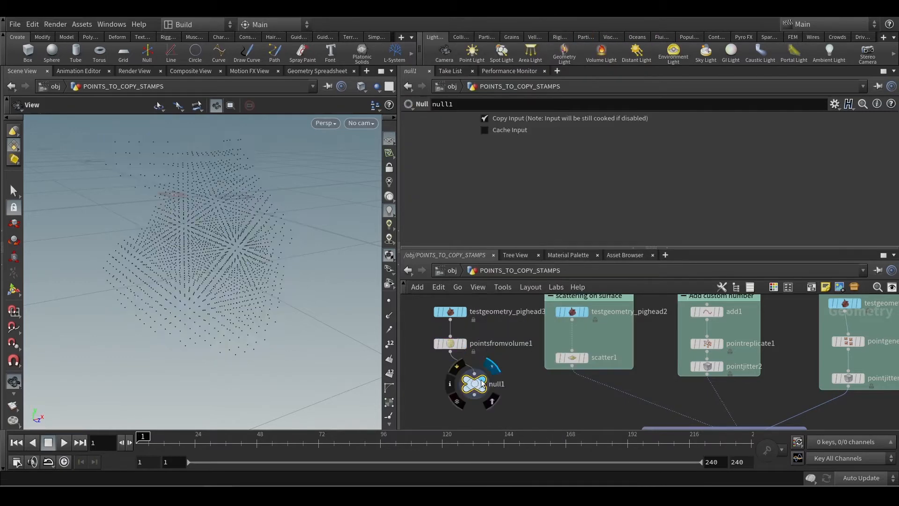
Step: Turn on point display in the viewport and examine how the volume points are arranged
{"action": "left_click_drag", "start_coordinate": [173, 311], "coordinate": [145, 305]}
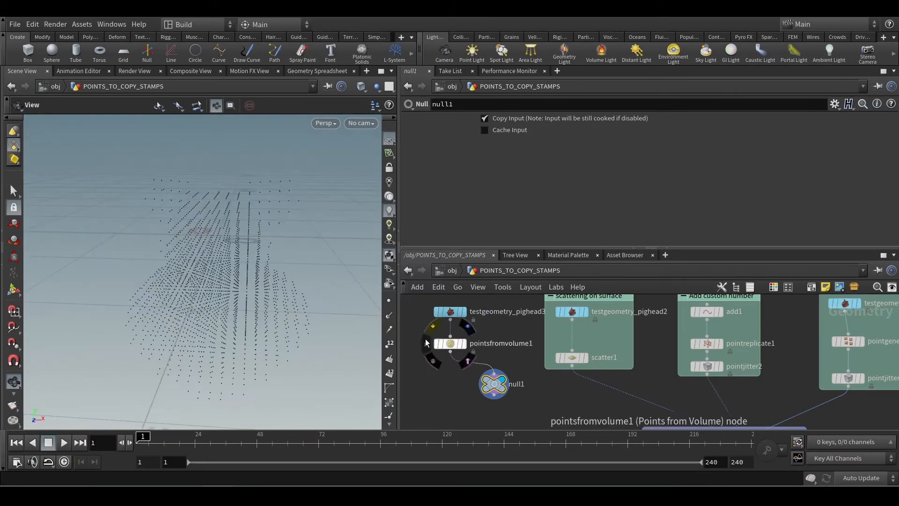
{"action": "left_click_drag", "start_coordinate": [212, 238], "coordinate": [107, 220]}
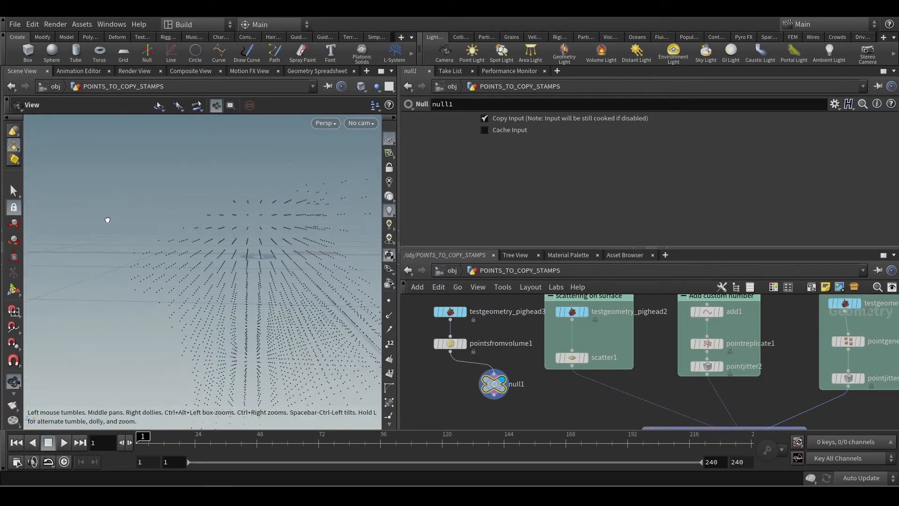
{"action": "left_click", "coordinate": [388, 303]}
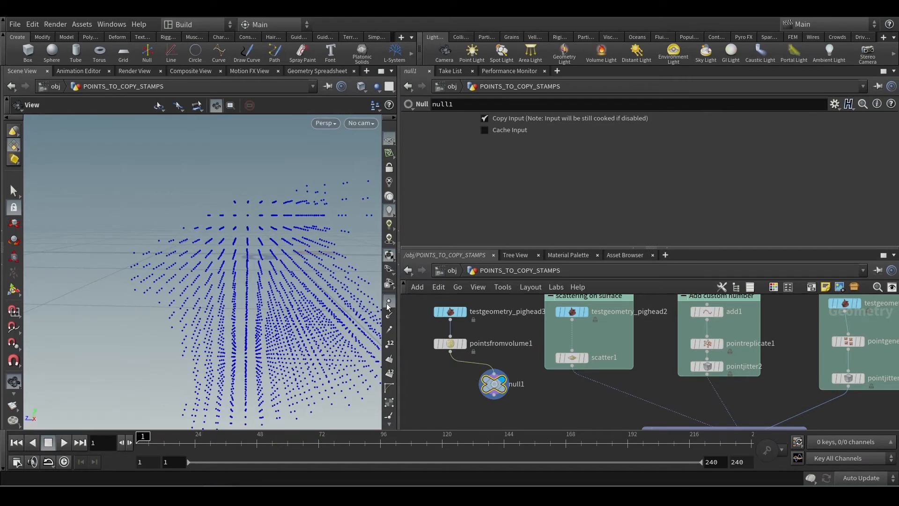
{"action": "mouse_move", "coordinate": [276, 262]}
{"action": "left_mouse_down"}
{"action": "mouse_move", "coordinate": [259, 255]}
{"action": "mouse_move", "coordinate": [271, 252]}
{"action": "mouse_move", "coordinate": [261, 257]}
{"action": "left_mouse_up"}
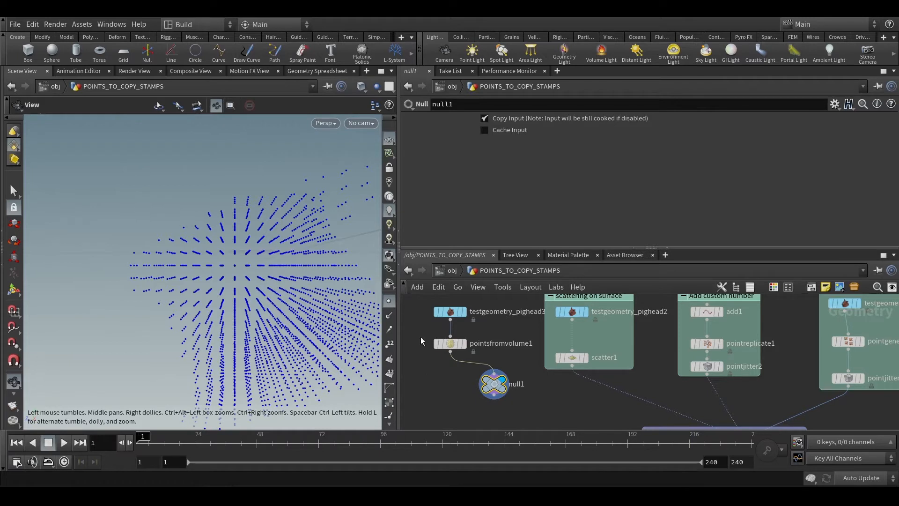
Step: Set the Jitter Scale of pointsfromvolume1 to 2.58
{"action": "left_click", "coordinate": [451, 345]}
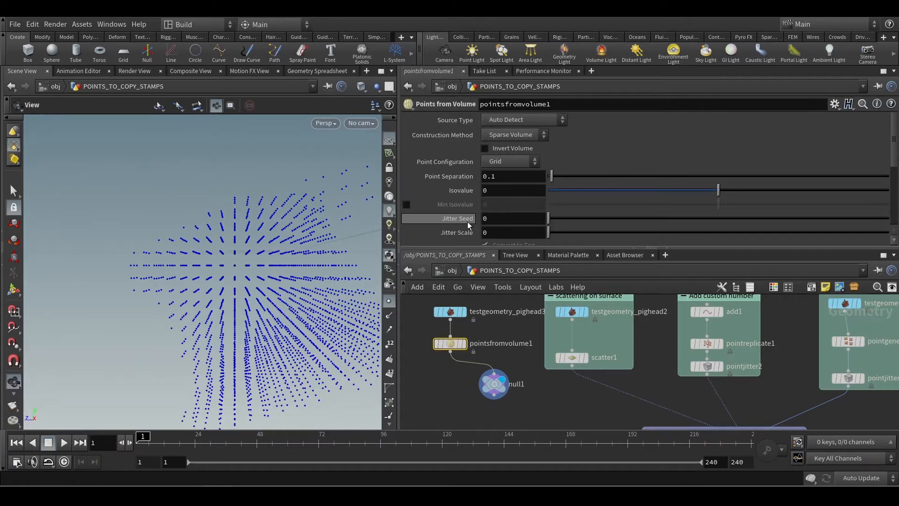
{"action": "scroll", "coordinate": [468, 221], "scroll_direction": "down", "scroll_amount": 1}
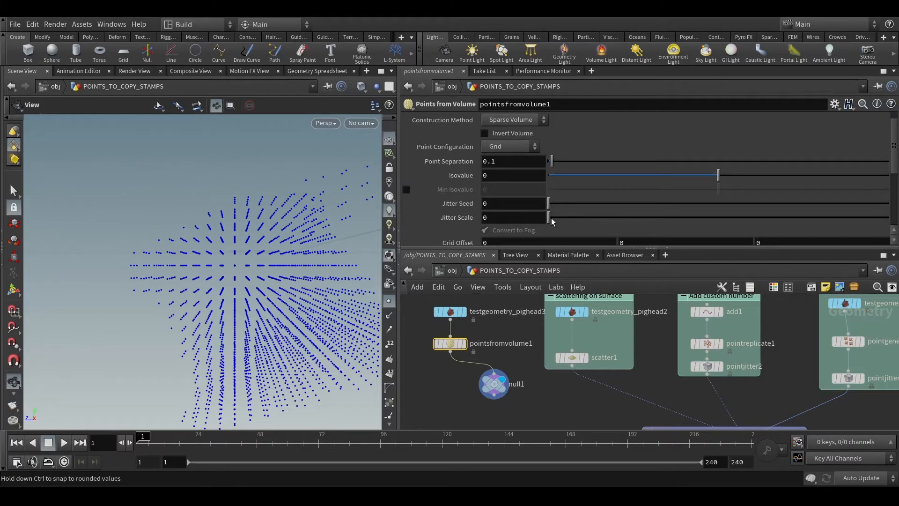
{"action": "left_click_drag", "start_coordinate": [551, 220], "coordinate": [636, 219]}
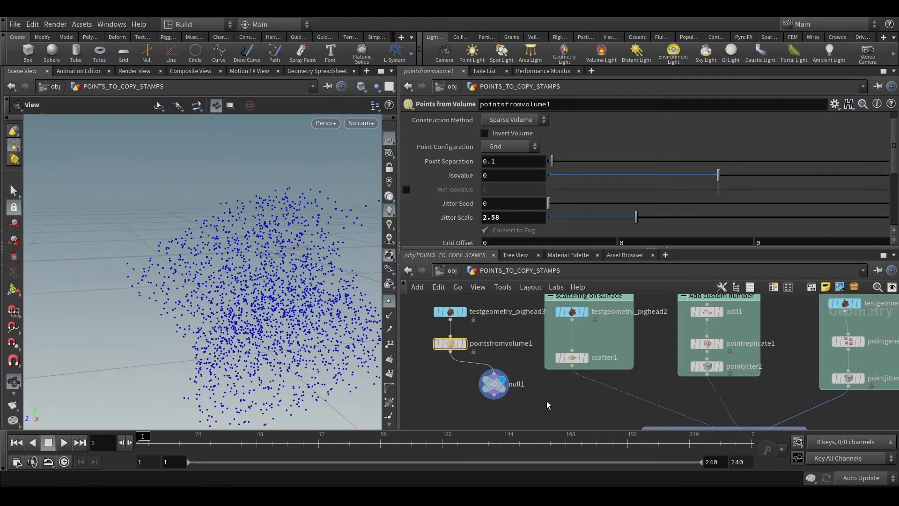
{"action": "middle_click_drag", "start_coordinate": [549, 406], "coordinate": [527, 387]}
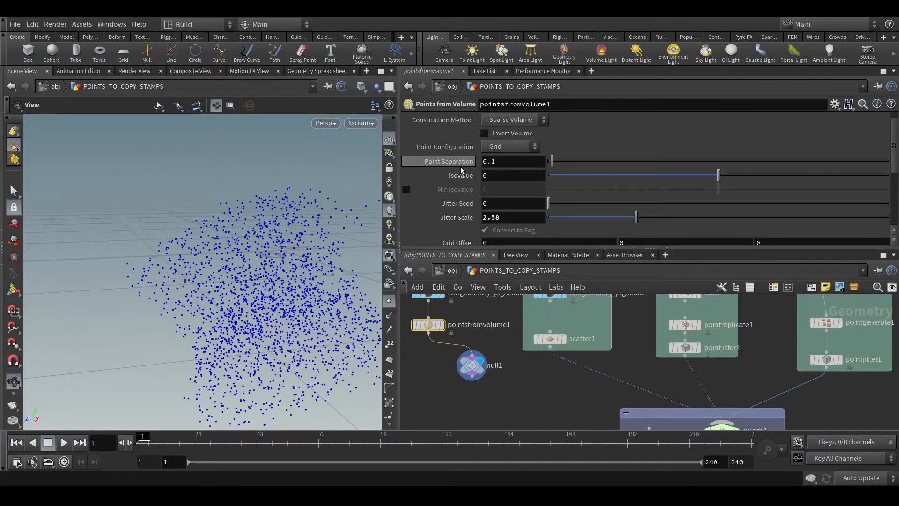
{"action": "left_click_drag", "start_coordinate": [132, 266], "coordinate": [128, 265]}
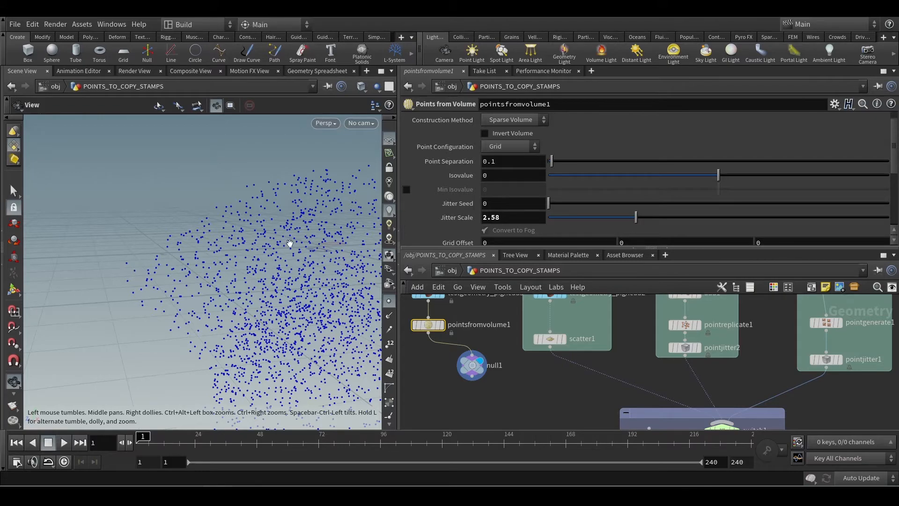
Step: Reset the Jitter Scale of pointsfromvolume1 to 0 and inspect the regular point grid
{"action": "left_click_drag", "start_coordinate": [606, 218], "coordinate": [506, 222]}
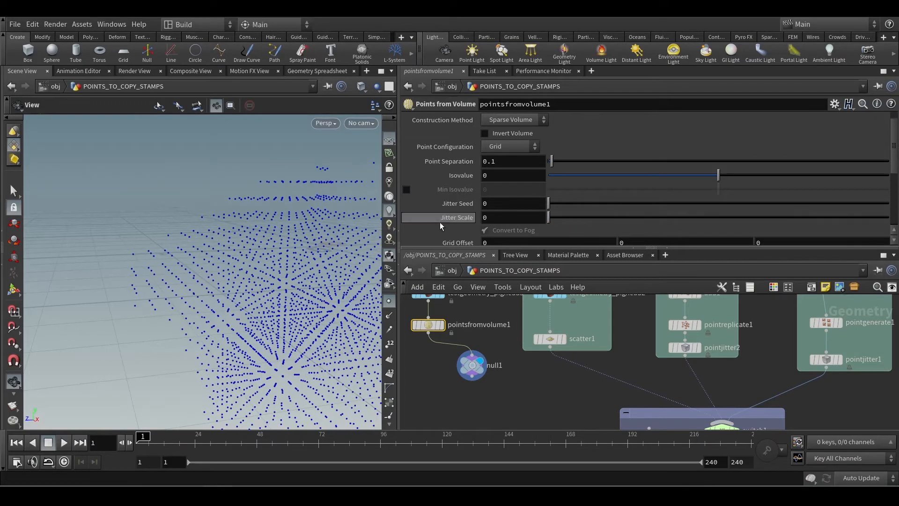
{"action": "left_click_drag", "start_coordinate": [140, 262], "coordinate": [201, 255]}
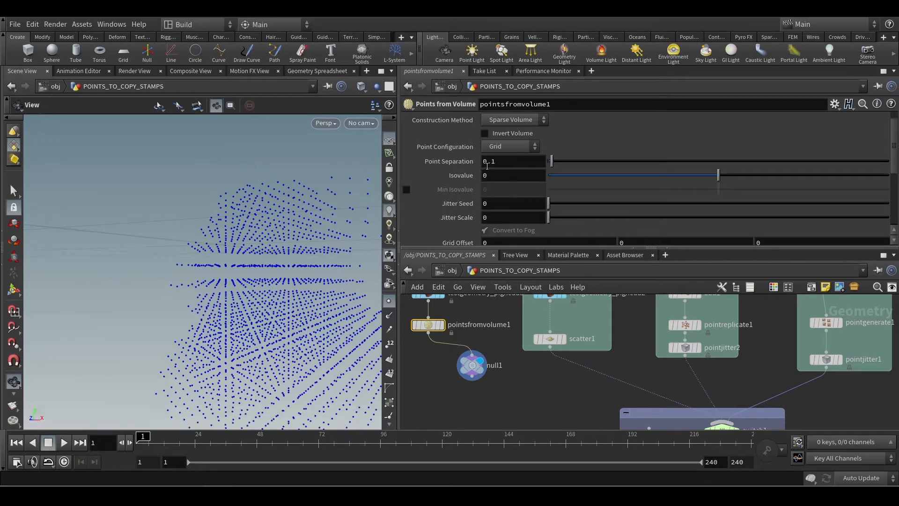
{"action": "mouse_move", "coordinate": [221, 290]}
{"action": "left_mouse_down"}
{"action": "mouse_move", "coordinate": [262, 283]}
{"action": "mouse_move", "coordinate": [220, 298]}
{"action": "left_mouse_up"}
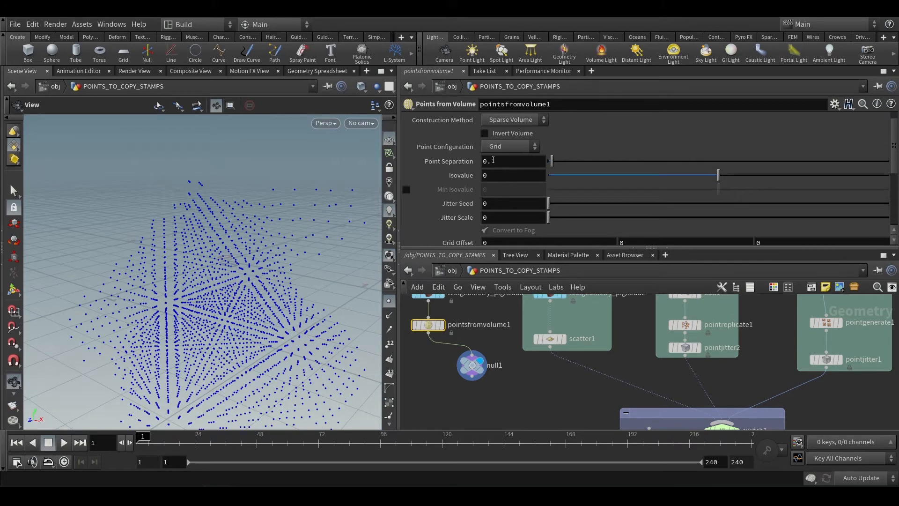
Step: Set the Point Separation of pointsfromvolume1 to 0.05 and inspect the point density
{"action": "left_click", "coordinate": [493, 160]}
{"action": "type", "text": "0"}
{"action": "key", "text": "BackSpace"}
{"action": "type", "text": "5"}
{"action": "key", "text": "Return"}
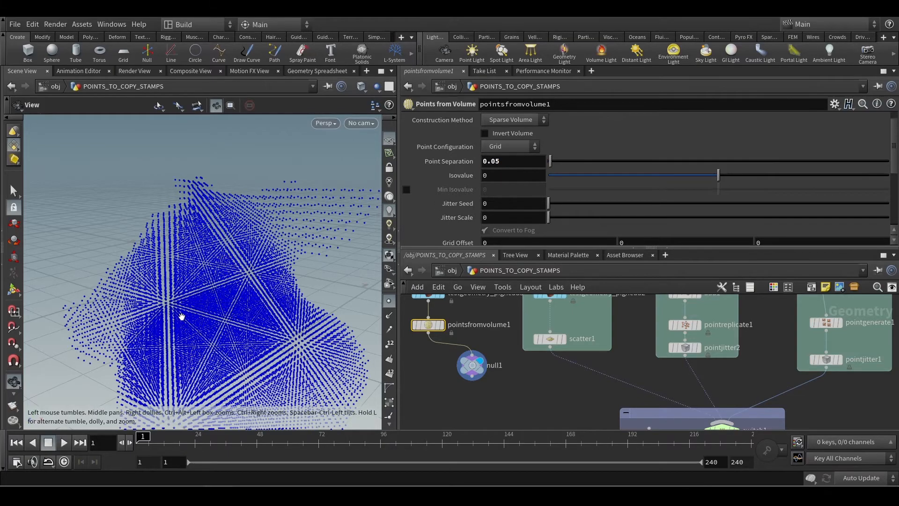
{"action": "mouse_move", "coordinate": [182, 316]}
{"action": "left_mouse_down"}
{"action": "mouse_move", "coordinate": [150, 313]}
{"action": "mouse_move", "coordinate": [190, 303]}
{"action": "mouse_move", "coordinate": [177, 297]}
{"action": "mouse_move", "coordinate": [191, 307]}
{"action": "left_mouse_up"}
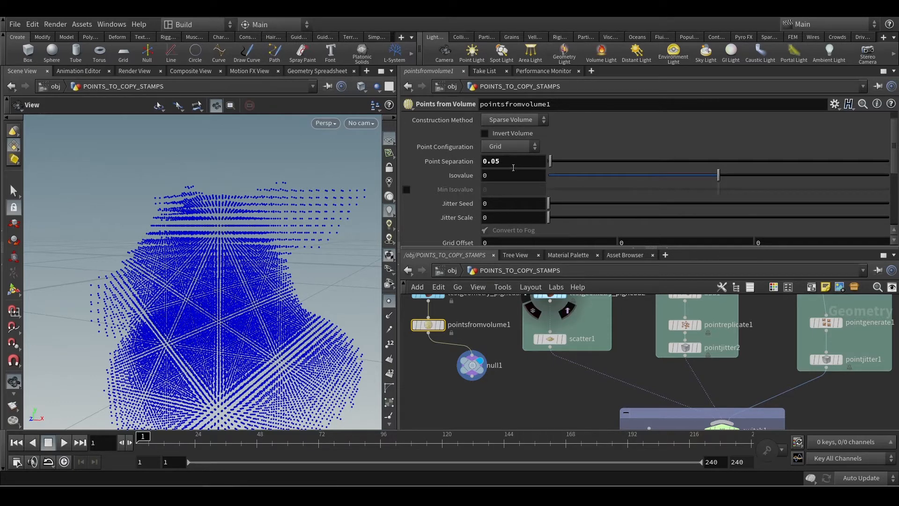
Step: Set the Point Separation of pointsfromvolume1 to 0.23
{"action": "mouse_move", "coordinate": [564, 162]}
{"action": "left_mouse_down"}
{"action": "mouse_move", "coordinate": [575, 162]}
{"action": "mouse_move", "coordinate": [558, 162]}
{"action": "left_mouse_up"}
{"action": "left_click_drag", "start_coordinate": [267, 262], "coordinate": [261, 302]}
{"action": "left_click_drag", "start_coordinate": [206, 320], "coordinate": [293, 315]}
Step: Move null1 aside and connect the output of pointsfromvolume1 to switch1 as an additional input
{"action": "middle_click_drag", "start_coordinate": [537, 397], "coordinate": [584, 400]}
{"action": "left_click_drag", "start_coordinate": [517, 366], "coordinate": [485, 383]}
{"action": "scroll", "coordinate": [517, 375], "scroll_direction": "down", "scroll_amount": 3}
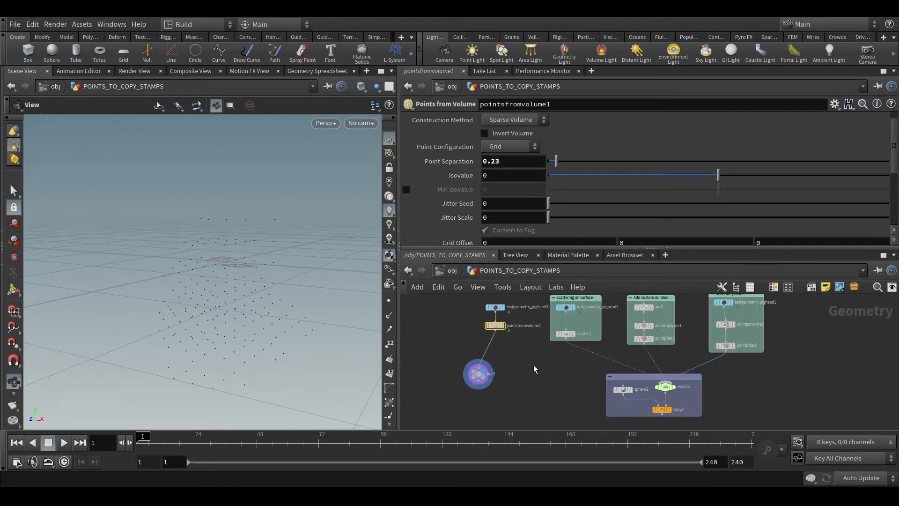
{"action": "middle_click_drag", "start_coordinate": [549, 380], "coordinate": [531, 373]}
{"action": "left_click_drag", "start_coordinate": [477, 325], "coordinate": [648, 375]}
{"action": "scroll", "coordinate": [656, 380], "scroll_direction": "up", "scroll_amount": 2}
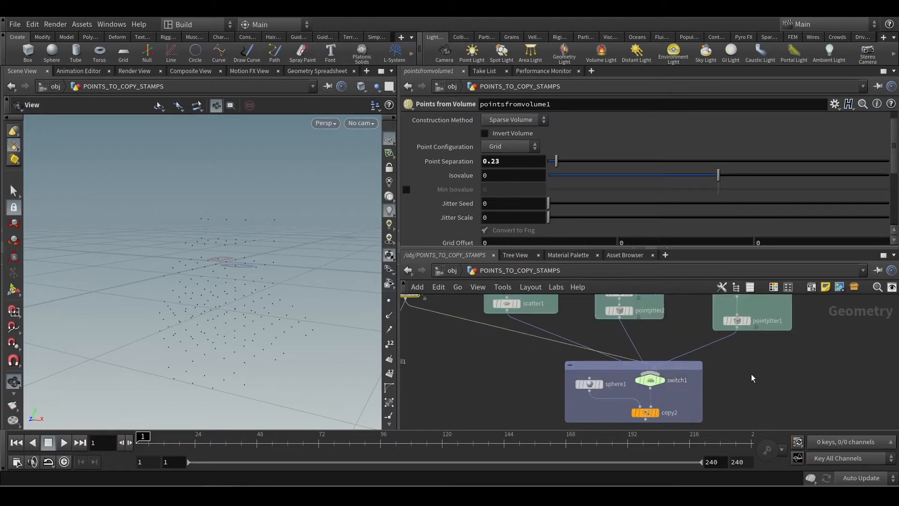
Step: Check the input list of switch1 and display the copy2 Copy Stamp node
{"action": "left_click", "coordinate": [650, 380]}
{"action": "middle_click_drag", "start_coordinate": [750, 386], "coordinate": [709, 367]}
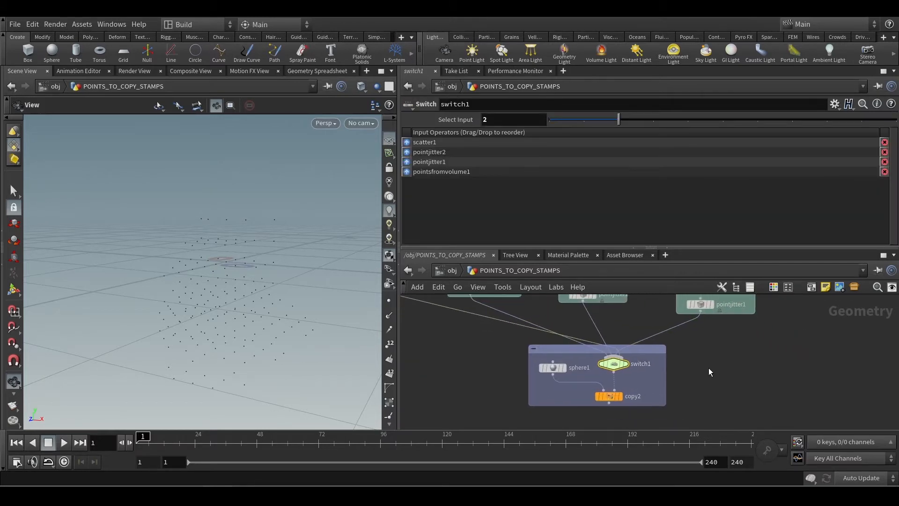
{"action": "scroll", "coordinate": [675, 377], "scroll_direction": "up", "scroll_amount": 2}
{"action": "key", "text": "r"}
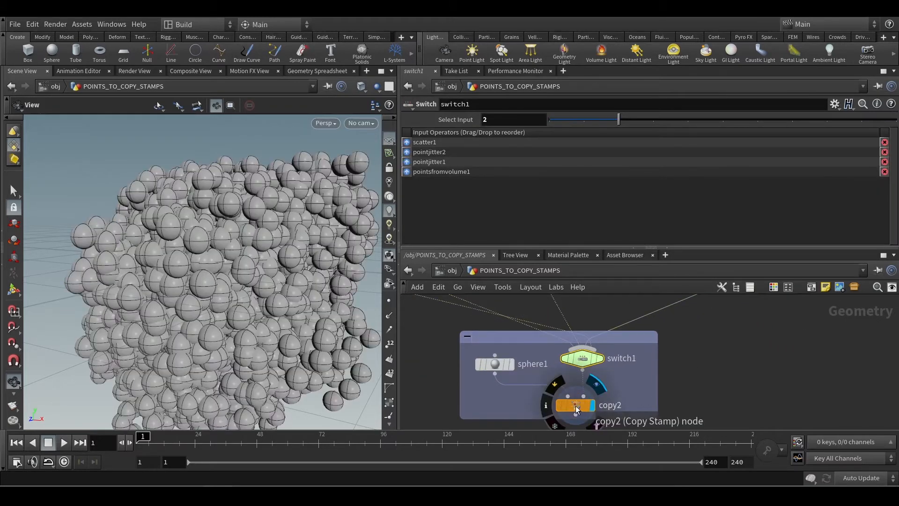
{"action": "left_click", "coordinate": [576, 410]}
Step: Set switch1's Select Input to 3 so the spheres are copied onto the pointsfromvolume1 points
{"action": "middle_click_drag", "start_coordinate": [687, 341], "coordinate": [712, 386]}
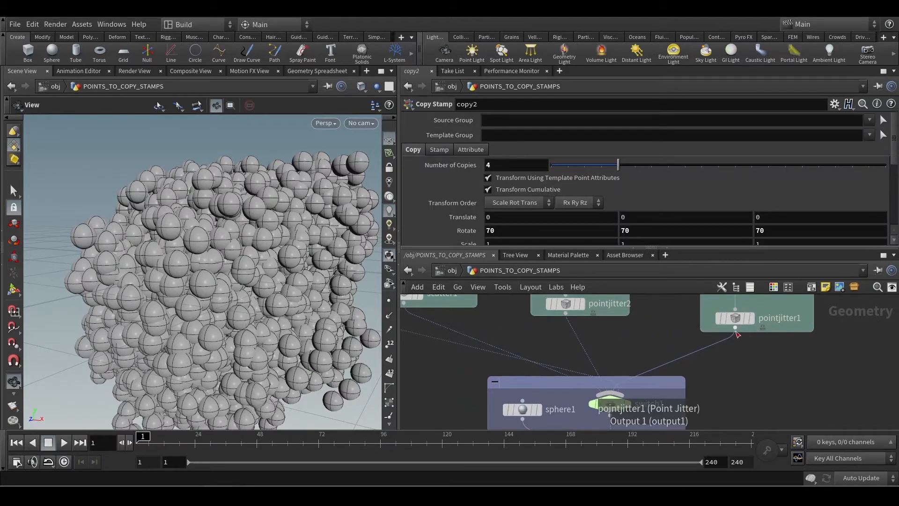
{"action": "scroll", "coordinate": [704, 361], "scroll_direction": "up", "scroll_amount": 1}
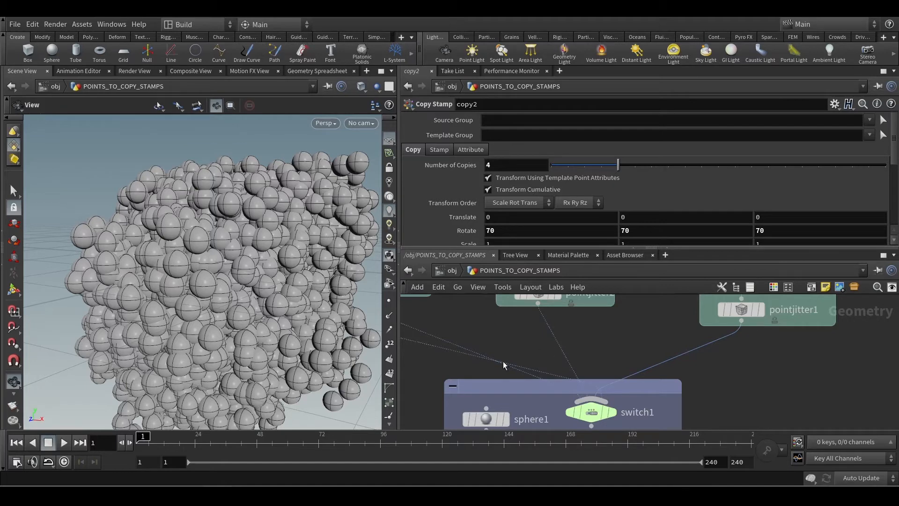
{"action": "scroll", "coordinate": [499, 359], "scroll_direction": "down", "scroll_amount": 5}
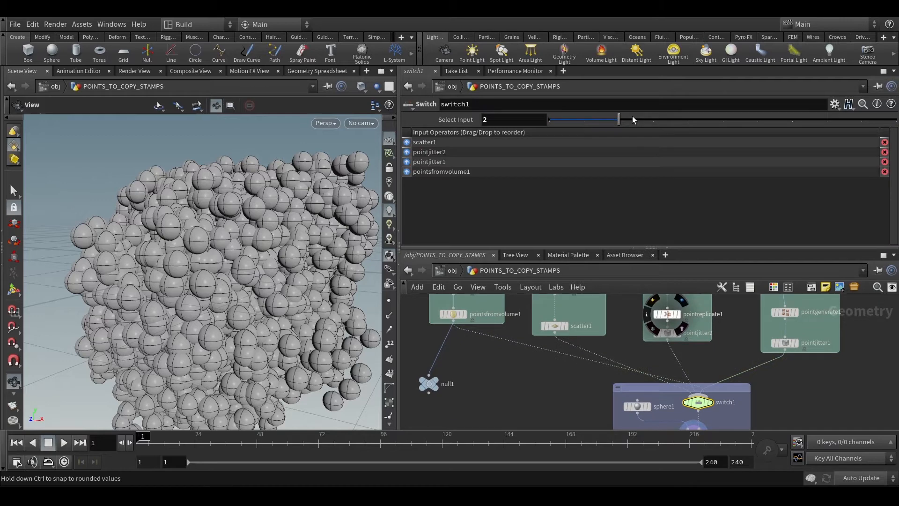
{"action": "left_click", "coordinate": [656, 116]}
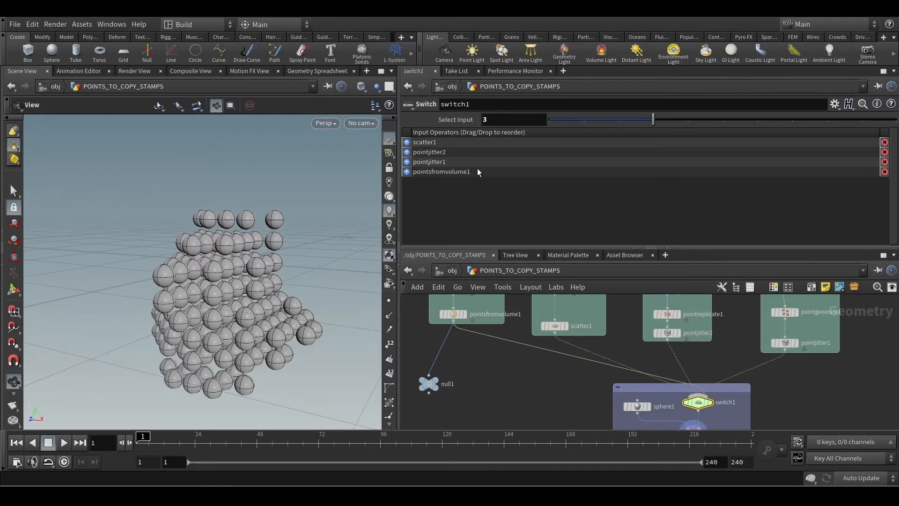
Step: Move pointsfromvolume1 to the first position in switch1's input list and set Select Input to 0
{"action": "left_click", "coordinate": [406, 172]}
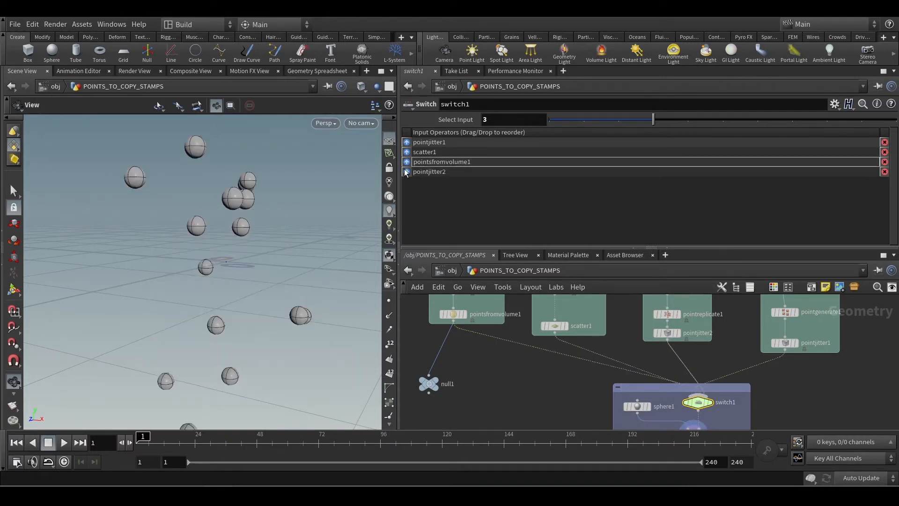
{"action": "left_click", "coordinate": [407, 162]}
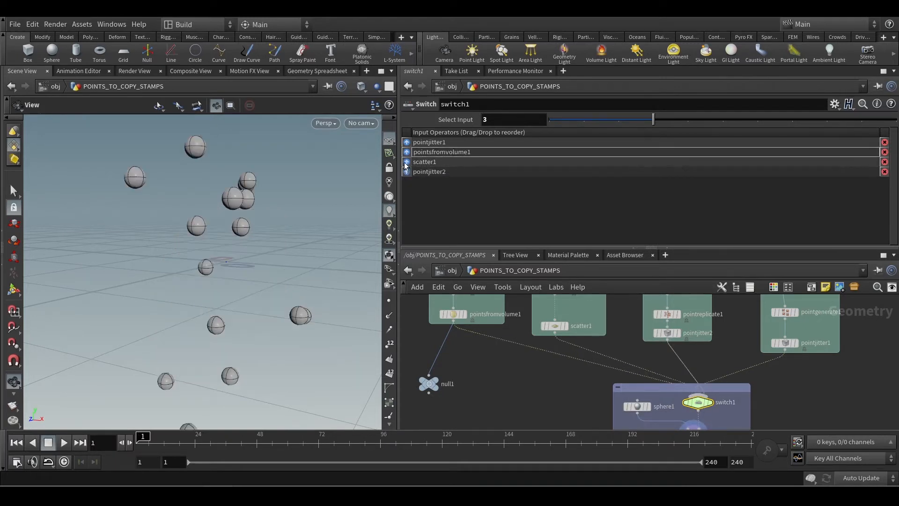
{"action": "left_click", "coordinate": [407, 152]}
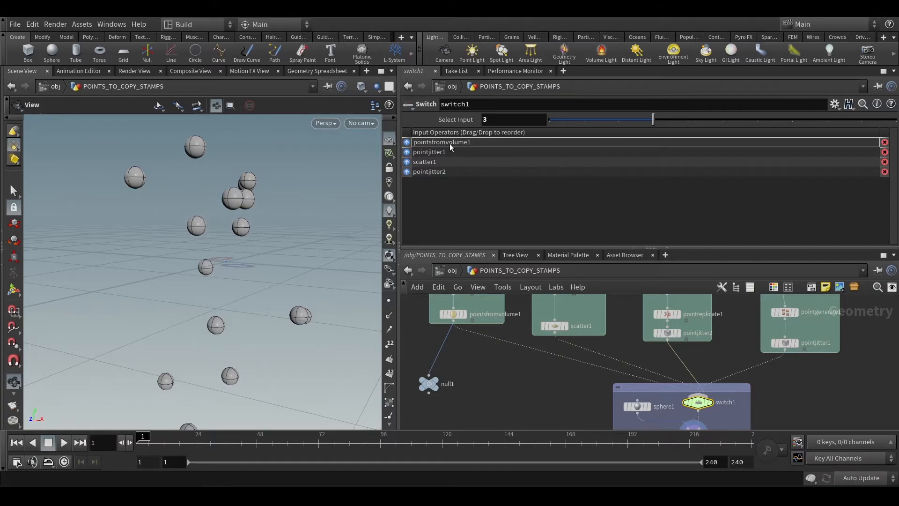
{"action": "left_click_drag", "start_coordinate": [488, 121], "coordinate": [429, 129]}
{"action": "type", "text": "0"}
{"action": "key", "text": "Return"}
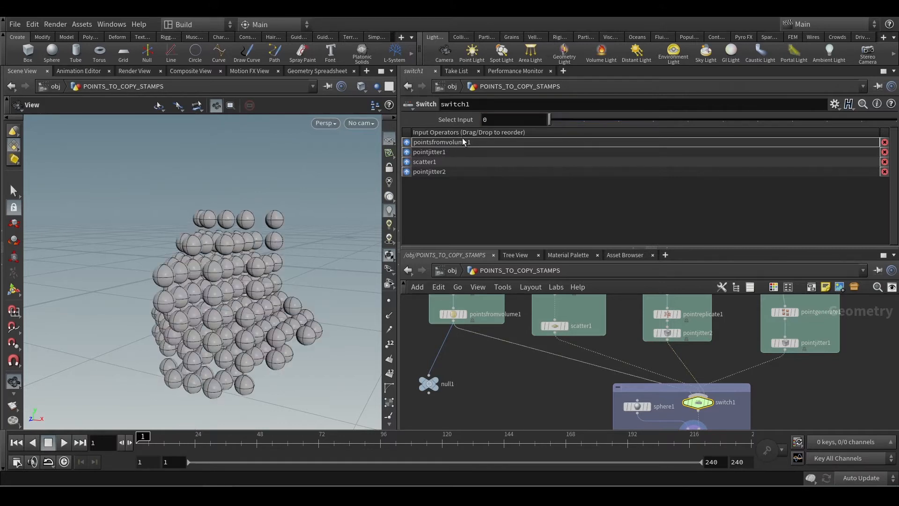
Step: Examine the spheres copied onto the volume points and the pointsfromvolume1 branch that feeds switch1
{"action": "scroll", "coordinate": [674, 384], "scroll_direction": "up", "scroll_amount": 2}
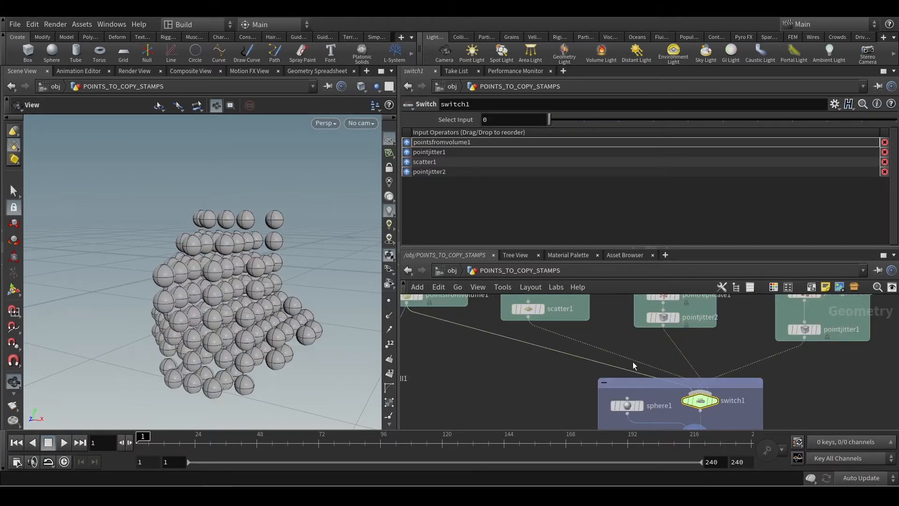
{"action": "middle_click_drag", "start_coordinate": [570, 387], "coordinate": [596, 398]}
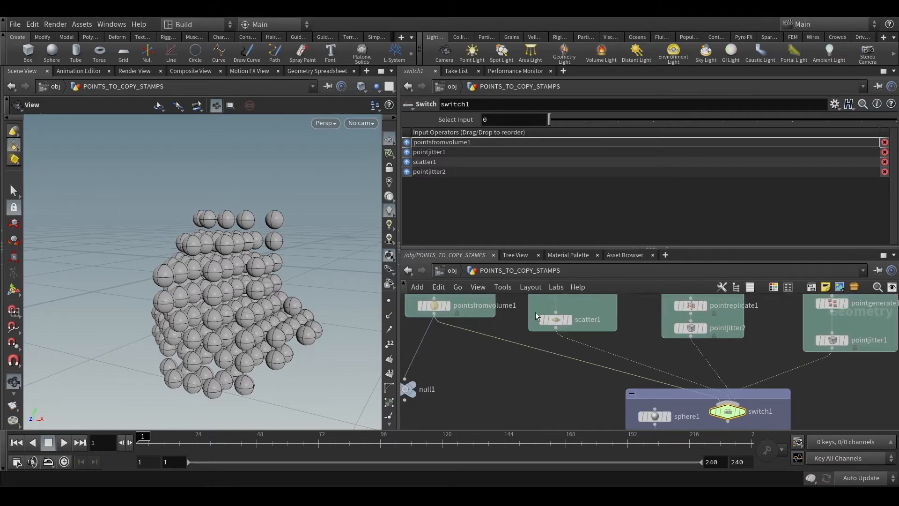
{"action": "middle_click_drag", "start_coordinate": [516, 369], "coordinate": [540, 384]}
{"action": "mouse_move", "coordinate": [262, 278]}
{"action": "left_mouse_down"}
{"action": "mouse_move", "coordinate": [233, 289]}
{"action": "mouse_move", "coordinate": [271, 298]}
{"action": "mouse_move", "coordinate": [277, 279]}
{"action": "left_mouse_up"}
{"action": "middle_click_drag", "start_coordinate": [512, 367], "coordinate": [642, 394]}
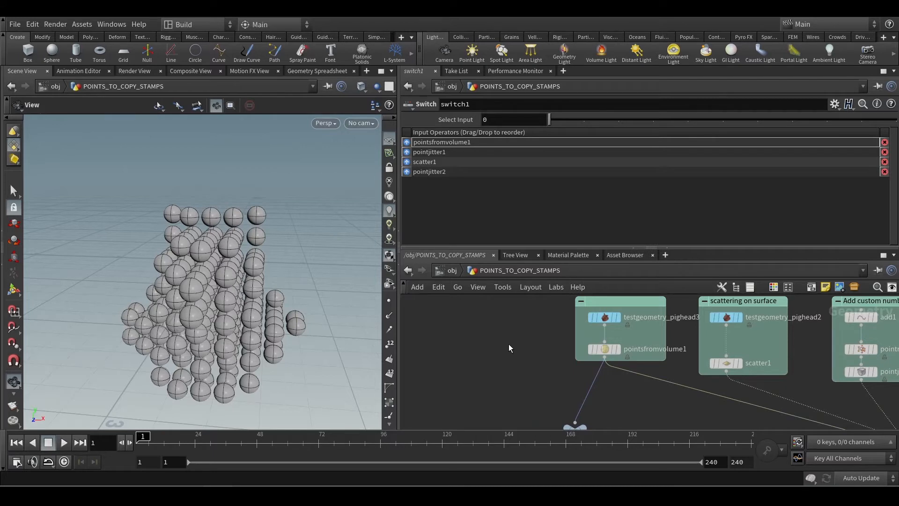
{"action": "scroll", "coordinate": [670, 359], "scroll_direction": "up", "scroll_amount": 2}
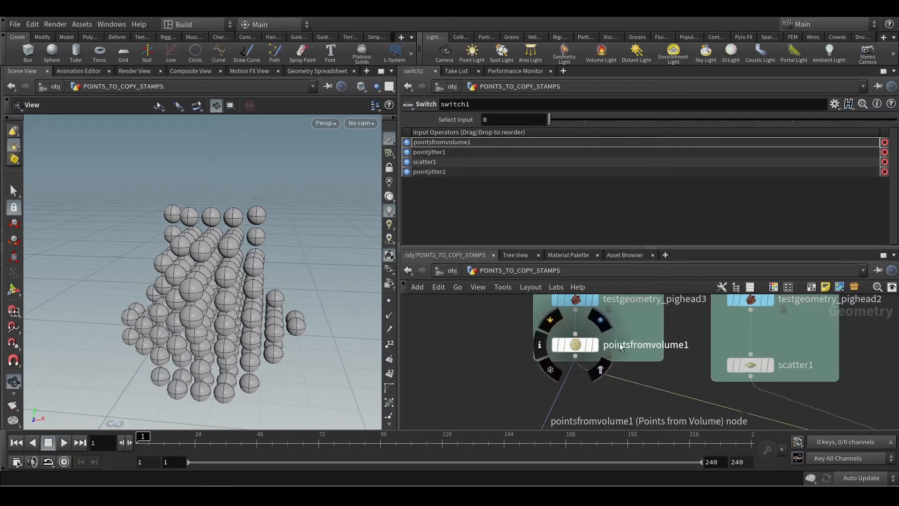
{"action": "double_click", "coordinate": [655, 347]}
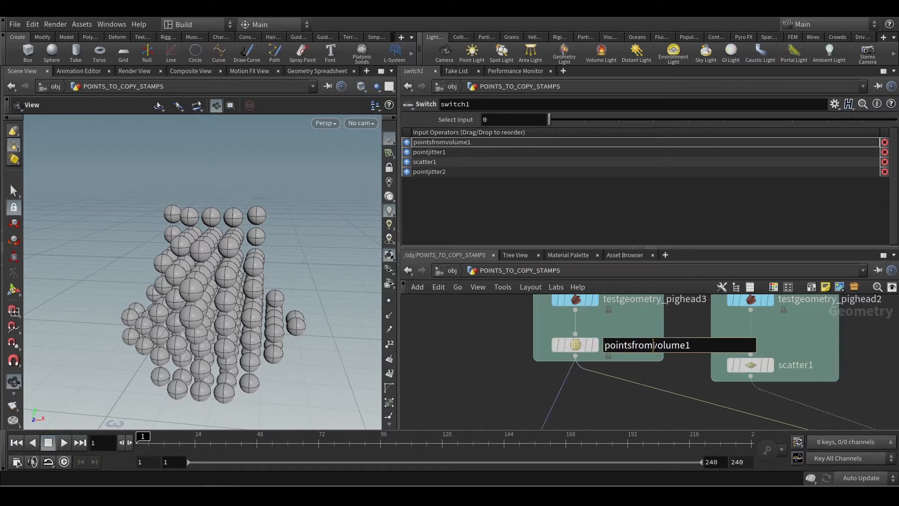
{"action": "left_click_drag", "start_coordinate": [652, 346], "coordinate": [685, 346]}
{"action": "left_click", "coordinate": [682, 373]}
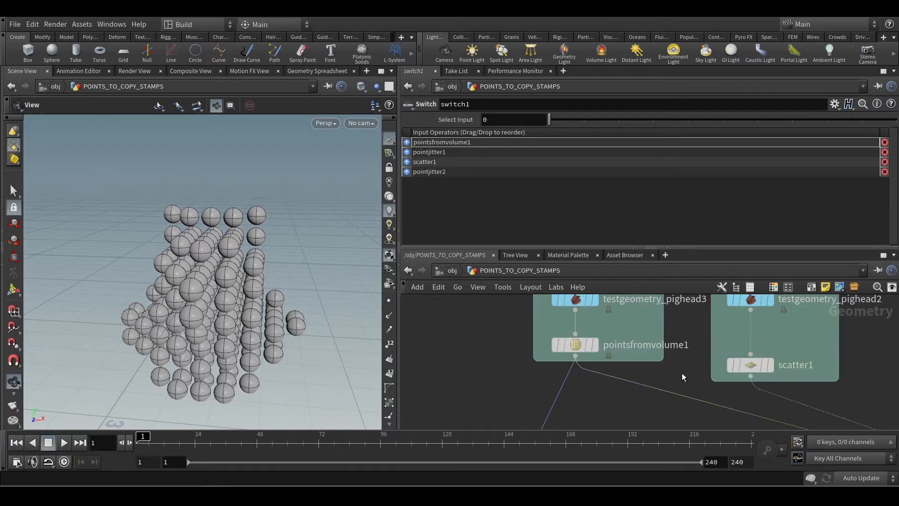
{"action": "middle_click_drag", "start_coordinate": [687, 366], "coordinate": [698, 390]}
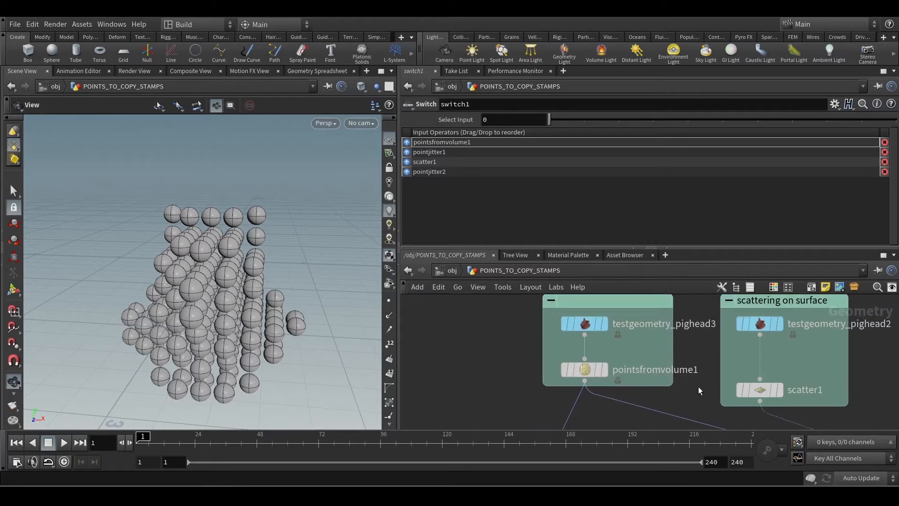
{"action": "mouse_move", "coordinate": [552, 377]}
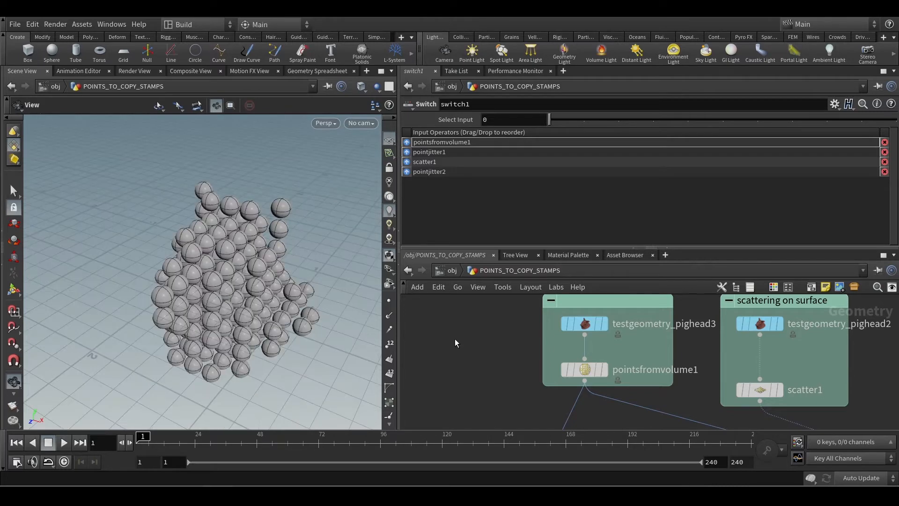
{"action": "double_click", "coordinate": [661, 370]}
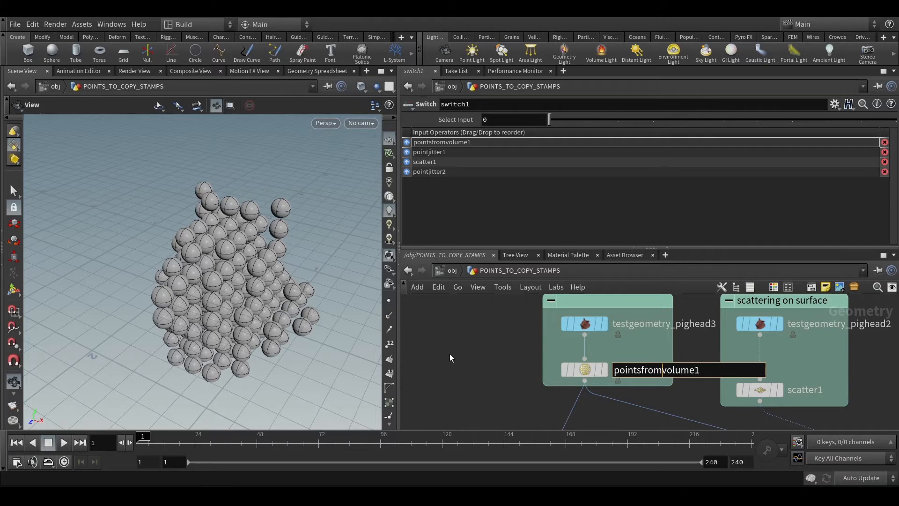
{"action": "left_click", "coordinate": [450, 357]}
Step: Display testgeometry_pighead3 and examine the pig head mesh from the side and from inside
{"action": "left_click", "coordinate": [602, 324]}
{"action": "left_click", "coordinate": [581, 328]}
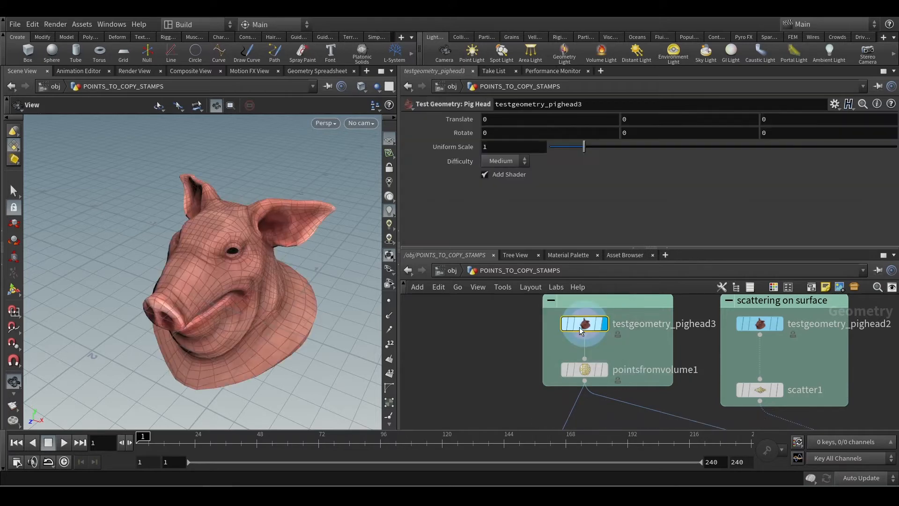
{"action": "left_click_drag", "start_coordinate": [256, 314], "coordinate": [226, 310]}
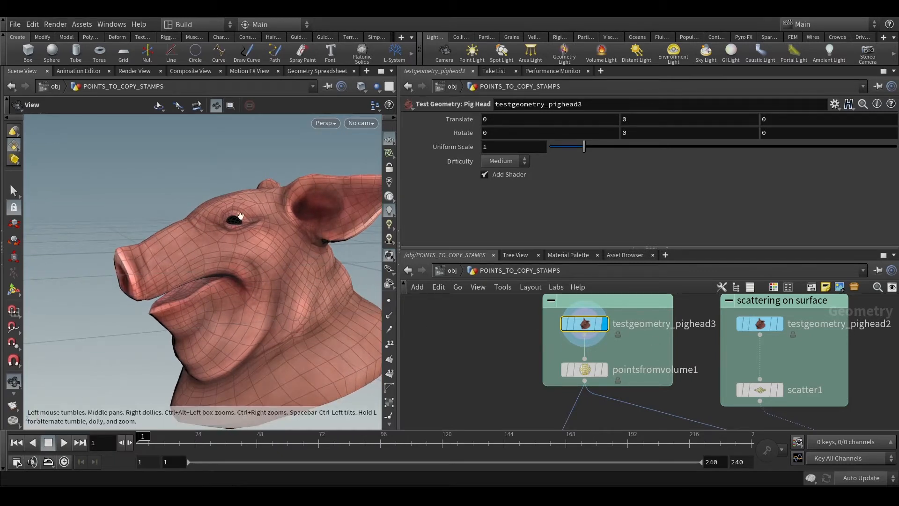
{"action": "middle_click_drag", "start_coordinate": [315, 322], "coordinate": [287, 267]}
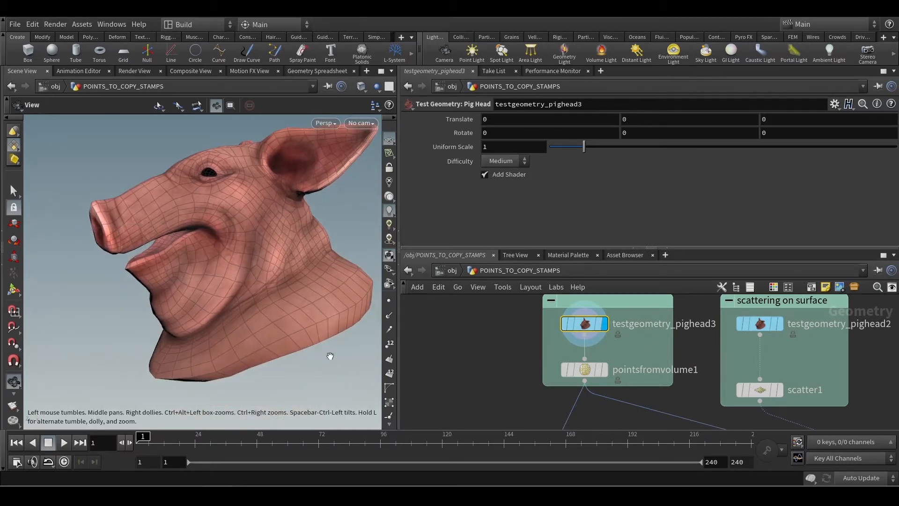
{"action": "left_click_drag", "start_coordinate": [318, 333], "coordinate": [291, 317]}
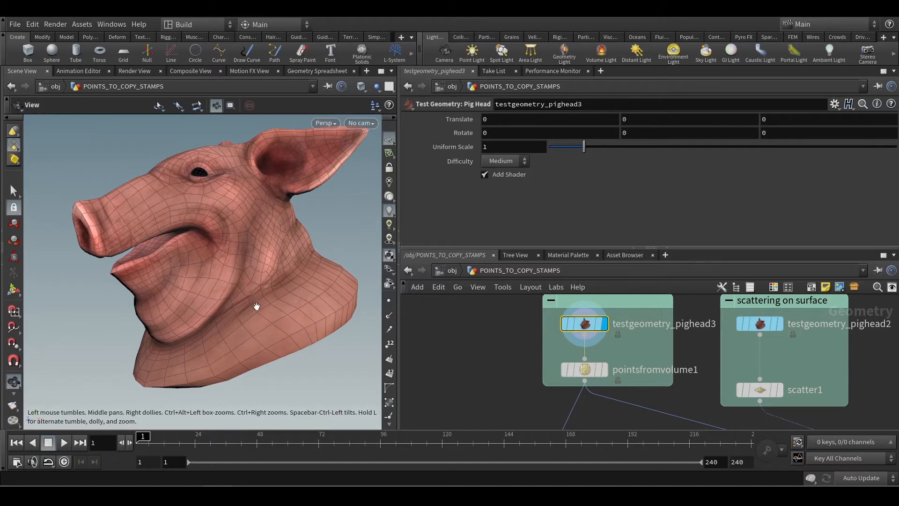
{"action": "scroll", "coordinate": [255, 305], "scroll_direction": "up", "scroll_amount": 3}
{"action": "scroll", "coordinate": [252, 304], "scroll_direction": "up", "scroll_amount": 4}
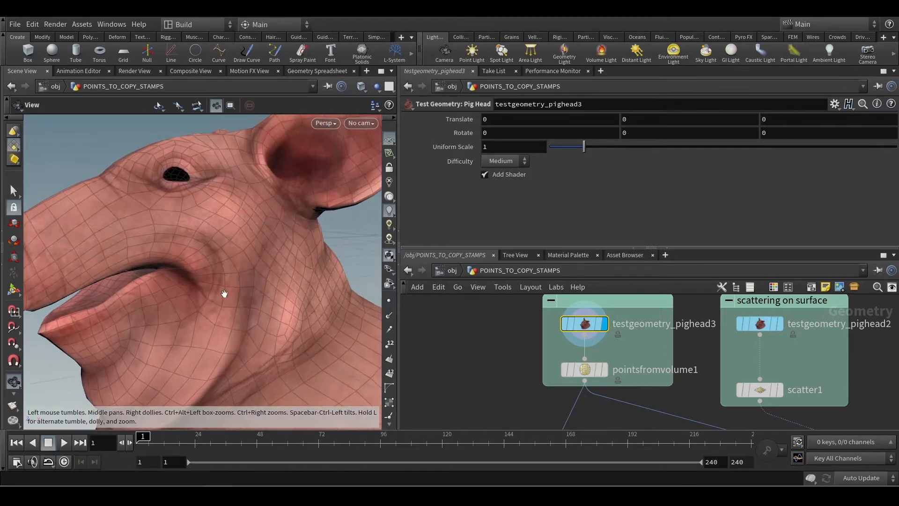
{"action": "scroll", "coordinate": [222, 294], "scroll_direction": "up", "scroll_amount": 3}
{"action": "scroll", "coordinate": [224, 292], "scroll_direction": "up", "scroll_amount": 3}
{"action": "scroll", "coordinate": [220, 298], "scroll_direction": "up", "scroll_amount": 5}
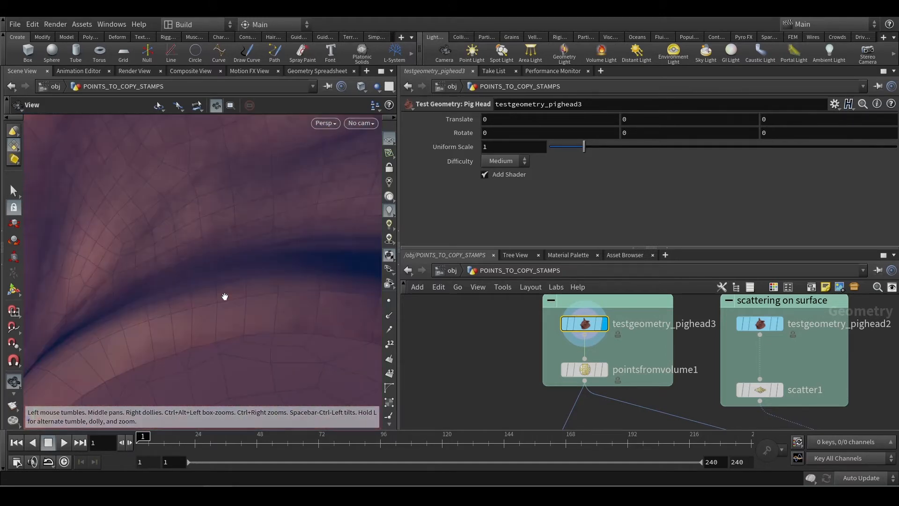
{"action": "scroll", "coordinate": [205, 302], "scroll_direction": "up", "scroll_amount": 6}
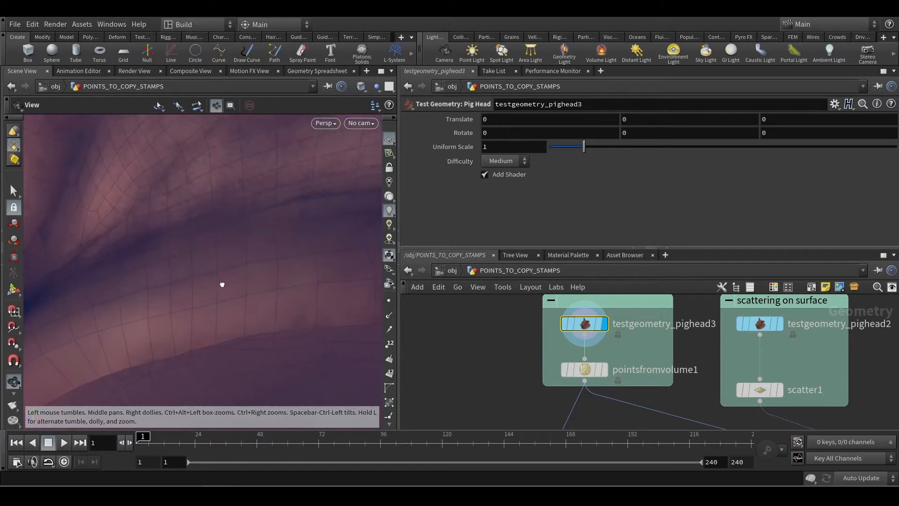
{"action": "scroll", "coordinate": [222, 281], "scroll_direction": "up", "scroll_amount": 5}
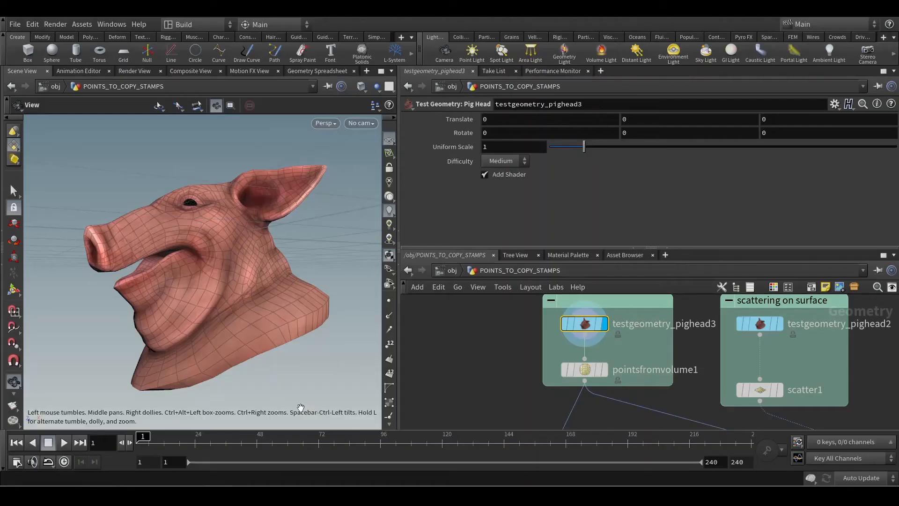
Step: Inspect the pig head's cheek surface and interior up close again, and view the whole head from the front
{"action": "left_click_drag", "start_coordinate": [207, 254], "coordinate": [239, 283]}
{"action": "scroll", "coordinate": [237, 289], "scroll_direction": "up", "scroll_amount": 10}
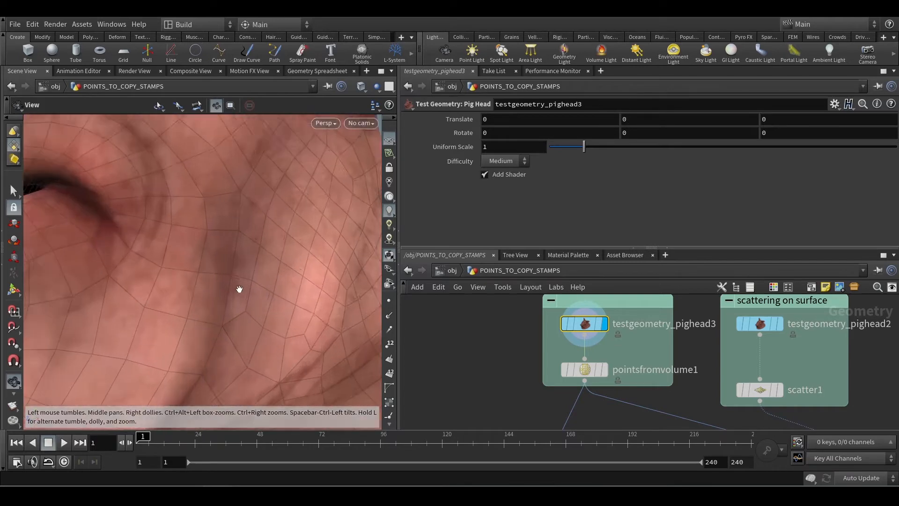
{"action": "scroll", "coordinate": [238, 294], "scroll_direction": "down", "scroll_amount": 10}
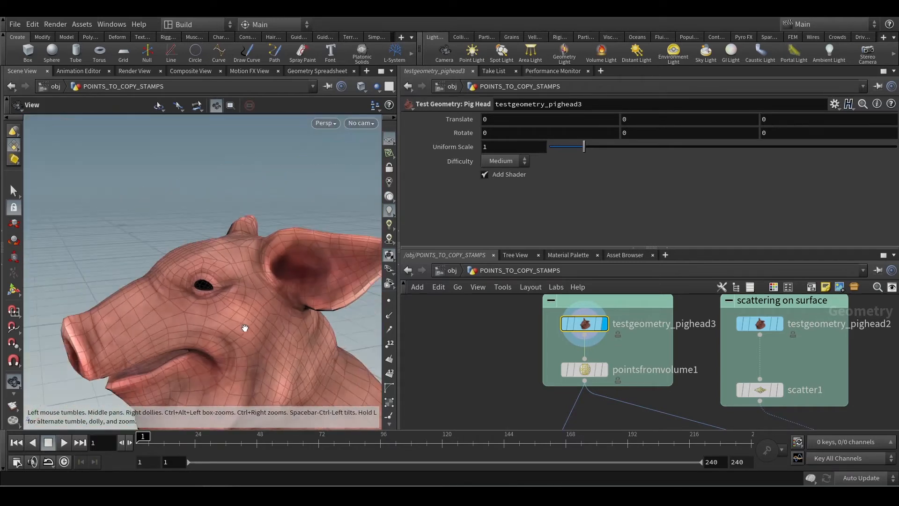
{"action": "middle_click_drag", "start_coordinate": [245, 325], "coordinate": [234, 259]}
{"action": "mouse_move", "coordinate": [235, 259]}
{"action": "left_mouse_down"}
{"action": "mouse_move", "coordinate": [268, 256]}
{"action": "mouse_move", "coordinate": [253, 281]}
{"action": "mouse_move", "coordinate": [229, 270]}
{"action": "left_mouse_up"}
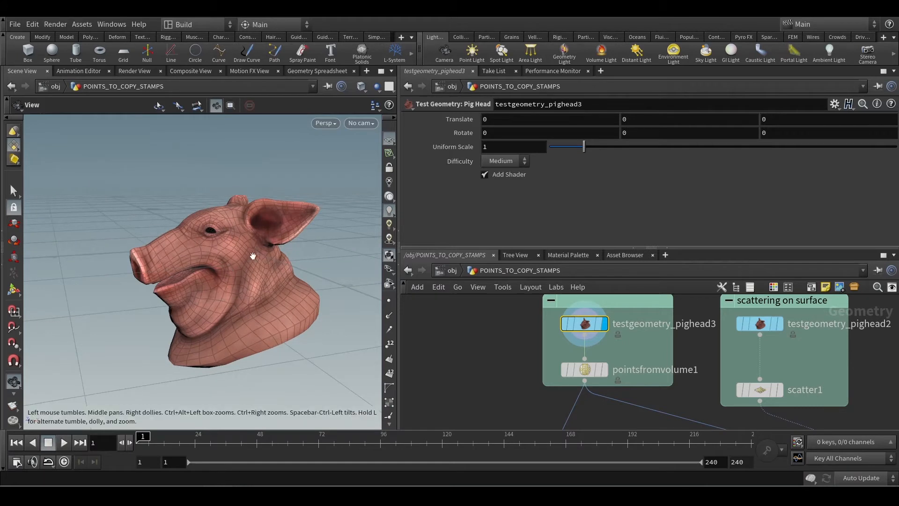
{"action": "scroll", "coordinate": [237, 270], "scroll_direction": "up", "scroll_amount": 3}
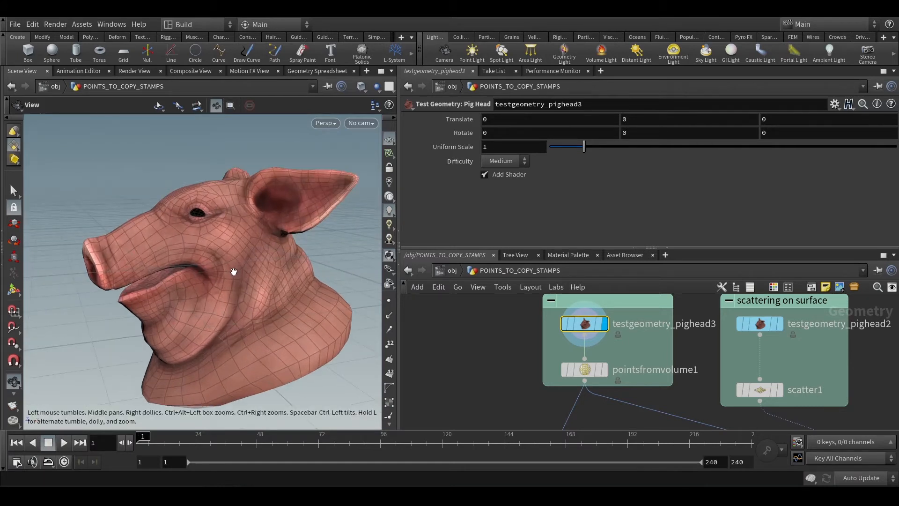
{"action": "scroll", "coordinate": [234, 271], "scroll_direction": "up", "scroll_amount": 3}
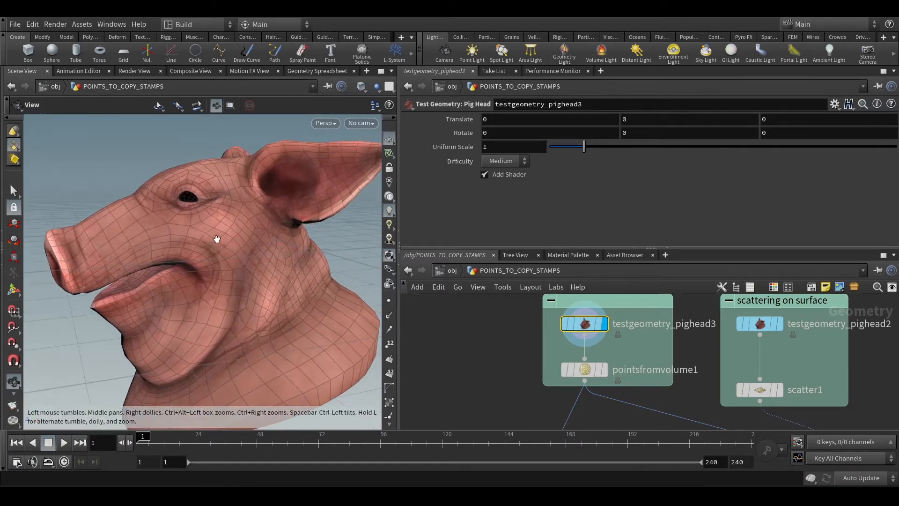
{"action": "scroll", "coordinate": [263, 290], "scroll_direction": "up", "scroll_amount": 5}
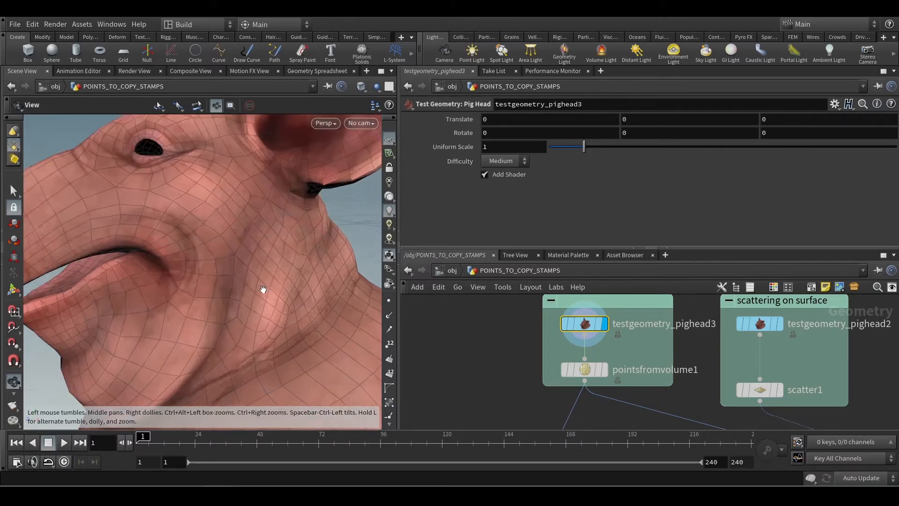
{"action": "scroll", "coordinate": [262, 291], "scroll_direction": "up", "scroll_amount": 3}
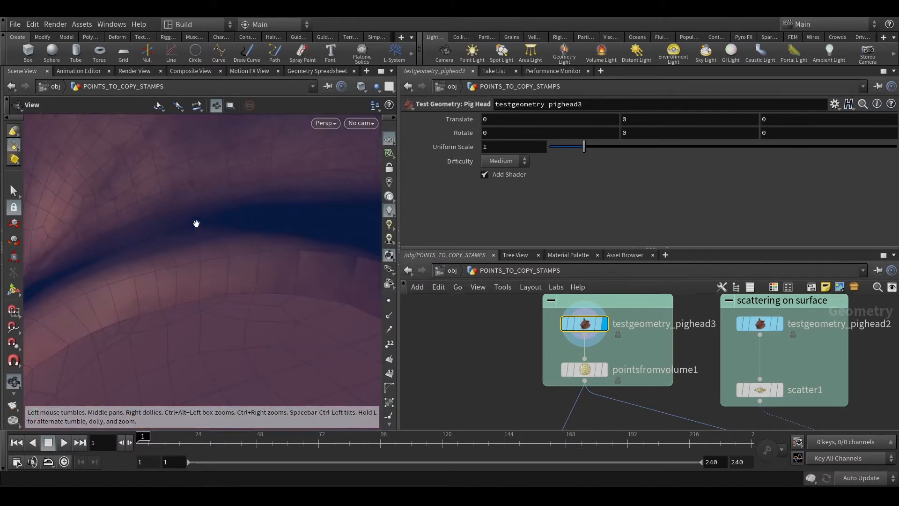
{"action": "scroll", "coordinate": [192, 246], "scroll_direction": "down", "scroll_amount": 1}
{"action": "scroll", "coordinate": [194, 251], "scroll_direction": "down", "scroll_amount": 6}
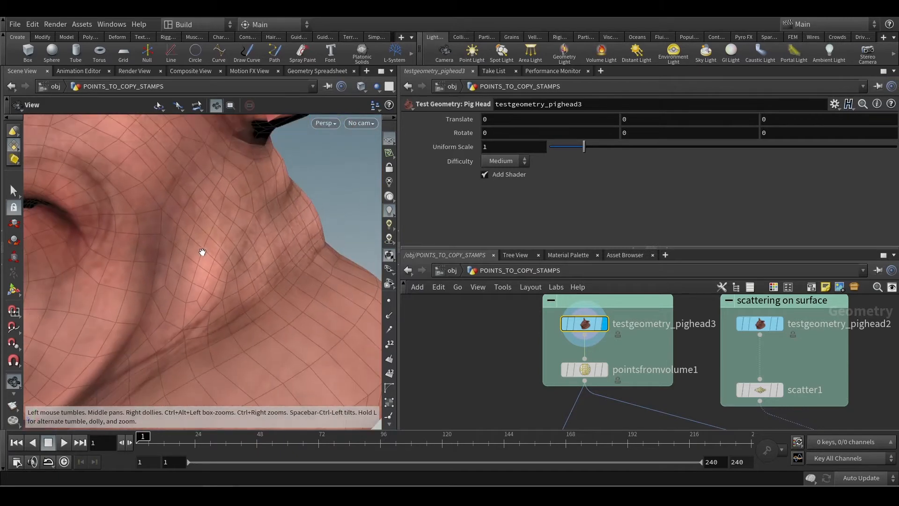
{"action": "scroll", "coordinate": [207, 261], "scroll_direction": "down", "scroll_amount": 5}
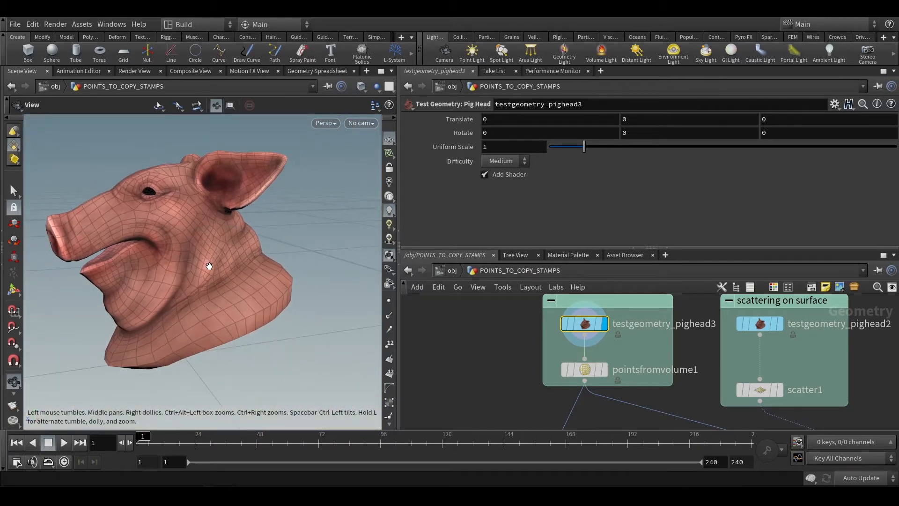
{"action": "left_click_drag", "start_coordinate": [222, 283], "coordinate": [237, 303]}
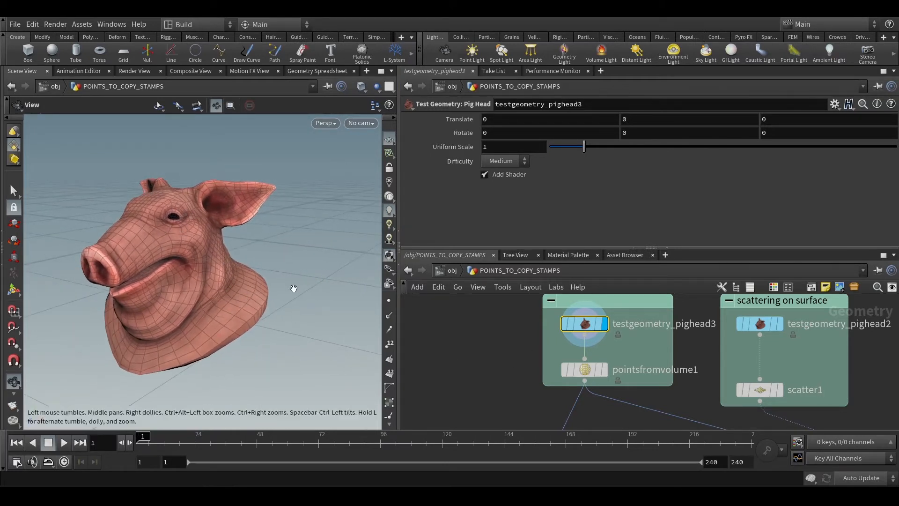
Step: Display pointsfromvolume1 and review its parameters alongside those of testgeometry_pighead3
{"action": "middle_click_drag", "start_coordinate": [506, 357], "coordinate": [556, 350]}
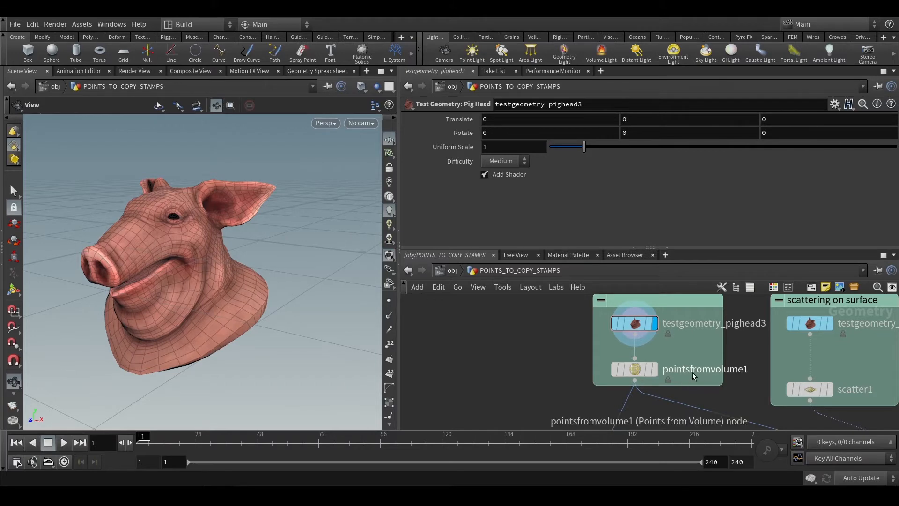
{"action": "left_click", "coordinate": [658, 375]}
{"action": "left_click", "coordinate": [634, 370]}
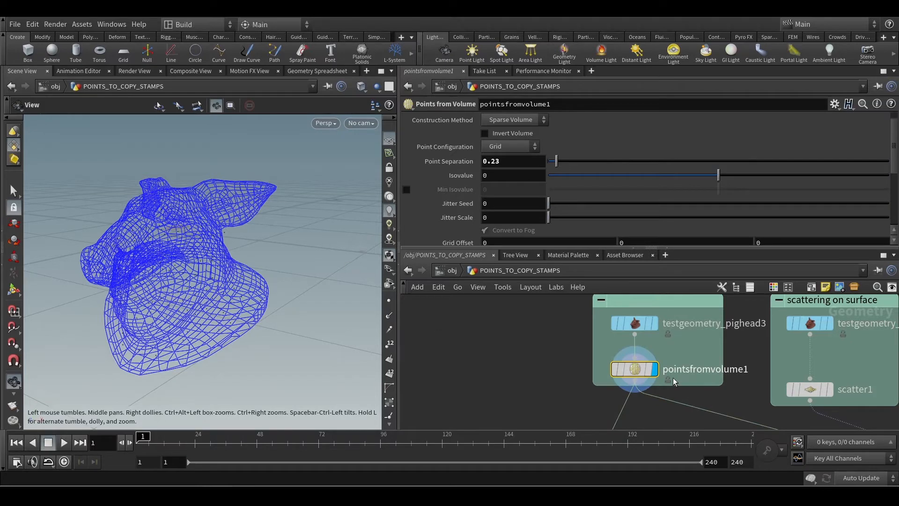
{"action": "left_click", "coordinate": [636, 327]}
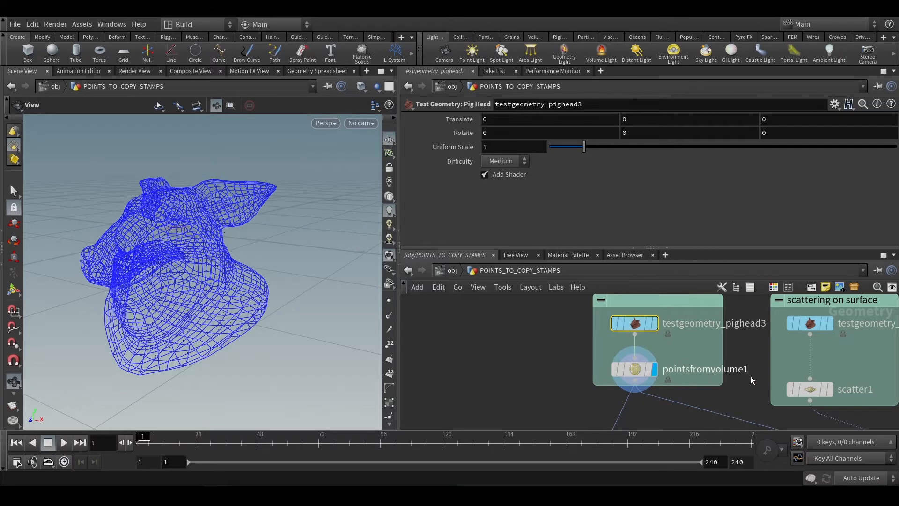
{"action": "left_click", "coordinate": [635, 369]}
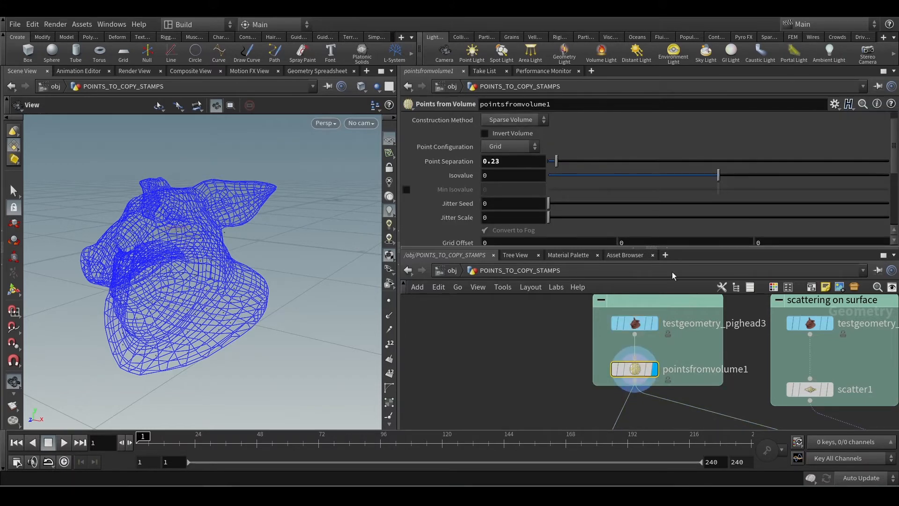
Step: Turn on Invert Volume on pointsfromvolume1 to examine the points surrounding the pig head, and turn it off again
{"action": "left_click", "coordinate": [485, 134]}
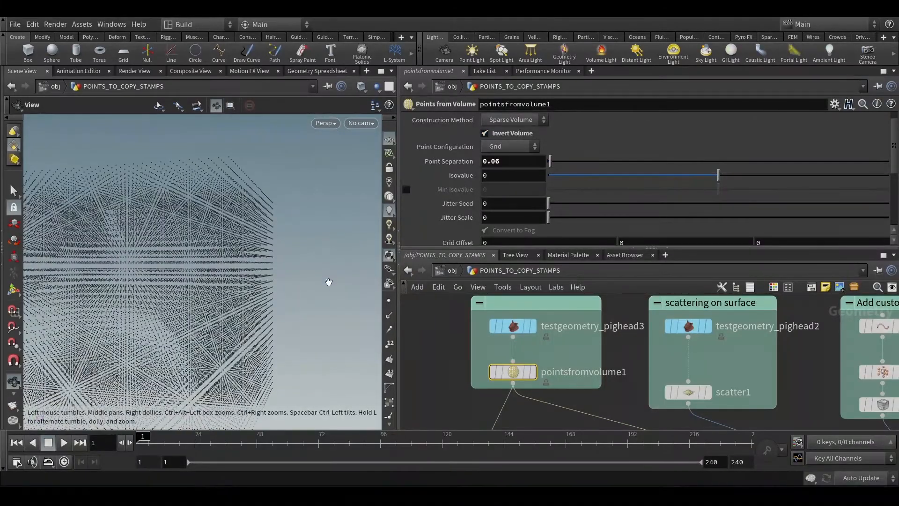
{"action": "left_click_drag", "start_coordinate": [329, 282], "coordinate": [311, 315]}
{"action": "middle_click_drag", "start_coordinate": [191, 323], "coordinate": [195, 268]}
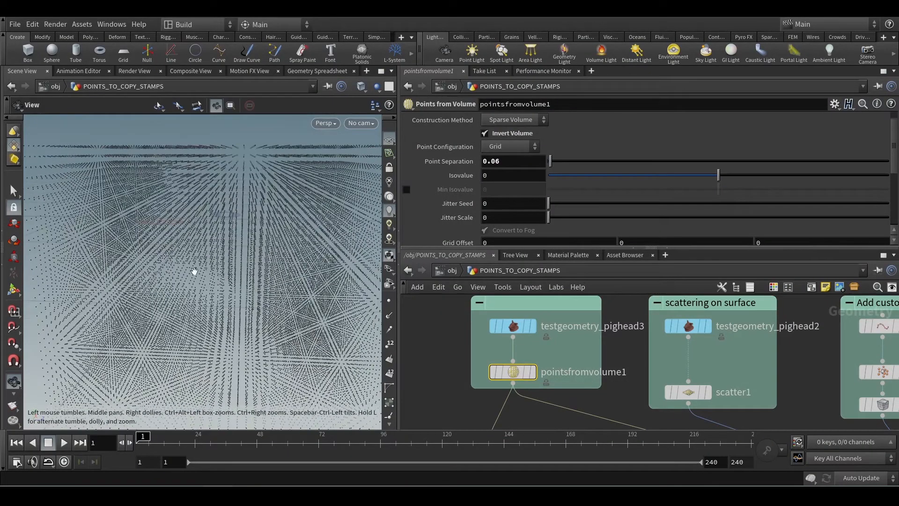
{"action": "left_click", "coordinate": [486, 133]}
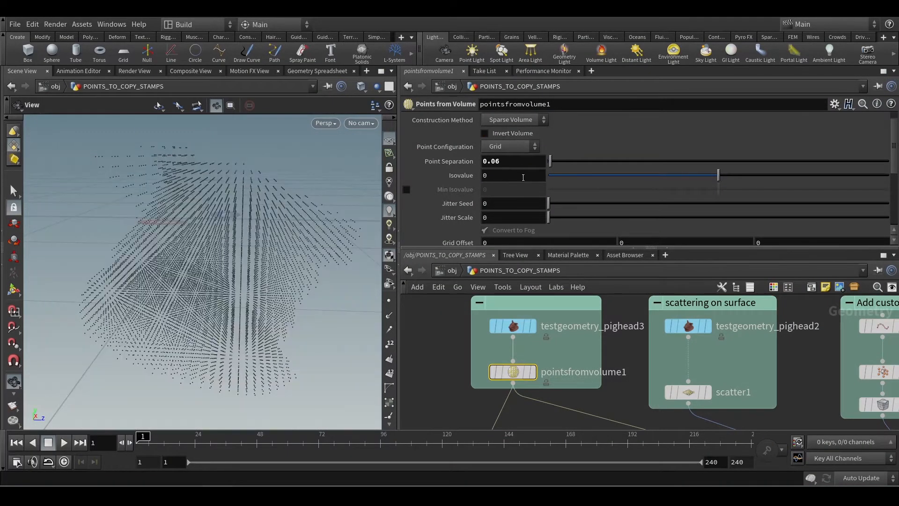
Step: Set the Point Separation of pointsfromvolume1 to 0.2
{"action": "double_click", "coordinate": [492, 161]}
{"action": "type", "text": "0.2"}
{"action": "key", "text": "Return"}
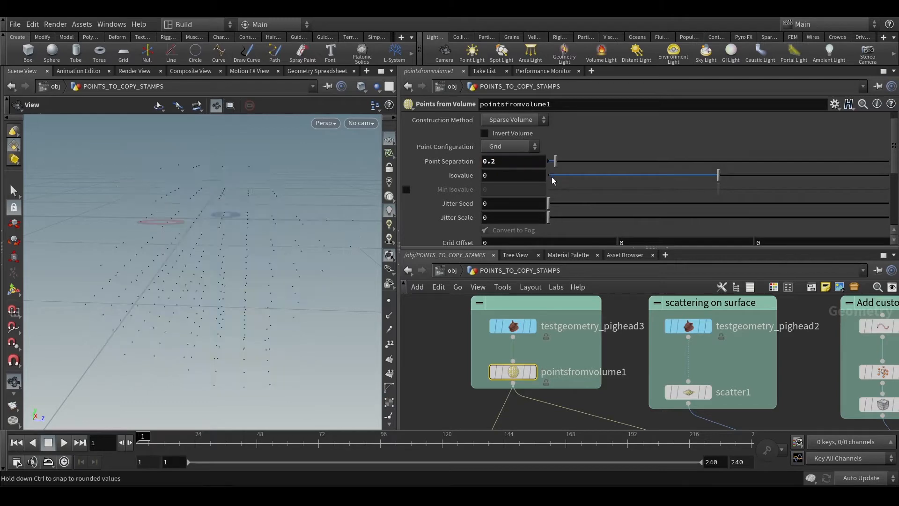
Step: Place a null fed by pointsfromvolume1 just below that node in the network
{"action": "scroll", "coordinate": [529, 365], "scroll_direction": "down", "scroll_amount": 3}
{"action": "key", "text": "Tab"}
{"action": "type", "text": "null"}
{"action": "key", "text": "Return"}
{"action": "left_click", "coordinate": [528, 374]}
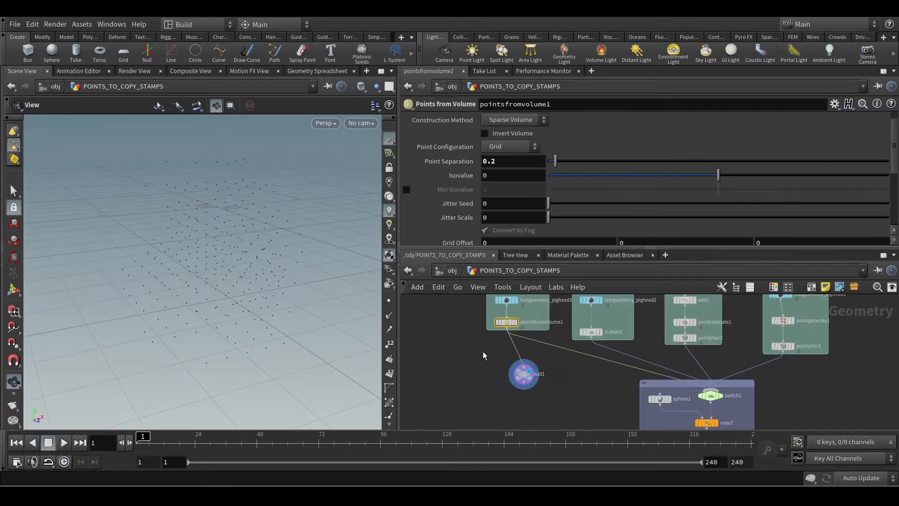
{"action": "scroll", "coordinate": [486, 370], "scroll_direction": "up", "scroll_amount": 3}
{"action": "scroll", "coordinate": [489, 374], "scroll_direction": "up", "scroll_amount": 3}
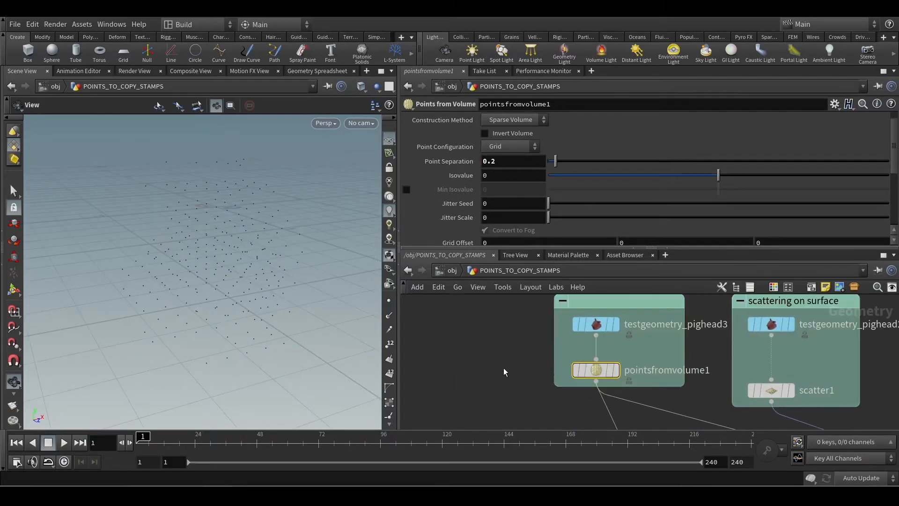
Step: Display testgeometry_pighead3 and compare it with the points of scatter1, bringing up scatter1's parameters
{"action": "mouse_move", "coordinate": [619, 331]}
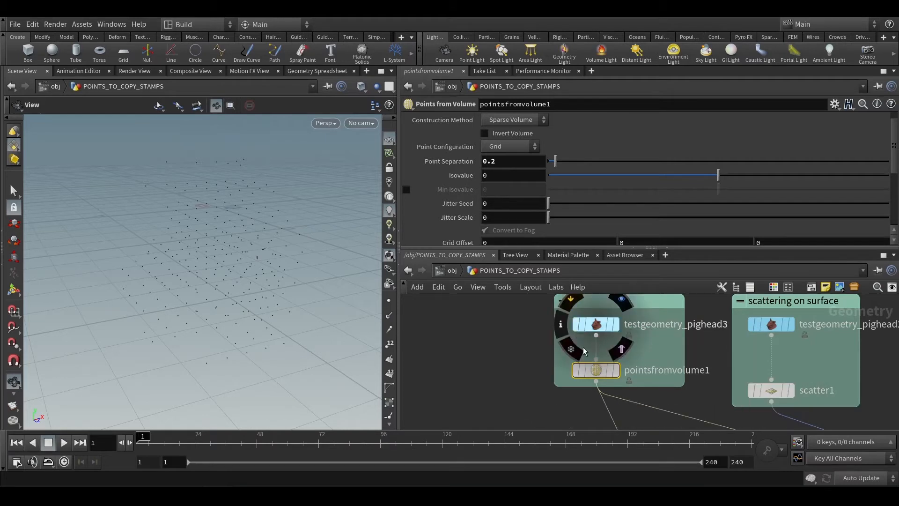
{"action": "left_click", "coordinate": [616, 326]}
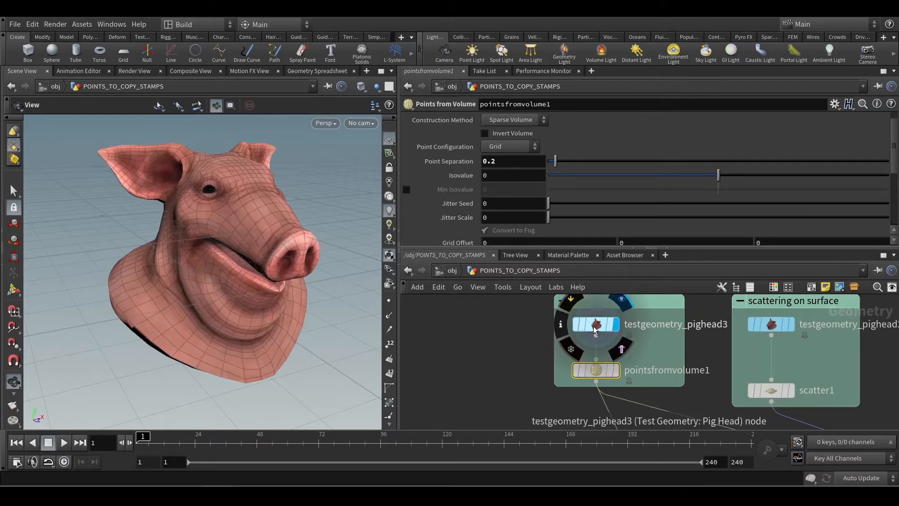
{"action": "left_click", "coordinate": [791, 390]}
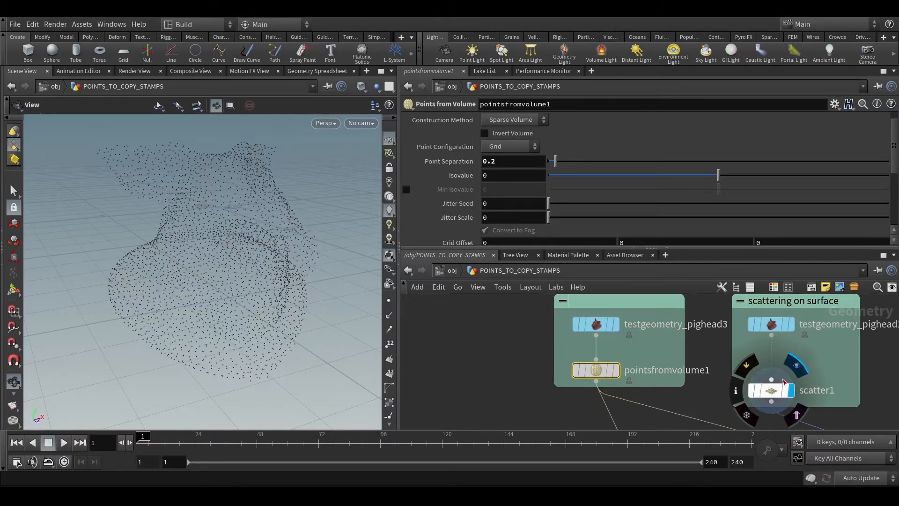
{"action": "left_click_drag", "start_coordinate": [243, 281], "coordinate": [295, 271]}
{"action": "middle_click_drag", "start_coordinate": [776, 399], "coordinate": [620, 395]}
{"action": "left_click", "coordinate": [617, 396]}
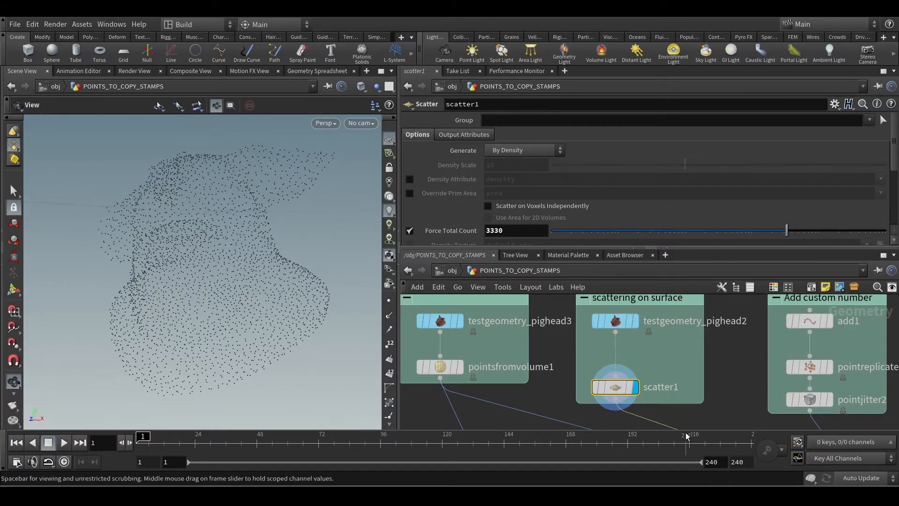
Step: Check testgeometry_pighead2 as scatter1's input and examine the scattered points up close around the neck and as a whole
{"action": "mouse_move", "coordinate": [620, 333]}
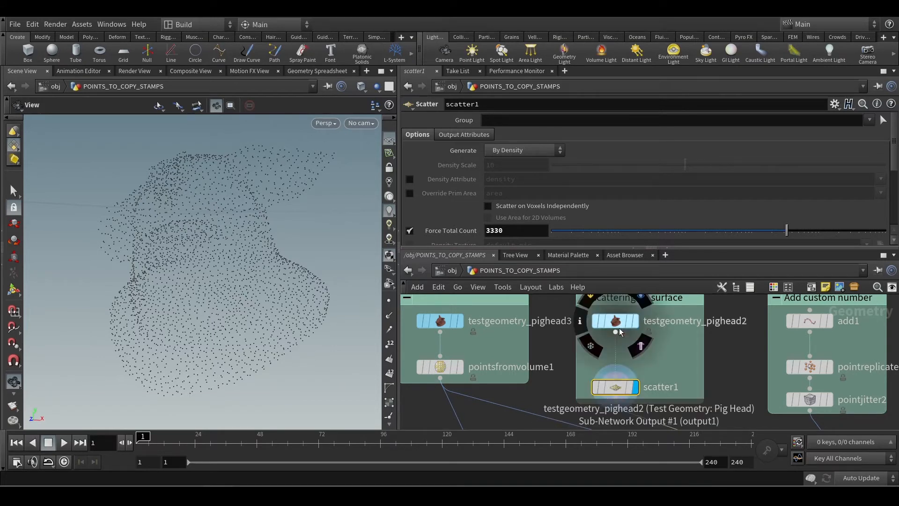
{"action": "left_click", "coordinate": [580, 321]}
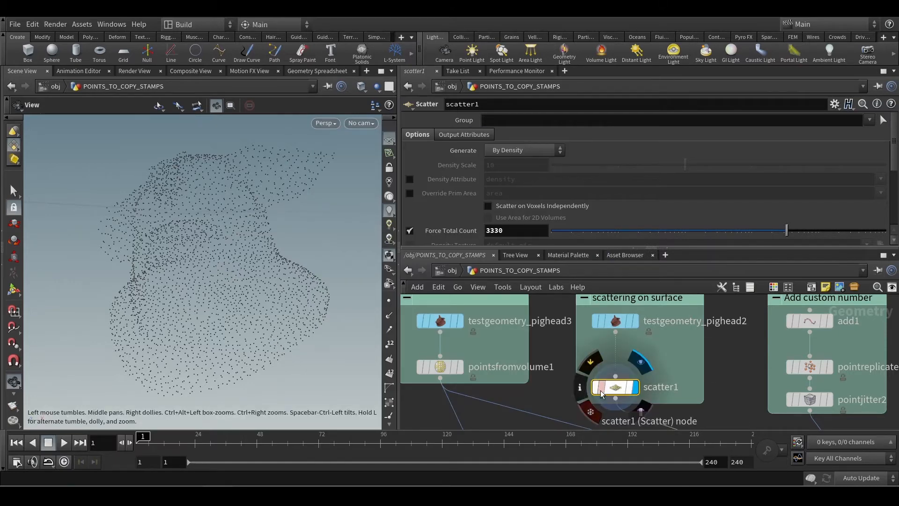
{"action": "left_click_drag", "start_coordinate": [243, 272], "coordinate": [155, 299]}
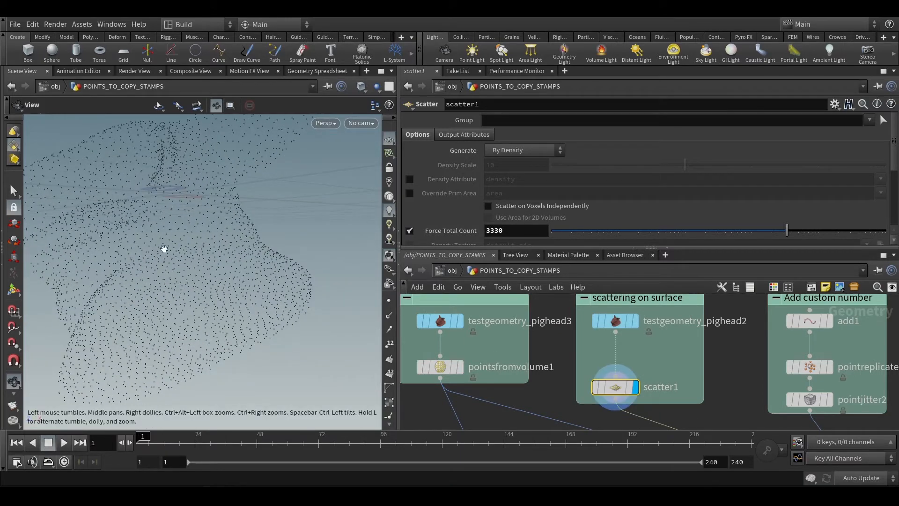
{"action": "left_click_drag", "start_coordinate": [181, 249], "coordinate": [201, 267]}
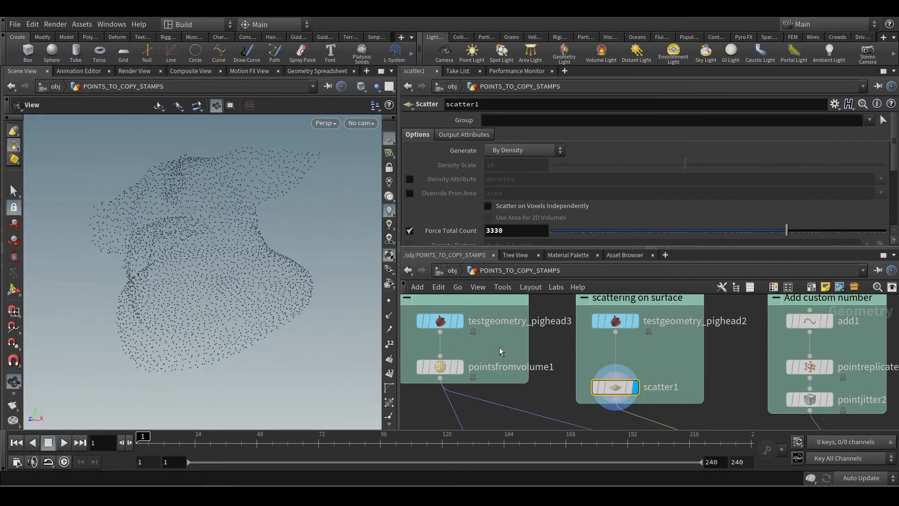
Step: Add a Test Geometry: Rubber Toy node in the empty network area beside the pointsfromvolume1 group
{"action": "middle_click_drag", "start_coordinate": [550, 349], "coordinate": [667, 354]}
{"action": "middle_click_drag", "start_coordinate": [465, 333], "coordinate": [525, 336]}
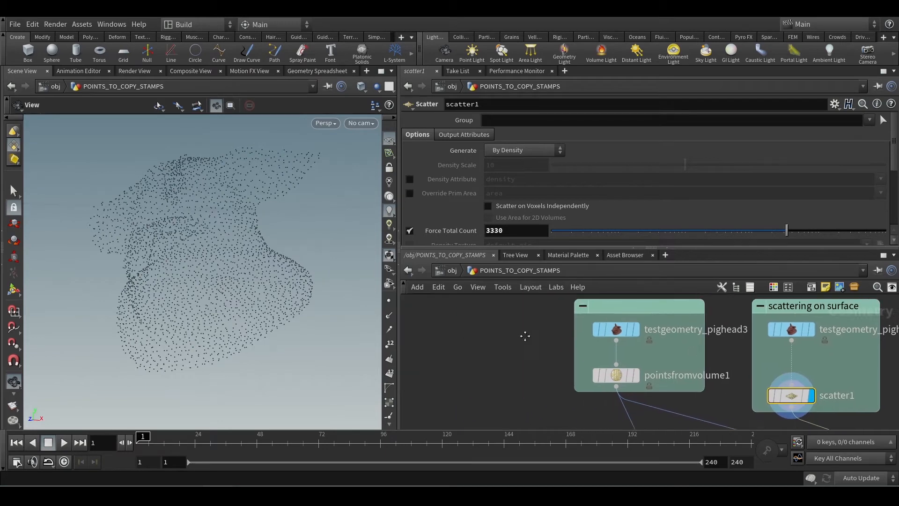
{"action": "left_click", "coordinate": [468, 330]}
{"action": "key", "text": "Tab"}
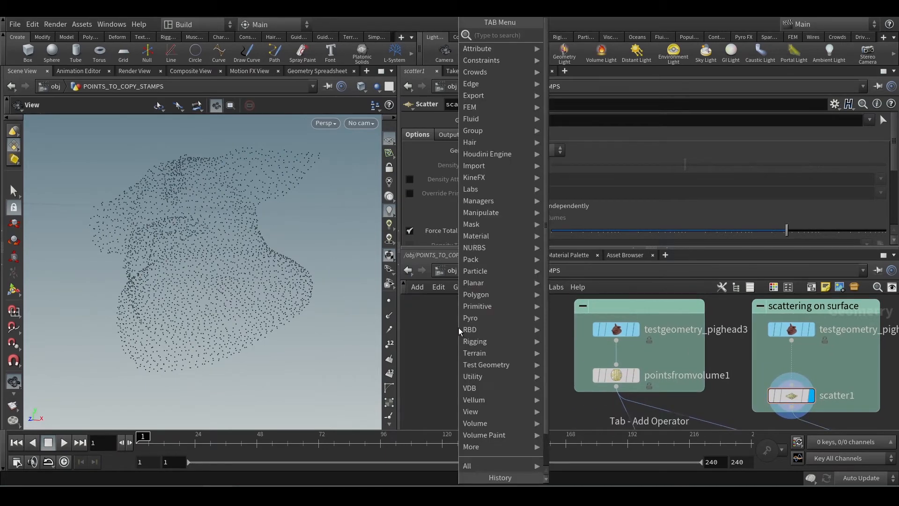
{"action": "type", "text": "test"}
{"action": "key", "text": "Down"}
{"action": "key", "text": "Down"}
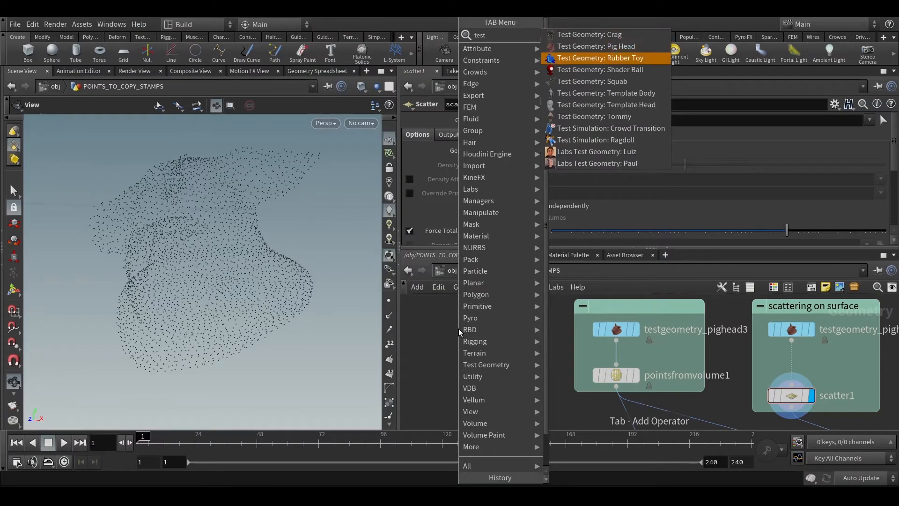
{"action": "key", "text": "Return"}
{"action": "left_click", "coordinate": [465, 328]}
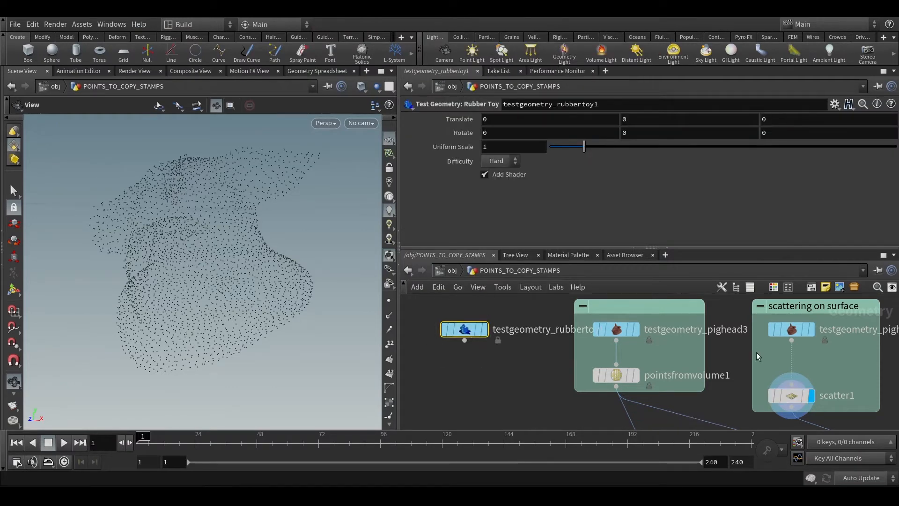
Step: Move testgeometry_rubbertoy1 farther from the neighbouring group and display the toy framed from the front
{"action": "scroll", "coordinate": [757, 352], "scroll_direction": "down", "scroll_amount": 2}
{"action": "scroll", "coordinate": [665, 349], "scroll_direction": "up", "scroll_amount": 2}
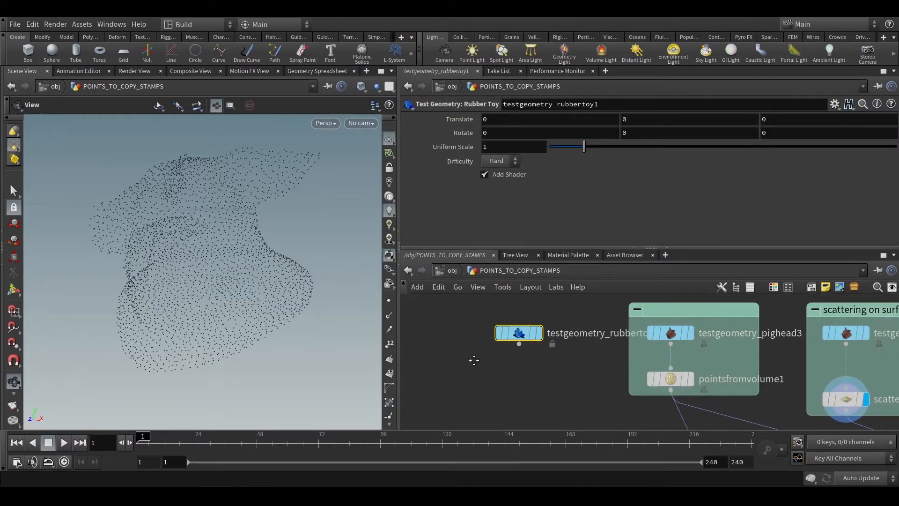
{"action": "left_click_drag", "start_coordinate": [541, 330], "coordinate": [498, 326]}
{"action": "left_click", "coordinate": [498, 326]}
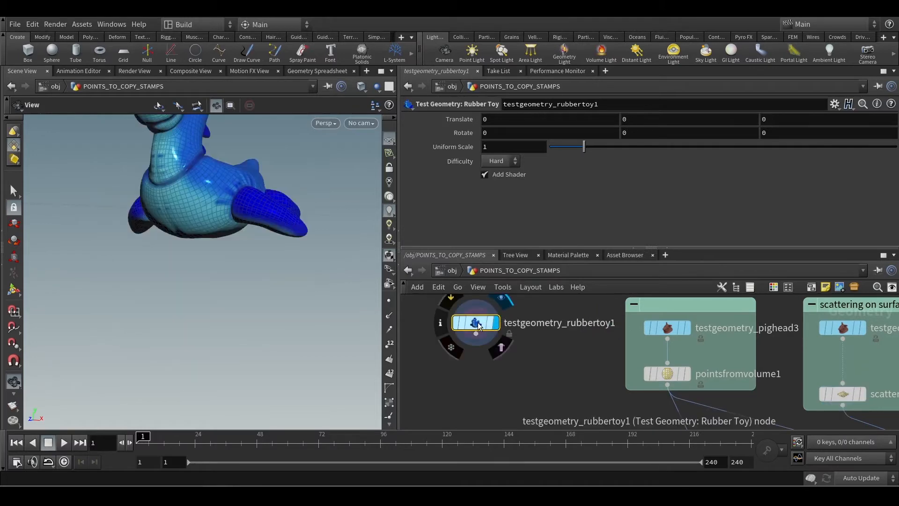
{"action": "key", "text": "h"}
{"action": "left_click_drag", "start_coordinate": [253, 307], "coordinate": [184, 280]}
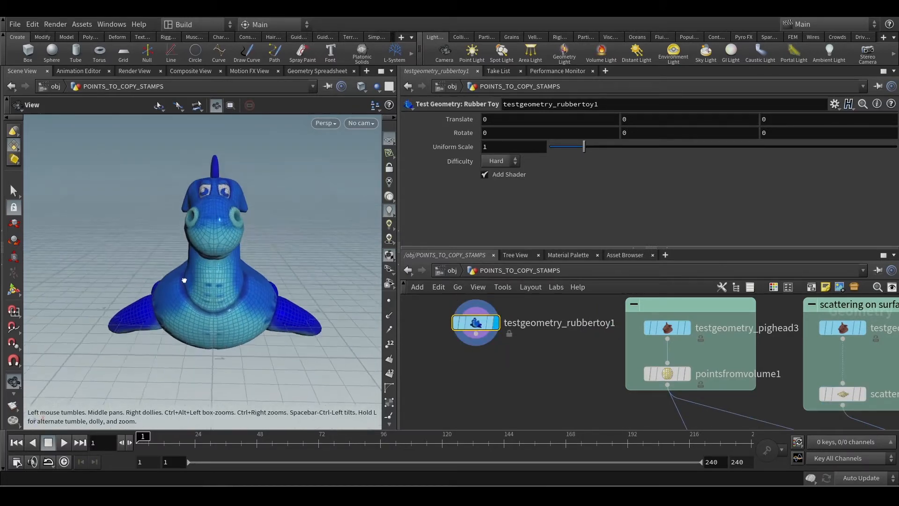
Step: Connect a new Scatter node below testgeometry_rubbertoy1 and display its scattered points
{"action": "left_click", "coordinate": [475, 341]}
{"action": "type", "text": "scatter"}
{"action": "key", "text": "Return"}
{"action": "left_click", "coordinate": [478, 367]}
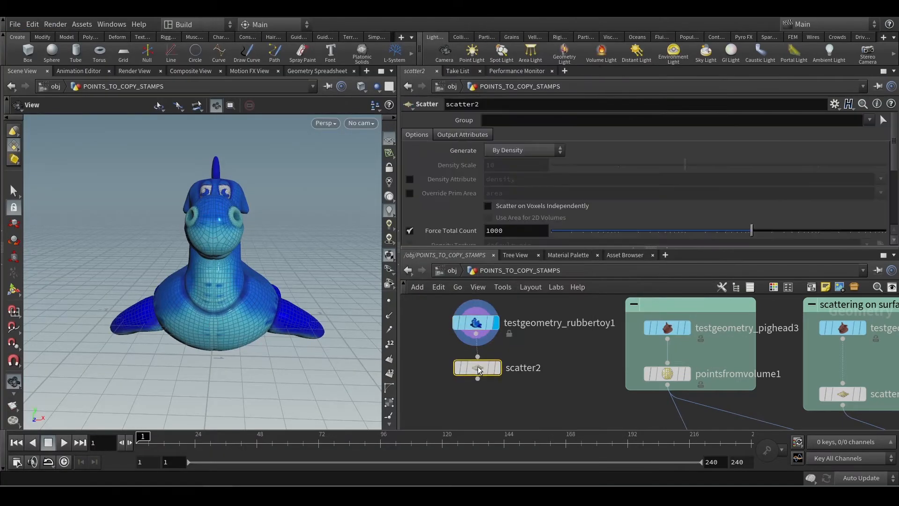
{"action": "left_click", "coordinate": [496, 368]}
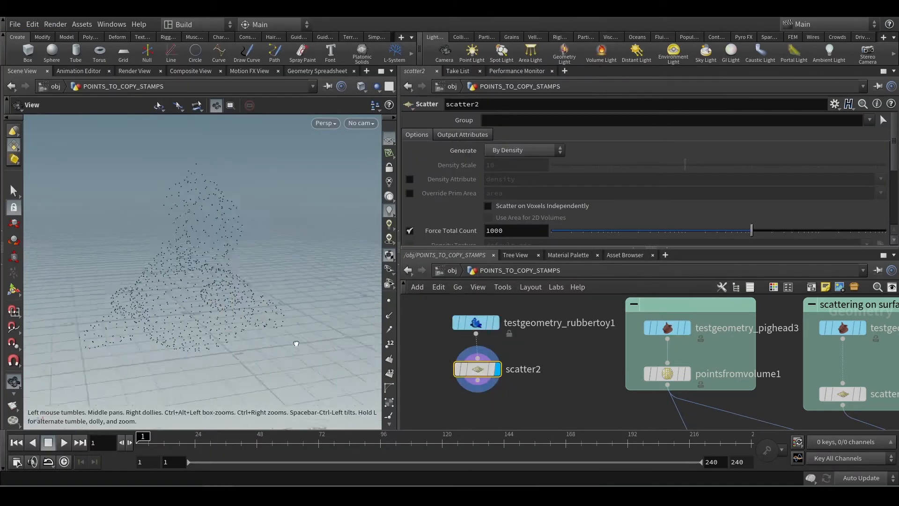
{"action": "left_click_drag", "start_coordinate": [296, 344], "coordinate": [356, 323]}
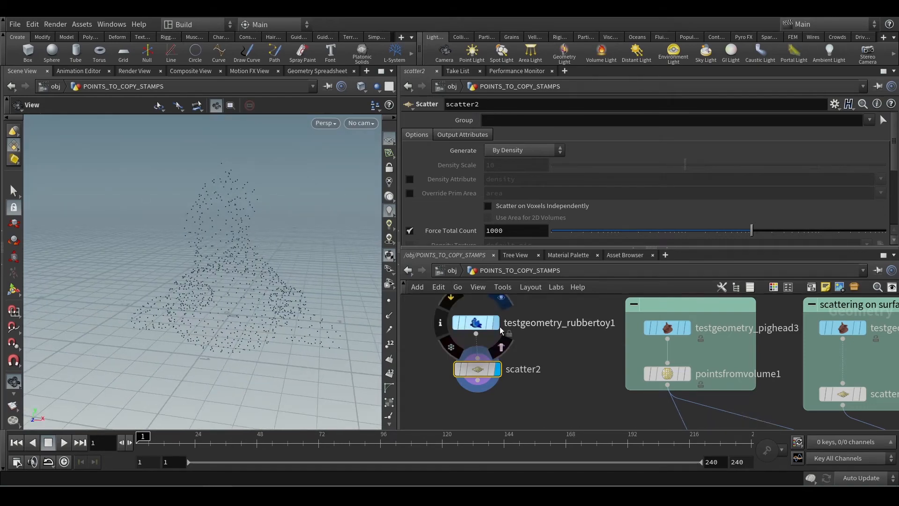
Step: Display testgeometry_rubbertoy1 and examine the inside of the toy's mesh before viewing the whole toy from the front
{"action": "left_click", "coordinate": [496, 323]}
{"action": "left_click", "coordinate": [475, 322]}
{"action": "scroll", "coordinate": [224, 314], "scroll_direction": "up", "scroll_amount": 10}
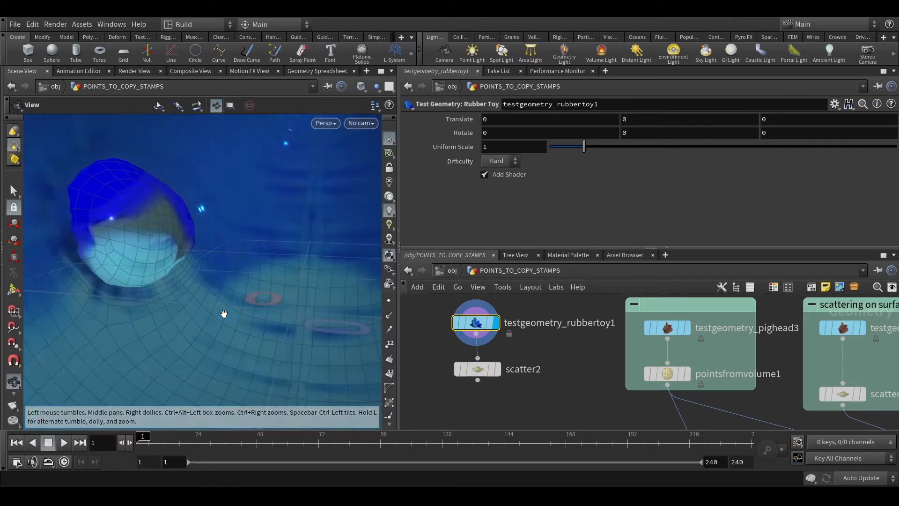
{"action": "left_click_drag", "start_coordinate": [224, 314], "coordinate": [263, 314]}
{"action": "scroll", "coordinate": [240, 289], "scroll_direction": "down", "scroll_amount": 10}
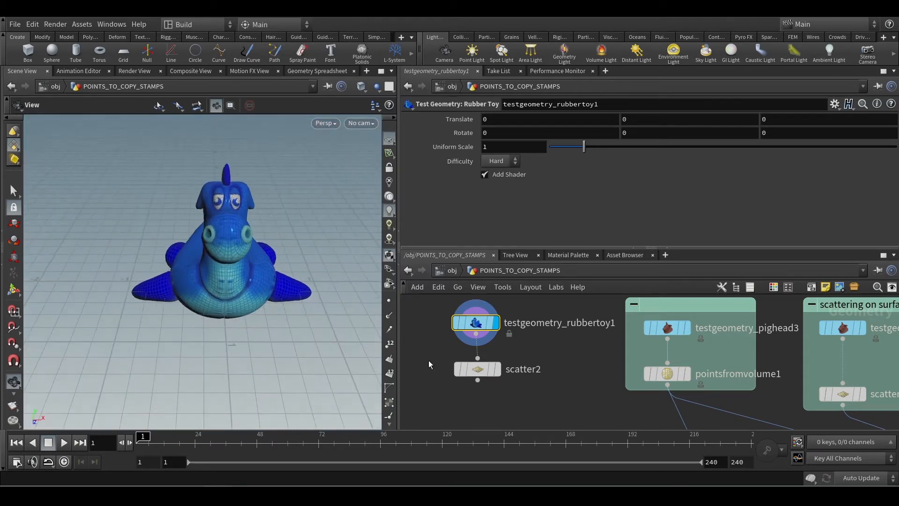
Step: Align scatter2 directly under testgeometry_rubbertoy1 and add an IsoOffset node from the volume operators beside them
{"action": "left_click_drag", "start_coordinate": [479, 370], "coordinate": [479, 361]}
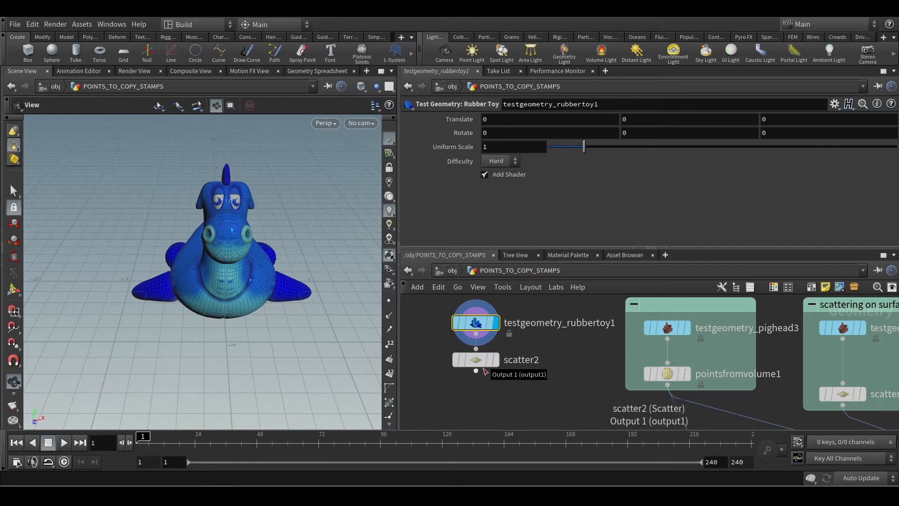
{"action": "key", "text": "Tab"}
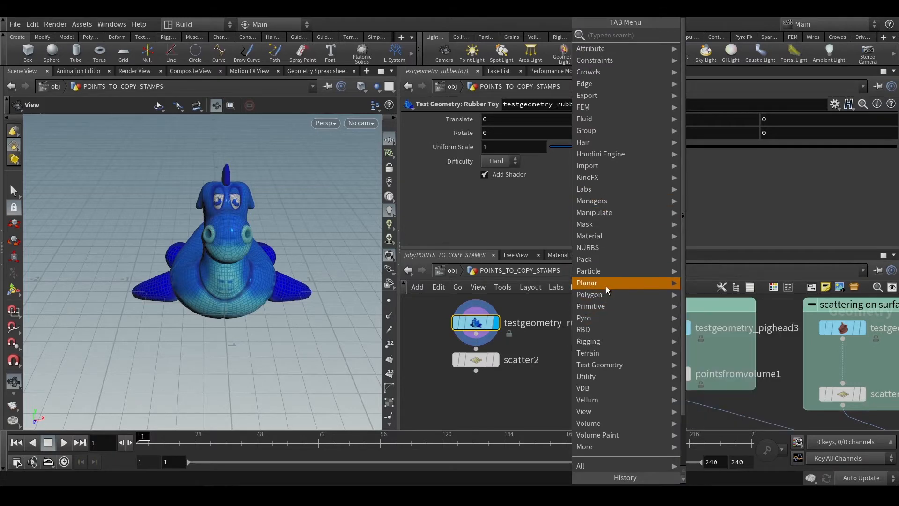
{"action": "mouse_move", "coordinate": [608, 390]}
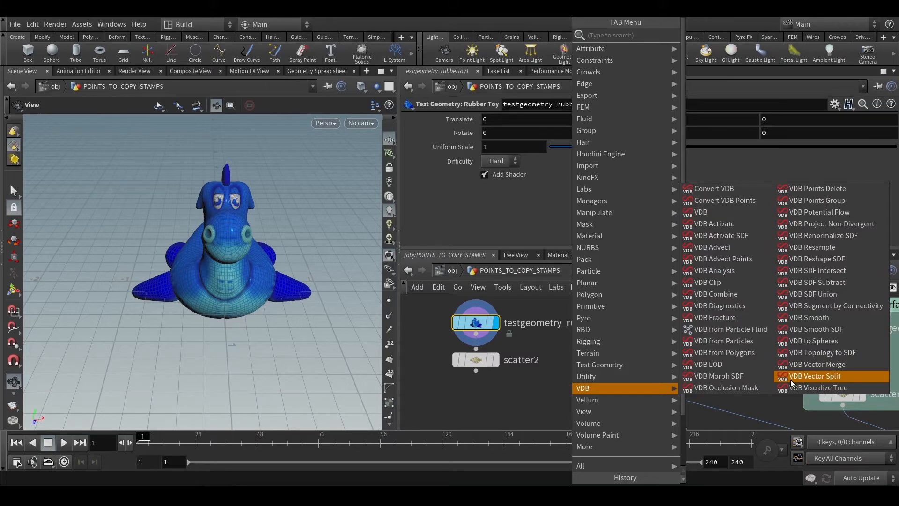
{"action": "mouse_move", "coordinate": [591, 423]}
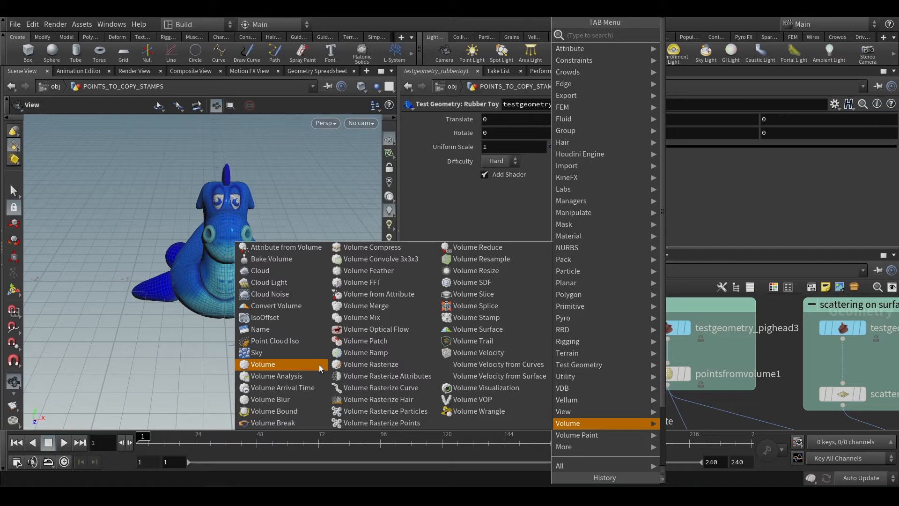
{"action": "left_click", "coordinate": [295, 316]}
{"action": "left_click", "coordinate": [550, 347]}
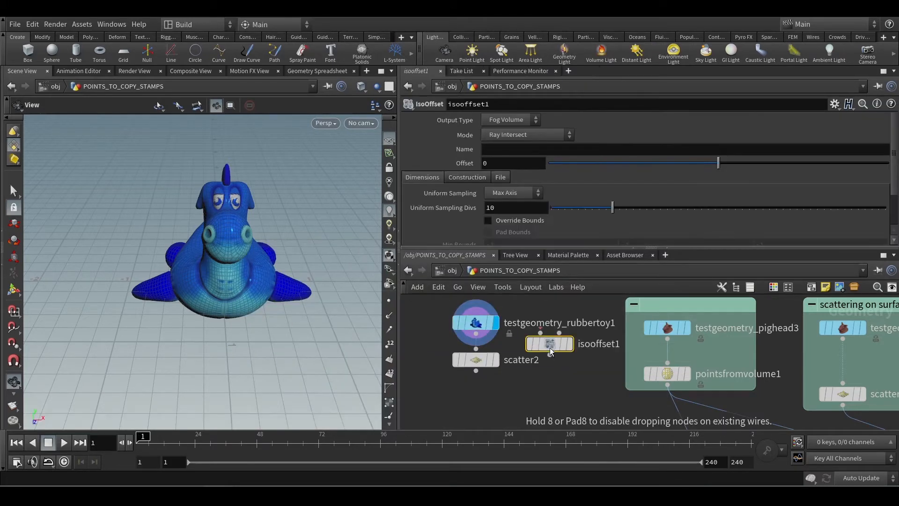
Step: Move scatter2 down to make room and insert isooffset1 between testgeometry_rubbertoy1 and scatter2
{"action": "left_click_drag", "start_coordinate": [482, 361], "coordinate": [486, 390]}
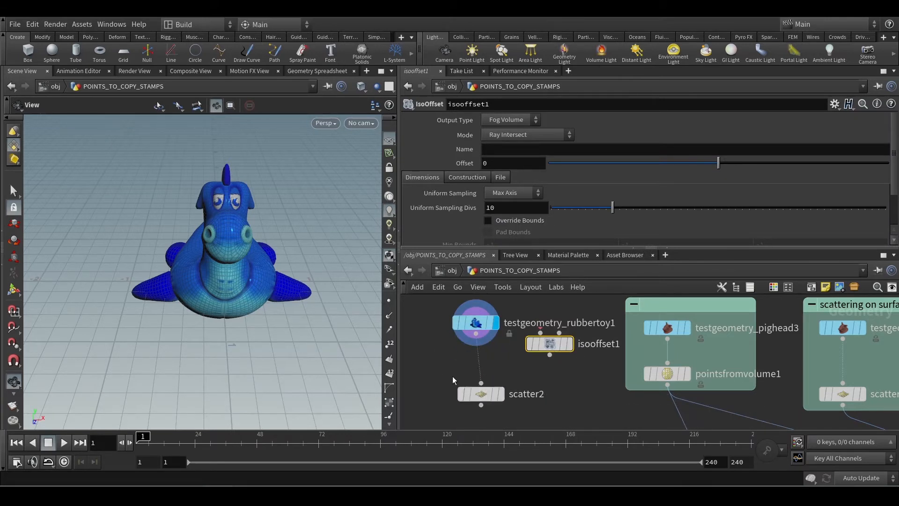
{"action": "left_click_drag", "start_coordinate": [480, 401], "coordinate": [475, 410]}
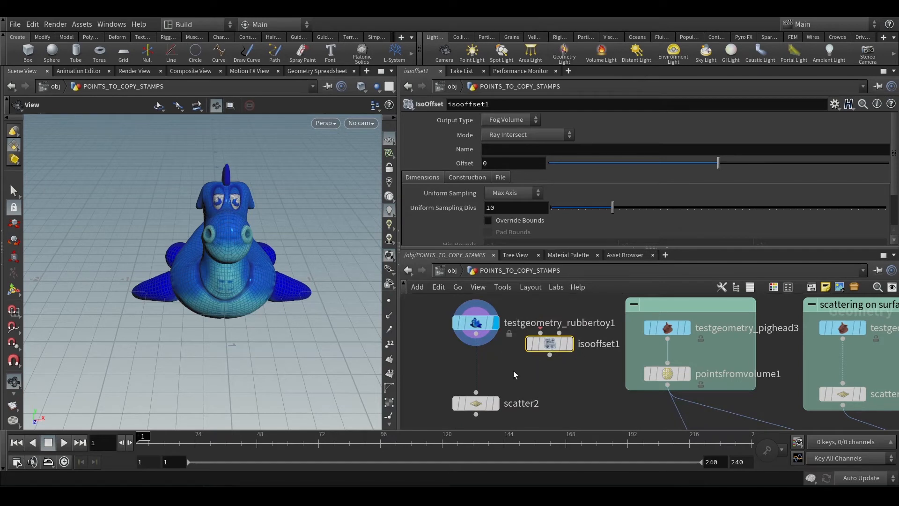
{"action": "middle_click_drag", "start_coordinate": [508, 380], "coordinate": [555, 367]}
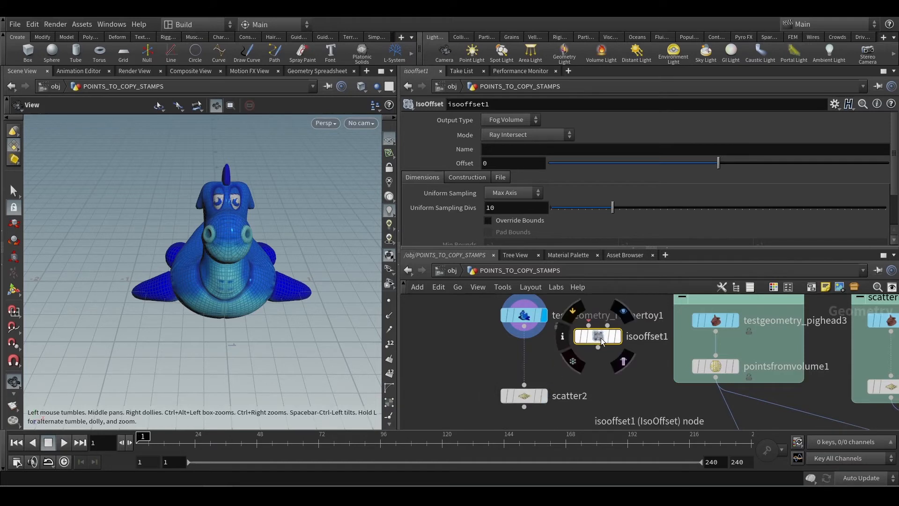
{"action": "left_click_drag", "start_coordinate": [603, 340], "coordinate": [549, 364]}
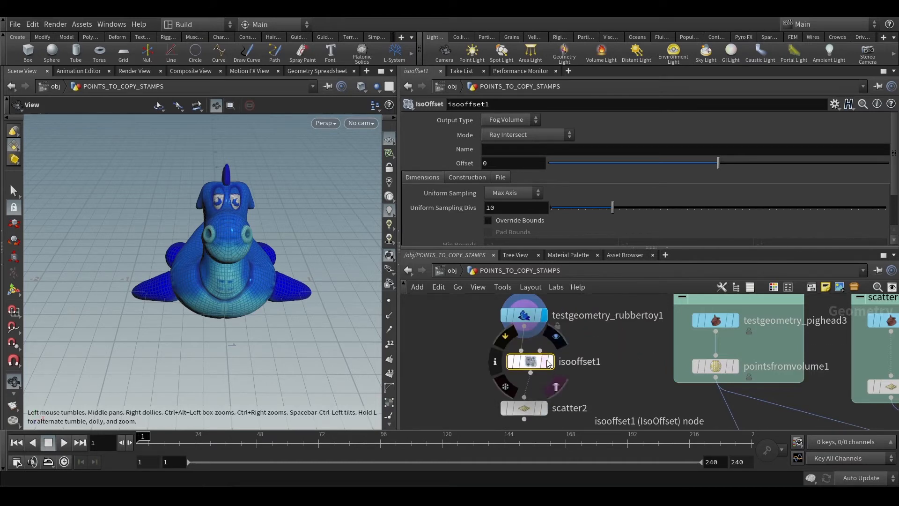
Step: Display the isooffset1 fog volume and set the viewport background color scheme to Dark
{"action": "left_click", "coordinate": [555, 337]}
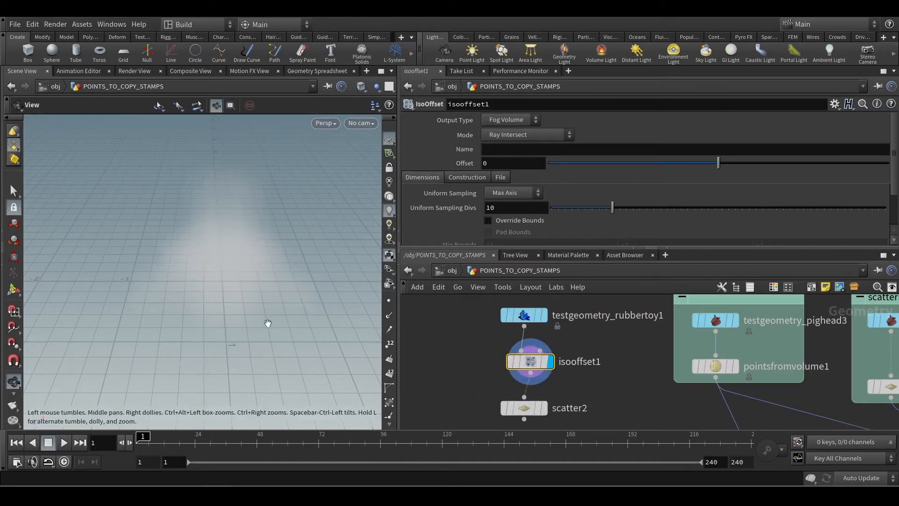
{"action": "key", "text": "d"}
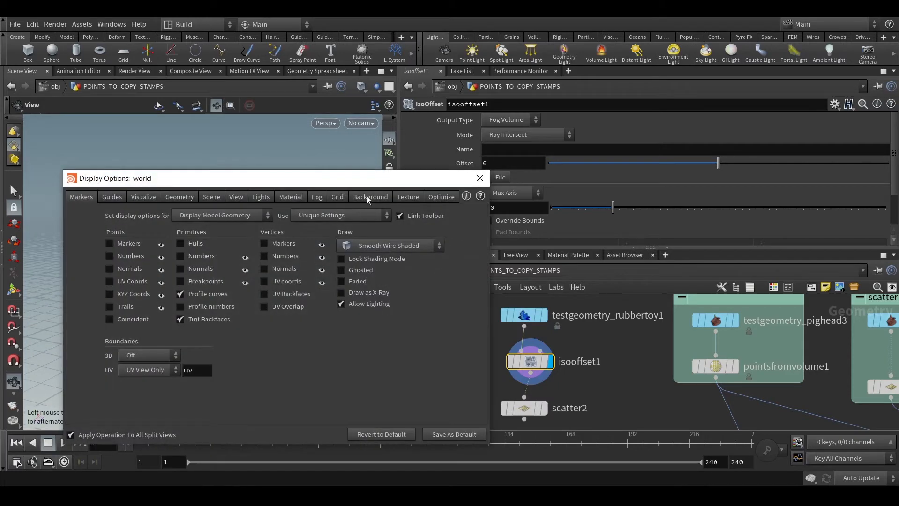
{"action": "left_click", "coordinate": [368, 196]}
{"action": "left_click", "coordinate": [147, 216]}
{"action": "left_click", "coordinate": [149, 251]}
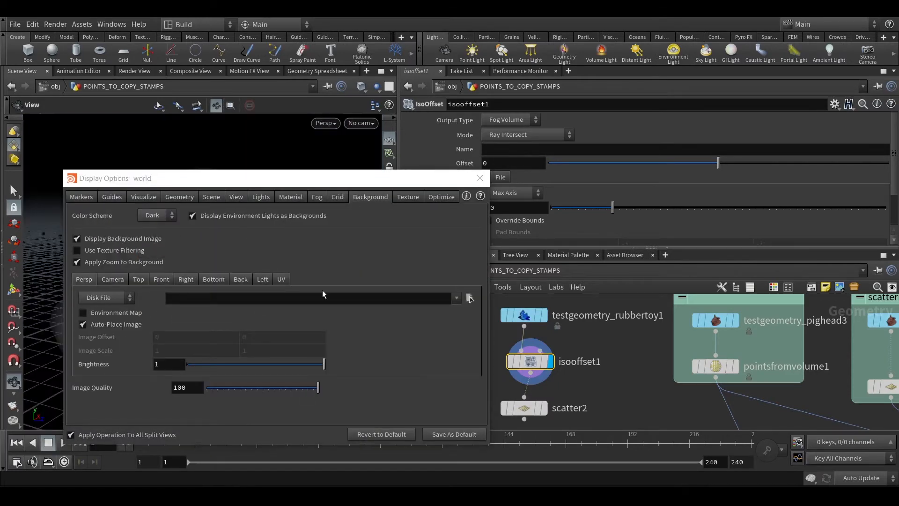
{"action": "left_click", "coordinate": [479, 178]}
{"action": "left_click_drag", "start_coordinate": [243, 296], "coordinate": [269, 265]}
{"action": "mouse_move", "coordinate": [613, 207]}
{"action": "left_mouse_down"}
{"action": "mouse_move", "coordinate": [797, 203]}
{"action": "mouse_move", "coordinate": [612, 209]}
{"action": "left_mouse_up"}
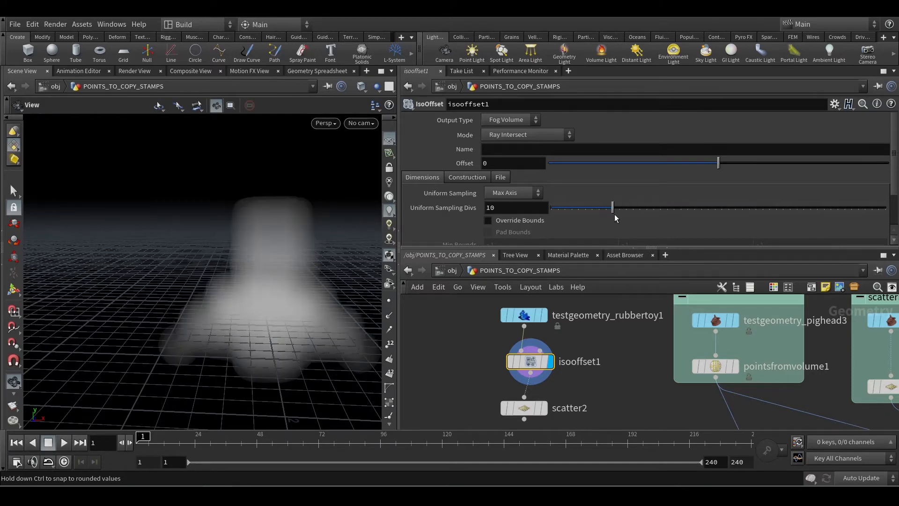
Step: Display scatter2 and examine its points inside the toy's volume from several angles
{"action": "left_click", "coordinate": [544, 408]}
{"action": "left_click", "coordinate": [525, 410]}
{"action": "left_click_drag", "start_coordinate": [241, 361], "coordinate": [317, 340]}
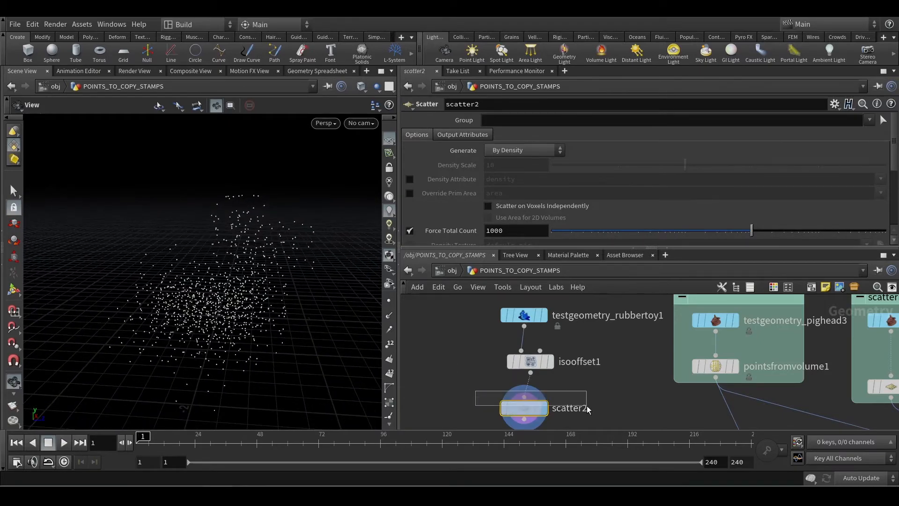
{"action": "left_click_drag", "start_coordinate": [321, 325], "coordinate": [206, 294]}
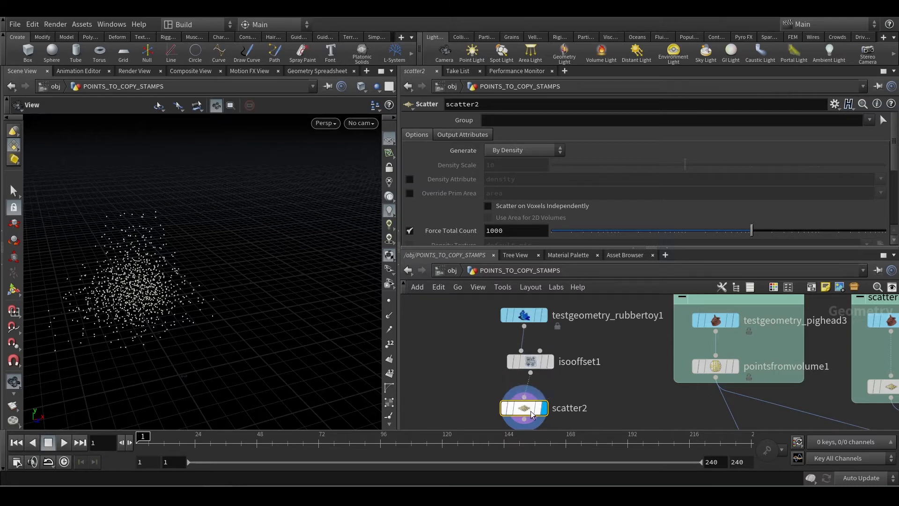
Step: Display isooffset1 with its parameters and check its node information
{"action": "middle_click", "coordinate": [532, 364]}
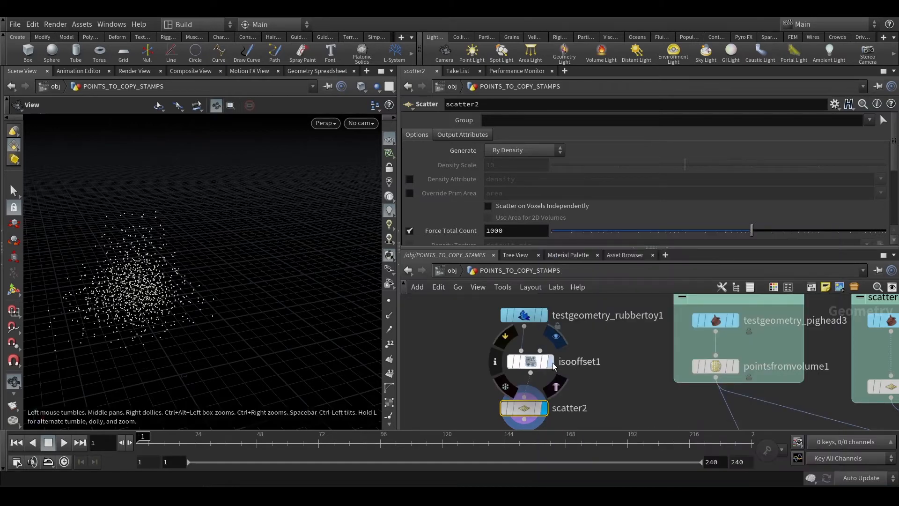
{"action": "left_click", "coordinate": [554, 366]}
{"action": "left_click", "coordinate": [530, 361]}
{"action": "middle_click", "coordinate": [539, 351]}
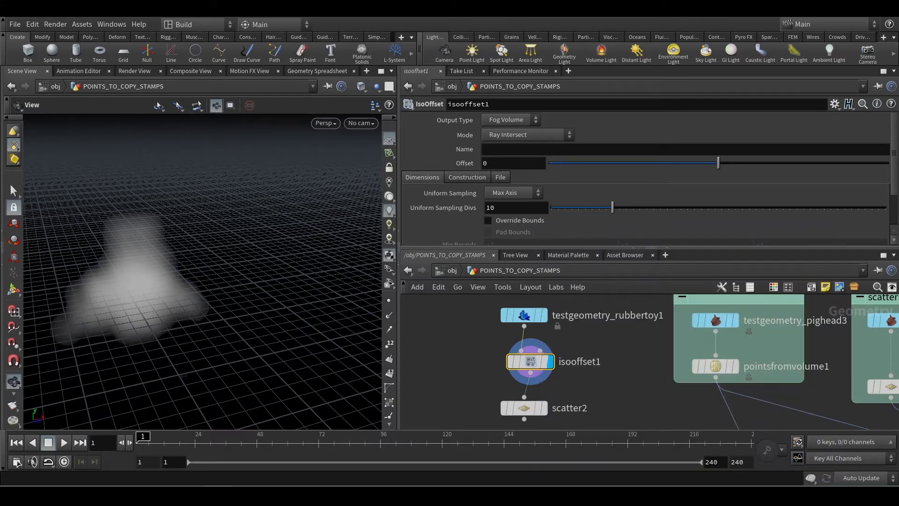
{"action": "left_click_drag", "start_coordinate": [181, 175], "coordinate": [180, 220]}
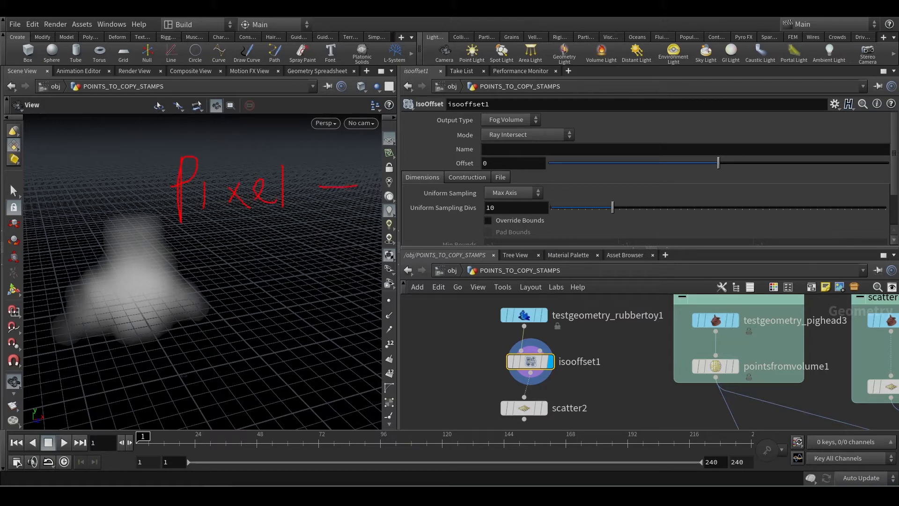
{"action": "mouse_move", "coordinate": [378, 161]}
{"action": "left_mouse_down"}
{"action": "mouse_move", "coordinate": [407, 187]}
{"action": "mouse_move", "coordinate": [486, 157]}
{"action": "left_mouse_up"}
{"action": "left_click_drag", "start_coordinate": [234, 112], "coordinate": [253, 116]}
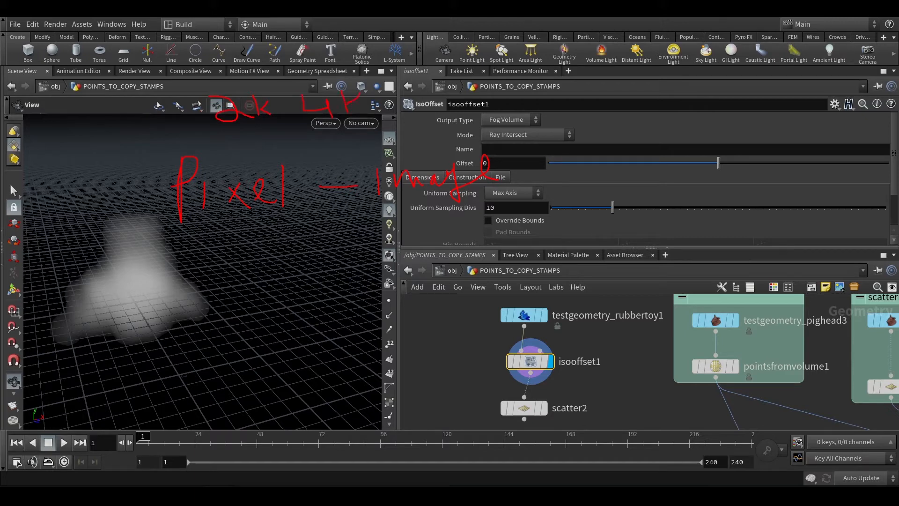
{"action": "key", "text": "Escape"}
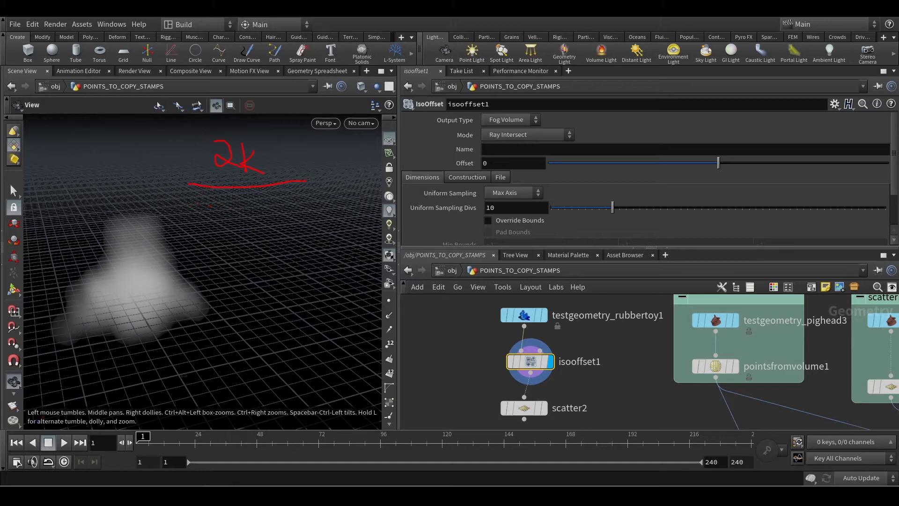
{"action": "left_click_drag", "start_coordinate": [194, 207], "coordinate": [253, 218]}
{"action": "mouse_move", "coordinate": [254, 212]}
{"action": "left_mouse_down"}
{"action": "mouse_move", "coordinate": [253, 224]}
{"action": "mouse_move", "coordinate": [268, 218]}
{"action": "left_mouse_up"}
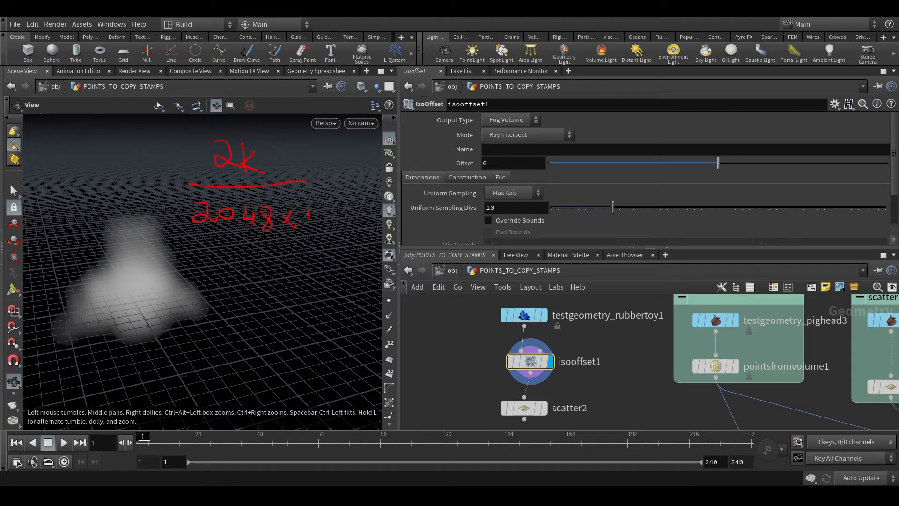
{"action": "mouse_move", "coordinate": [336, 209]}
{"action": "left_mouse_down"}
{"action": "mouse_move", "coordinate": [335, 225]}
{"action": "mouse_move", "coordinate": [346, 222]}
{"action": "mouse_move", "coordinate": [344, 212]}
{"action": "left_mouse_up"}
{"action": "mouse_move", "coordinate": [212, 296]}
{"action": "left_mouse_down"}
{"action": "mouse_move", "coordinate": [219, 307]}
{"action": "mouse_move", "coordinate": [241, 299]}
{"action": "left_mouse_up"}
{"action": "mouse_move", "coordinate": [182, 282]}
{"action": "left_mouse_down"}
{"action": "mouse_move", "coordinate": [338, 296]}
{"action": "mouse_move", "coordinate": [334, 385]}
{"action": "mouse_move", "coordinate": [213, 394]}
{"action": "mouse_move", "coordinate": [177, 373]}
{"action": "mouse_move", "coordinate": [178, 296]}
{"action": "left_mouse_up"}
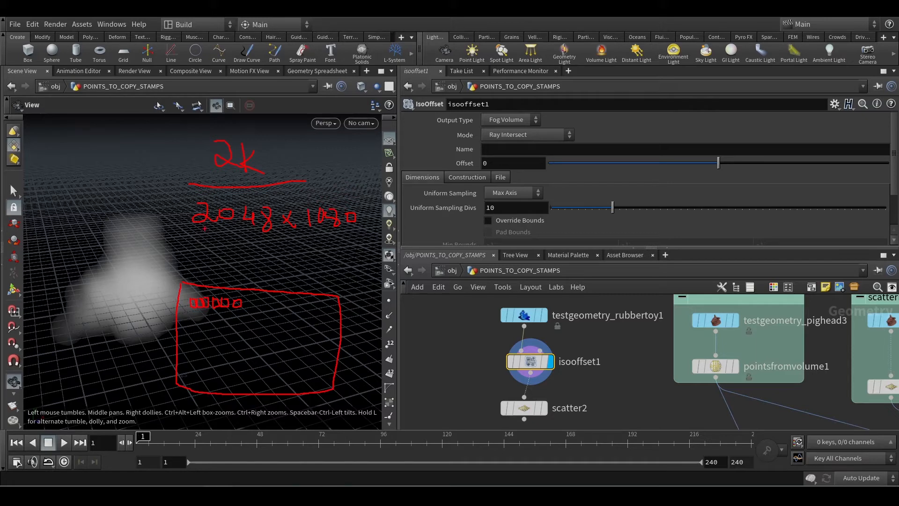
{"action": "mouse_move", "coordinate": [242, 299]}
{"action": "left_mouse_down"}
{"action": "mouse_move", "coordinate": [329, 311]}
{"action": "mouse_move", "coordinate": [308, 370]}
{"action": "left_mouse_up"}
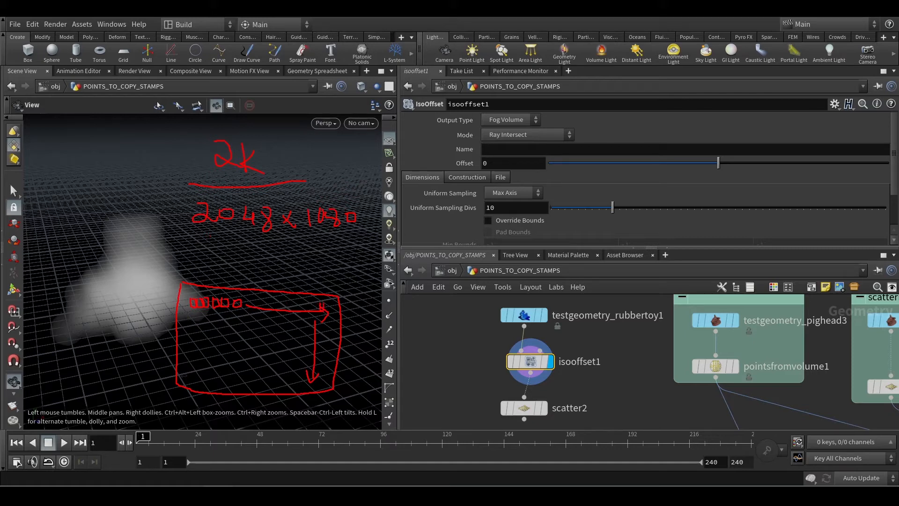
{"action": "left_click_drag", "start_coordinate": [319, 302], "coordinate": [325, 324]}
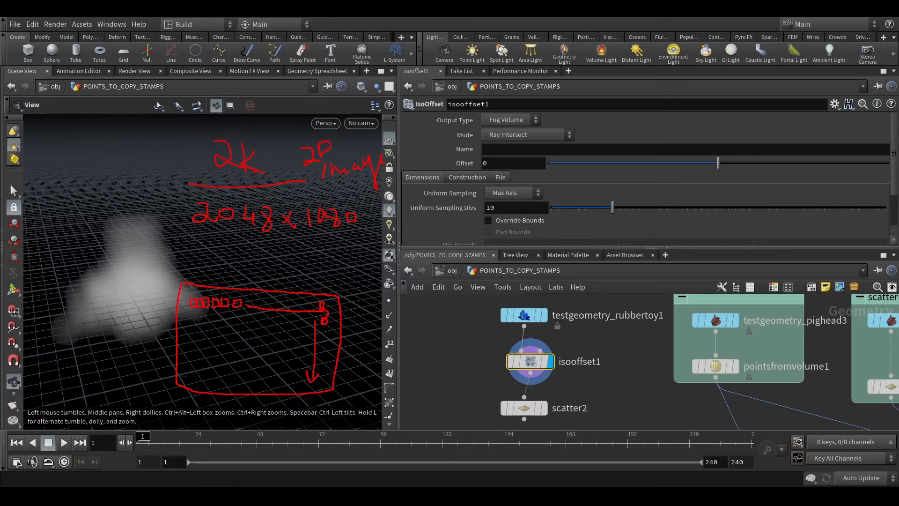
{"action": "key", "text": "Escape"}
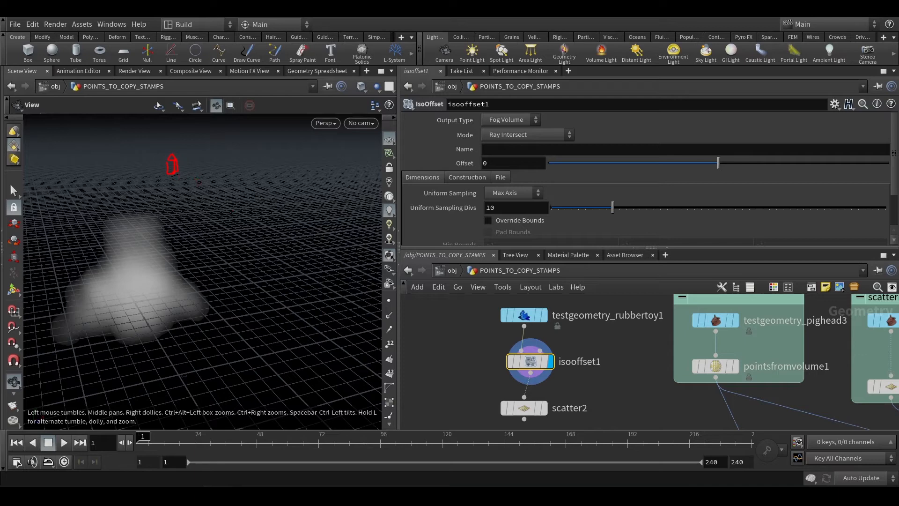
Step: Read the voxel count and voxel size of isooffset1 and inspect the coarse fog volume up close
{"action": "middle_click", "coordinate": [531, 361]}
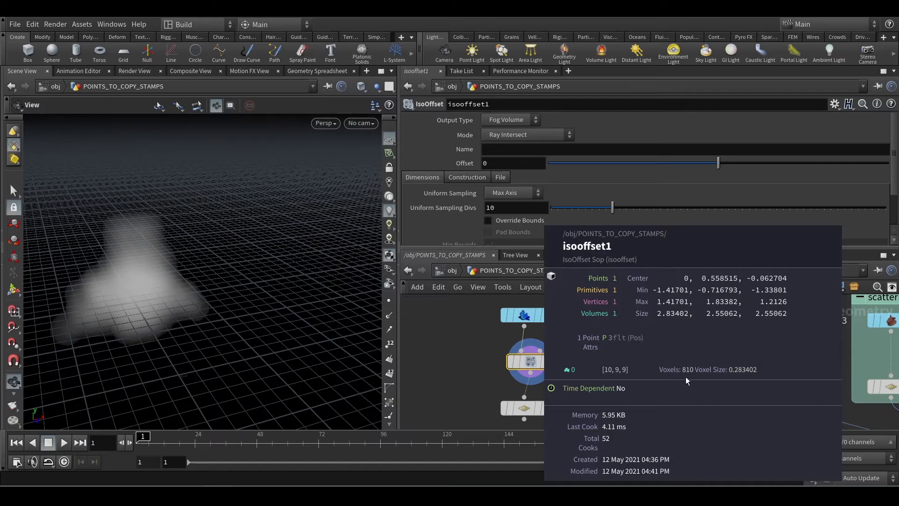
{"action": "left_click_drag", "start_coordinate": [123, 291], "coordinate": [98, 262]}
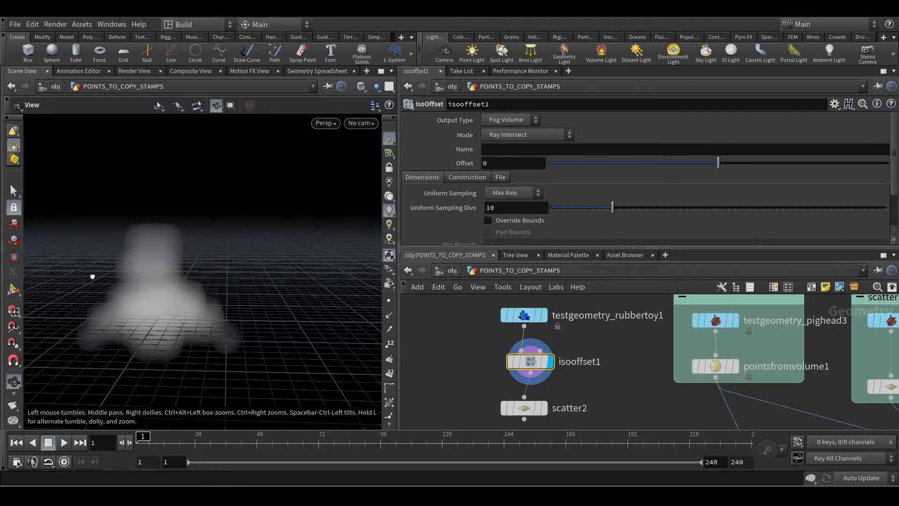
{"action": "scroll", "coordinate": [155, 305], "scroll_direction": "up", "scroll_amount": 5}
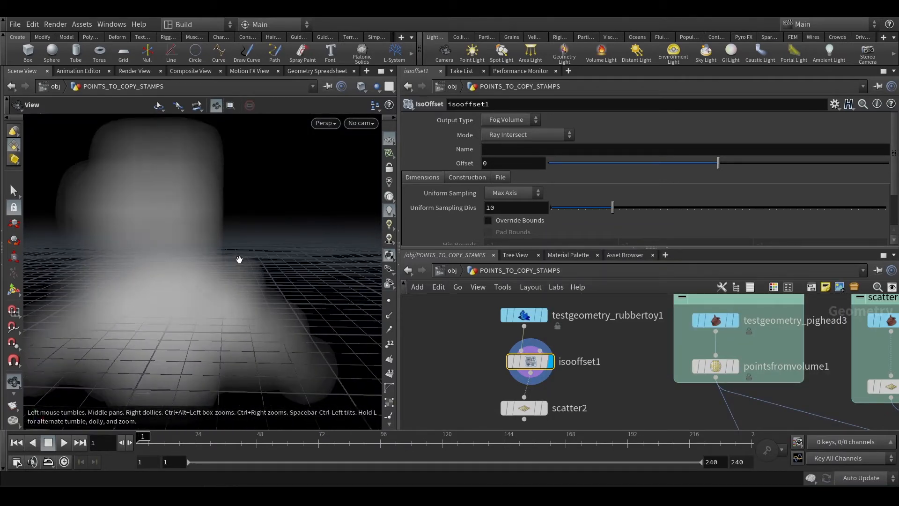
{"action": "scroll", "coordinate": [257, 302], "scroll_direction": "down", "scroll_amount": 5}
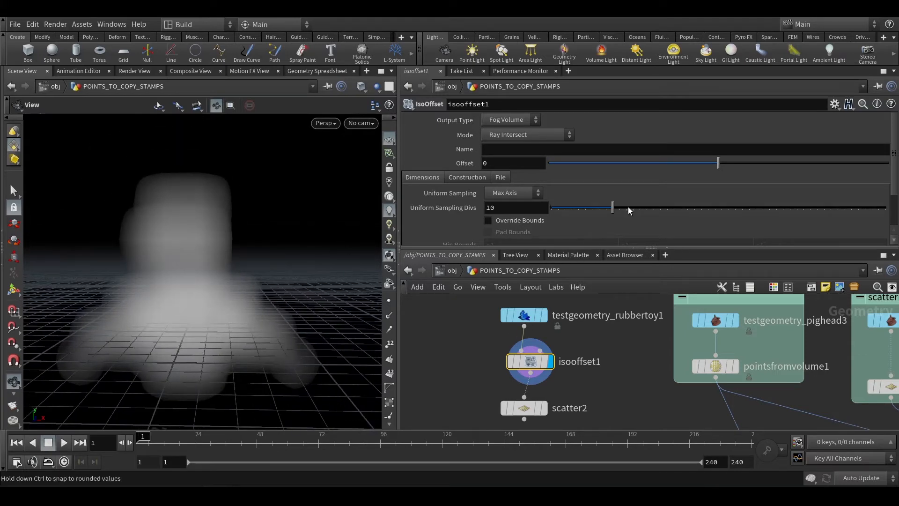
Step: Set isooffset1's Uniform Sampling Divs to 50 and check the resulting voxel count and volume shape
{"action": "left_click_drag", "start_coordinate": [630, 208], "coordinate": [885, 207]}
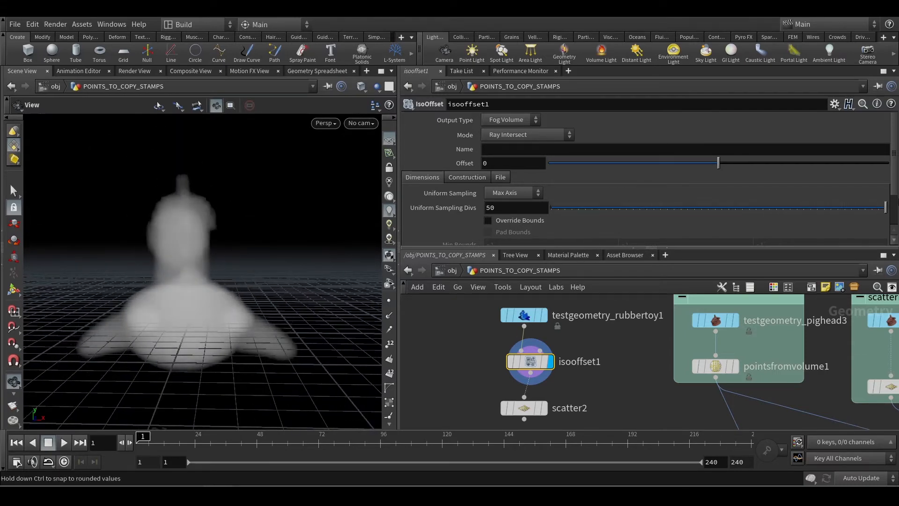
{"action": "middle_click", "coordinate": [530, 361]}
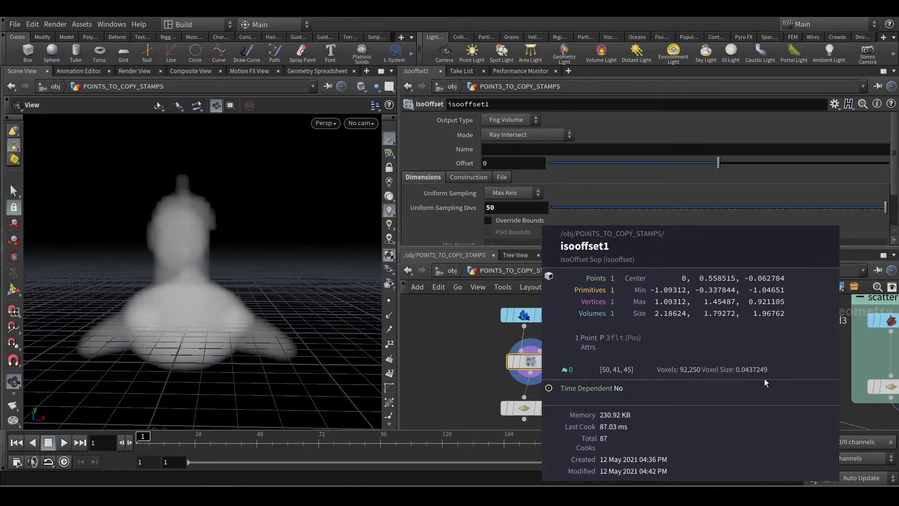
{"action": "left_click_drag", "start_coordinate": [181, 251], "coordinate": [110, 246]}
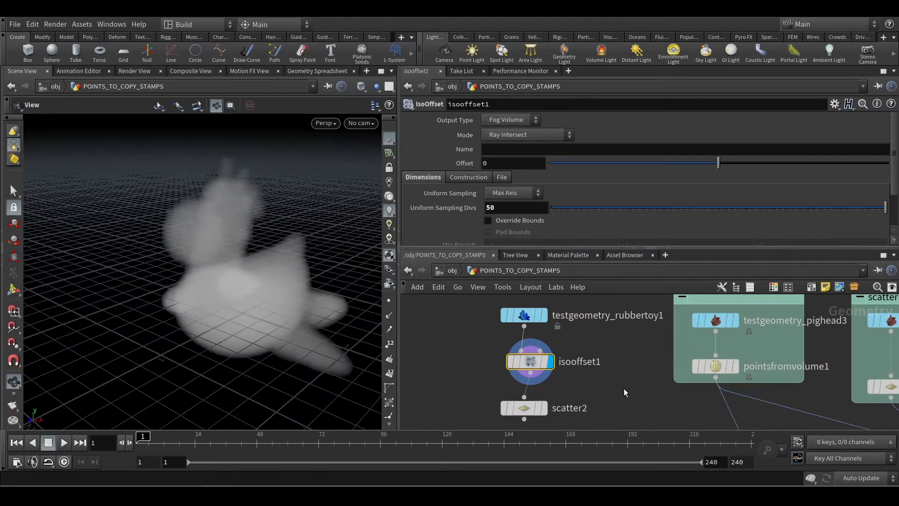
{"action": "scroll", "coordinate": [624, 389], "scroll_direction": "down", "scroll_amount": 2}
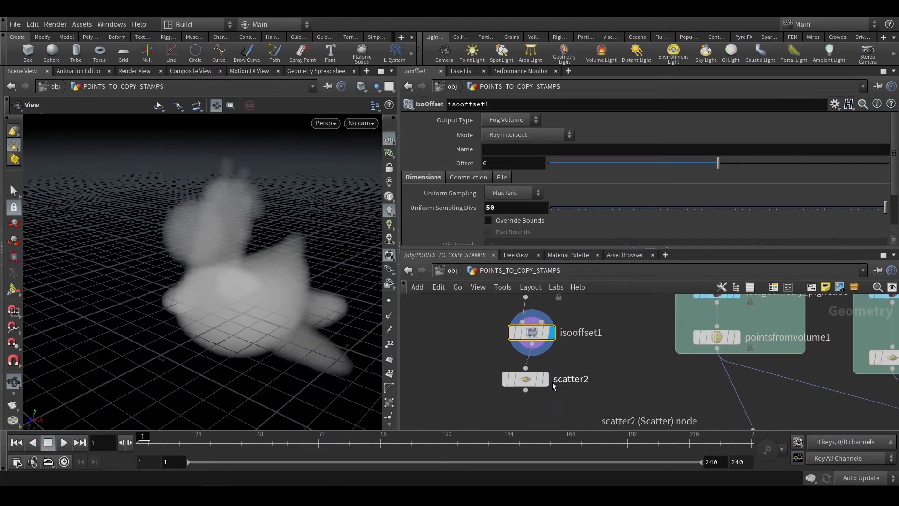
{"action": "middle_click", "coordinate": [532, 333]}
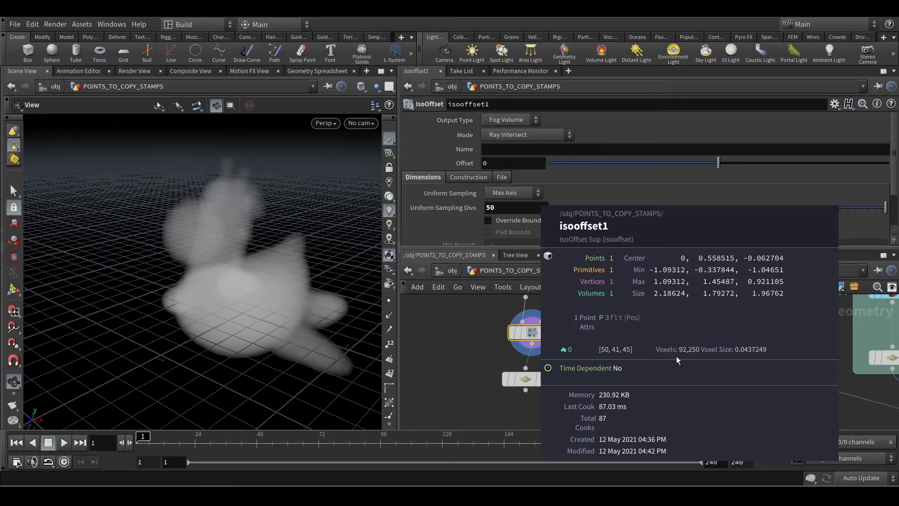
Step: Display scatter2 with its parameters and set its Force Total Count to 171
{"action": "left_click", "coordinate": [545, 379]}
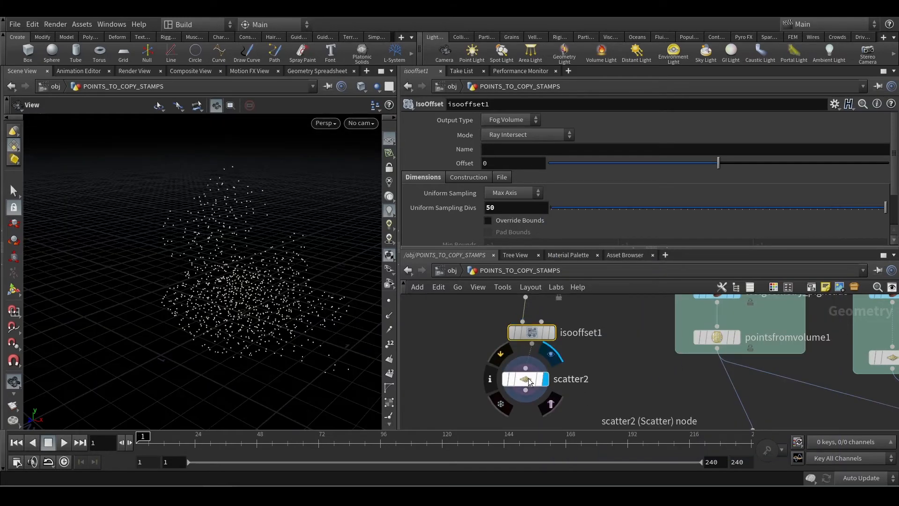
{"action": "left_click", "coordinate": [528, 378]}
{"action": "left_click_drag", "start_coordinate": [311, 325], "coordinate": [361, 310]}
{"action": "left_click_drag", "start_coordinate": [258, 275], "coordinate": [269, 287]}
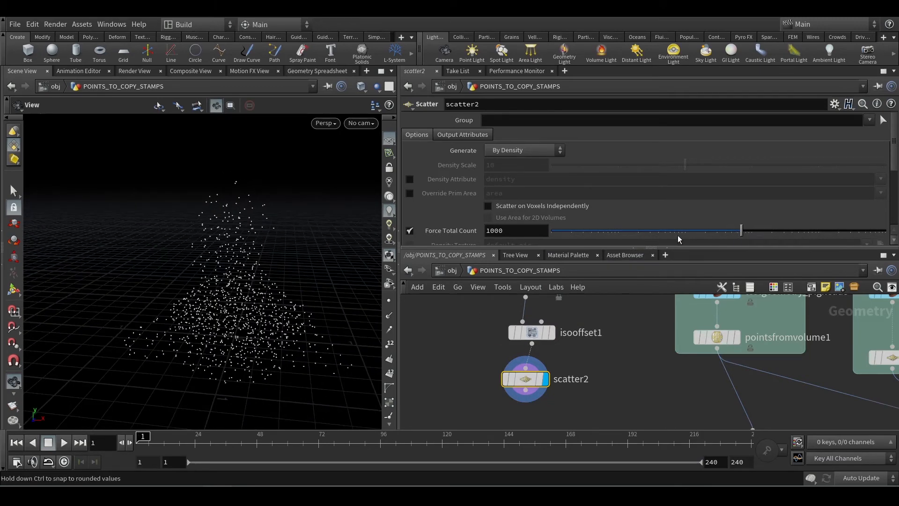
{"action": "left_click_drag", "start_coordinate": [677, 235], "coordinate": [701, 235]}
Step: Connect the output of scatter2 to switch1 as an additional input
{"action": "middle_click_drag", "start_coordinate": [636, 417], "coordinate": [597, 368]}
{"action": "scroll", "coordinate": [597, 368], "scroll_direction": "down", "scroll_amount": 2}
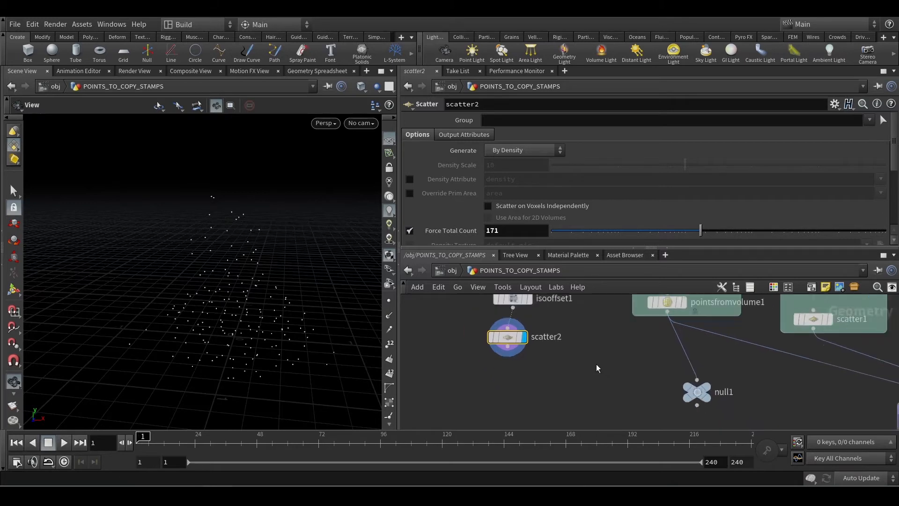
{"action": "scroll", "coordinate": [598, 368], "scroll_direction": "down", "scroll_amount": 2}
{"action": "middle_click_drag", "start_coordinate": [707, 371], "coordinate": [751, 399]}
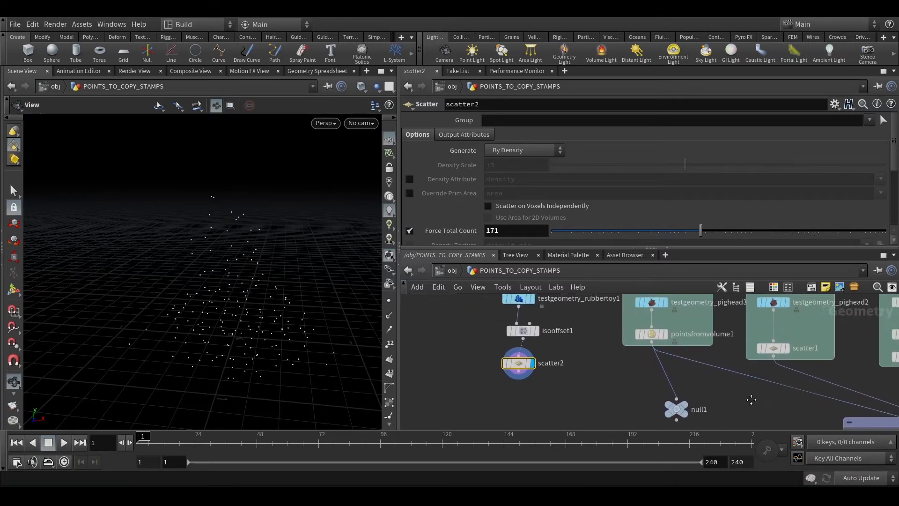
{"action": "scroll", "coordinate": [675, 380], "scroll_direction": "down", "scroll_amount": 3}
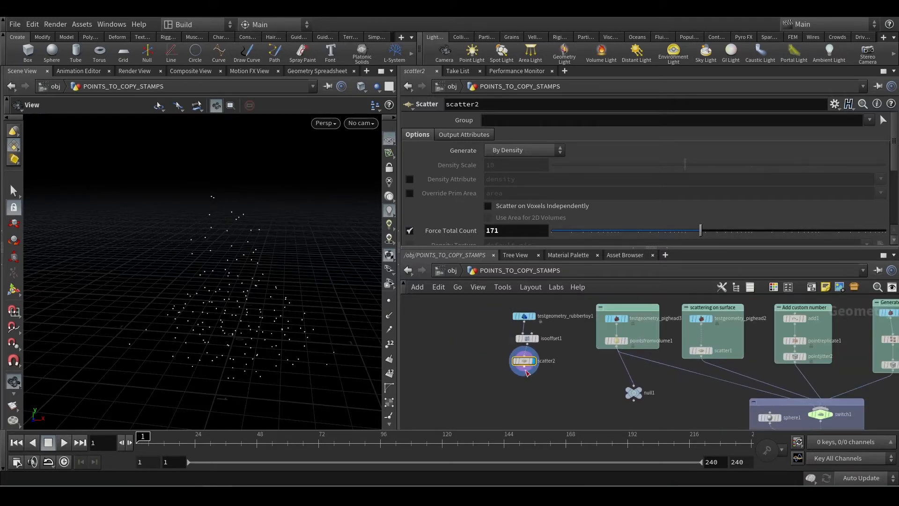
{"action": "left_click_drag", "start_coordinate": [525, 373], "coordinate": [820, 410]}
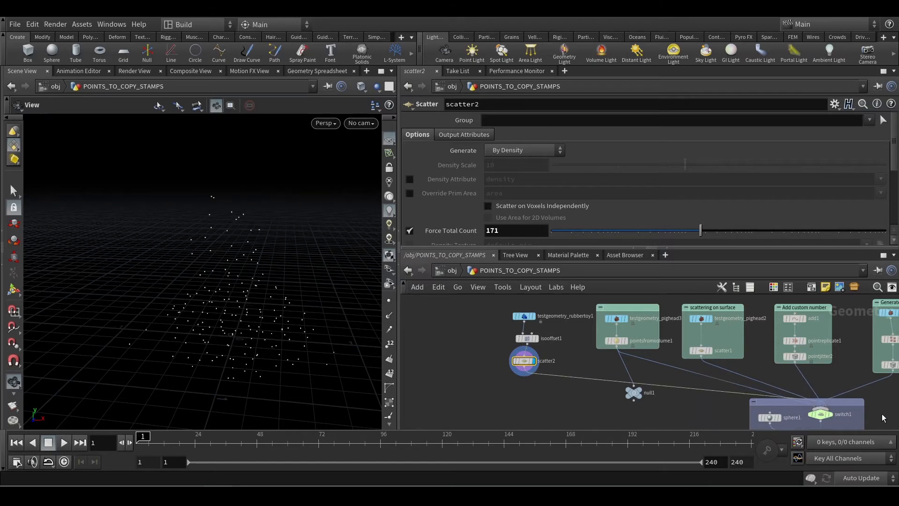
Step: Display the copy2 Copy Stamp node below switch1 and show its parameters
{"action": "scroll", "coordinate": [866, 417], "scroll_direction": "up", "scroll_amount": 4}
{"action": "middle_click_drag", "start_coordinate": [860, 381], "coordinate": [830, 362]}
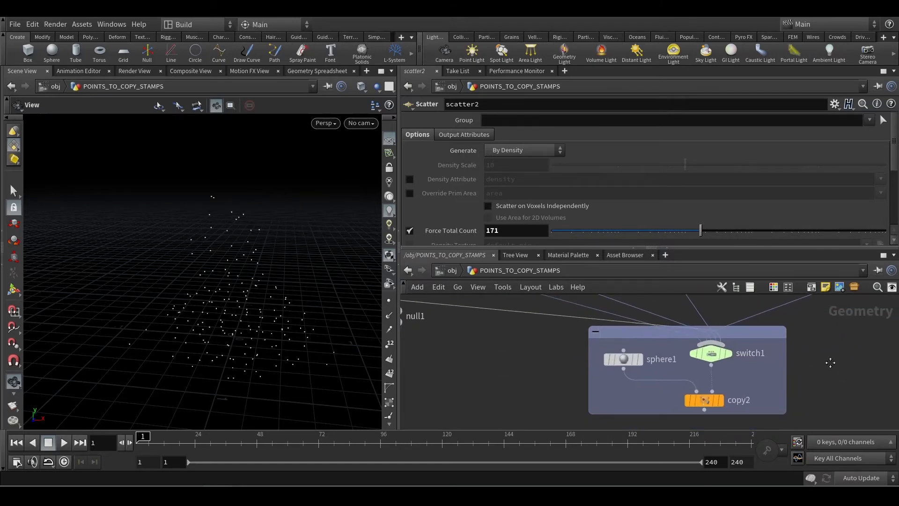
{"action": "left_click", "coordinate": [719, 400]}
{"action": "left_click", "coordinate": [702, 399]}
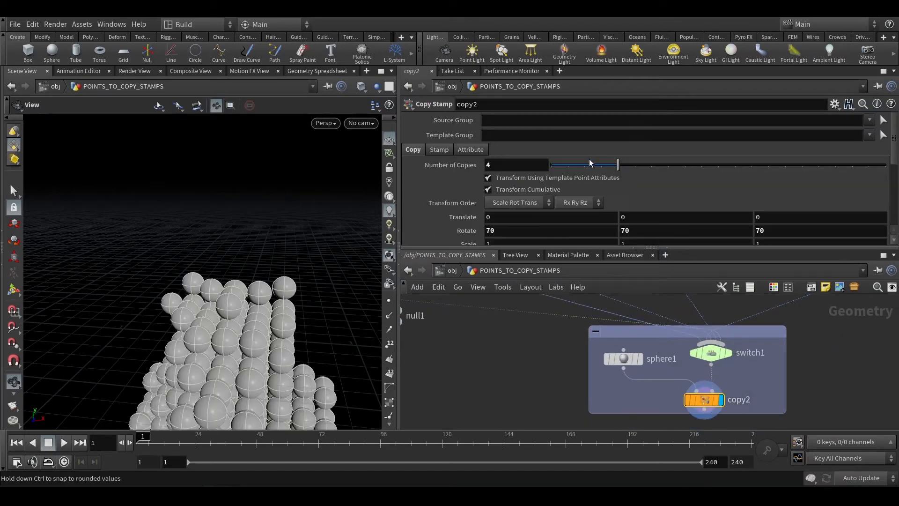
Step: Set switch1's Select Input to 4 so the spheres are copied onto scatter2's points
{"action": "left_click", "coordinate": [711, 353]}
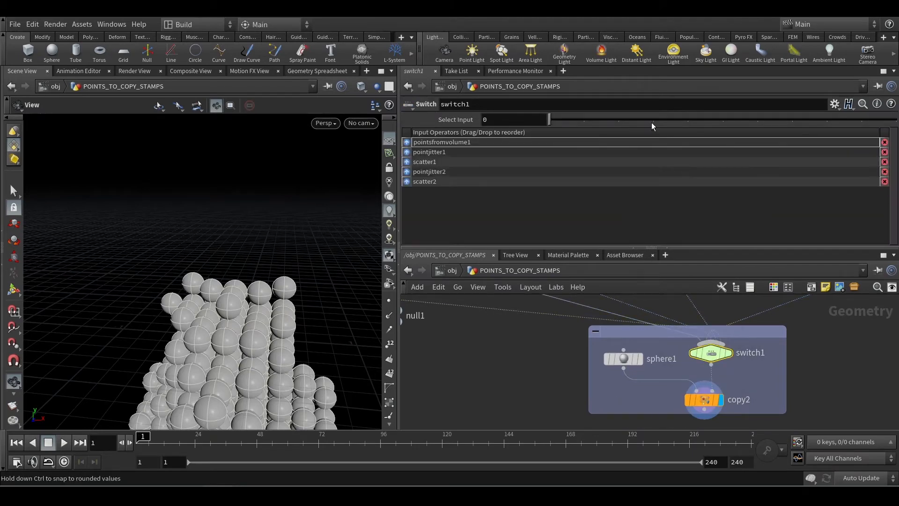
{"action": "left_click_drag", "start_coordinate": [651, 122], "coordinate": [659, 119]}
{"action": "left_click", "coordinate": [683, 122]}
{"action": "left_click_drag", "start_coordinate": [263, 290], "coordinate": [304, 331]}
{"action": "scroll", "coordinate": [469, 354], "scroll_direction": "down", "scroll_amount": 5}
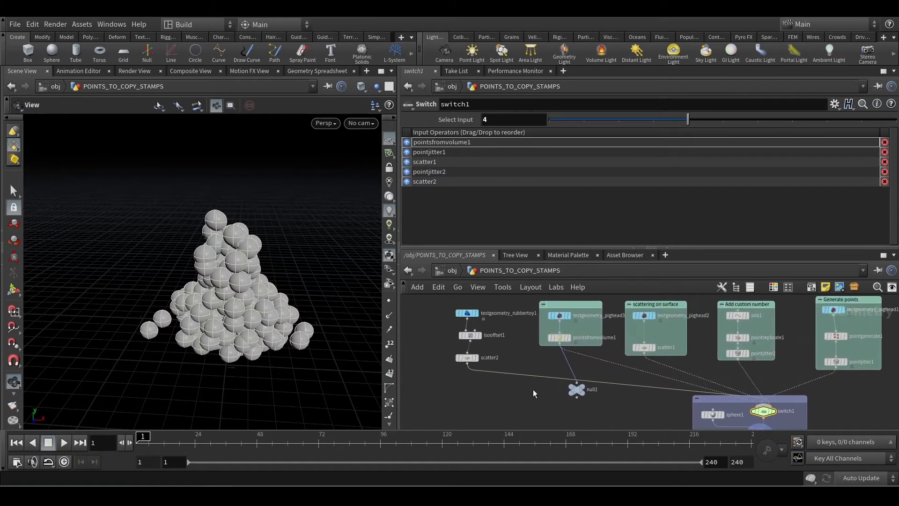
Step: Enclose the rubber toy, isooffset1 and scatter2 nodes in a network box and colour it green
{"action": "left_click_drag", "start_coordinate": [460, 312], "coordinate": [499, 372]}
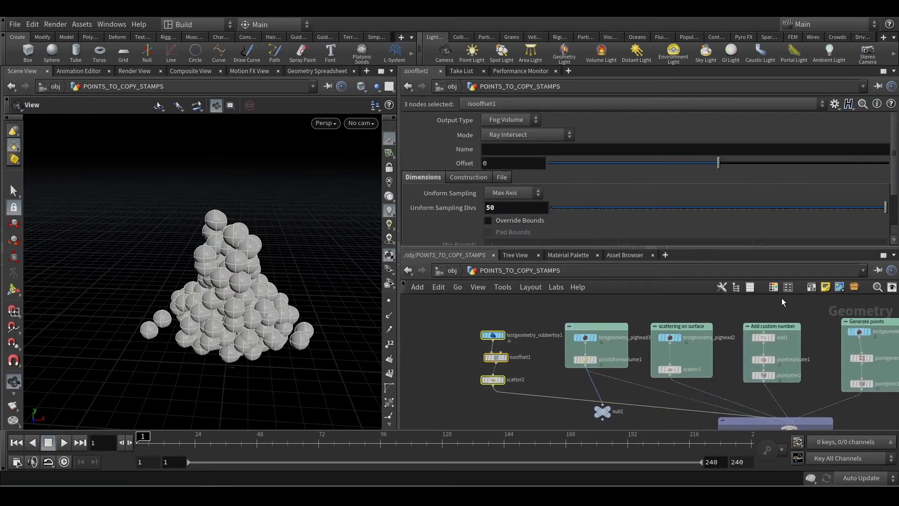
{"action": "left_click", "coordinate": [813, 287]}
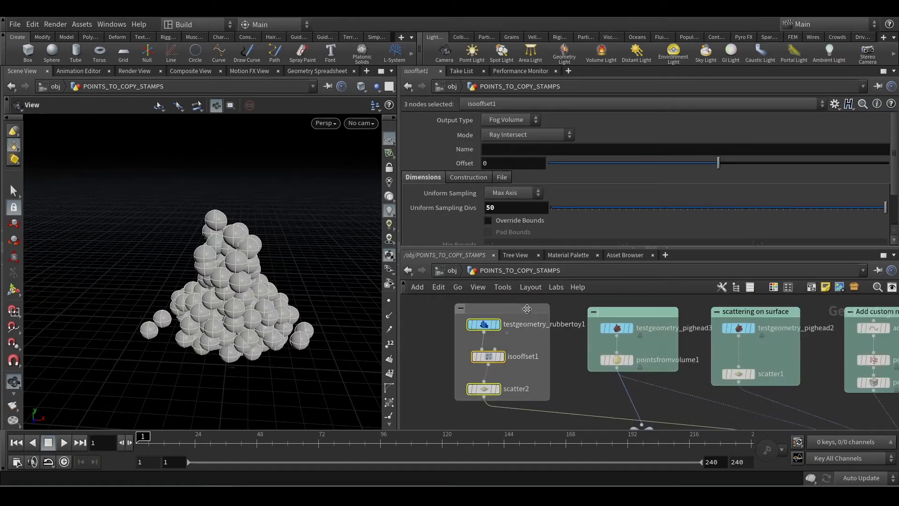
{"action": "scroll", "coordinate": [524, 345], "scroll_direction": "up", "scroll_amount": 4}
{"action": "left_click_drag", "start_coordinate": [524, 345], "coordinate": [524, 338]}
{"action": "key", "text": "c"}
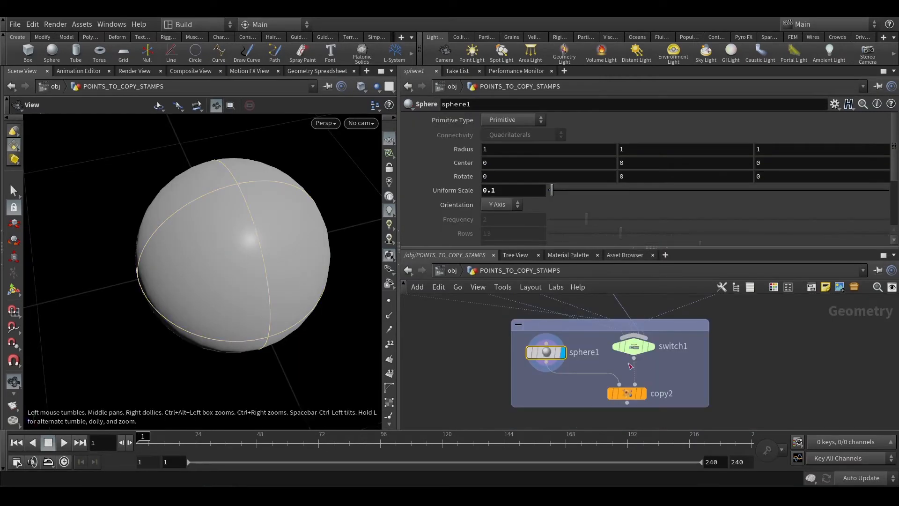
Step: Add a Copy to Points node beside the network box that contains sphere1, switch1 and copy2
{"action": "key", "text": "Tab"}
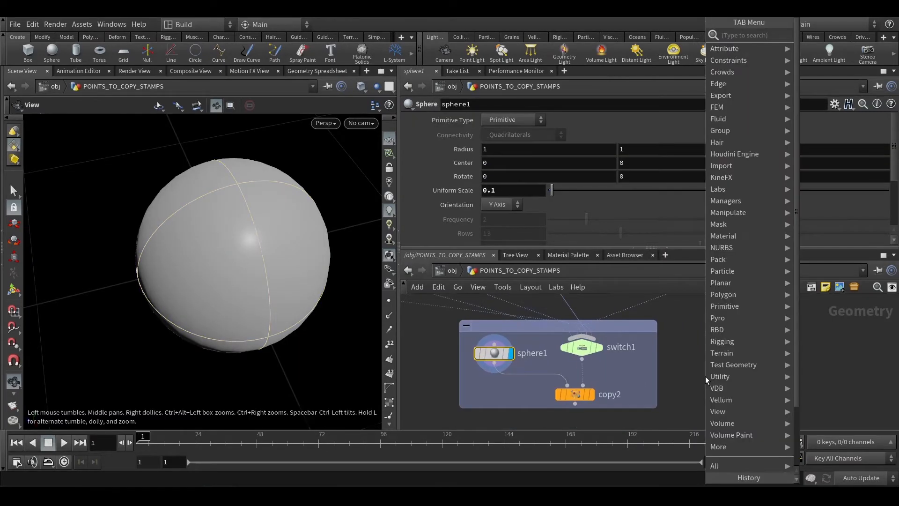
{"action": "type", "text": "copy"}
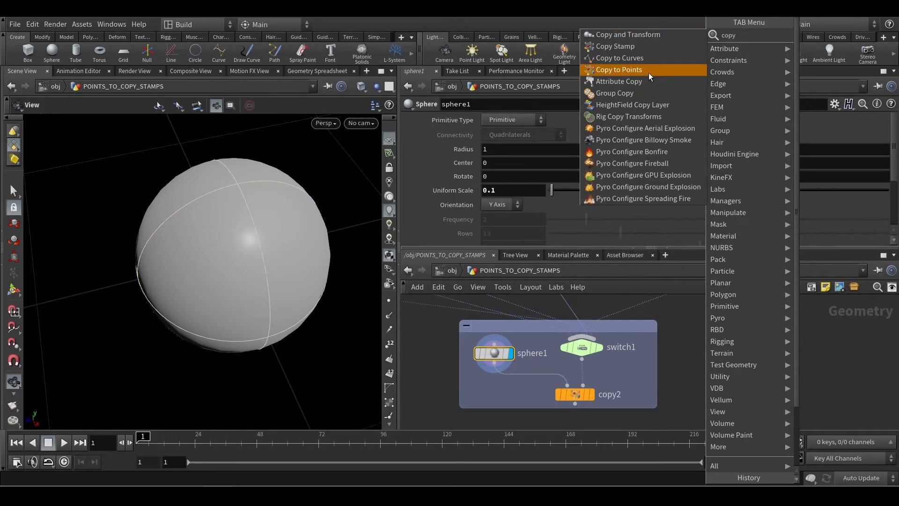
{"action": "left_click", "coordinate": [648, 72]}
{"action": "left_click", "coordinate": [740, 366]}
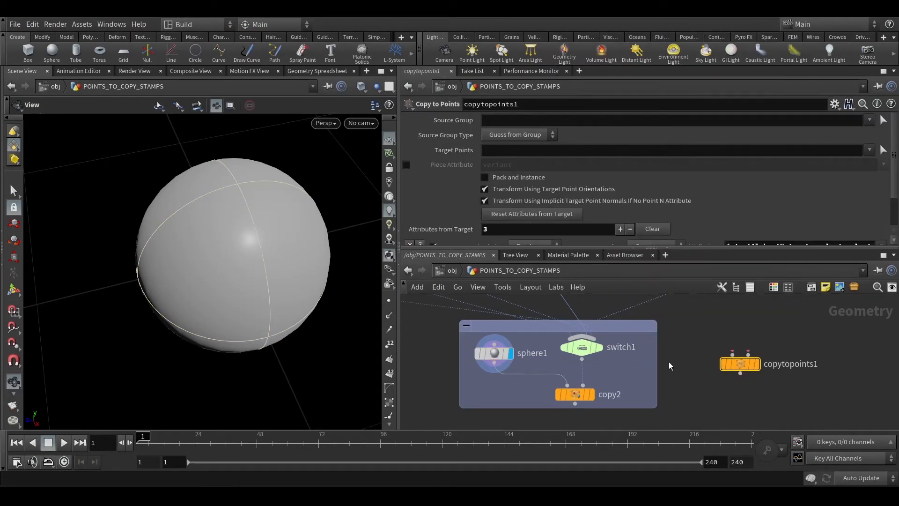
Step: Shift copy2 aside and move copytopoints1 into the network box next to it
{"action": "scroll", "coordinate": [691, 370], "scroll_direction": "down", "scroll_amount": 2}
{"action": "scroll", "coordinate": [702, 375], "scroll_direction": "up", "scroll_amount": 2}
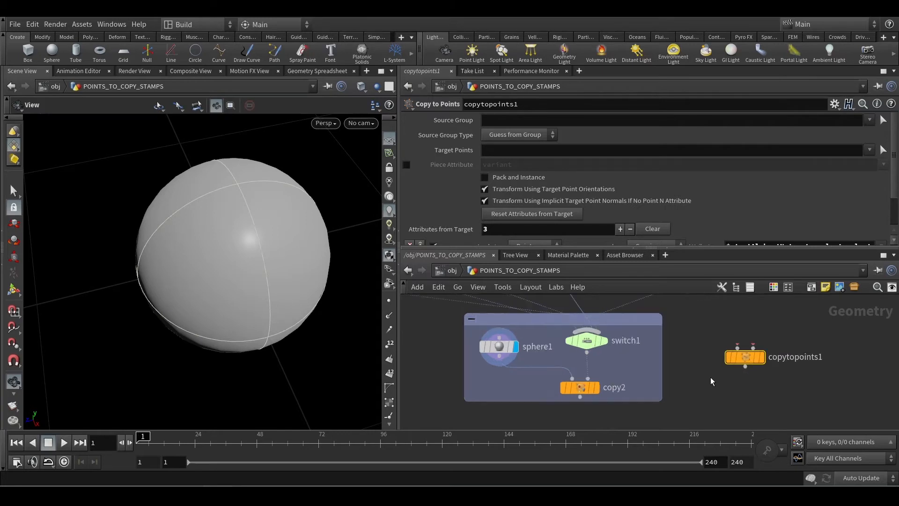
{"action": "scroll", "coordinate": [711, 381], "scroll_direction": "up", "scroll_amount": 2}
{"action": "left_click_drag", "start_coordinate": [583, 395], "coordinate": [556, 396]}
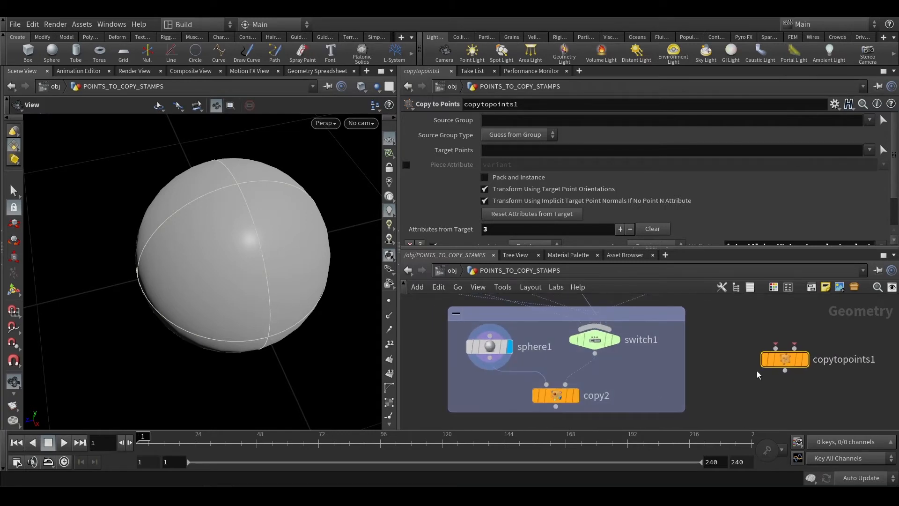
{"action": "left_click_drag", "start_coordinate": [778, 360], "coordinate": [636, 395]}
{"action": "scroll", "coordinate": [629, 400], "scroll_direction": "up", "scroll_amount": 2}
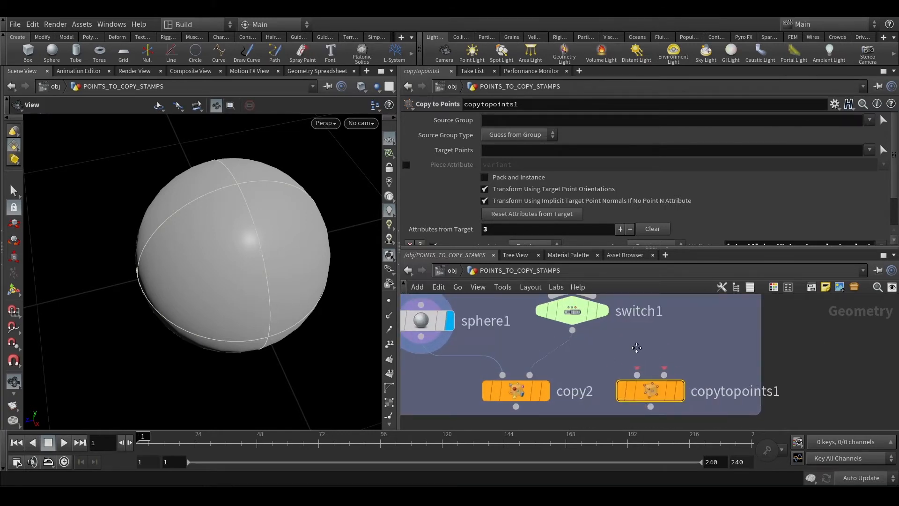
Step: Review the five point-generating network boxes, from Points inside GEO 1 through to Generate points
{"action": "scroll", "coordinate": [645, 349], "scroll_direction": "down", "scroll_amount": 5}
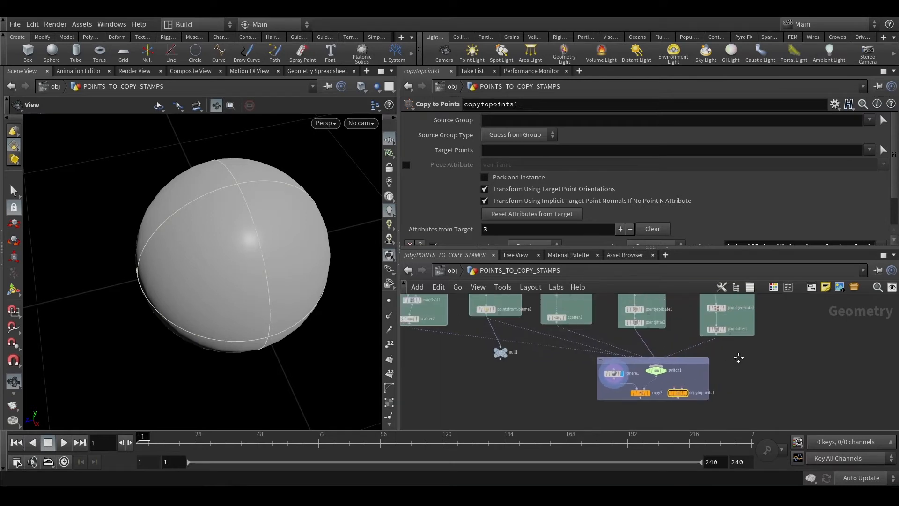
{"action": "middle_click_drag", "start_coordinate": [738, 357], "coordinate": [788, 388]}
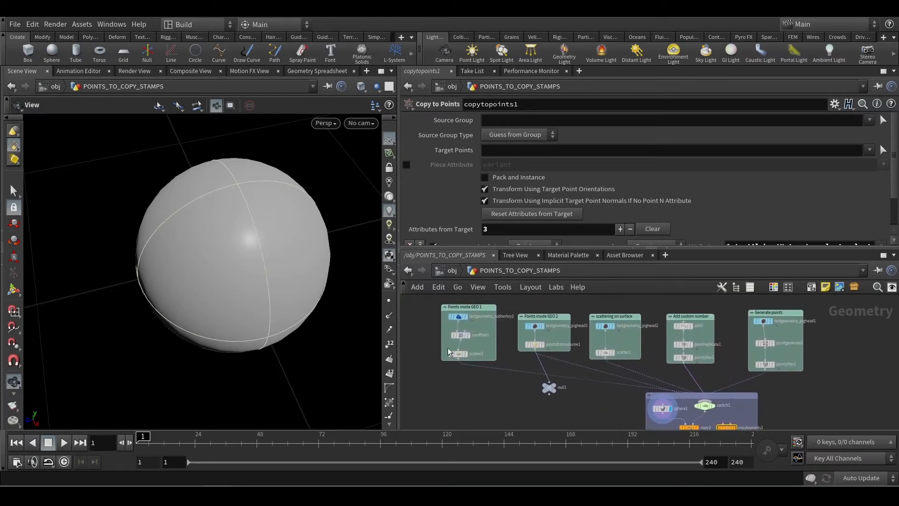
{"action": "scroll", "coordinate": [468, 336], "scroll_direction": "up", "scroll_amount": 2}
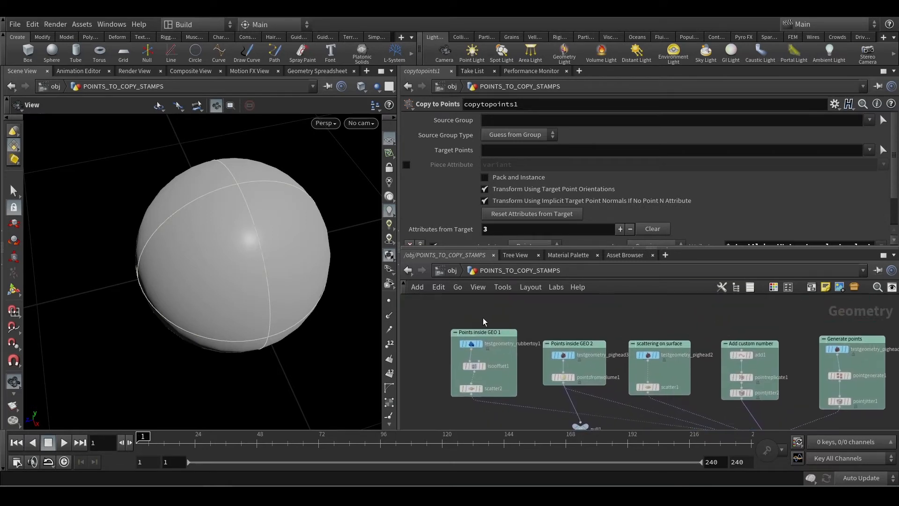
{"action": "left_click_drag", "start_coordinate": [468, 309], "coordinate": [483, 374]}
{"action": "left_click_drag", "start_coordinate": [560, 320], "coordinate": [572, 378]}
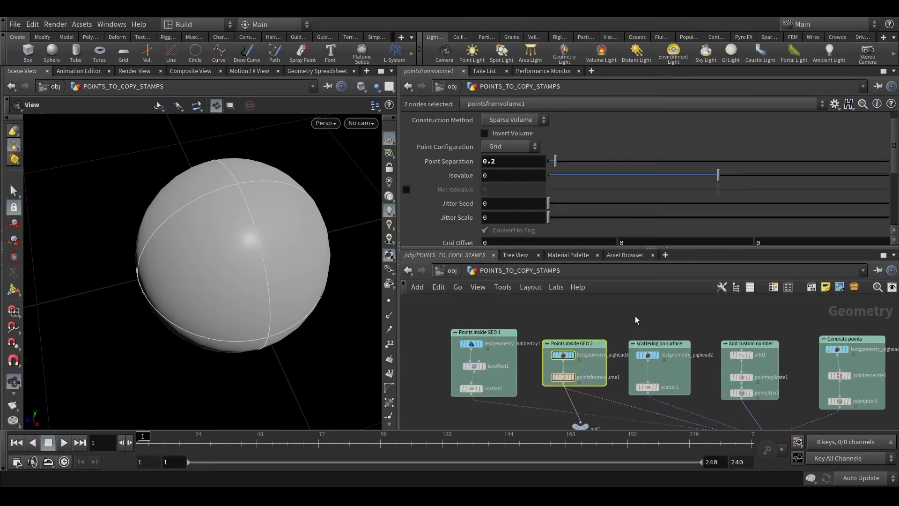
{"action": "left_click_drag", "start_coordinate": [635, 315], "coordinate": [654, 370]}
{"action": "left_click_drag", "start_coordinate": [752, 331], "coordinate": [763, 370]}
{"action": "left_click_drag", "start_coordinate": [834, 329], "coordinate": [852, 365]}
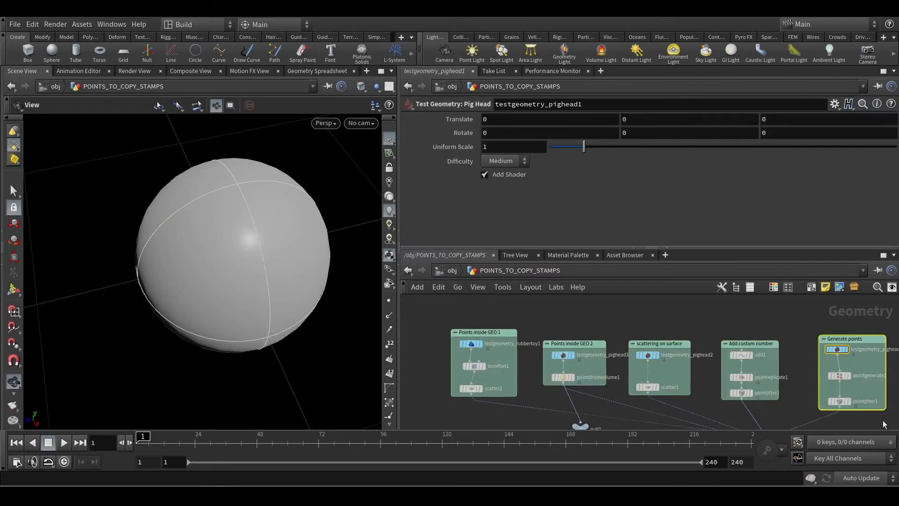
{"action": "middle_click_drag", "start_coordinate": [869, 421], "coordinate": [726, 324]}
{"action": "scroll", "coordinate": [669, 357], "scroll_direction": "up", "scroll_amount": 2}
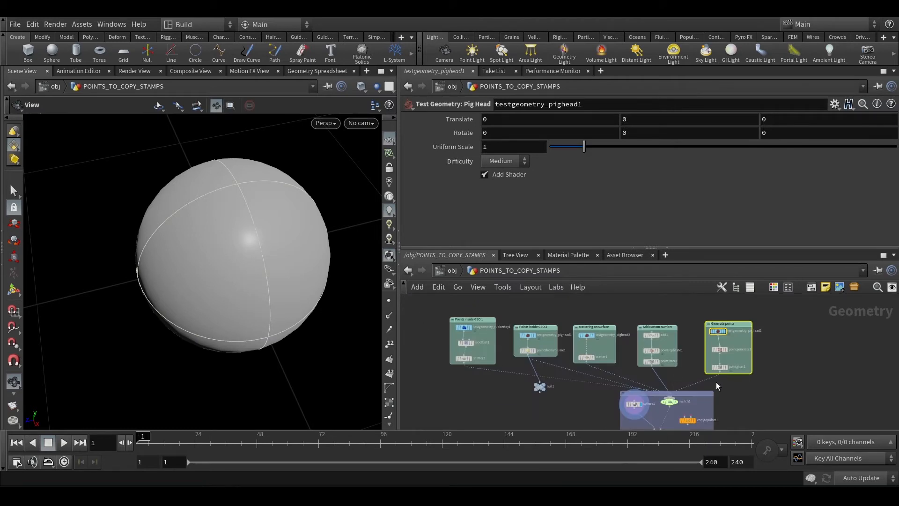
Step: Arrange copy2 below sphere1 and place copytopoints1 below switch1 inside the network box
{"action": "scroll", "coordinate": [743, 397], "scroll_direction": "up", "scroll_amount": 2}
{"action": "middle_click_drag", "start_coordinate": [695, 419], "coordinate": [713, 335]}
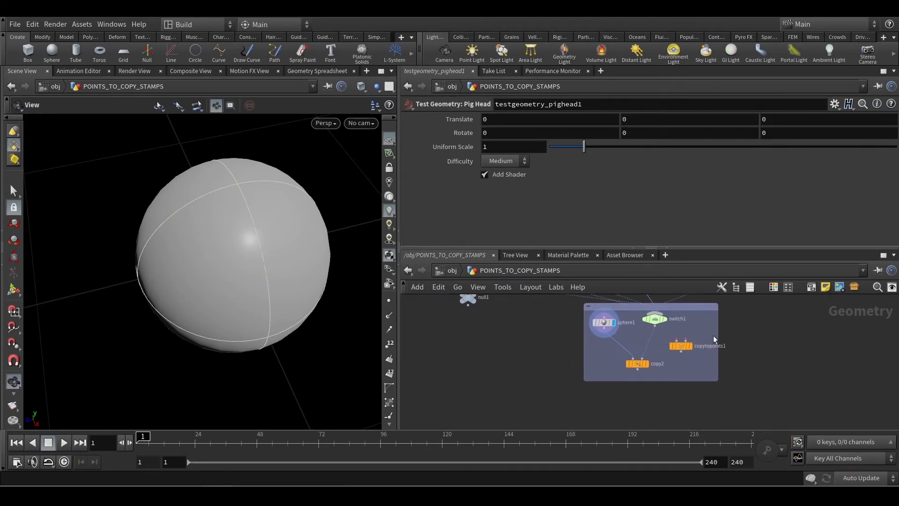
{"action": "scroll", "coordinate": [669, 339], "scroll_direction": "up", "scroll_amount": 3}
{"action": "middle_click_drag", "start_coordinate": [655, 342], "coordinate": [653, 360]}
{"action": "left_click_drag", "start_coordinate": [613, 398], "coordinate": [565, 401]}
{"action": "left_click_drag", "start_coordinate": [683, 371], "coordinate": [638, 393]}
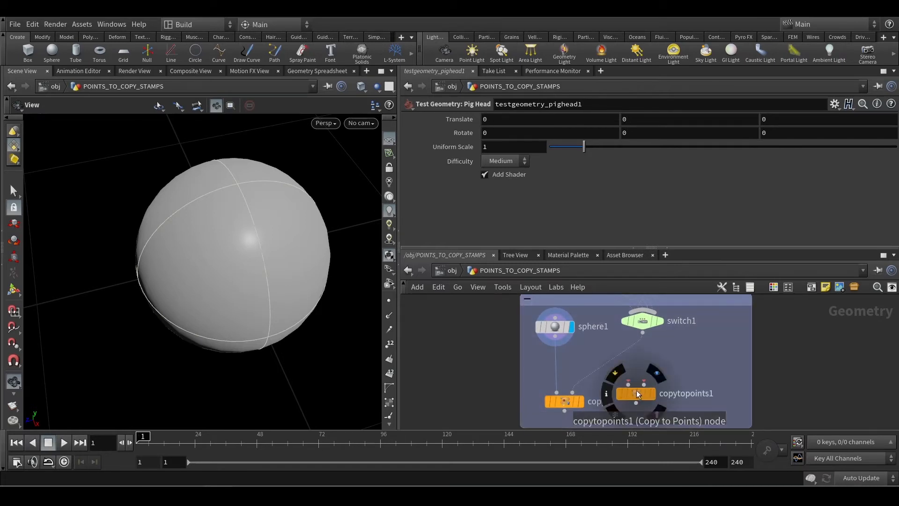
Step: Display the copy2 Copy Stamp node and frame its copied spheres in the viewport
{"action": "left_click", "coordinate": [577, 401]}
{"action": "left_click", "coordinate": [580, 401]}
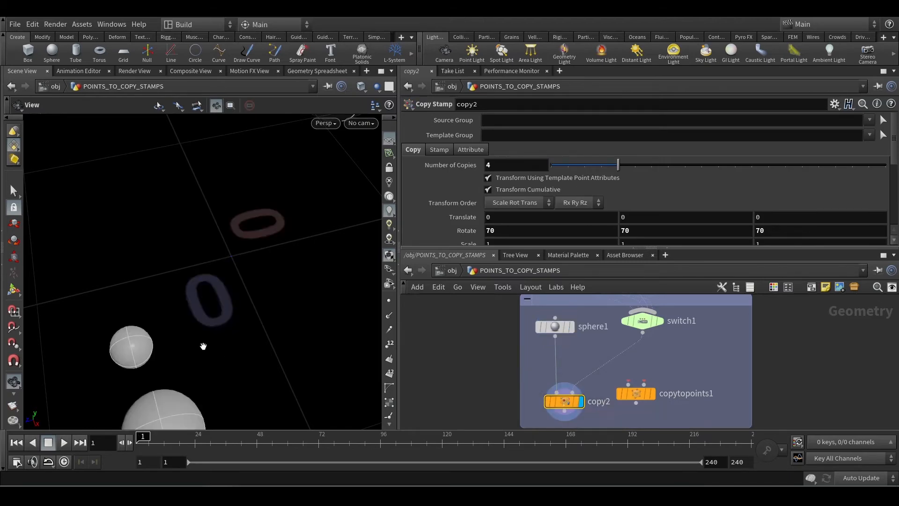
{"action": "key", "text": "f"}
{"action": "left_click_drag", "start_coordinate": [215, 337], "coordinate": [279, 297]}
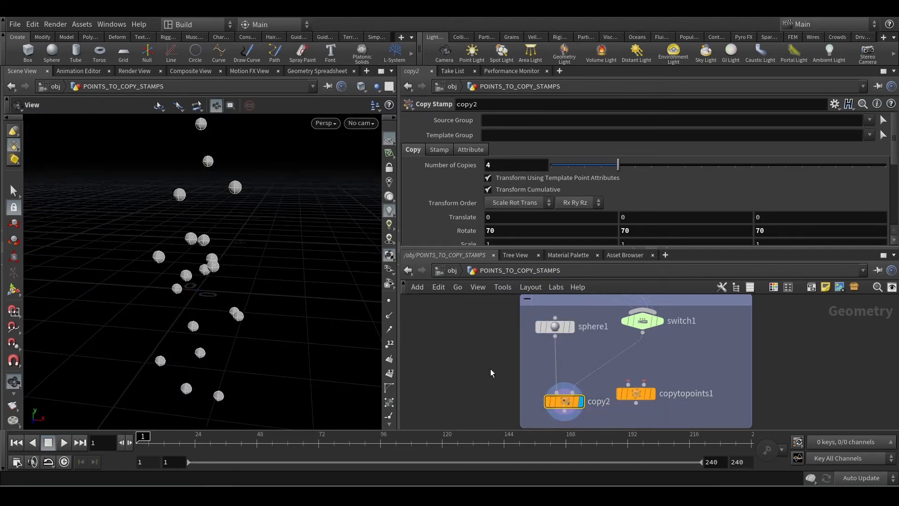
Step: Step switch1's Select Input down to 0 so the spheres are copied onto pointsfromvolume1's points
{"action": "middle_click_drag", "start_coordinate": [650, 327], "coordinate": [643, 357]}
{"action": "left_click", "coordinate": [642, 355]}
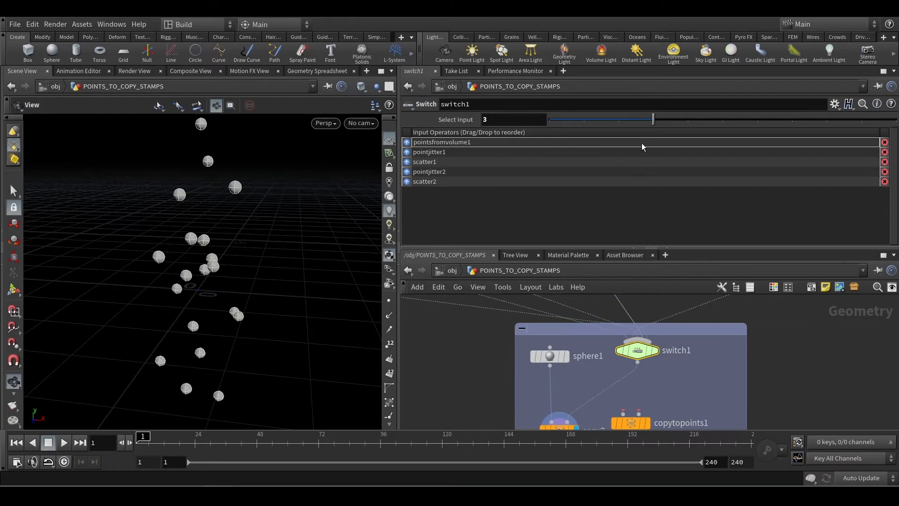
{"action": "left_click", "coordinate": [619, 119]}
{"action": "left_click", "coordinate": [582, 120]}
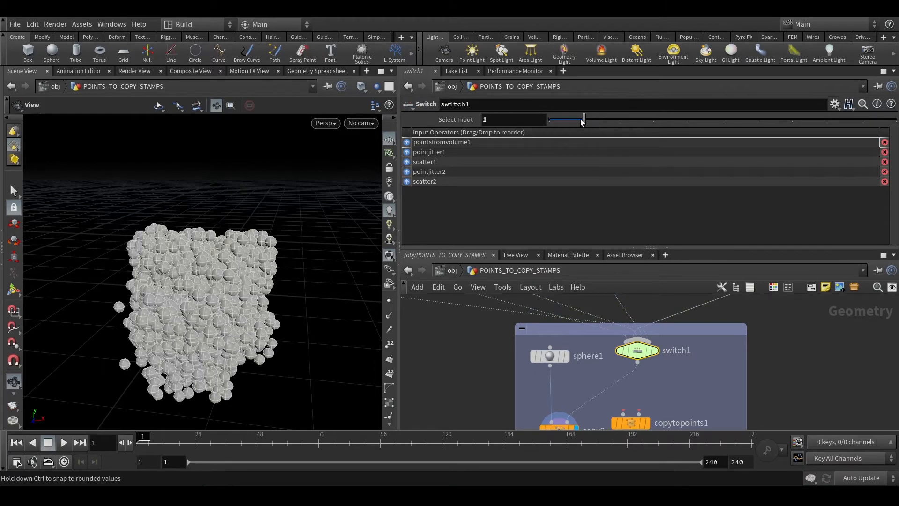
{"action": "left_click", "coordinate": [562, 120]}
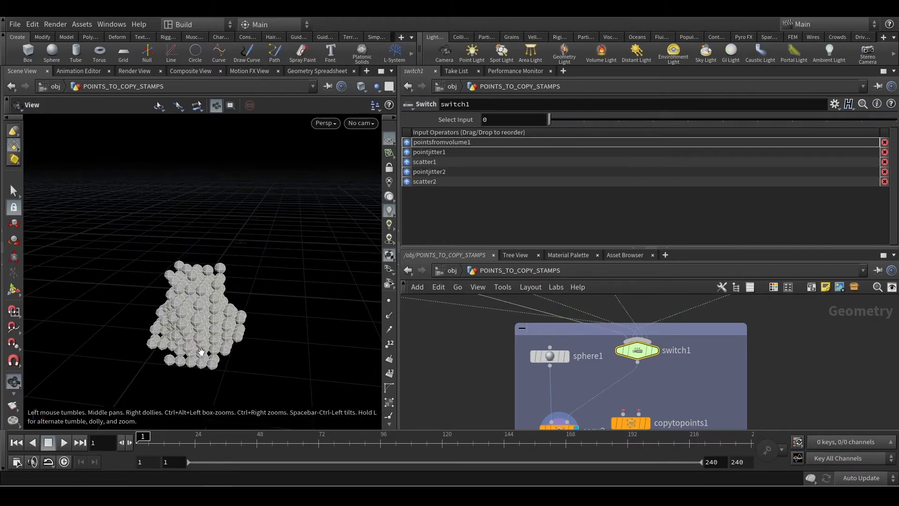
{"action": "left_click_drag", "start_coordinate": [203, 351], "coordinate": [341, 315]}
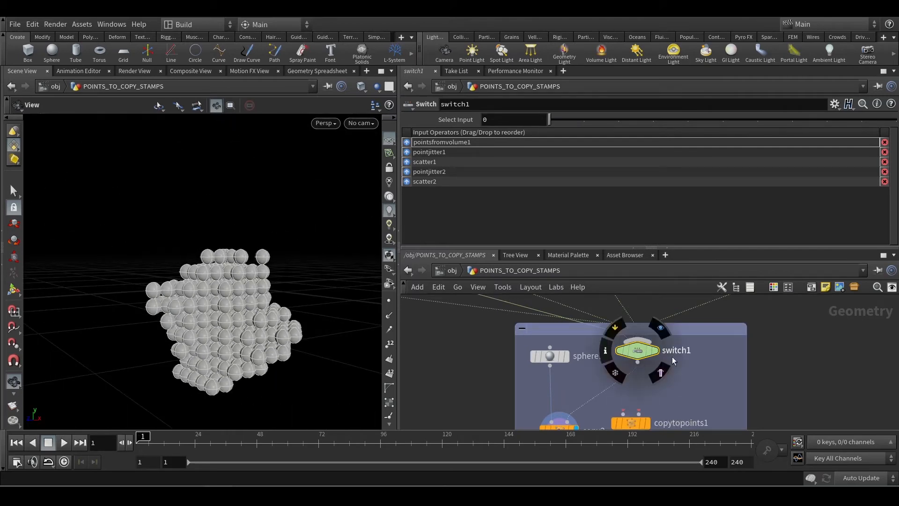
Step: Trace switch1's active input back to pointsfromvolume1 in the Points inside GEO 2 box
{"action": "scroll", "coordinate": [506, 338], "scroll_direction": "down", "scroll_amount": 3}
{"action": "scroll", "coordinate": [506, 338], "scroll_direction": "down", "scroll_amount": 3}
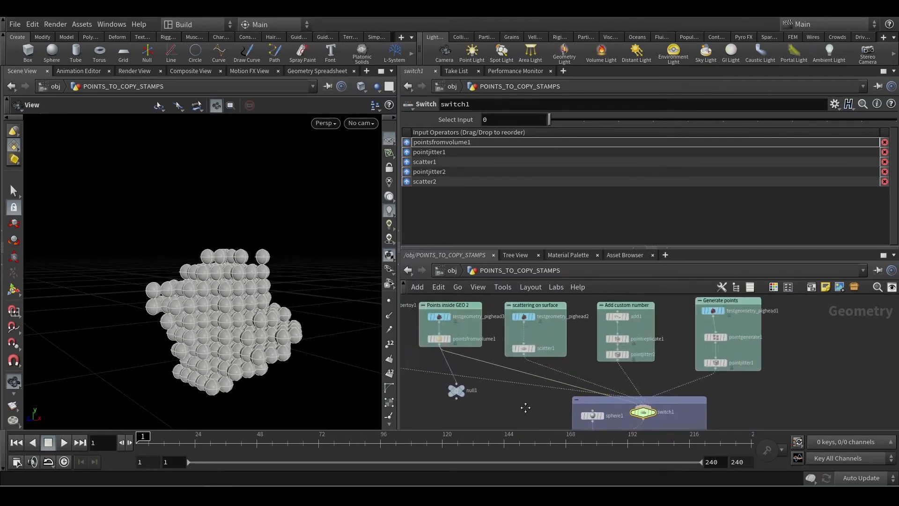
{"action": "scroll", "coordinate": [512, 350], "scroll_direction": "up", "scroll_amount": 4}
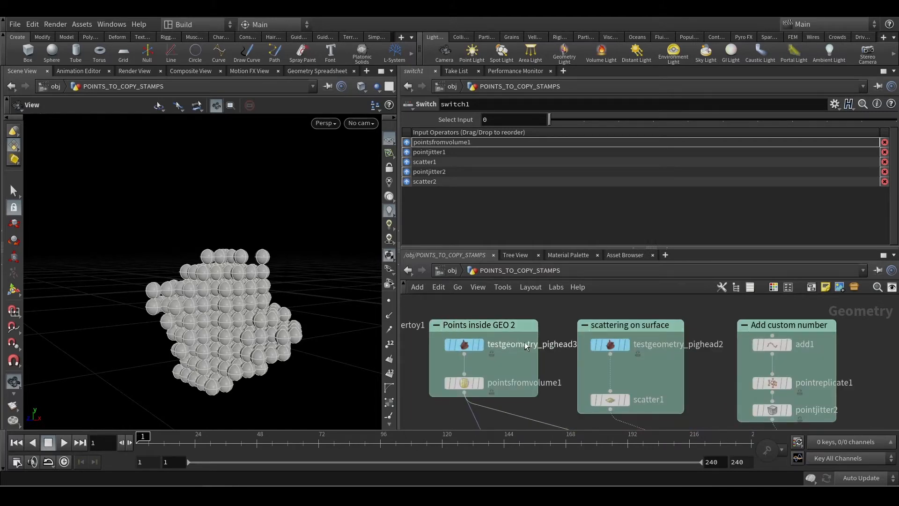
{"action": "mouse_move", "coordinate": [466, 384]}
{"action": "scroll", "coordinate": [543, 384], "scroll_direction": "down", "scroll_amount": 3}
{"action": "middle_click_drag", "start_coordinate": [546, 405], "coordinate": [490, 344]}
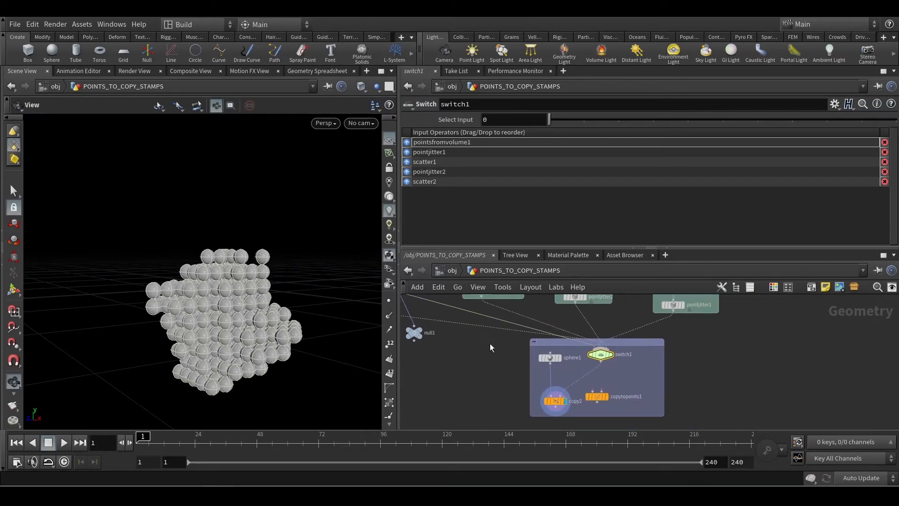
Step: Display switch1's raw points for inspection, and return the display to copy2 with its parameters shown
{"action": "scroll", "coordinate": [595, 355], "scroll_direction": "up", "scroll_amount": 2}
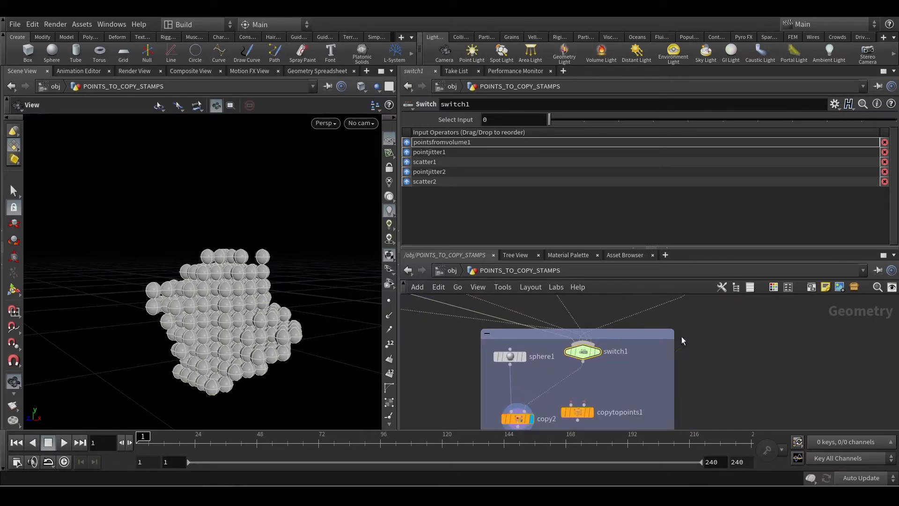
{"action": "left_click", "coordinate": [597, 351]}
{"action": "left_click_drag", "start_coordinate": [249, 340], "coordinate": [227, 339]}
{"action": "middle_click_drag", "start_coordinate": [471, 392], "coordinate": [467, 359]}
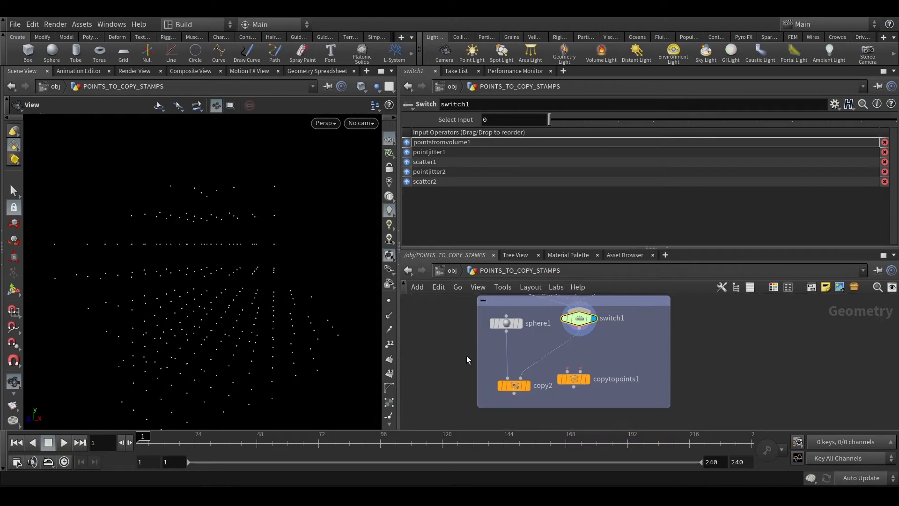
{"action": "left_click", "coordinate": [529, 388]}
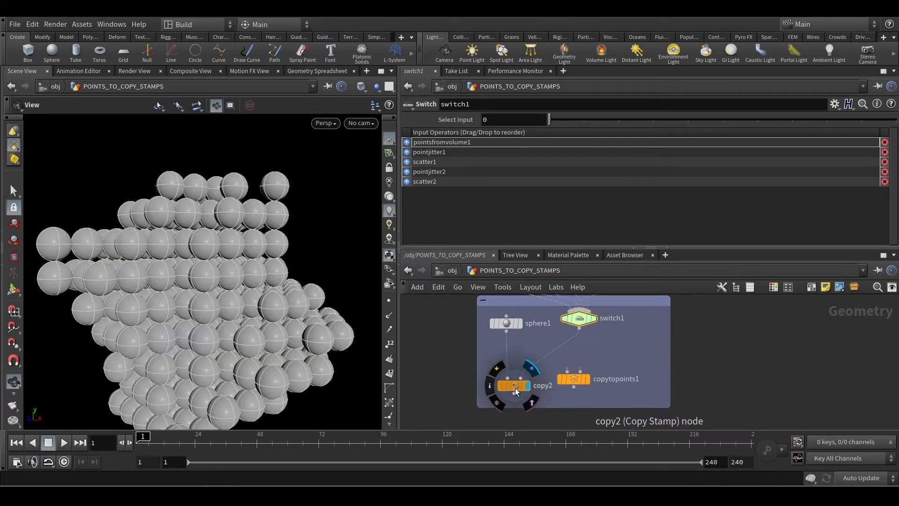
{"action": "left_click", "coordinate": [515, 387]}
Step: Line up the copytopoints1 node level with copy2 and view the copied spheres from farther away
{"action": "mouse_move", "coordinate": [572, 378]}
{"action": "left_click_drag", "start_coordinate": [571, 378], "coordinate": [585, 384]}
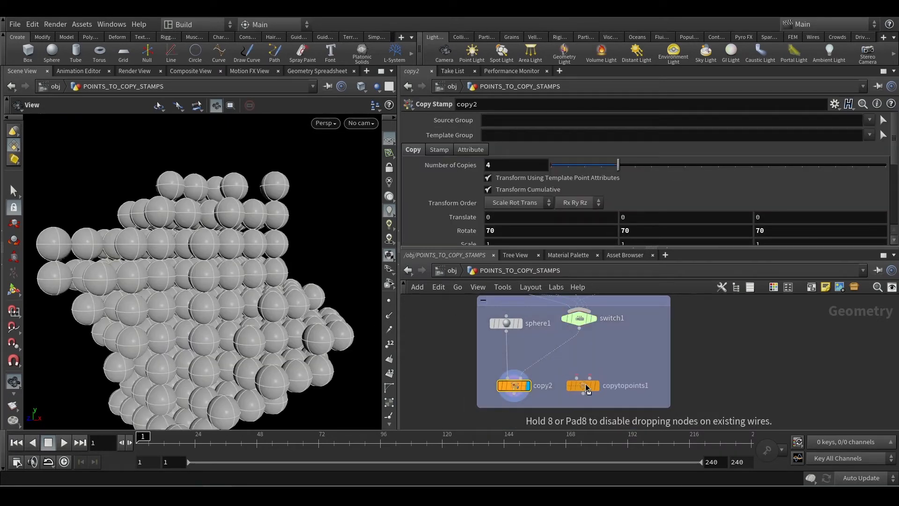
{"action": "scroll", "coordinate": [231, 296], "scroll_direction": "down", "scroll_amount": 5}
{"action": "left_click_drag", "start_coordinate": [231, 295], "coordinate": [233, 306]}
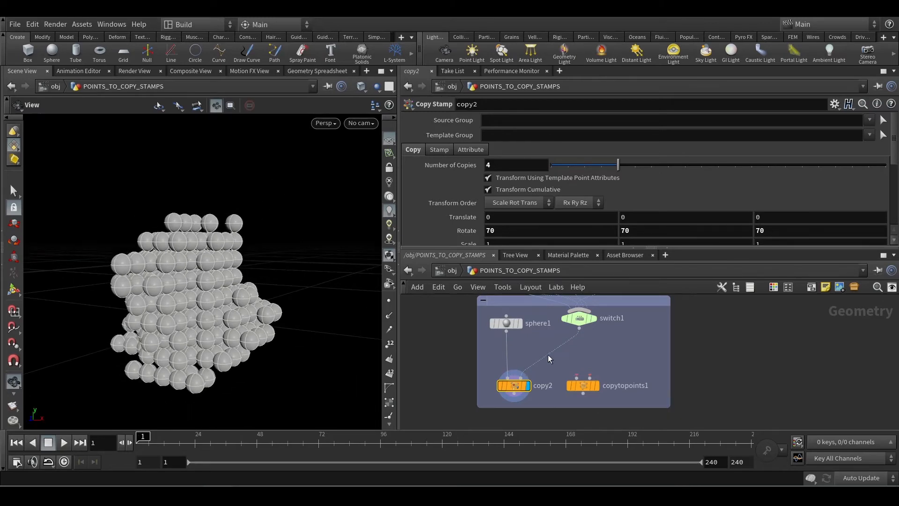
Step: Undo the mistaken connection and wire switch1 into copytopoints1's target points input, alongside sphere1 as its source
{"action": "key", "text": "ctrl+z"}
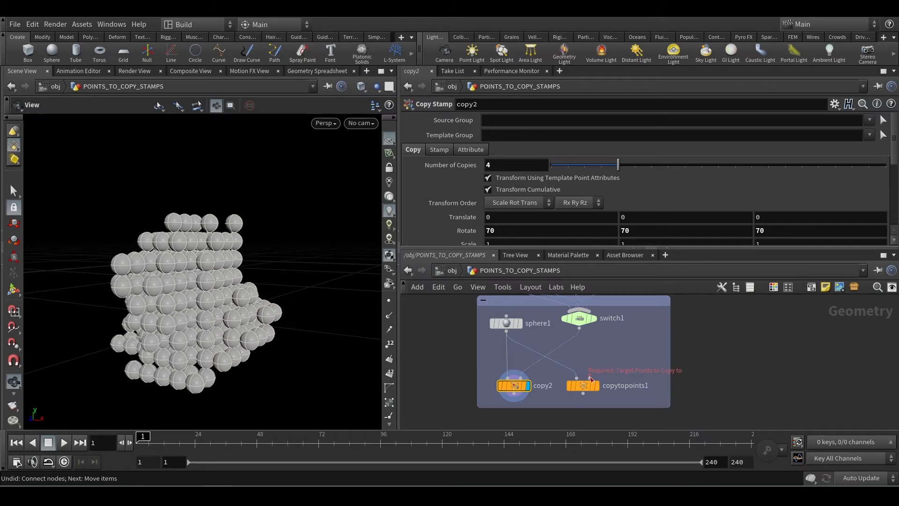
{"action": "left_click_drag", "start_coordinate": [590, 377], "coordinate": [581, 341]}
{"action": "left_click", "coordinate": [580, 333]}
{"action": "scroll", "coordinate": [585, 372], "scroll_direction": "up", "scroll_amount": 2}
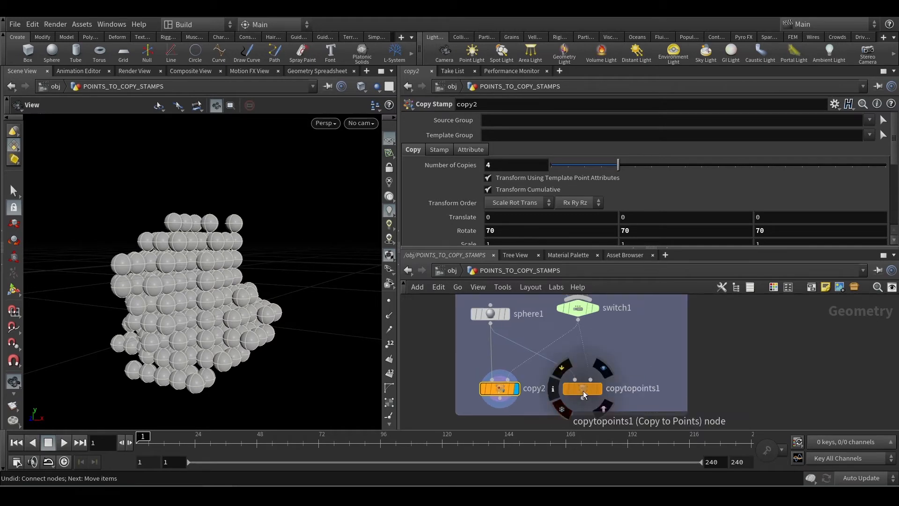
{"action": "left_click_drag", "start_coordinate": [585, 394], "coordinate": [591, 395]}
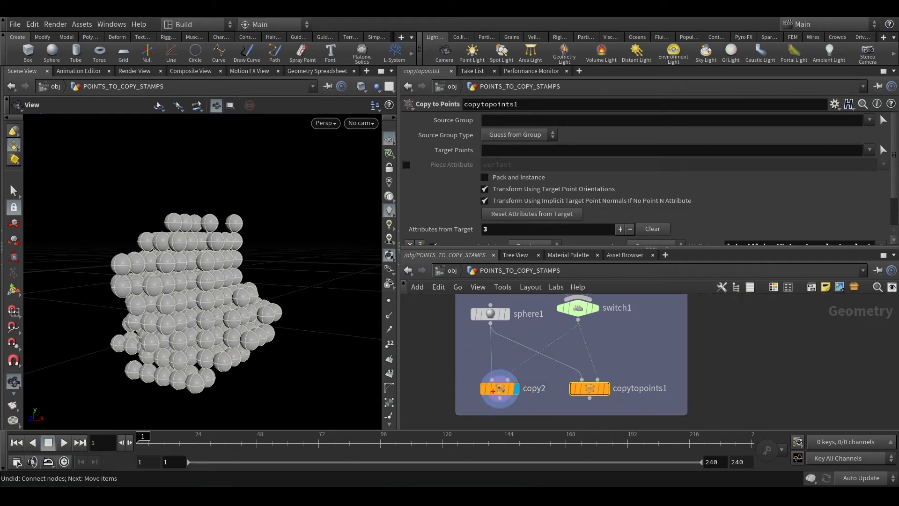
{"action": "left_click_drag", "start_coordinate": [476, 311], "coordinate": [485, 407]}
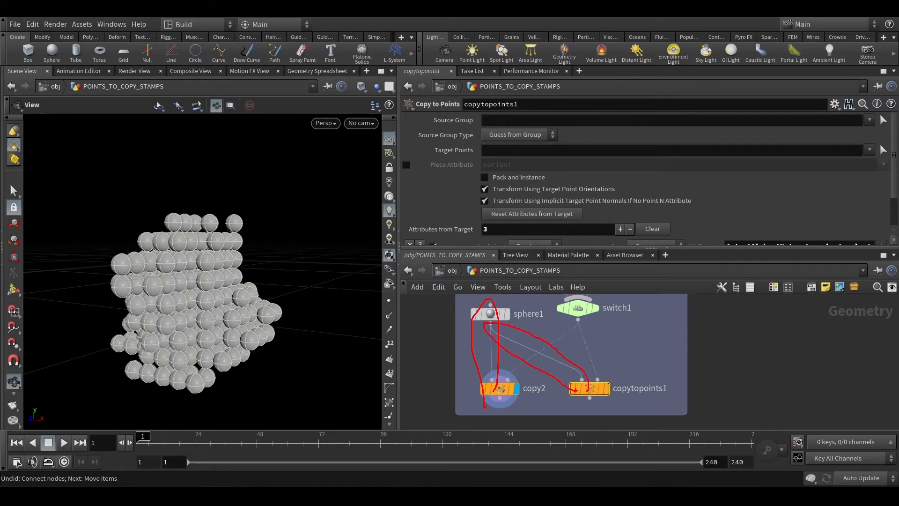
{"action": "left_click_drag", "start_coordinate": [504, 395], "coordinate": [565, 343]}
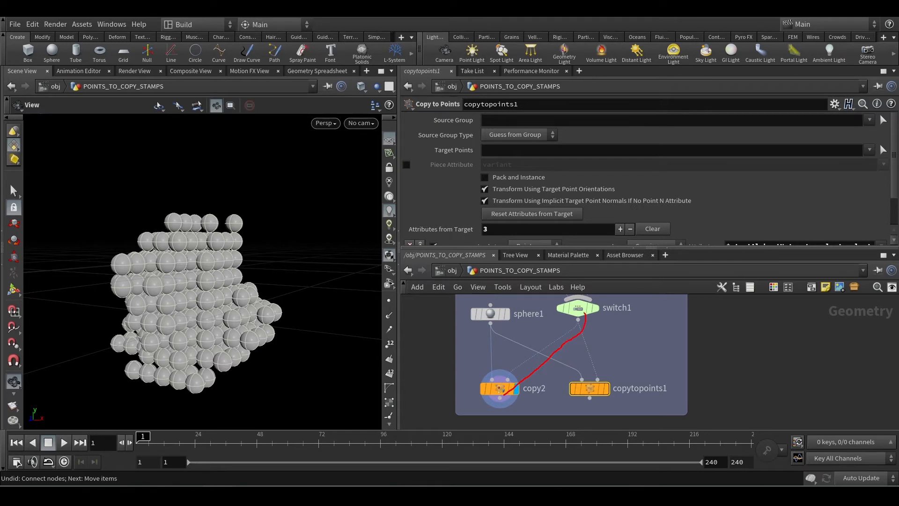
{"action": "left_click_drag", "start_coordinate": [579, 312], "coordinate": [516, 342]}
{"action": "mouse_move", "coordinate": [604, 392]}
{"action": "left_mouse_down"}
{"action": "mouse_move", "coordinate": [575, 319]}
{"action": "mouse_move", "coordinate": [606, 366]}
{"action": "left_mouse_up"}
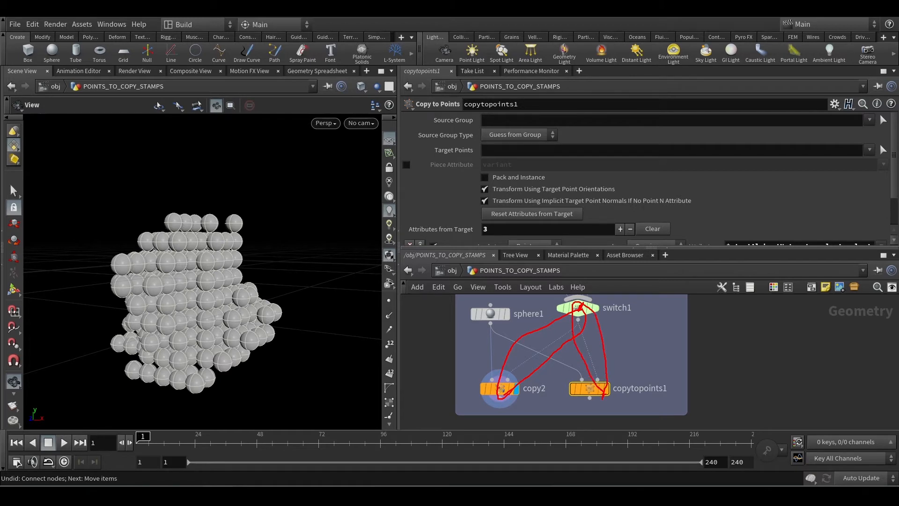
Step: Display copytopoints1's result and compare the parameters of copy2 with those of copytopoints1
{"action": "scroll", "coordinate": [649, 381], "scroll_direction": "up", "scroll_amount": 1}
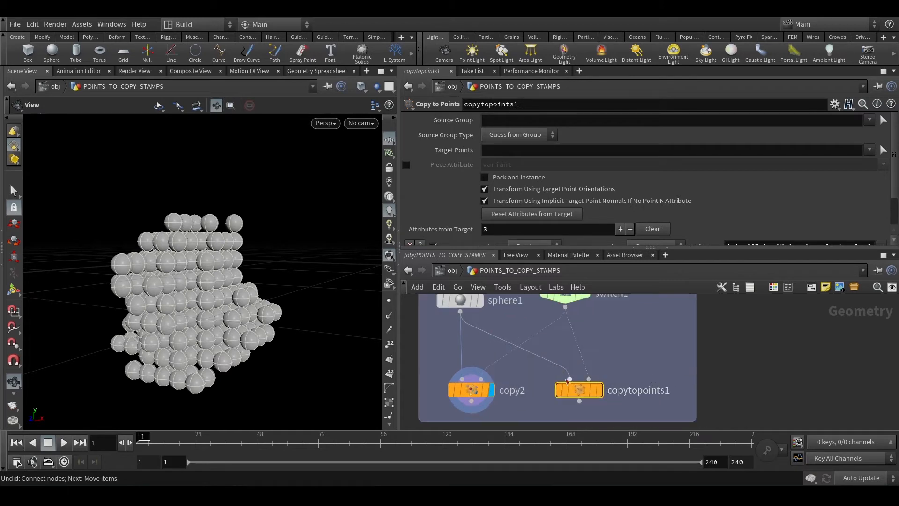
{"action": "left_click_drag", "start_coordinate": [600, 392], "coordinate": [606, 394]}
{"action": "left_click", "coordinate": [606, 394]}
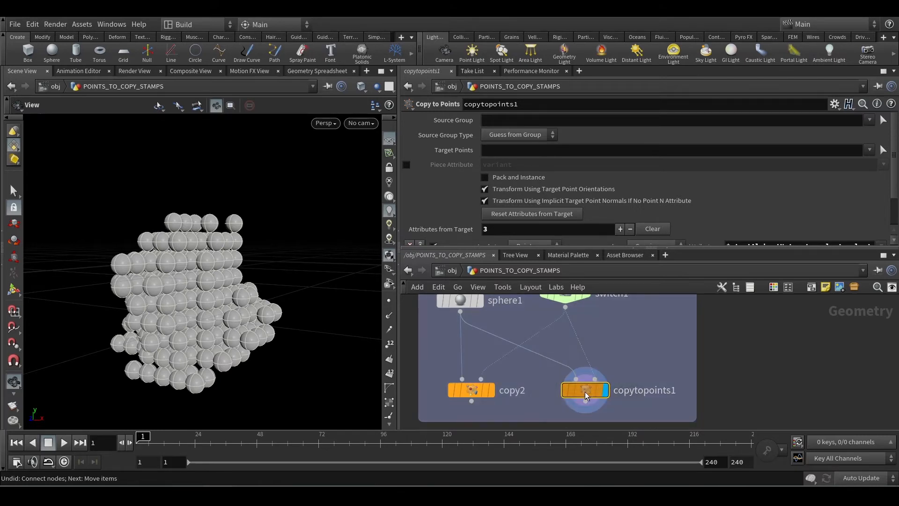
{"action": "left_click_drag", "start_coordinate": [495, 395], "coordinate": [500, 394]}
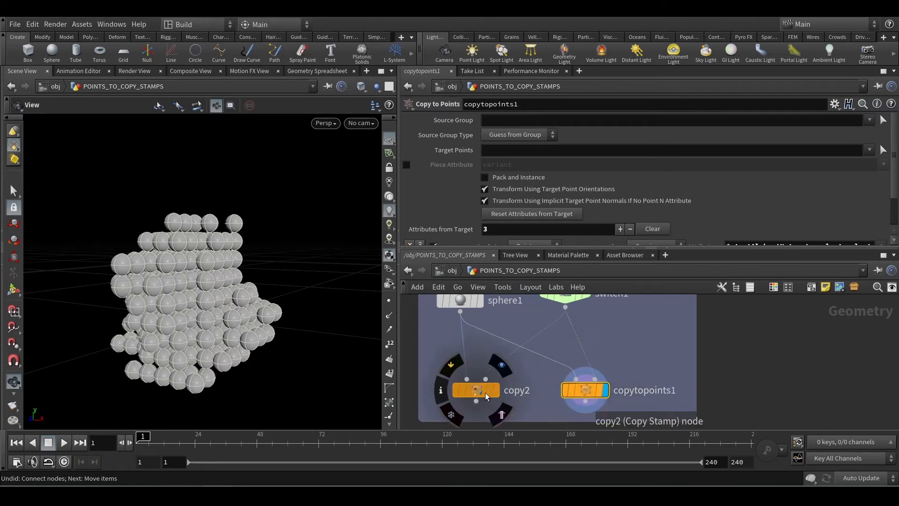
{"action": "left_click_drag", "start_coordinate": [476, 393], "coordinate": [472, 393]}
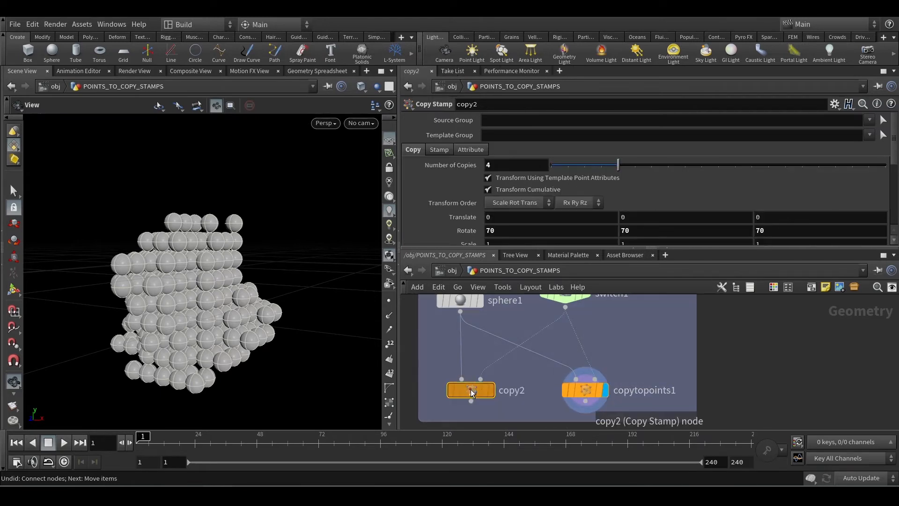
{"action": "left_click", "coordinate": [585, 391]}
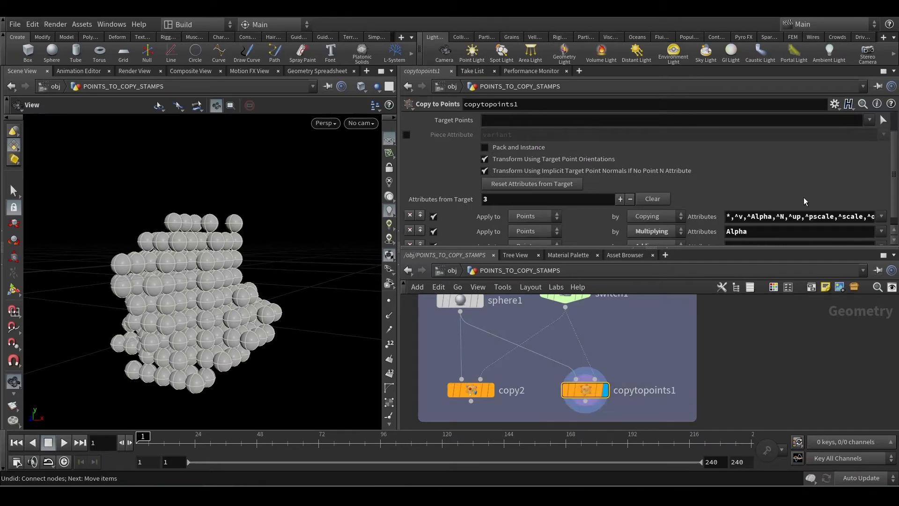
Step: Add a Torus node beside switch1, wire it into copy2's second input, and view the sphere copies from above
{"action": "key", "text": "ctrl+z"}
{"action": "key", "text": "Tab"}
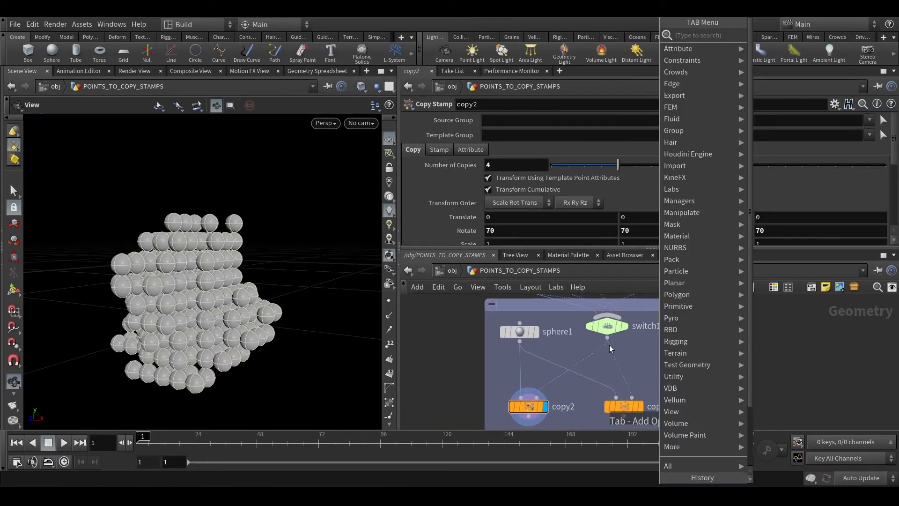
{"action": "type", "text": "torus"}
{"action": "key", "text": "Return"}
{"action": "left_click", "coordinate": [647, 341]}
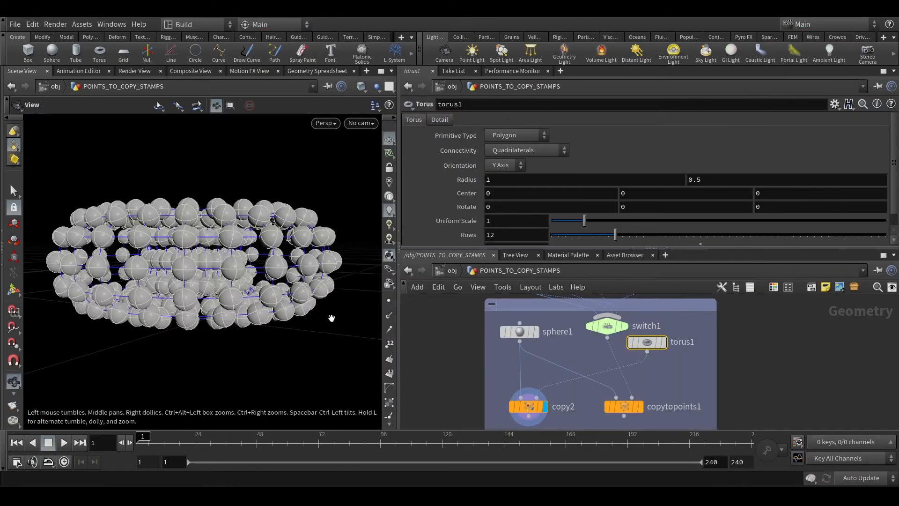
{"action": "left_click_drag", "start_coordinate": [331, 318], "coordinate": [327, 358]}
{"action": "mouse_move", "coordinate": [665, 348]}
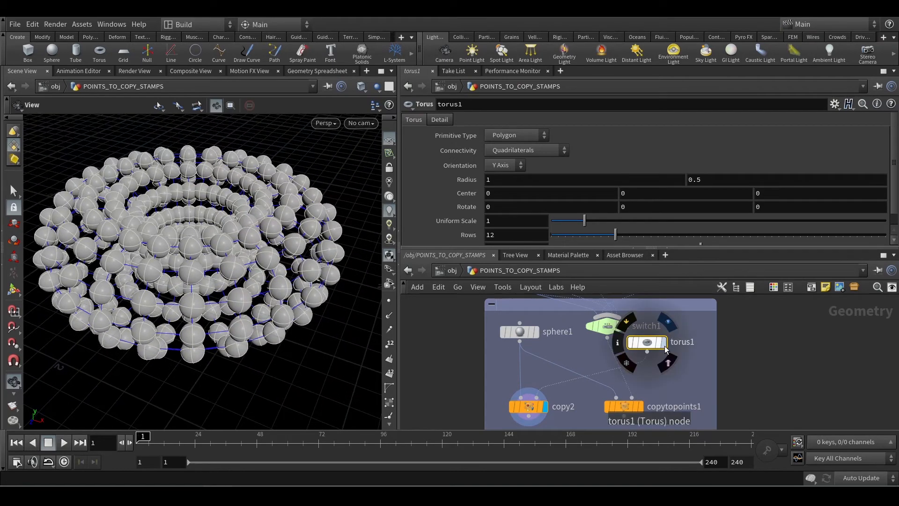
Step: Replace switch1 with torus1 as copytopoints1's target points input, display copytopoints1, and space the two nodes out slightly
{"action": "left_click_drag", "start_coordinate": [664, 345], "coordinate": [679, 346]}
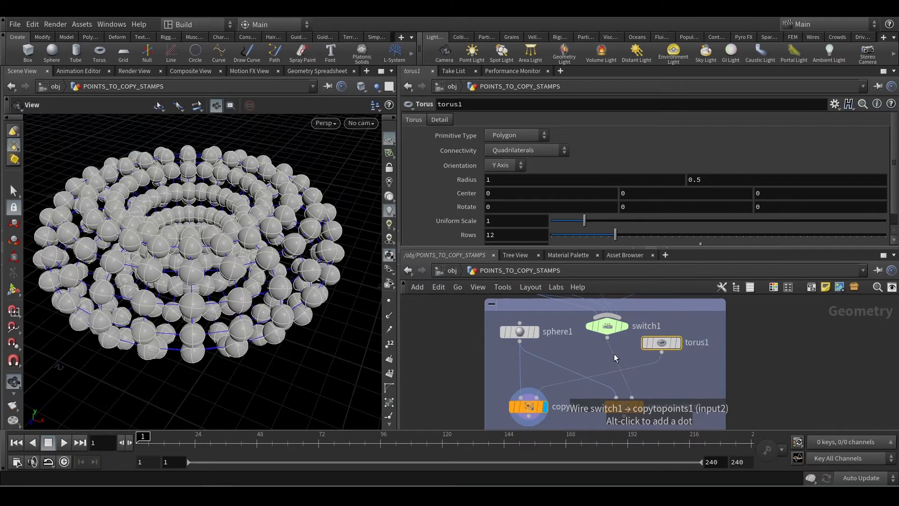
{"action": "left_click", "coordinate": [614, 354]}
{"action": "left_click", "coordinate": [661, 353]}
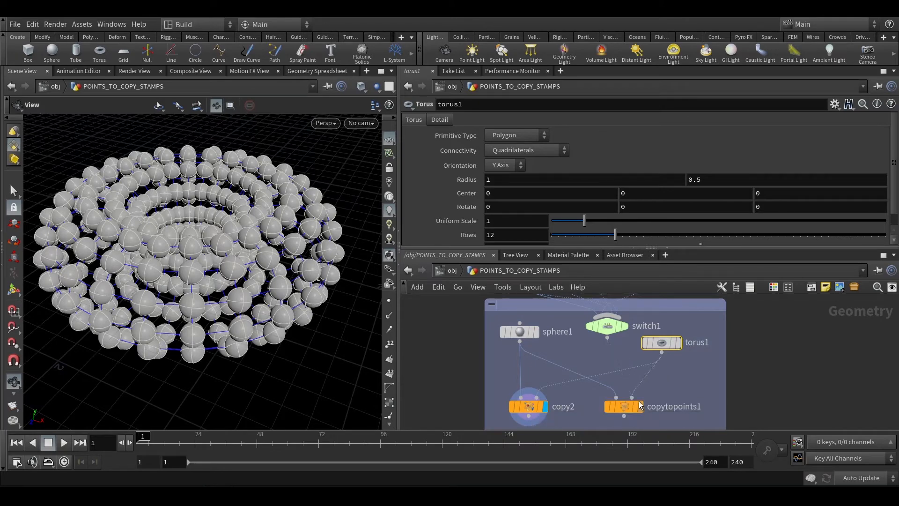
{"action": "left_click", "coordinate": [637, 406]}
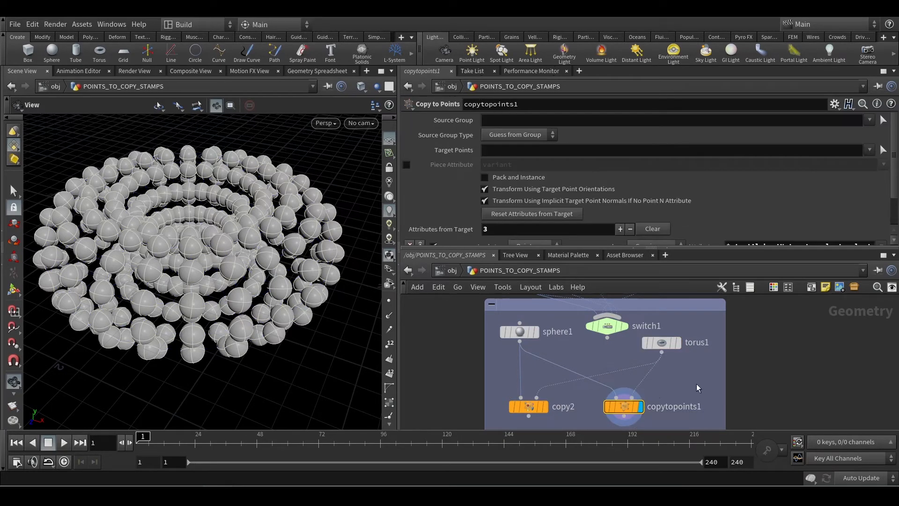
{"action": "middle_click_drag", "start_coordinate": [698, 388], "coordinate": [707, 364]}
{"action": "left_click_drag", "start_coordinate": [633, 390], "coordinate": [644, 389]}
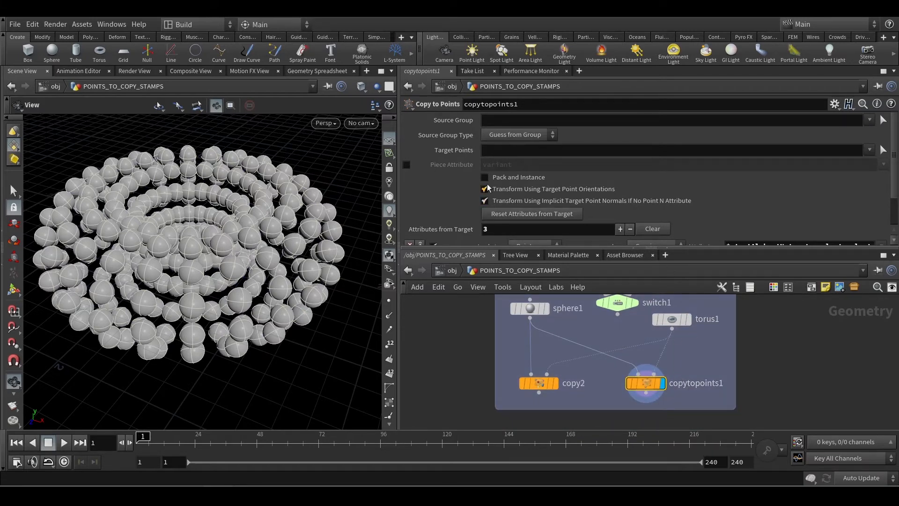
Step: Compare copy2's copy and transform parameters with copytopoints1's orientation and target attribute options
{"action": "left_click", "coordinate": [546, 384]}
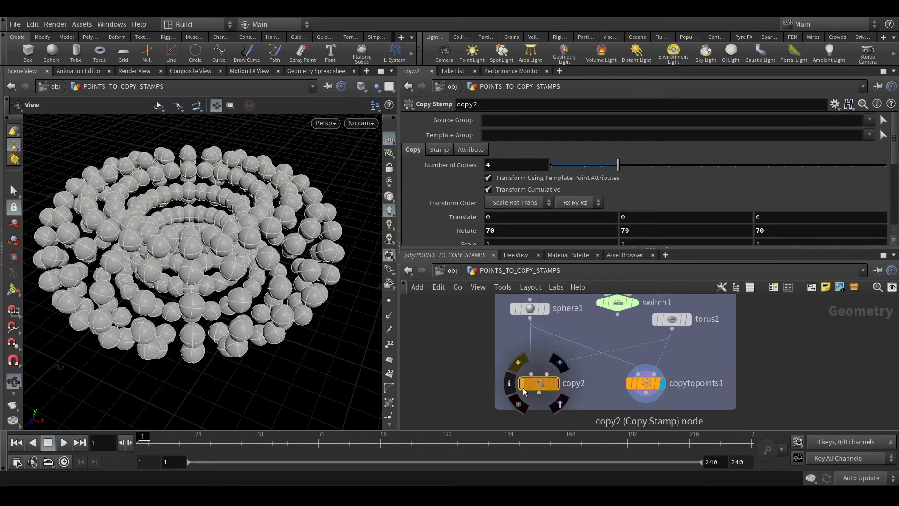
{"action": "mouse_move", "coordinate": [529, 385]}
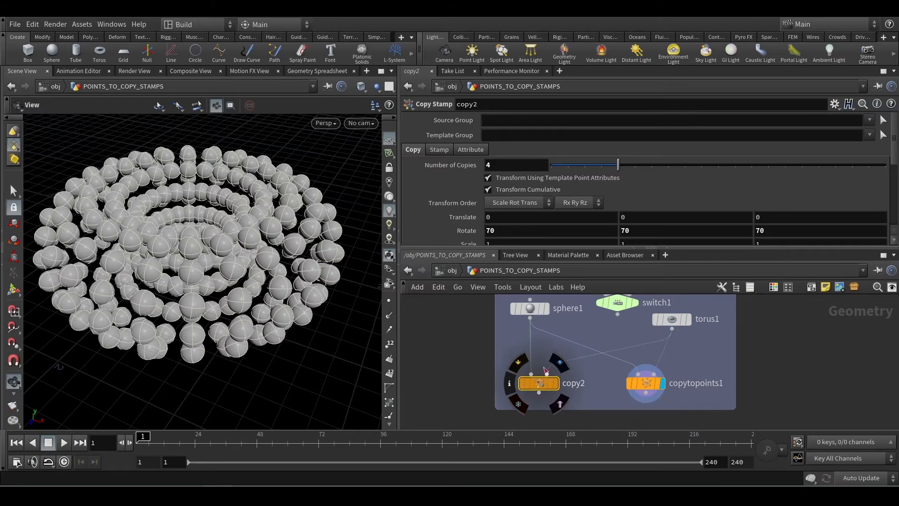
{"action": "left_click", "coordinate": [645, 382]}
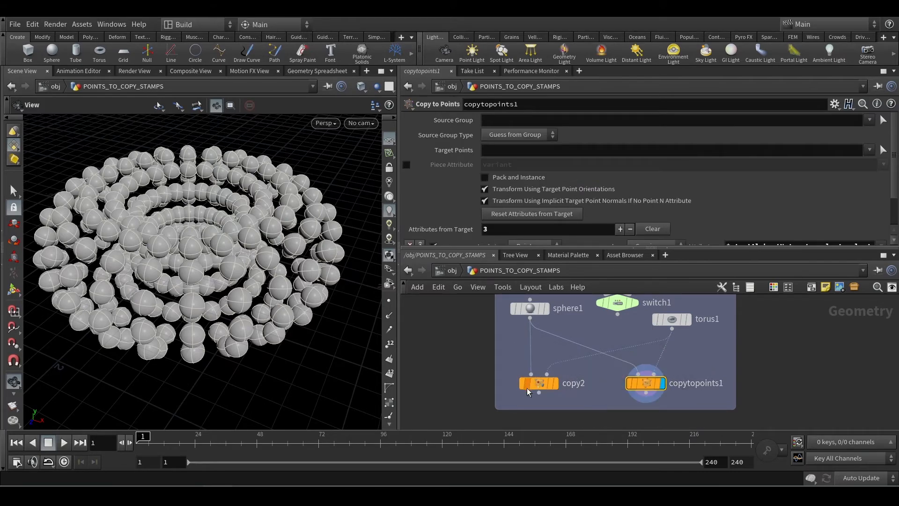
{"action": "mouse_move", "coordinate": [539, 389]}
{"action": "scroll", "coordinate": [790, 170], "scroll_direction": "down", "scroll_amount": 3}
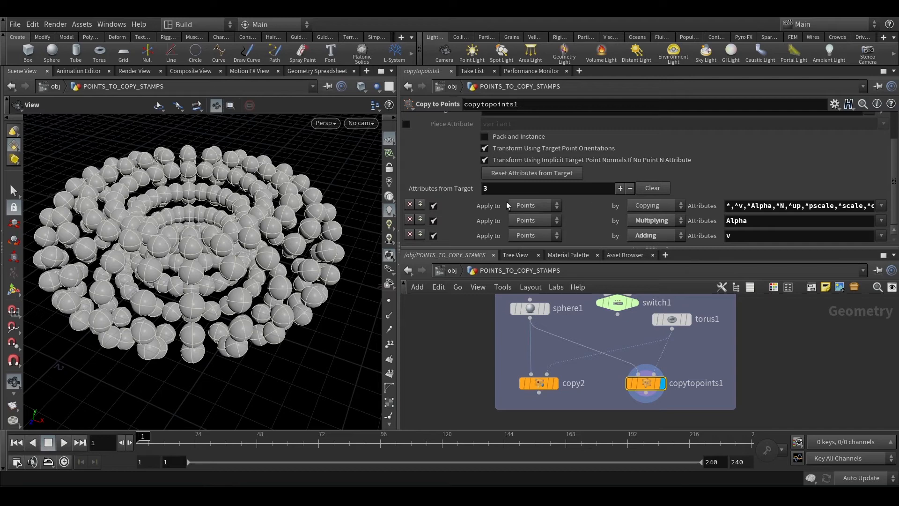
{"action": "scroll", "coordinate": [730, 167], "scroll_direction": "up", "scroll_amount": 3}
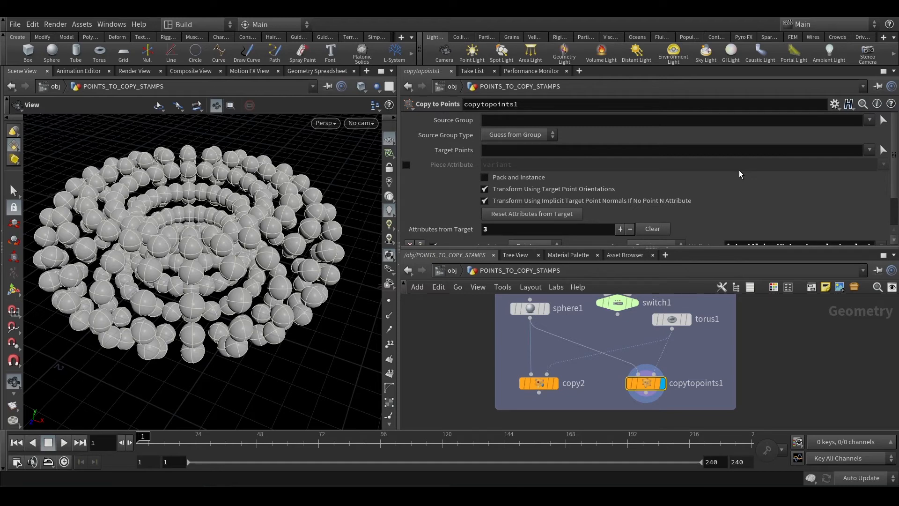
{"action": "scroll", "coordinate": [734, 188], "scroll_direction": "down", "scroll_amount": 3}
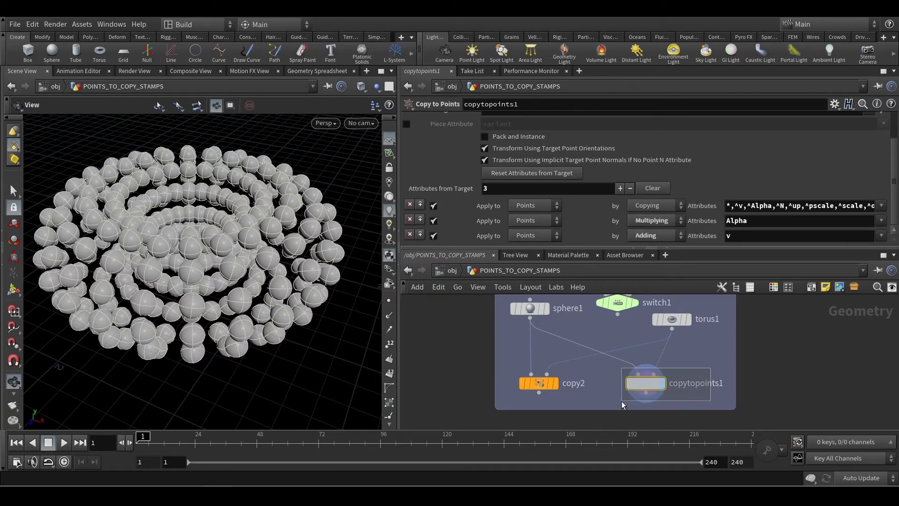
{"action": "left_click", "coordinate": [538, 383]}
{"action": "mouse_move", "coordinate": [545, 385]}
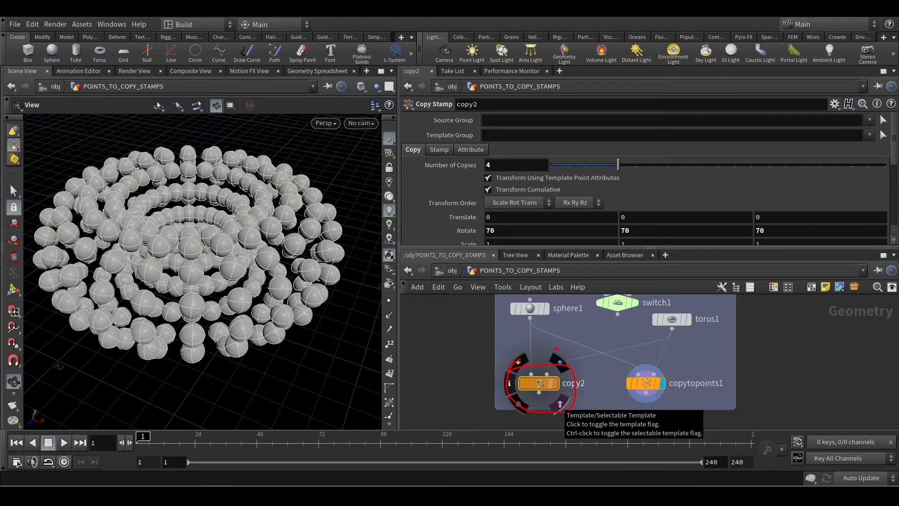
Step: Add a Copy to Curves node beside the network box, fed by sphere1 and torus1
{"action": "scroll", "coordinate": [729, 367], "scroll_direction": "down", "scroll_amount": 2}
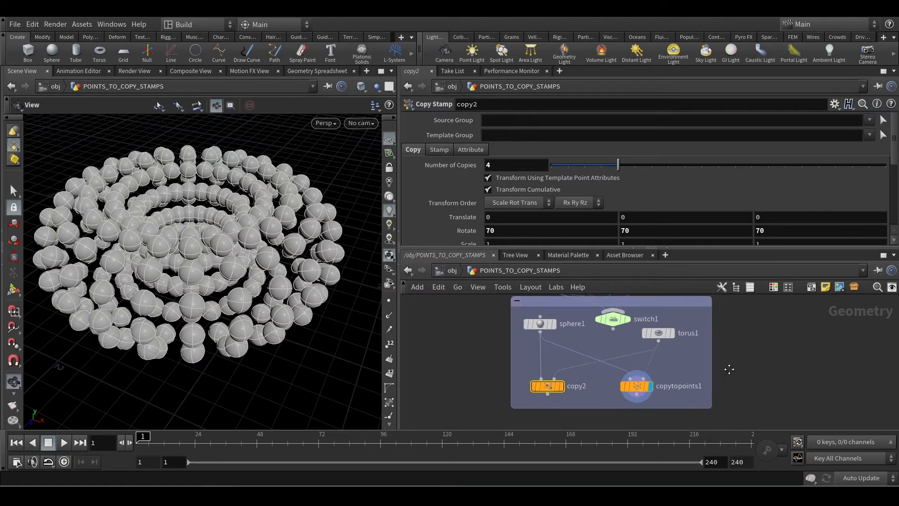
{"action": "middle_click_drag", "start_coordinate": [728, 367], "coordinate": [687, 379]}
{"action": "key", "text": "Tab"}
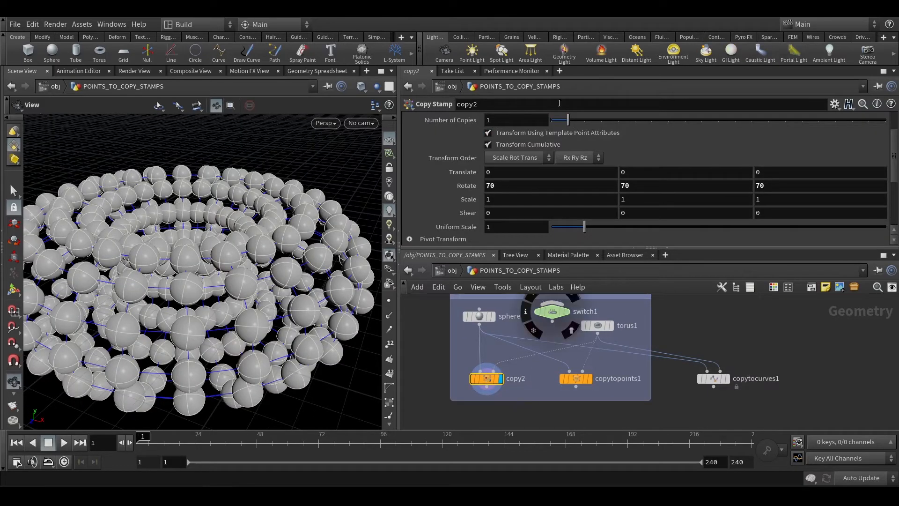
Step: Try 4 copies on copy2, and undo both that change and its earlier rotation change
{"action": "left_click_drag", "start_coordinate": [568, 120], "coordinate": [617, 124]}
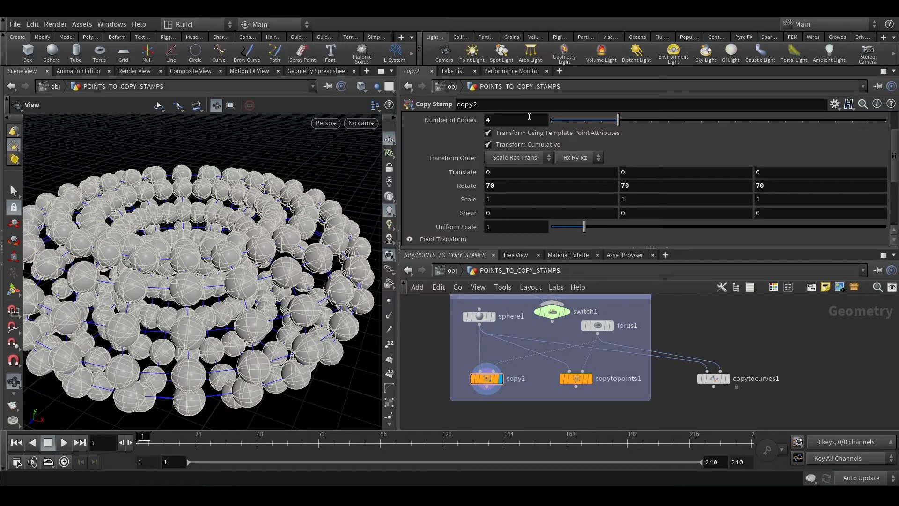
{"action": "key", "text": "ctrl+z"}
{"action": "key", "text": "ctrl+z"}
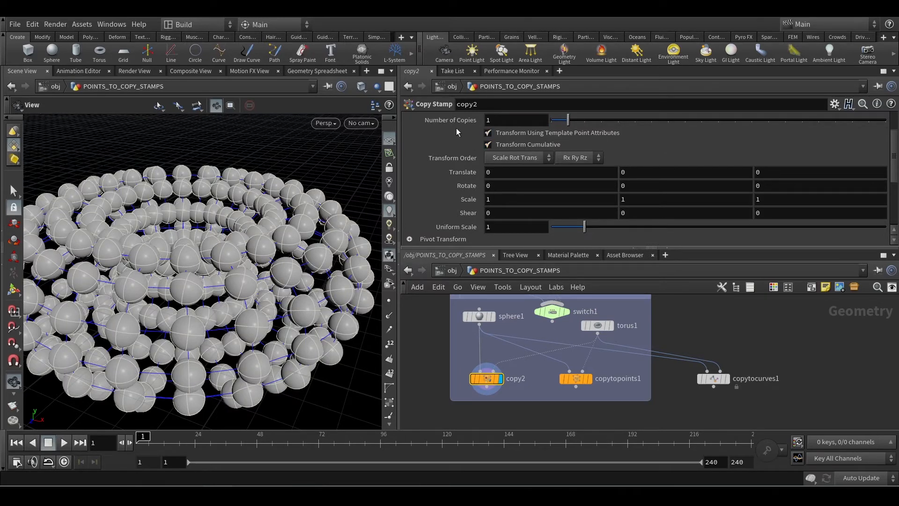
Step: Display copytopoints1's spheres for comparison, and return the display to copy2 with its parameters shown
{"action": "left_click", "coordinate": [593, 386]}
{"action": "left_click", "coordinate": [576, 378]}
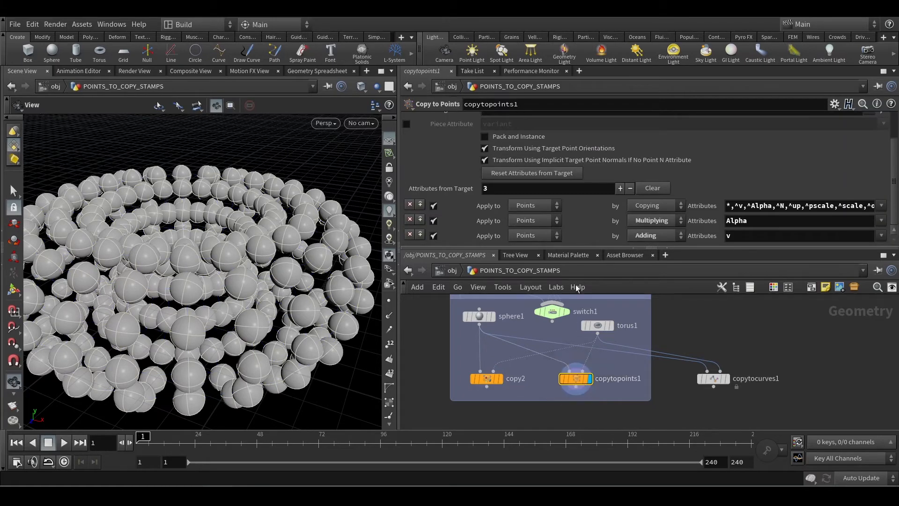
{"action": "left_click", "coordinate": [499, 379]}
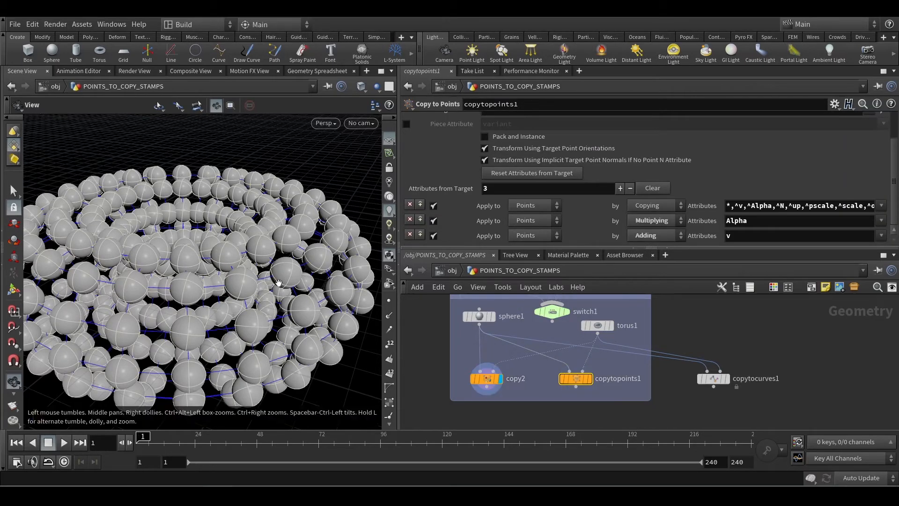
{"action": "left_click", "coordinate": [484, 380]}
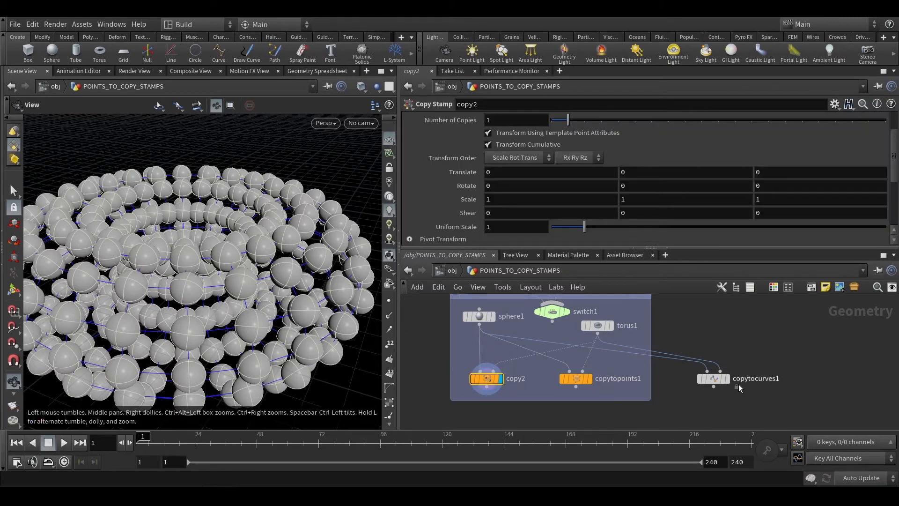
{"action": "mouse_move", "coordinate": [732, 385]}
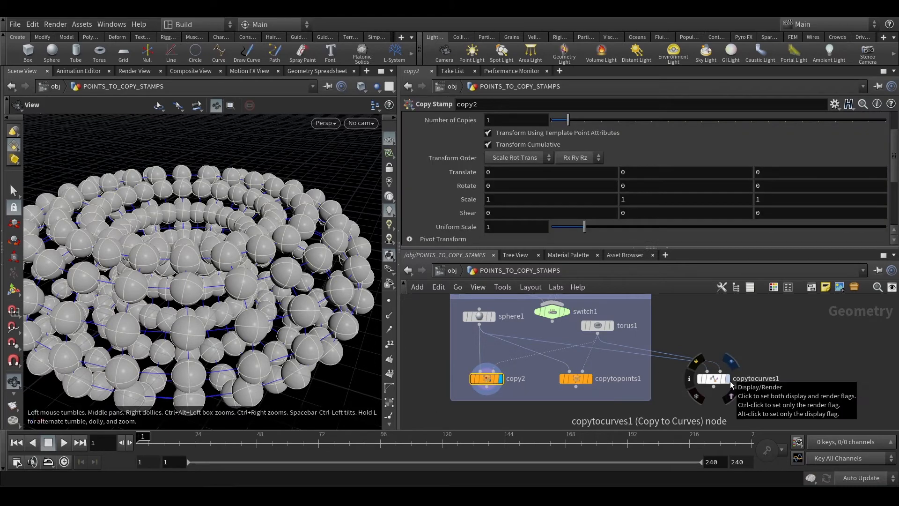
Step: Show copytocurves1's parameters and compare its sphere copies with copytopoints1's, leaving copytocurves1 displayed
{"action": "left_click", "coordinate": [733, 385]}
{"action": "left_click", "coordinate": [713, 378]}
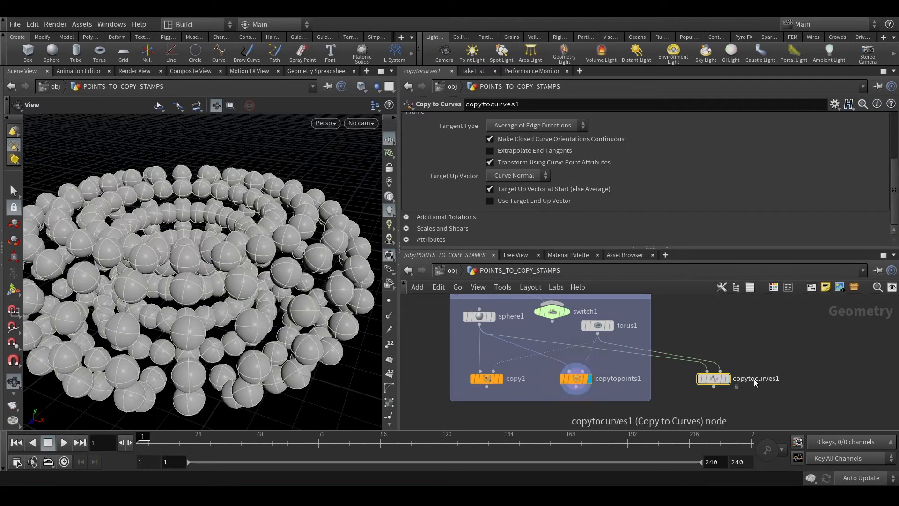
{"action": "mouse_move", "coordinate": [731, 380]}
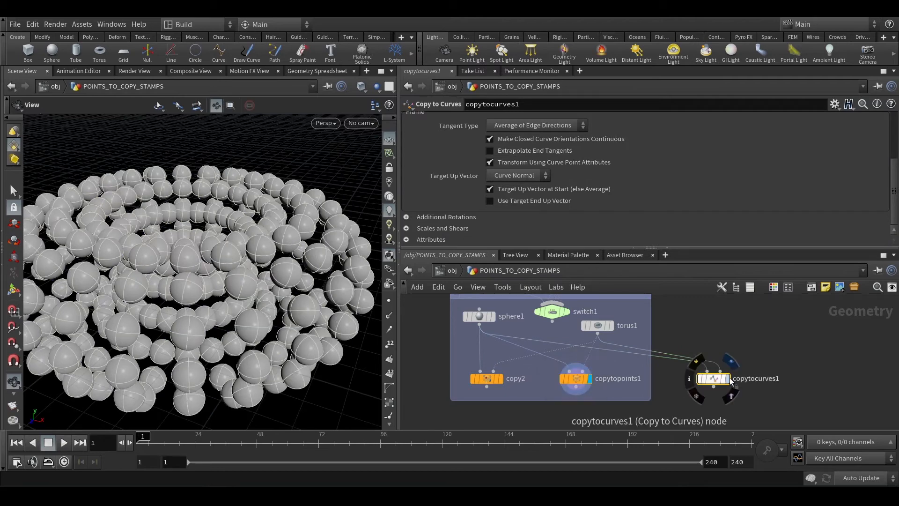
{"action": "left_click", "coordinate": [589, 382]}
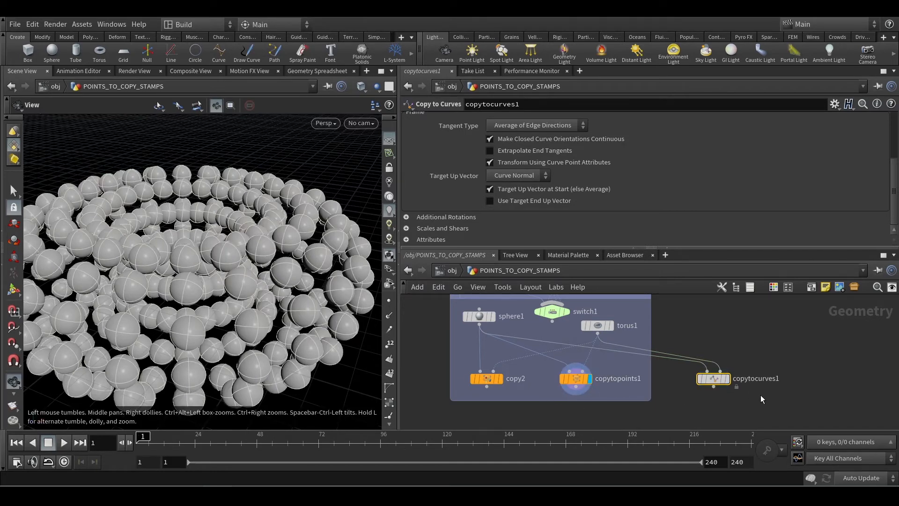
{"action": "left_click", "coordinate": [729, 379]}
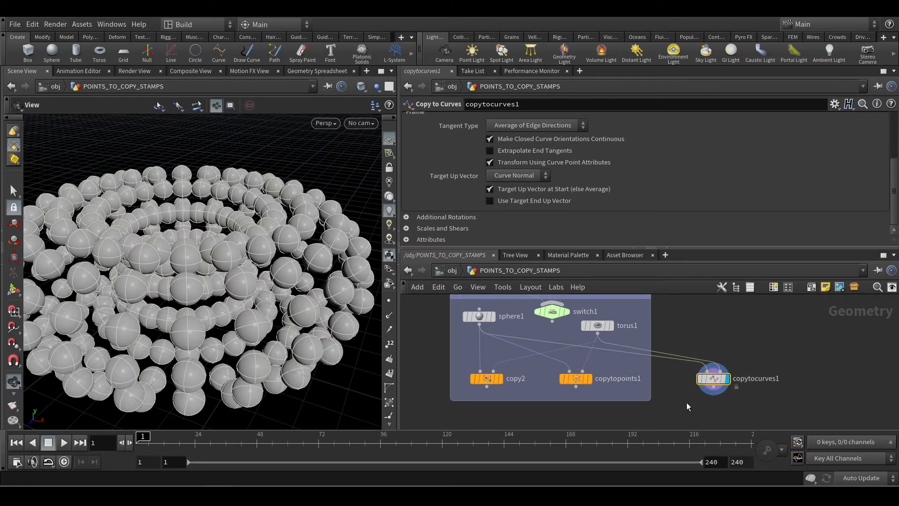
{"action": "left_click_drag", "start_coordinate": [714, 381], "coordinate": [721, 381]}
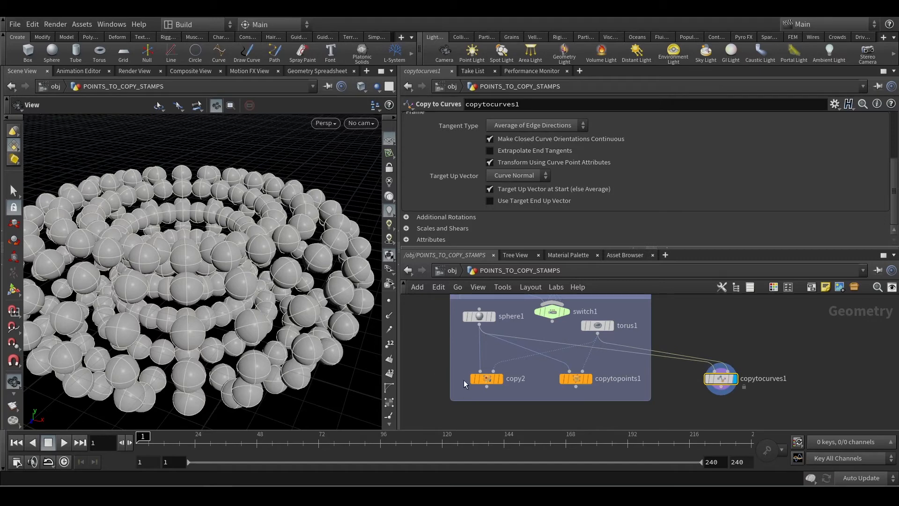
{"action": "mouse_move", "coordinate": [488, 378]}
{"action": "mouse_move", "coordinate": [586, 379]}
{"action": "left_click_drag", "start_coordinate": [798, 355], "coordinate": [475, 402]}
{"action": "left_click", "coordinate": [692, 418]}
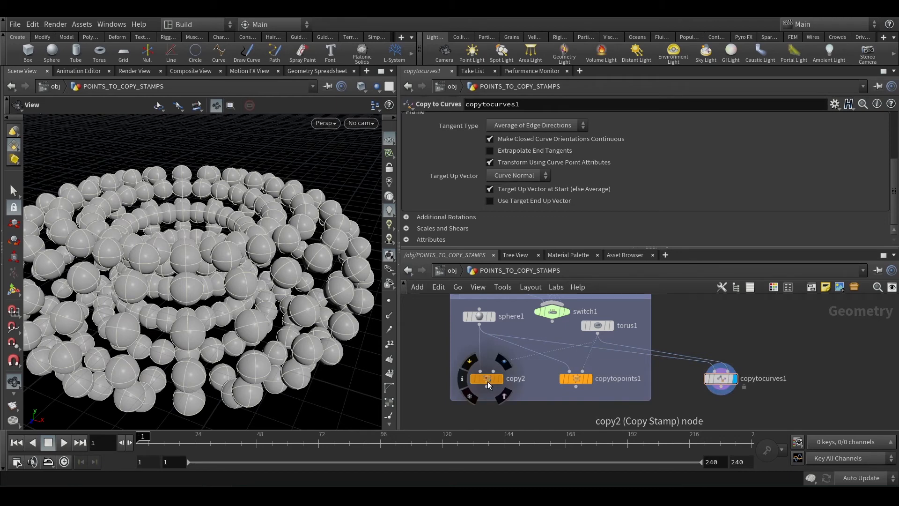
Step: Inspect copy2's general, attribute and stamp parameters, and compare them with copytopoints1's target attribute settings
{"action": "left_click", "coordinate": [488, 381]}
{"action": "scroll", "coordinate": [654, 143], "scroll_direction": "up", "scroll_amount": 3}
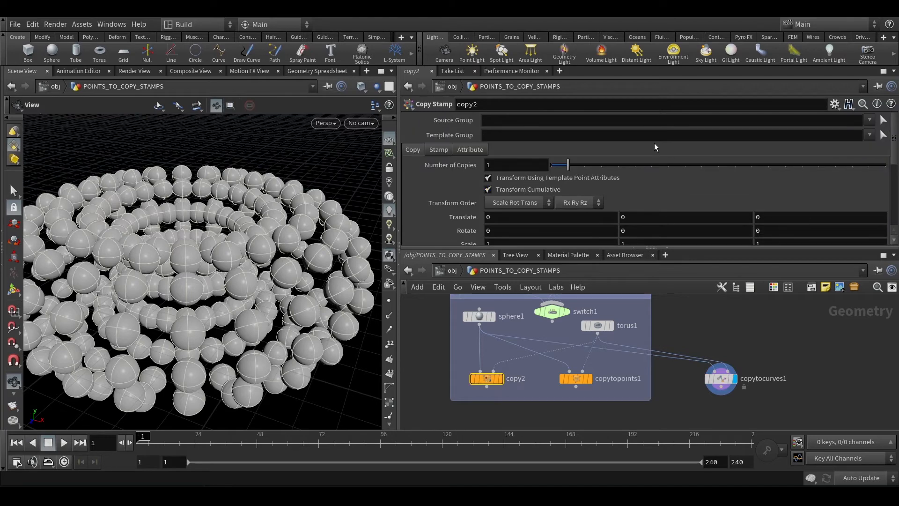
{"action": "left_click", "coordinate": [473, 152]}
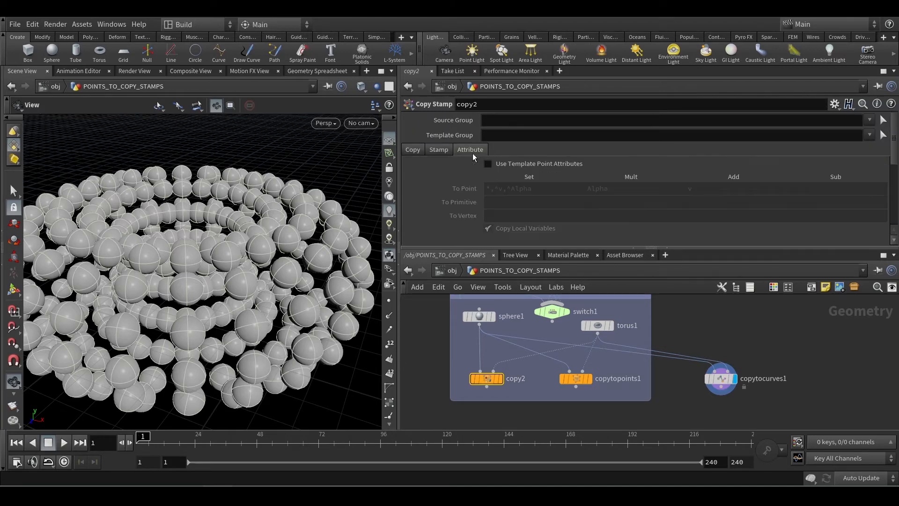
{"action": "left_click", "coordinate": [445, 153]}
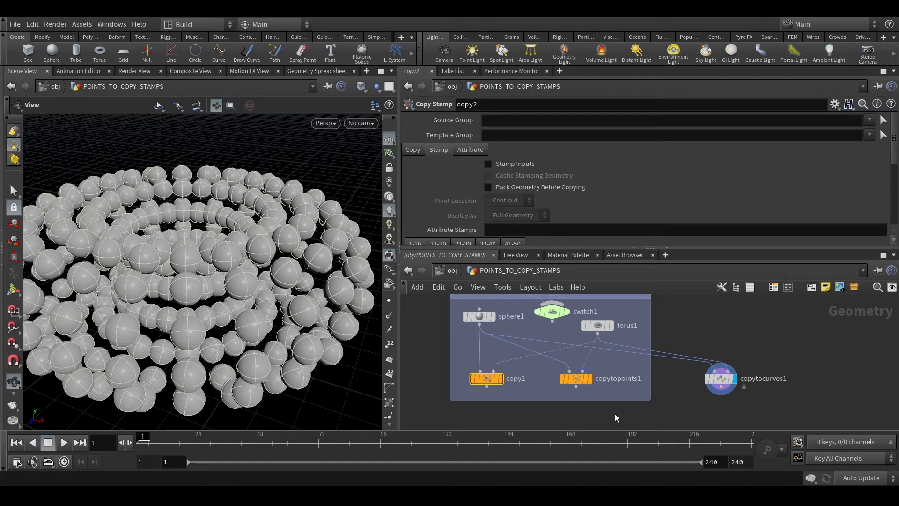
{"action": "left_click", "coordinate": [589, 383]}
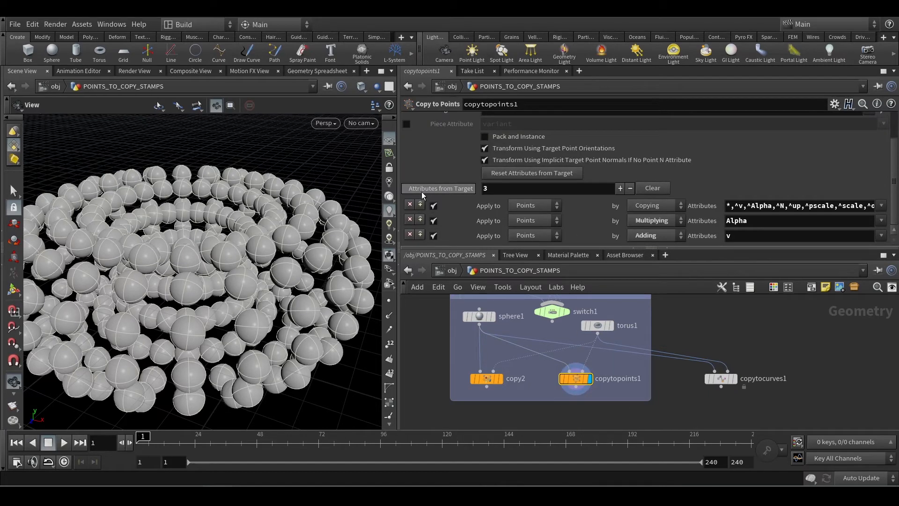
Step: Review copytocurves1's copying and frame parameters, and expand its Attributes section to inspect the attributes taken from the target
{"action": "left_click", "coordinate": [724, 379]}
{"action": "scroll", "coordinate": [654, 145], "scroll_direction": "up", "scroll_amount": 3}
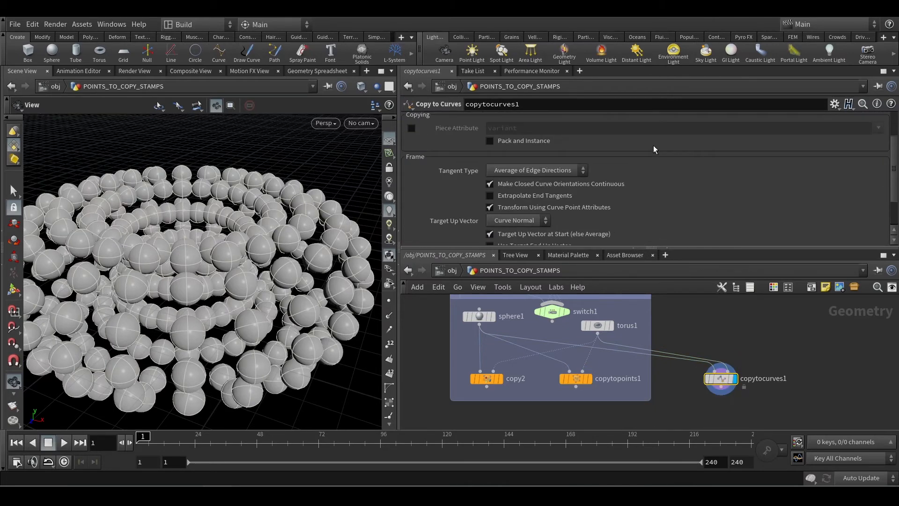
{"action": "scroll", "coordinate": [656, 148], "scroll_direction": "up", "scroll_amount": 2}
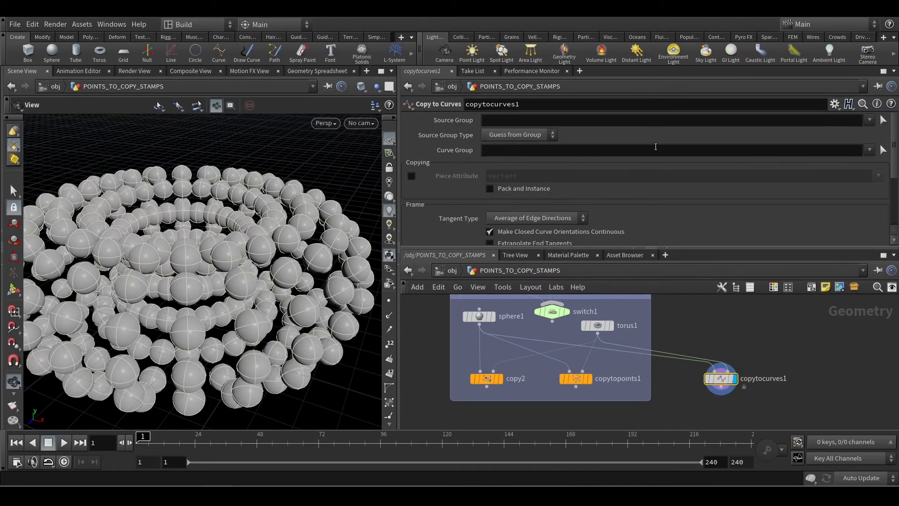
{"action": "scroll", "coordinate": [590, 173], "scroll_direction": "down", "scroll_amount": 1}
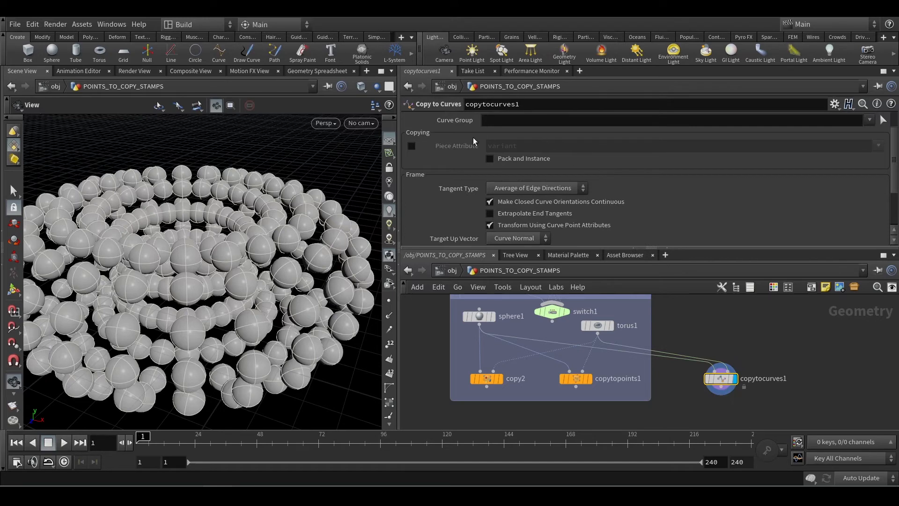
{"action": "scroll", "coordinate": [428, 185], "scroll_direction": "down", "scroll_amount": 2}
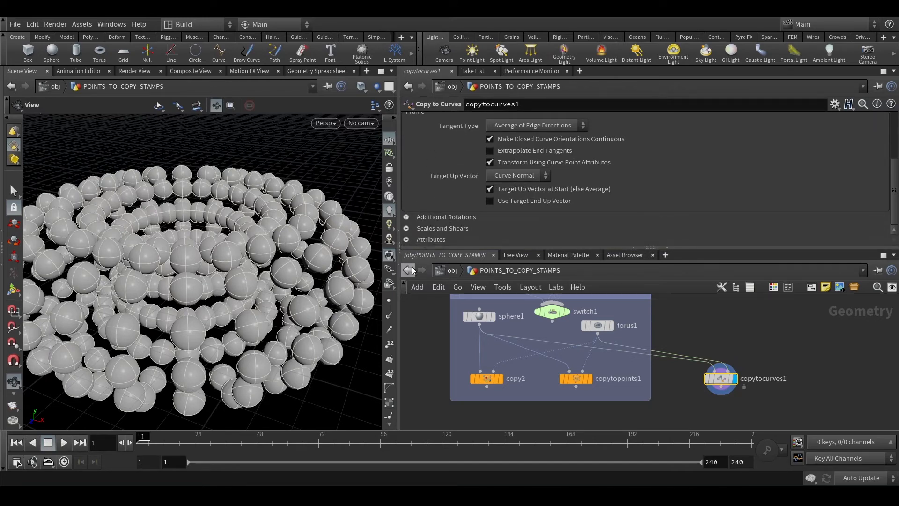
{"action": "left_click", "coordinate": [426, 240]}
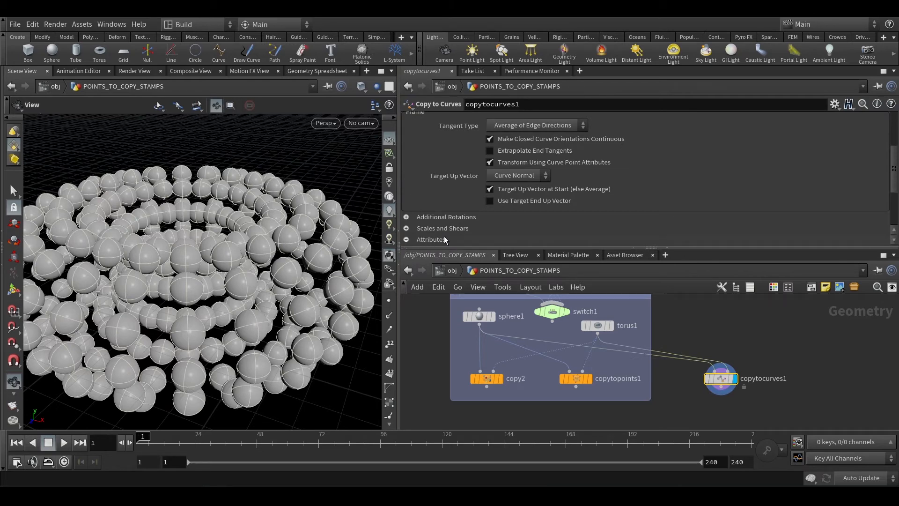
{"action": "scroll", "coordinate": [469, 224], "scroll_direction": "down", "scroll_amount": 2}
{"action": "scroll", "coordinate": [548, 203], "scroll_direction": "down", "scroll_amount": 1}
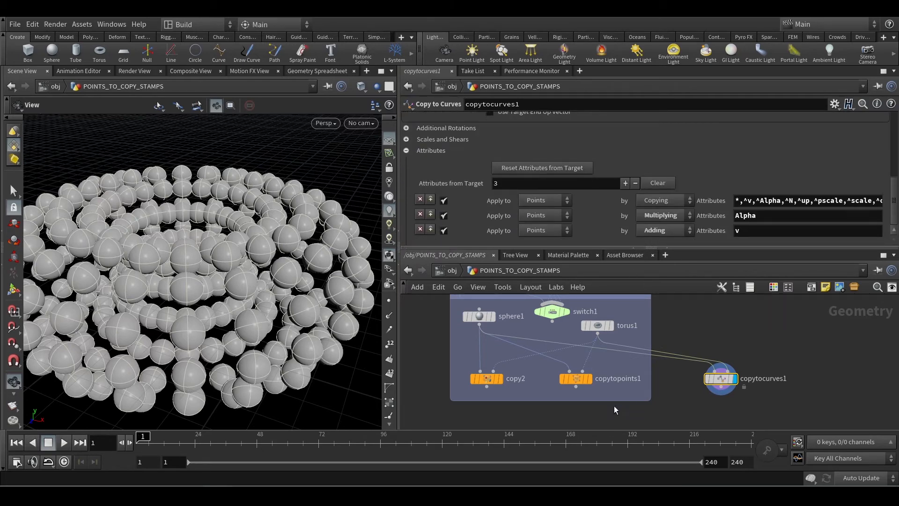
Step: Compare the attribute settings and displayed spheres of copytopoints1 and copy2, and return to copytocurves1
{"action": "left_click", "coordinate": [577, 380]}
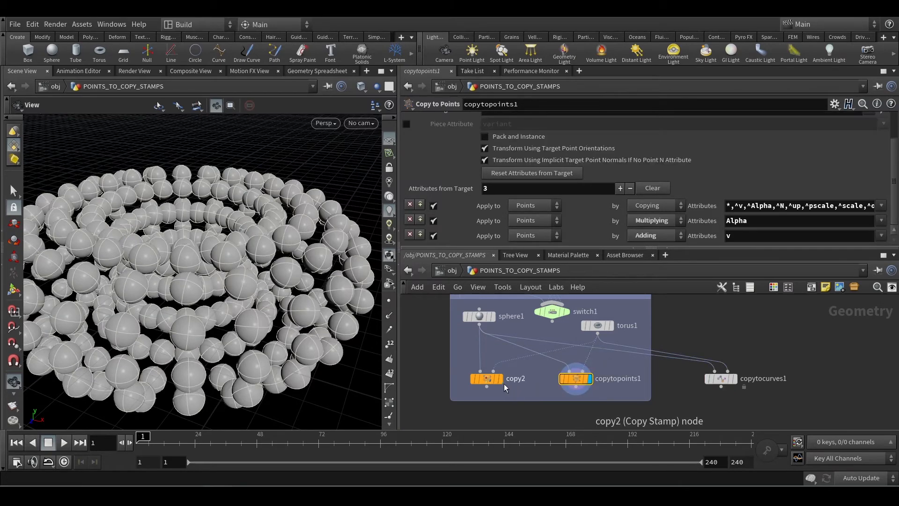
{"action": "left_click", "coordinate": [490, 380]}
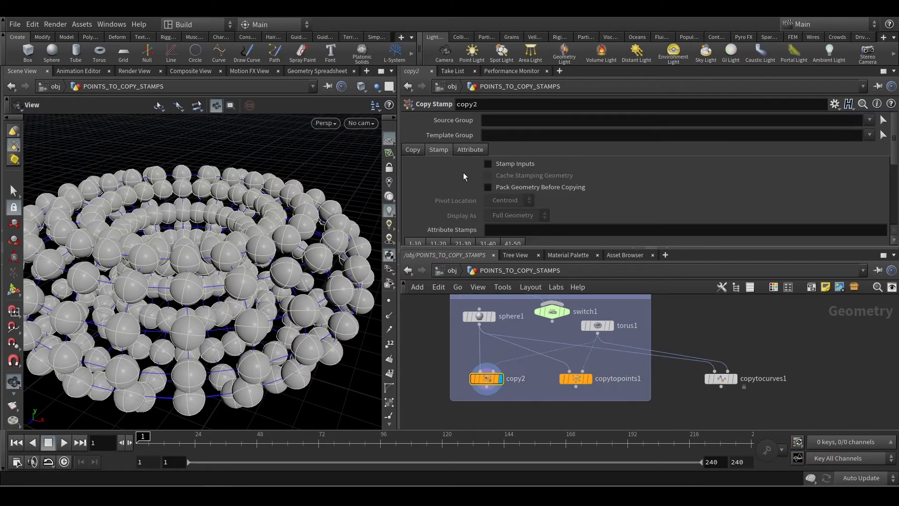
{"action": "left_click", "coordinate": [470, 149]}
{"action": "scroll", "coordinate": [561, 168], "scroll_direction": "down", "scroll_amount": 2}
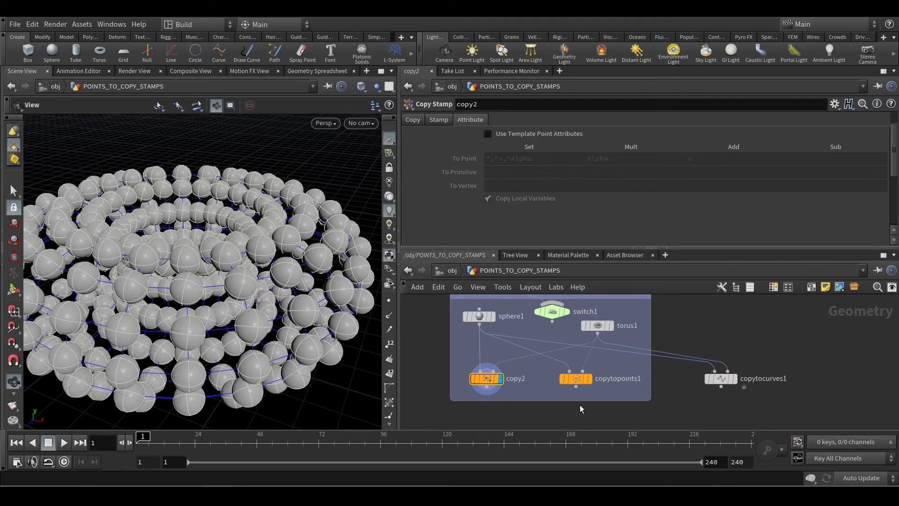
{"action": "left_click", "coordinate": [580, 379]}
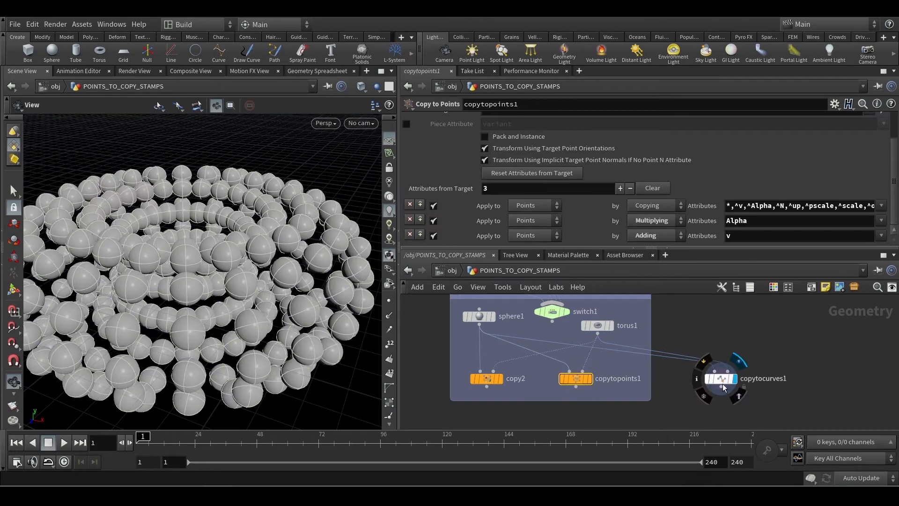
{"action": "left_click", "coordinate": [721, 378]}
{"action": "left_click", "coordinate": [406, 151]}
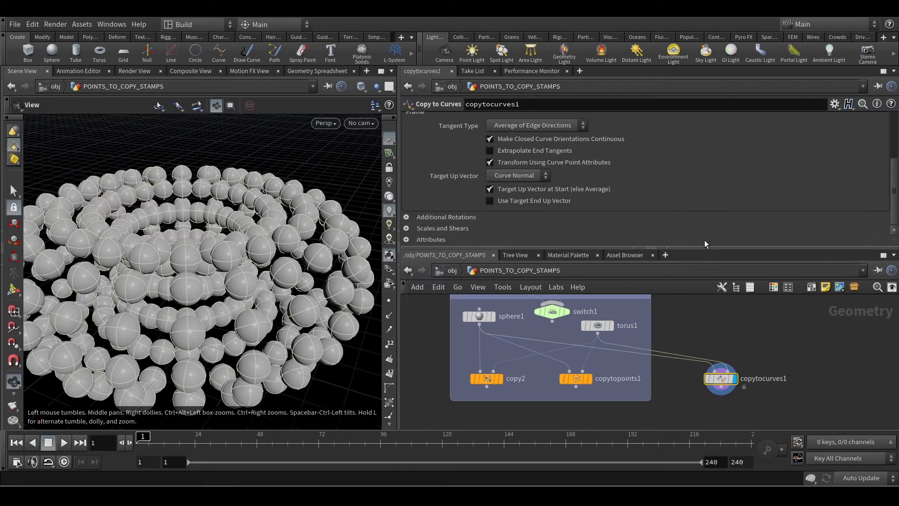
Step: Delete copytocurves1 and rewire copy2's second input from torus1 to switch1
{"action": "left_click_drag", "start_coordinate": [756, 406], "coordinate": [678, 352]}
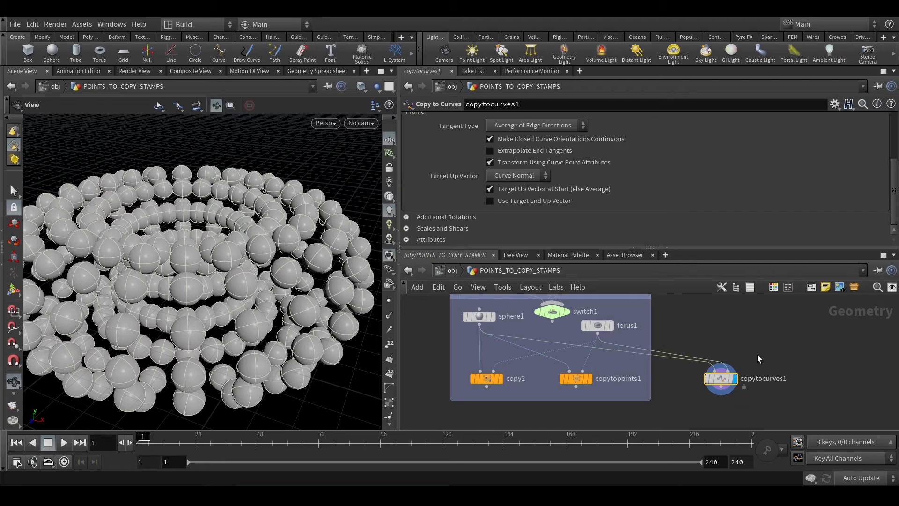
{"action": "key", "text": "Delete"}
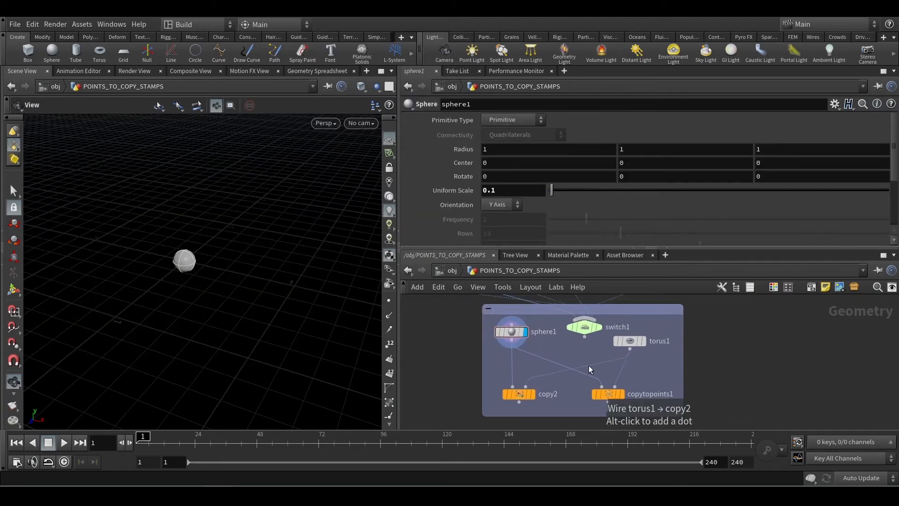
{"action": "left_click_drag", "start_coordinate": [589, 365], "coordinate": [585, 341]}
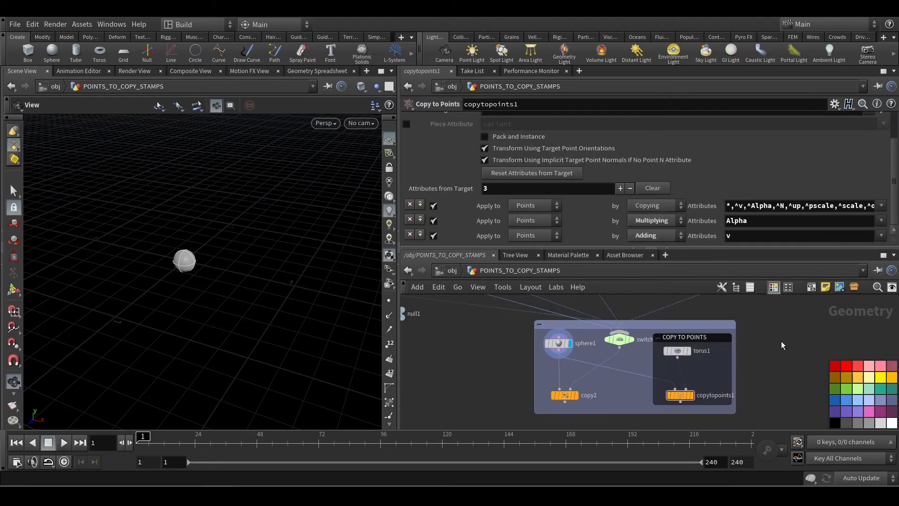
Step: Enclose torus1 and copytopoints1 in a dark network box titled COPY TO POINTS, and save the scene from the object level
{"action": "key", "text": "c"}
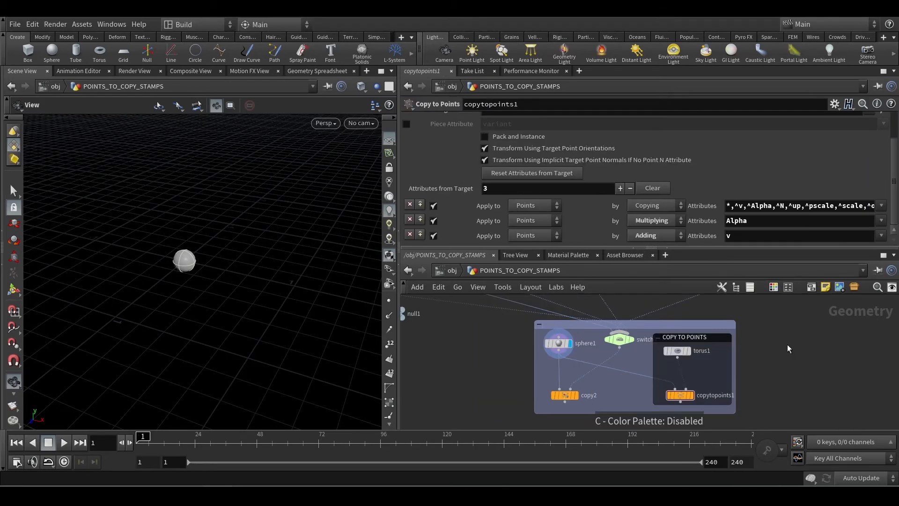
{"action": "scroll", "coordinate": [768, 349], "scroll_direction": "down", "scroll_amount": 3}
{"action": "key", "text": "u"}
{"action": "key", "text": "ctrl+s"}
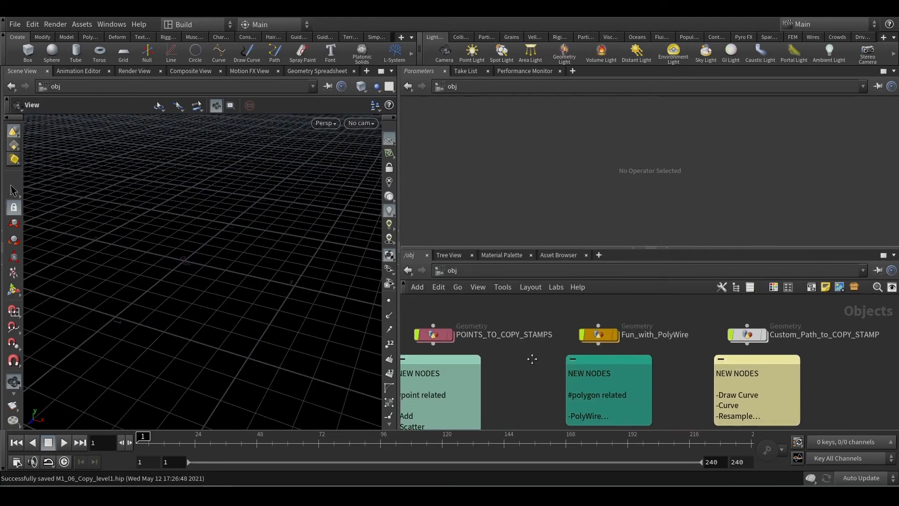
Step: Open the Custom_Path_to_COPY_STAMP network and look over its path geometry and the drawcurve1, curve1 and resample1 nodes
{"action": "scroll", "coordinate": [705, 353], "scroll_direction": "up", "scroll_amount": 3}
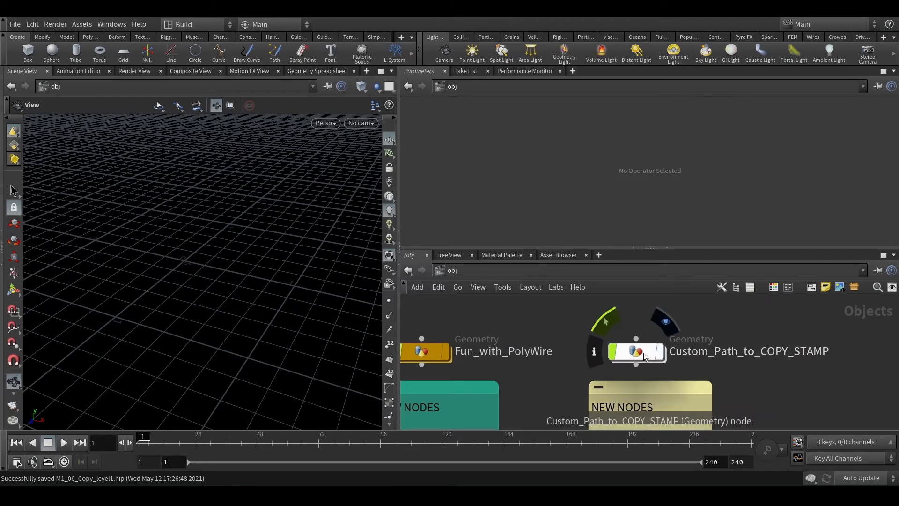
{"action": "double_click", "coordinate": [644, 355]}
{"action": "scroll", "coordinate": [281, 286], "scroll_direction": "down", "scroll_amount": 3}
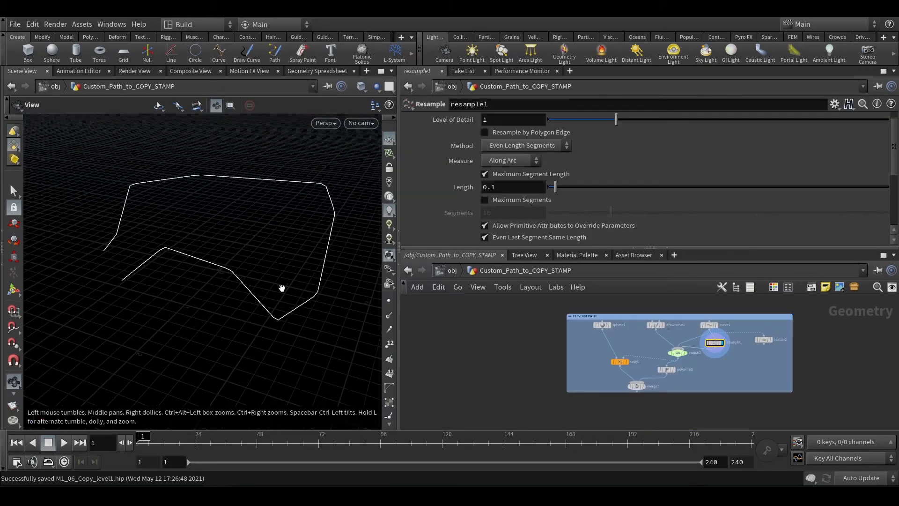
{"action": "left_click_drag", "start_coordinate": [283, 289], "coordinate": [240, 274]}
{"action": "scroll", "coordinate": [745, 351], "scroll_direction": "up", "scroll_amount": 3}
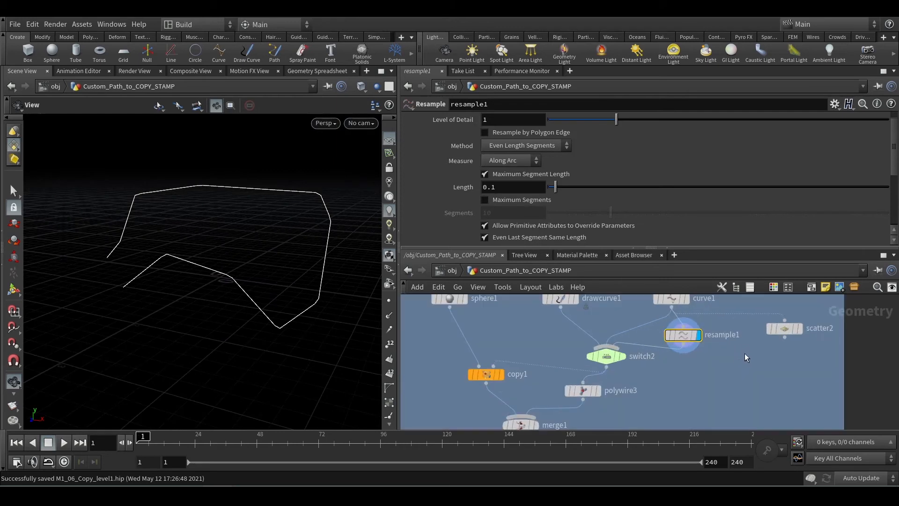
{"action": "scroll", "coordinate": [730, 361], "scroll_direction": "down", "scroll_amount": 3}
{"action": "scroll", "coordinate": [716, 367], "scroll_direction": "up", "scroll_amount": 2}
{"action": "scroll", "coordinate": [739, 363], "scroll_direction": "down", "scroll_amount": 2}
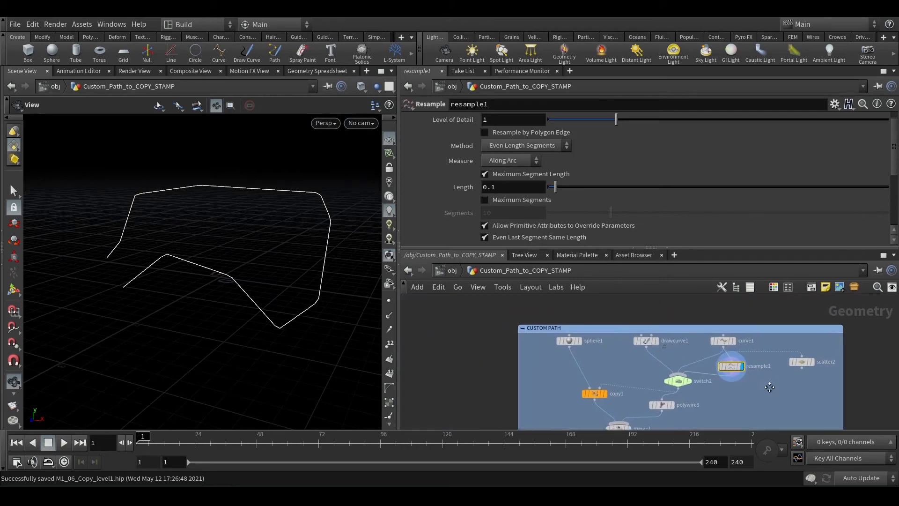
{"action": "scroll", "coordinate": [657, 344], "scroll_direction": "up", "scroll_amount": 4}
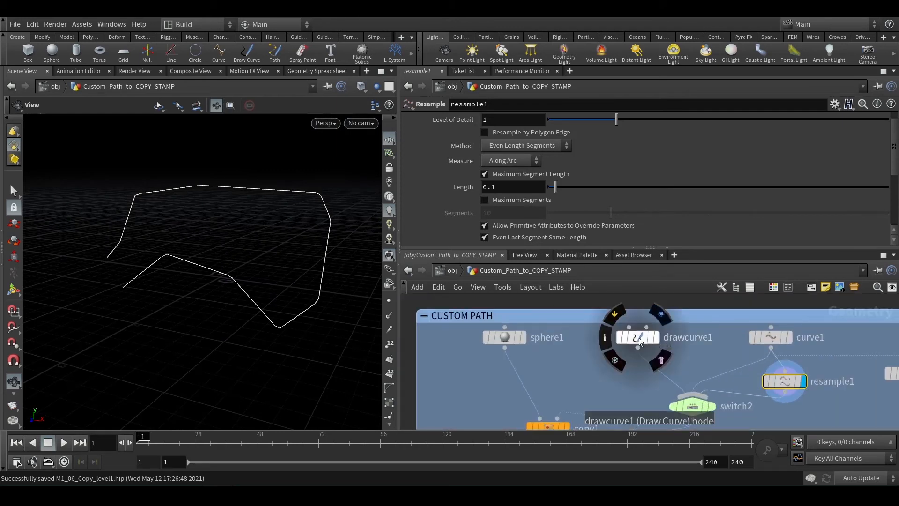
{"action": "mouse_move", "coordinate": [791, 345]}
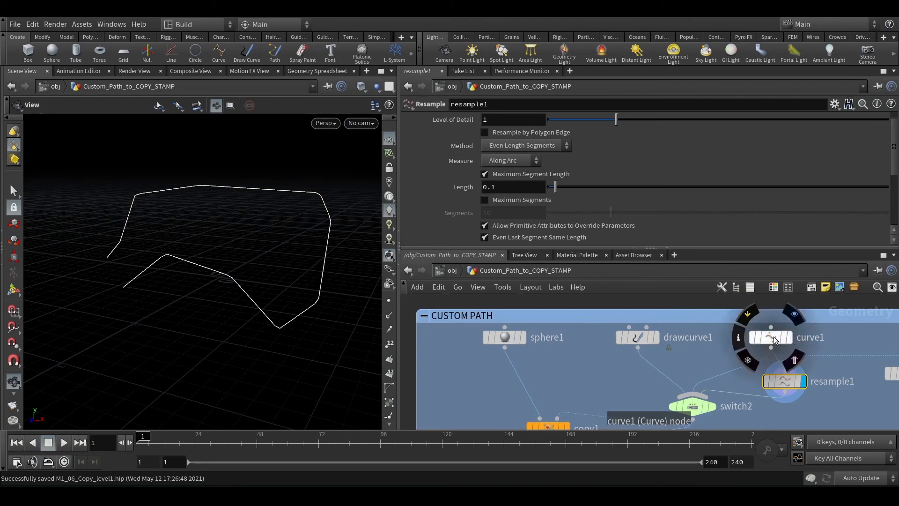
{"action": "scroll", "coordinate": [749, 365], "scroll_direction": "down", "scroll_amount": 5}
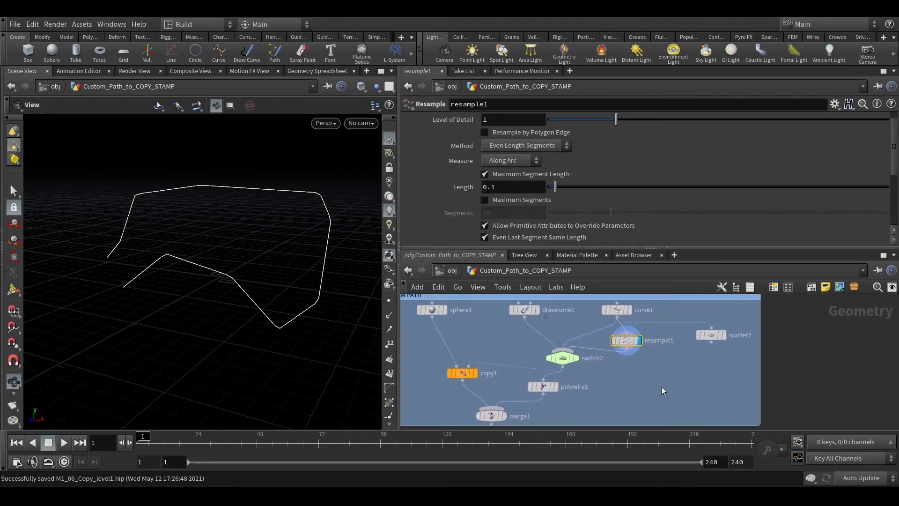
Step: Add a Copy to Curves node outside the CUSTOM PATH network box
{"action": "key", "text": "Tab"}
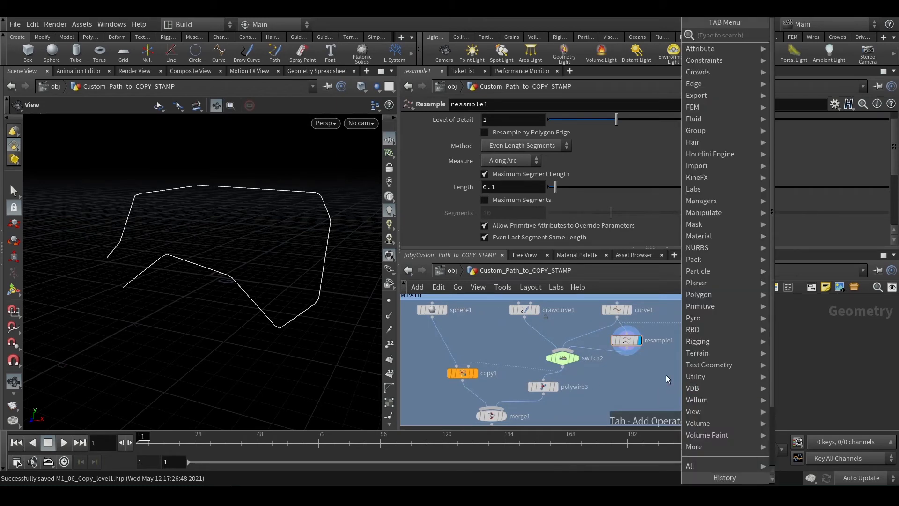
{"action": "type", "text": "copy cur"}
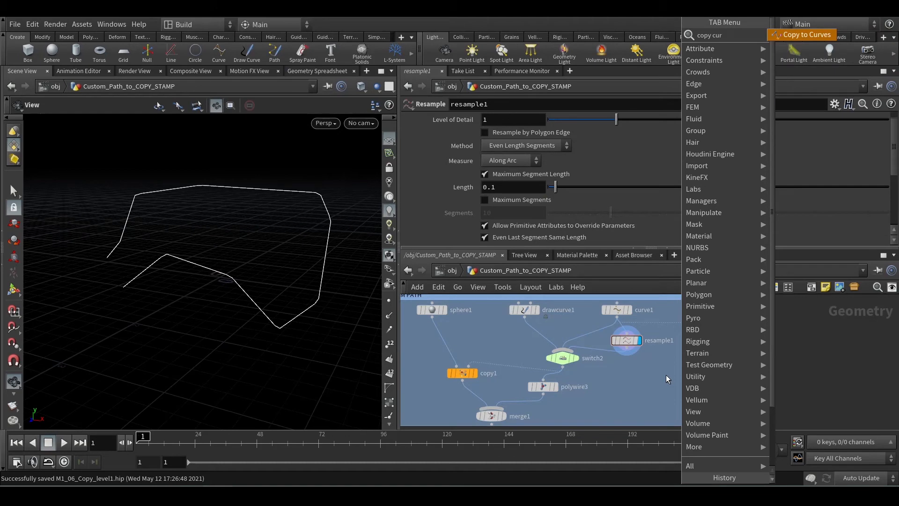
{"action": "key", "text": "Return"}
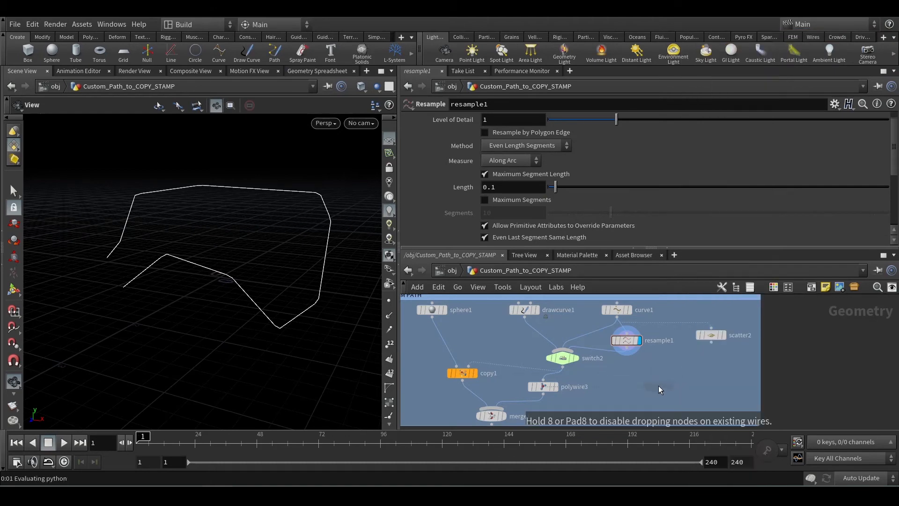
{"action": "left_click", "coordinate": [659, 384]}
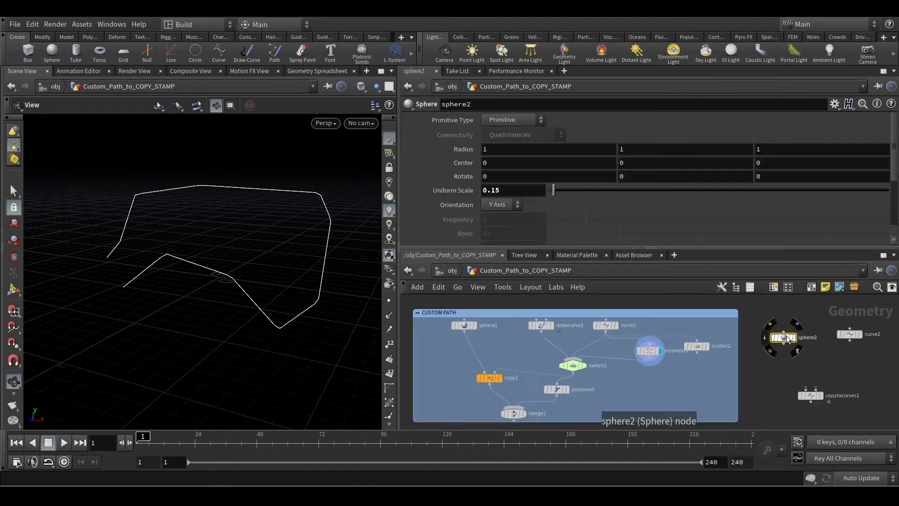
Step: Place duplicates of sphere1 and curve1 beside the CUSTOM PATH box, arranged above the Copy to Curves node
{"action": "left_click_drag", "start_coordinate": [788, 339], "coordinate": [783, 332]}
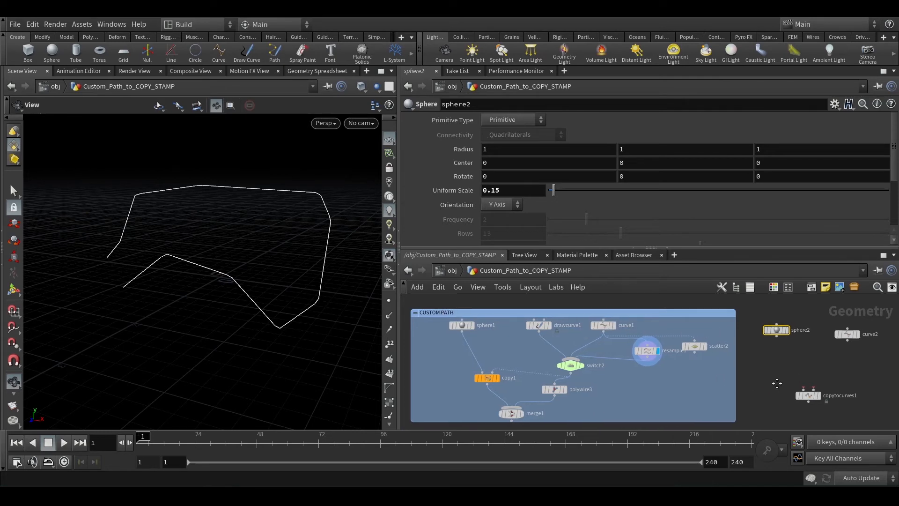
{"action": "middle_click_drag", "start_coordinate": [777, 381], "coordinate": [630, 383]}
{"action": "scroll", "coordinate": [630, 387], "scroll_direction": "up", "scroll_amount": 3}
{"action": "left_click_drag", "start_coordinate": [630, 392], "coordinate": [654, 376]}
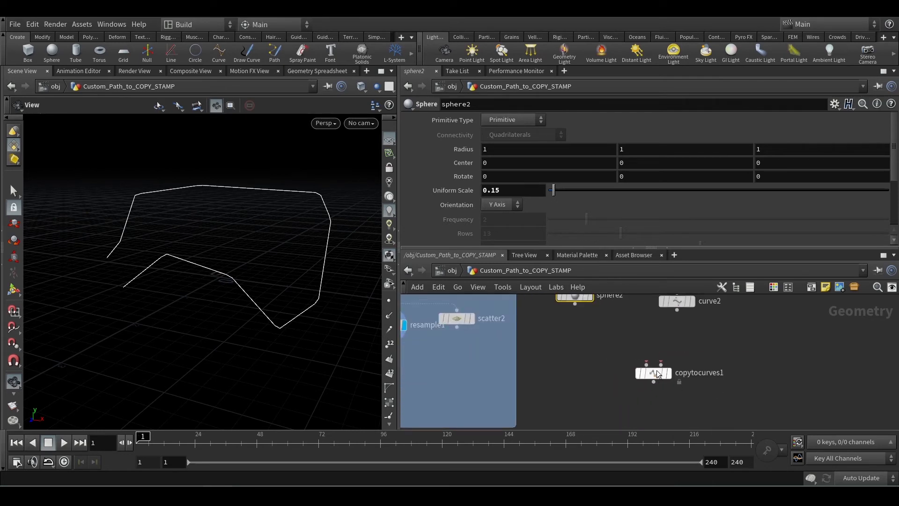
{"action": "middle_click_drag", "start_coordinate": [655, 376], "coordinate": [656, 401]}
{"action": "left_click_drag", "start_coordinate": [679, 328], "coordinate": [719, 323]}
Step: Duplicate scatter2 outside the CUSTOM PATH box, above sphere2
{"action": "key", "text": "h"}
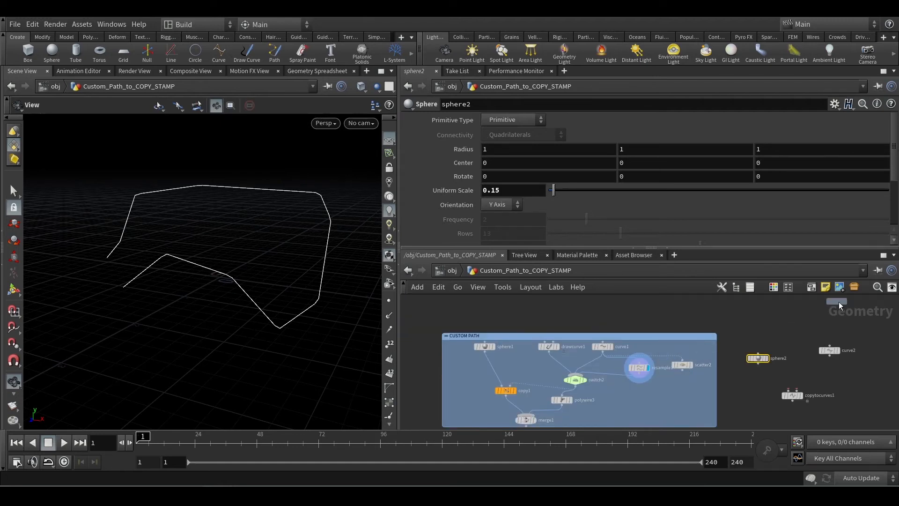
{"action": "left_click_drag", "start_coordinate": [691, 370], "coordinate": [774, 326], "text": "alt"}
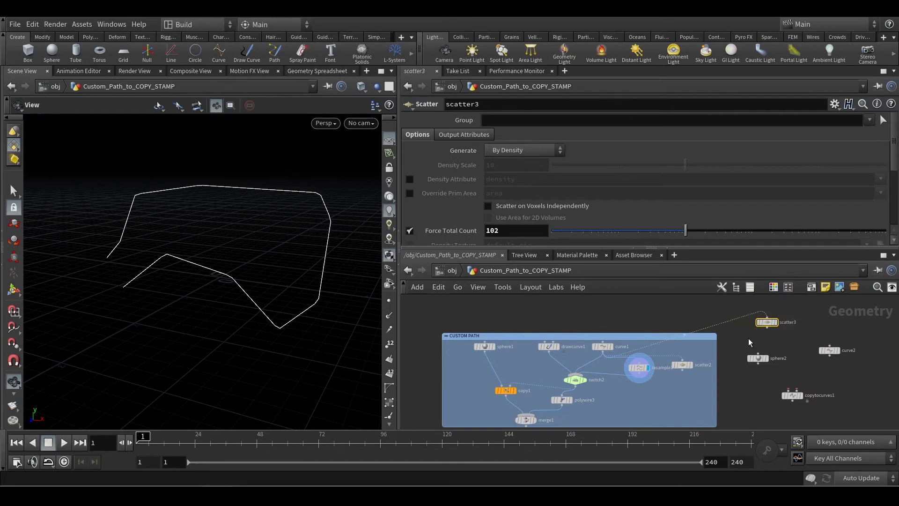
Step: Connect sphere2 and curve2 to the two inputs of copytocurves1 and display the Copy to Curves result
{"action": "scroll", "coordinate": [689, 365], "scroll_direction": "up", "scroll_amount": 5}
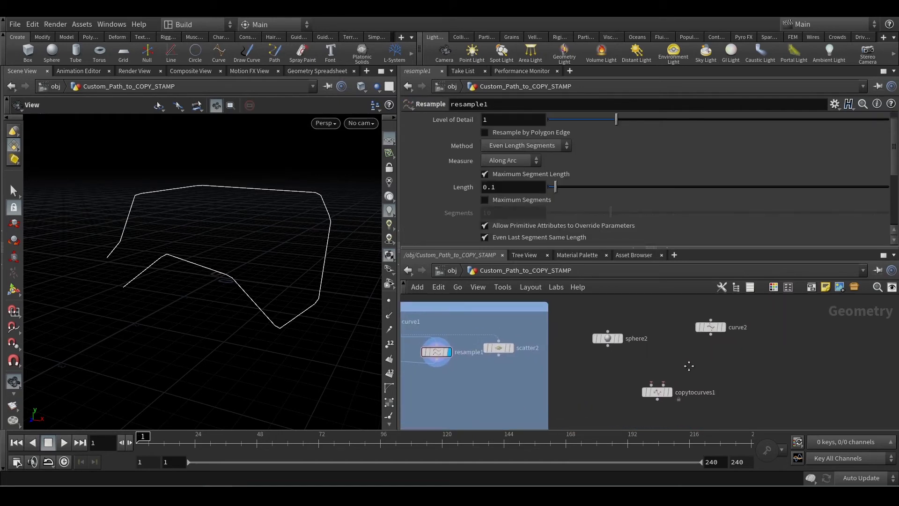
{"action": "left_click_drag", "start_coordinate": [714, 309], "coordinate": [707, 326]}
{"action": "left_click_drag", "start_coordinate": [566, 336], "coordinate": [616, 393]}
{"action": "left_click_drag", "start_coordinate": [707, 336], "coordinate": [646, 392]}
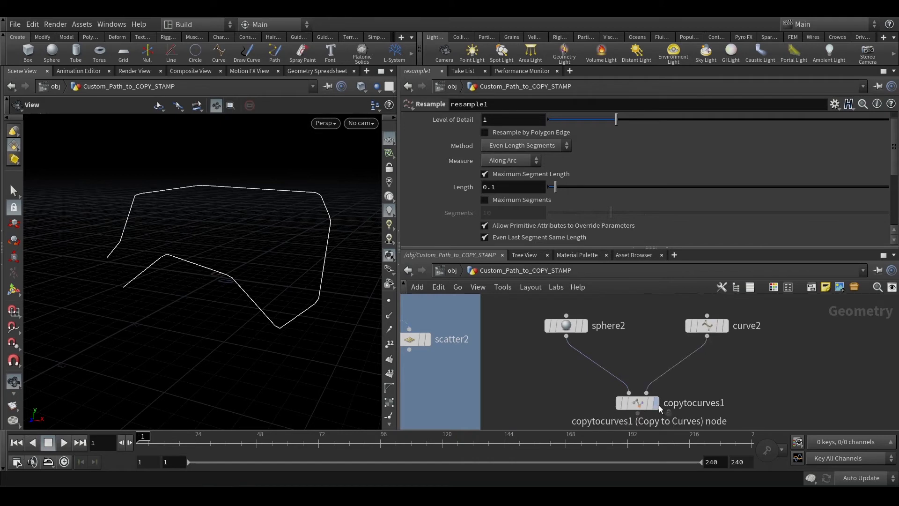
{"action": "left_click", "coordinate": [656, 402]}
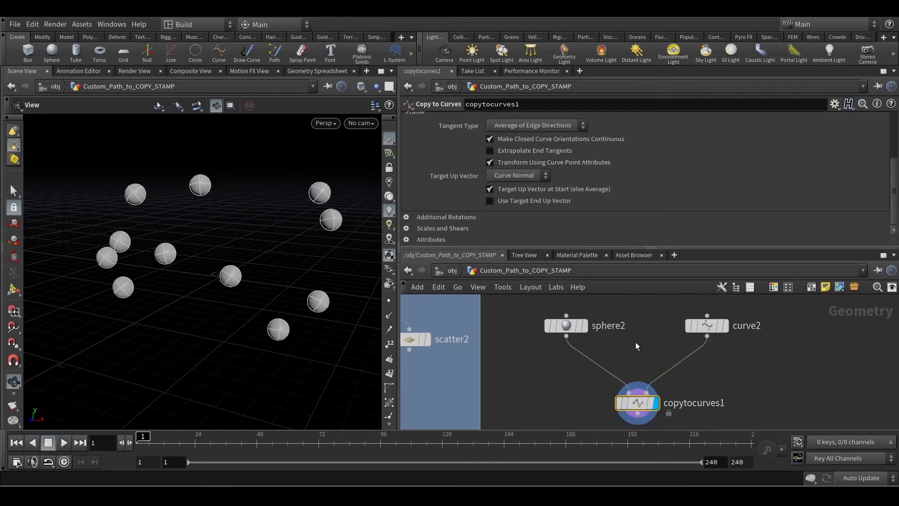
Step: Duplicate resample1 and insert the copy on the connection between curve2 and copytocurves1
{"action": "scroll", "coordinate": [654, 352], "scroll_direction": "down", "scroll_amount": 3}
{"action": "middle_click_drag", "start_coordinate": [682, 335], "coordinate": [749, 346]}
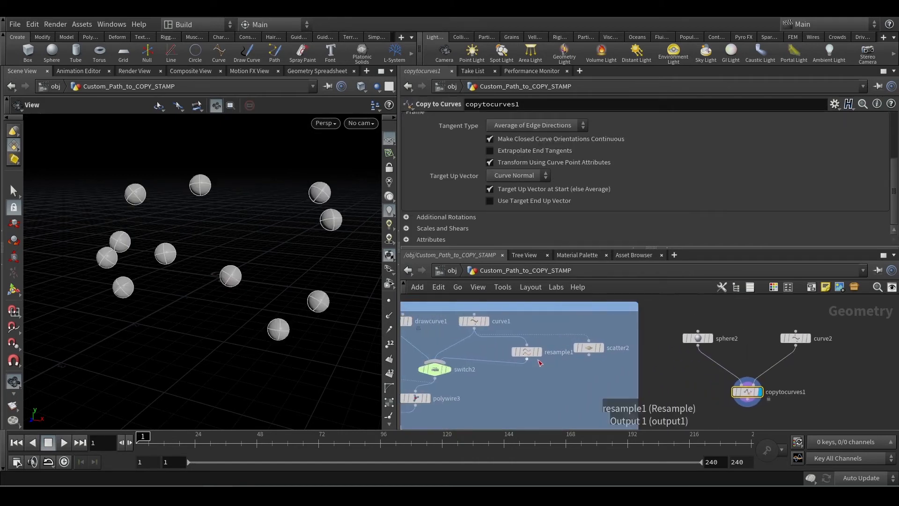
{"action": "left_click_drag", "start_coordinate": [527, 352], "coordinate": [785, 376], "text": "alt"}
{"action": "scroll", "coordinate": [804, 376], "scroll_direction": "up", "scroll_amount": 2}
{"action": "scroll", "coordinate": [829, 383], "scroll_direction": "up", "scroll_amount": 2}
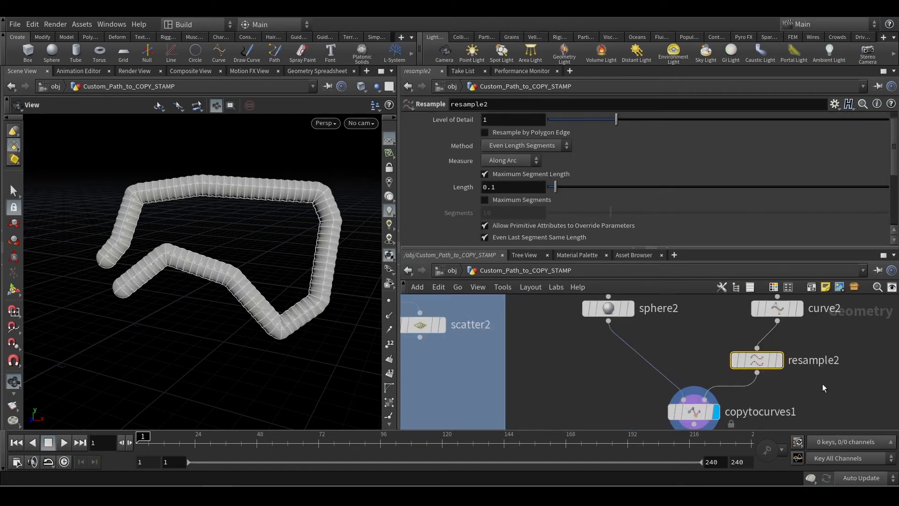
Step: Set sphere2's uniform scale to 0.05 and inspect the copies along the path
{"action": "left_click", "coordinate": [599, 309]}
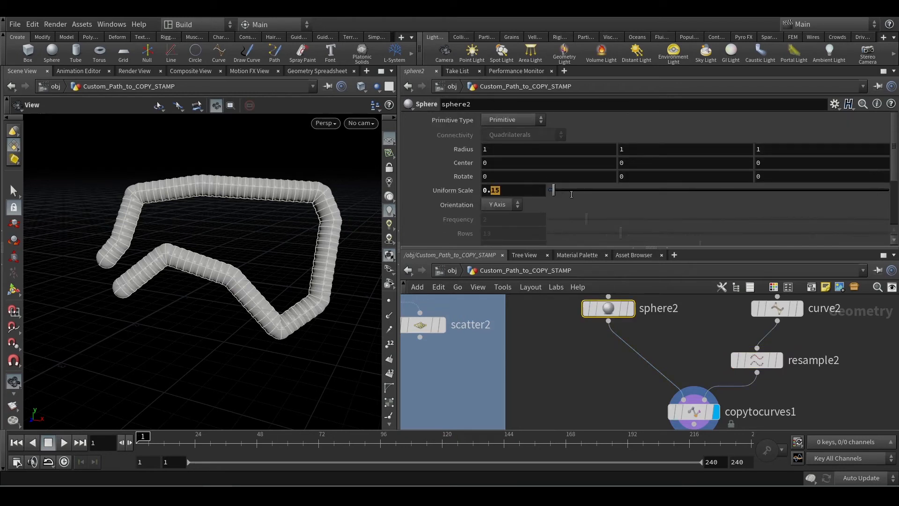
{"action": "double_click", "coordinate": [493, 191]}
{"action": "type", "text": "05"}
{"action": "key", "text": "Return"}
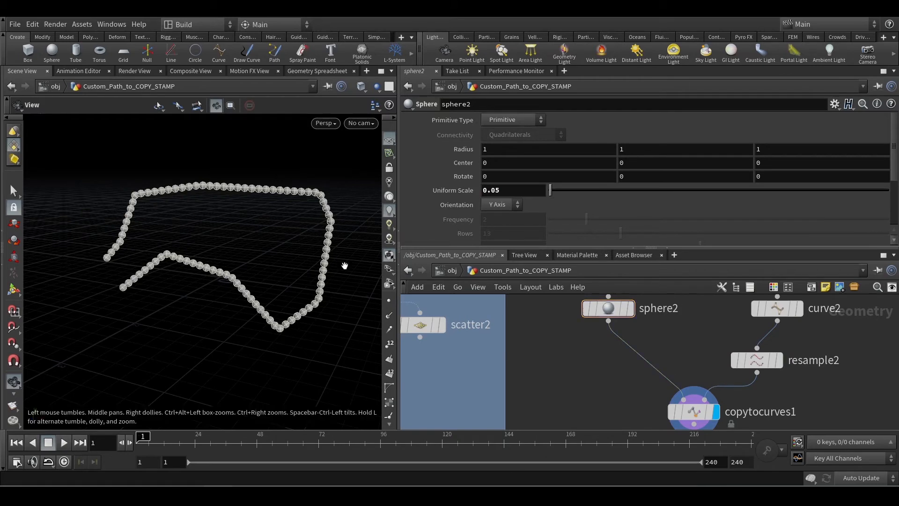
{"action": "scroll", "coordinate": [305, 271], "scroll_direction": "up", "scroll_amount": 3}
{"action": "mouse_move", "coordinate": [259, 302]}
{"action": "left_mouse_down"}
{"action": "mouse_move", "coordinate": [274, 301]}
{"action": "mouse_move", "coordinate": [243, 272]}
{"action": "mouse_move", "coordinate": [253, 289]}
{"action": "left_mouse_up"}
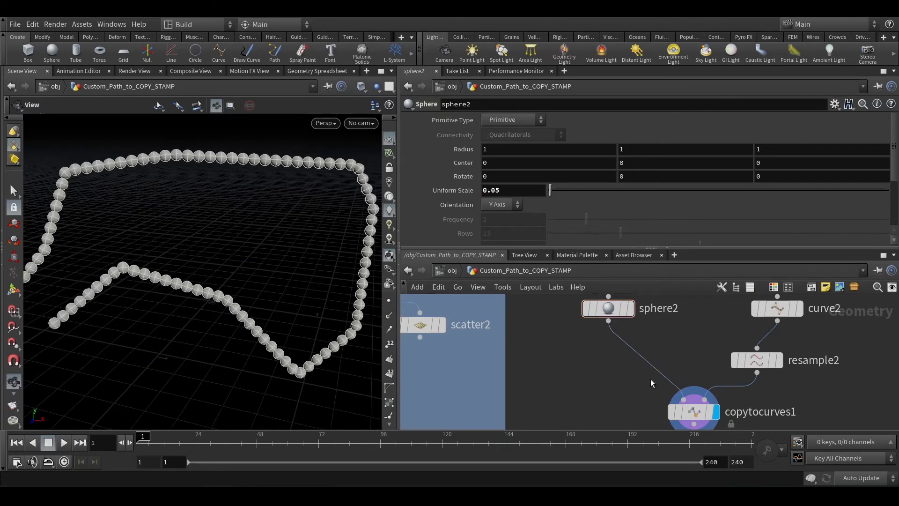
Step: Add a Box node beside curve2 and connect it to the curve input of copytocurves1 in place of resample2
{"action": "middle_click_drag", "start_coordinate": [769, 403], "coordinate": [692, 381]}
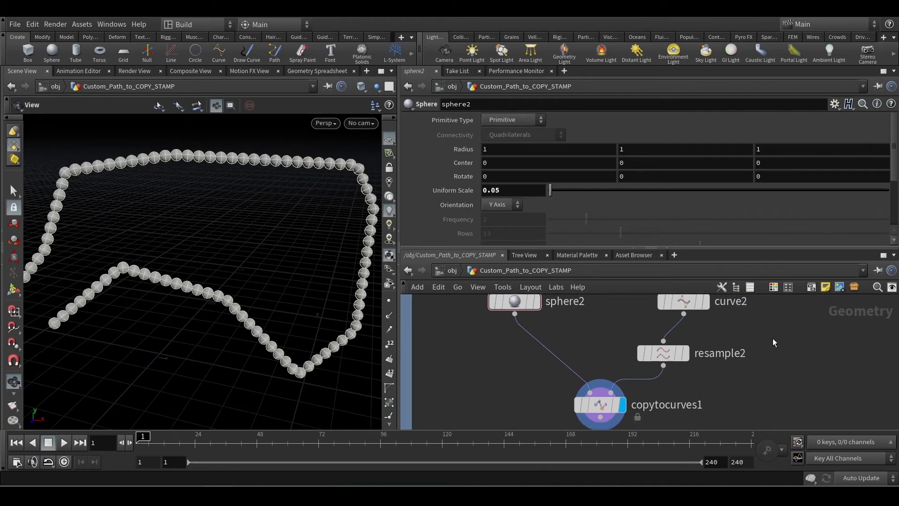
{"action": "key", "text": "Tab"}
{"action": "key", "text": "Escape"}
{"action": "key", "text": "Tab"}
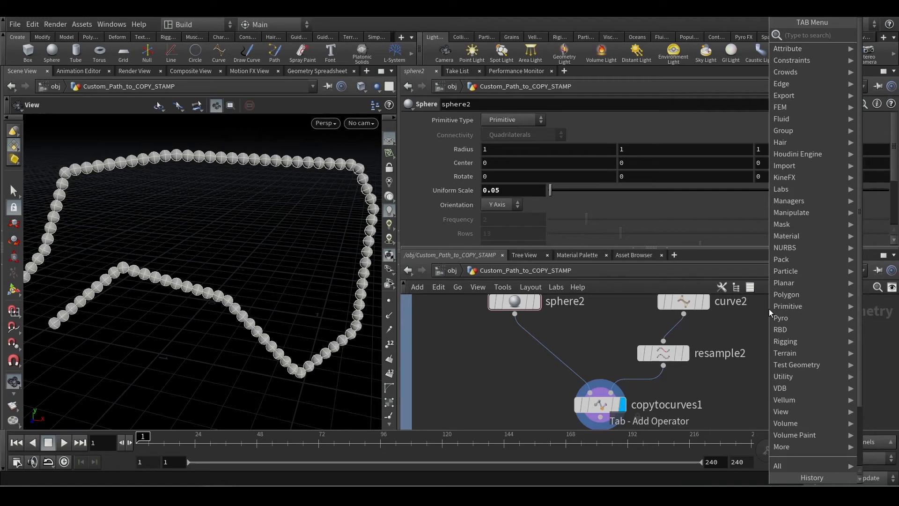
{"action": "type", "text": "box"}
{"action": "key", "text": "Return"}
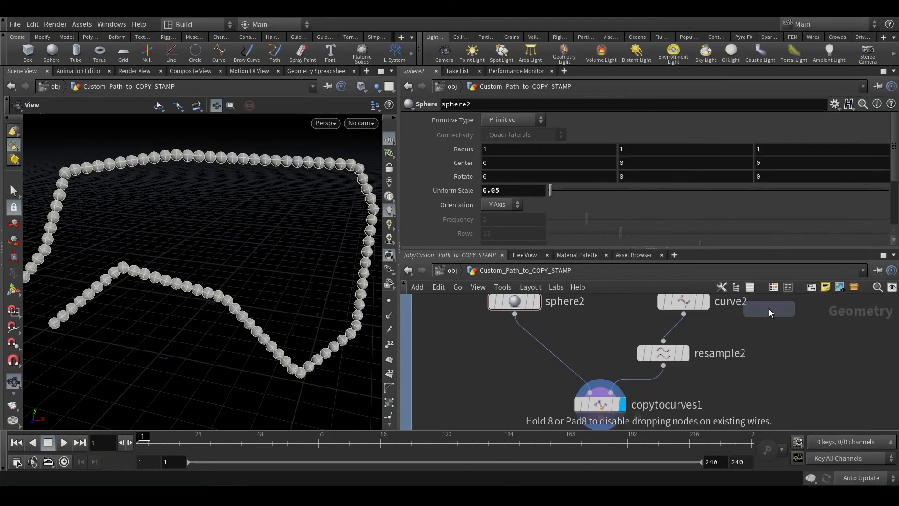
{"action": "left_click", "coordinate": [778, 317]}
{"action": "left_click_drag", "start_coordinate": [777, 330], "coordinate": [611, 392]}
Step: Show box1 as a template to check where the spheres sit on it, and turn the template back off
{"action": "left_click", "coordinate": [795, 317]}
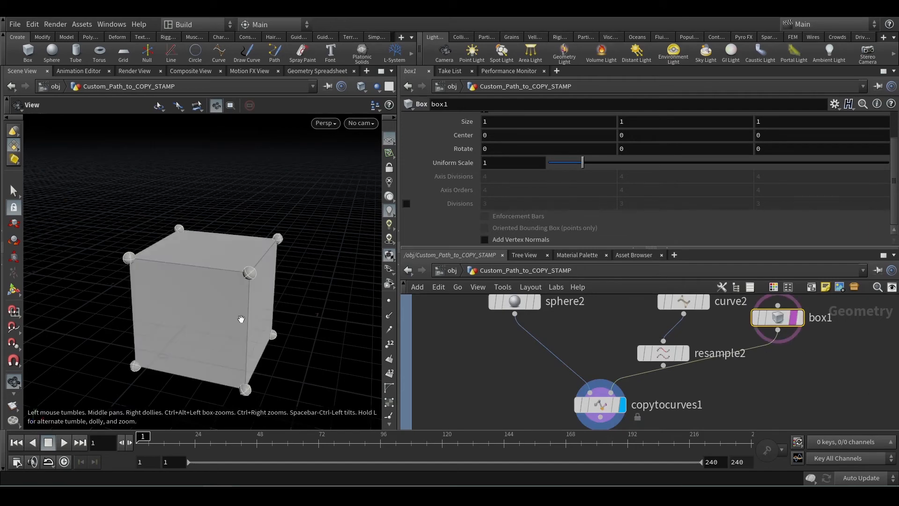
{"action": "key", "text": "h"}
{"action": "left_click", "coordinate": [796, 317]}
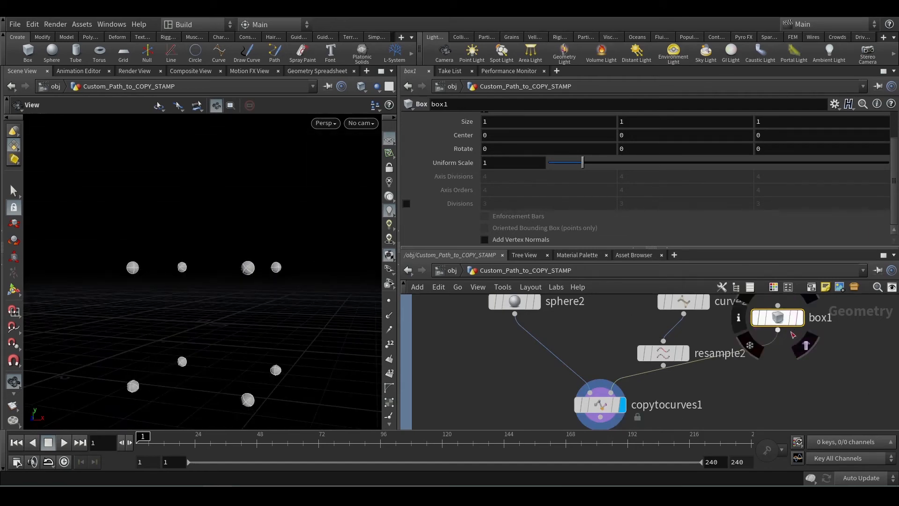
{"action": "middle_click_drag", "start_coordinate": [856, 371], "coordinate": [862, 396]}
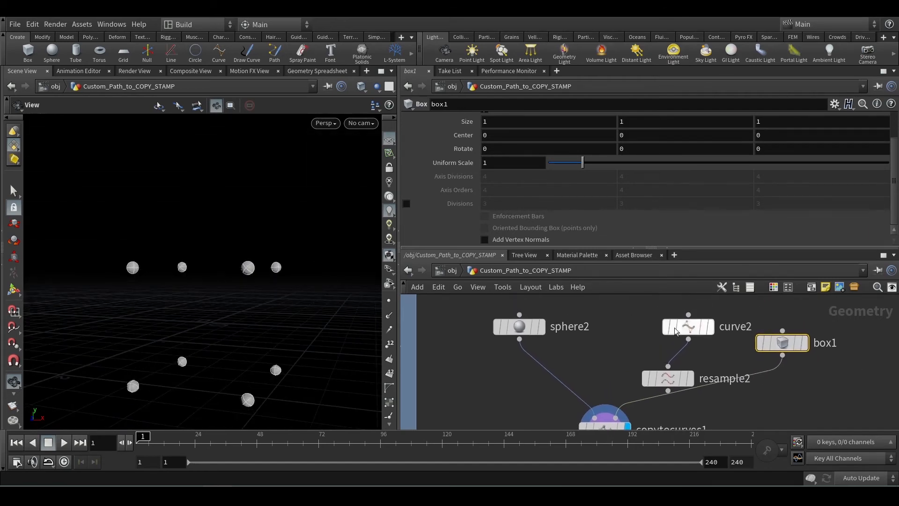
Step: Reconnect resample2 to the curve input of copytocurves1 and delete box1
{"action": "left_click_drag", "start_coordinate": [622, 304], "coordinate": [682, 354]}
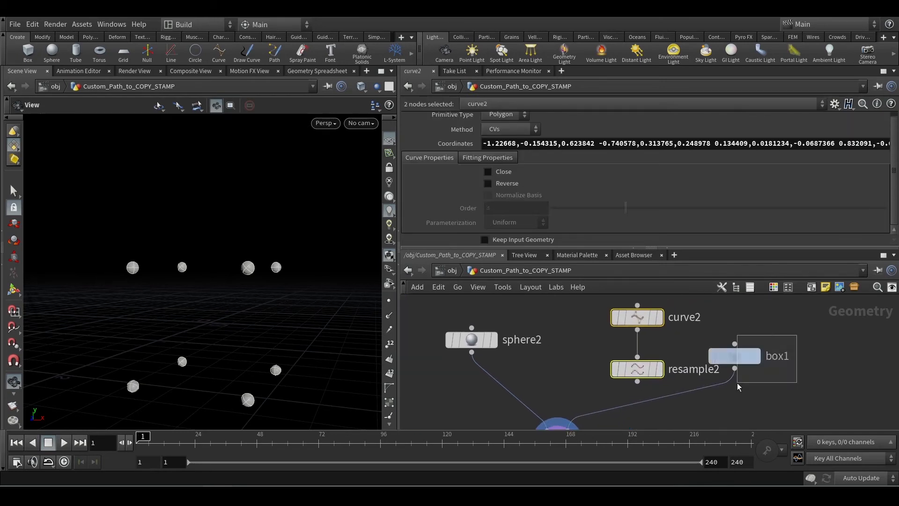
{"action": "left_click", "coordinate": [735, 354]}
{"action": "left_click_drag", "start_coordinate": [607, 408], "coordinate": [637, 383]}
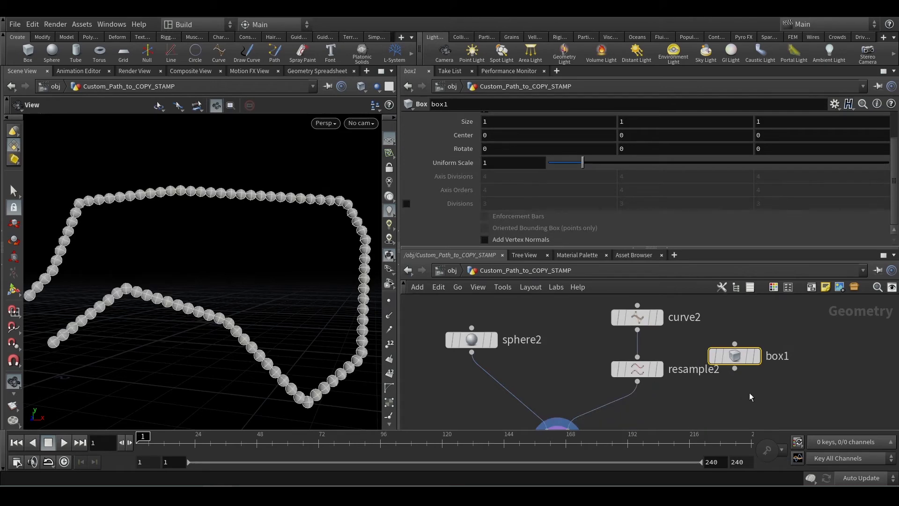
{"action": "key", "text": "Delete"}
{"action": "middle_click_drag", "start_coordinate": [743, 345], "coordinate": [774, 349]}
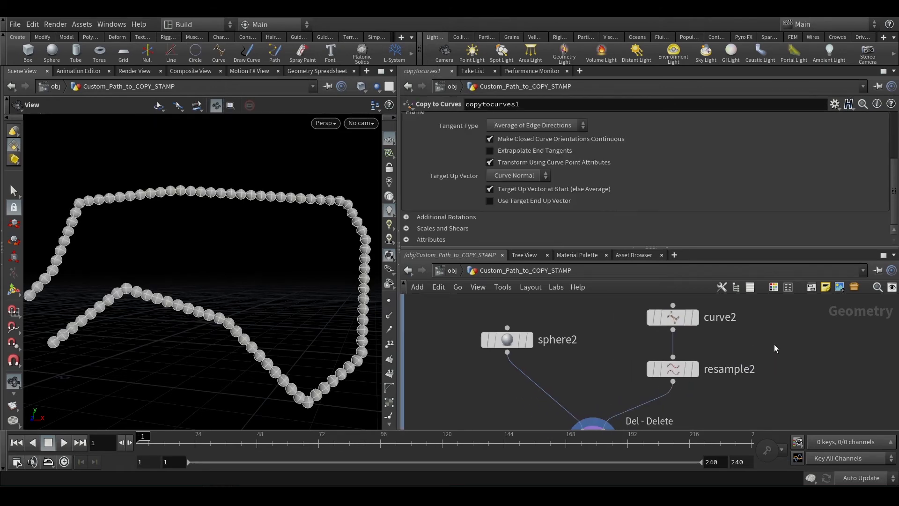
Step: Replace sphere2 with a new Torus node connected as the geometry to copy in copytocurves1
{"action": "scroll", "coordinate": [652, 373], "scroll_direction": "down", "scroll_amount": 2}
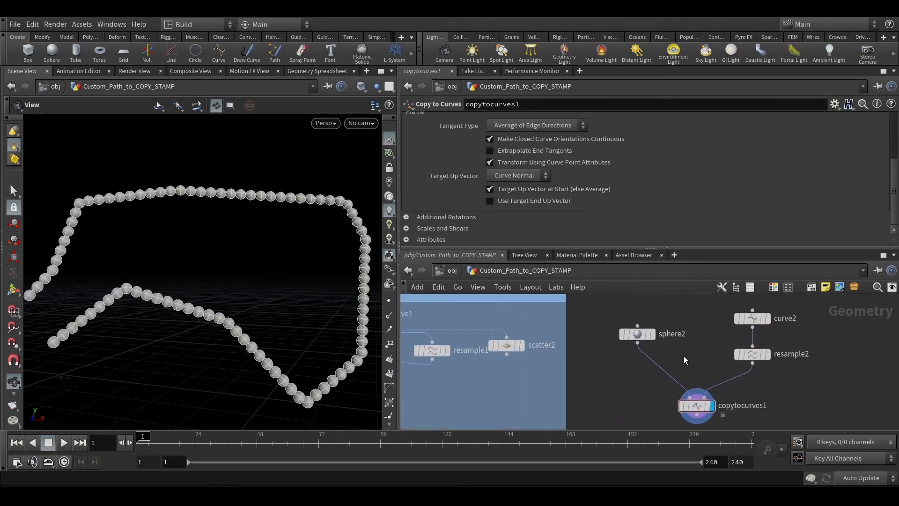
{"action": "key", "text": "Tab"}
{"action": "type", "text": "toru"}
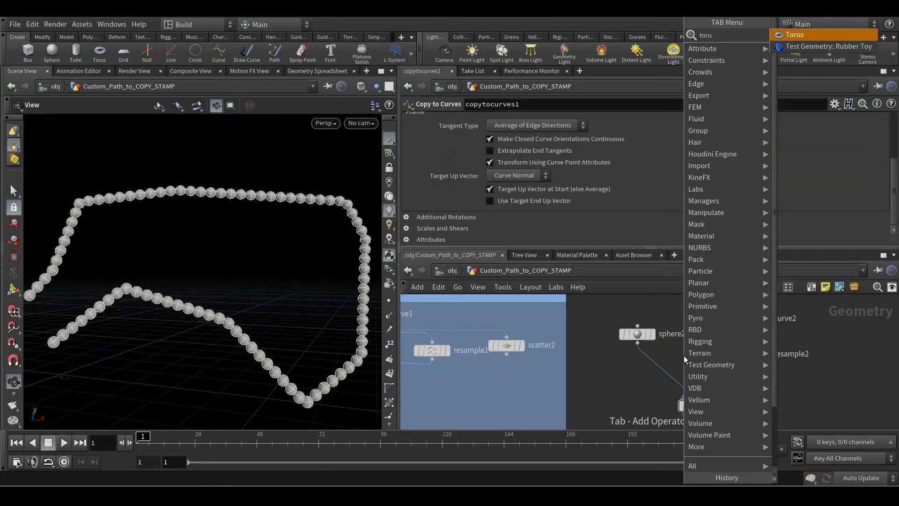
{"action": "key", "text": "Return"}
{"action": "left_click", "coordinate": [696, 329]}
{"action": "left_click_drag", "start_coordinate": [697, 338], "coordinate": [695, 384]}
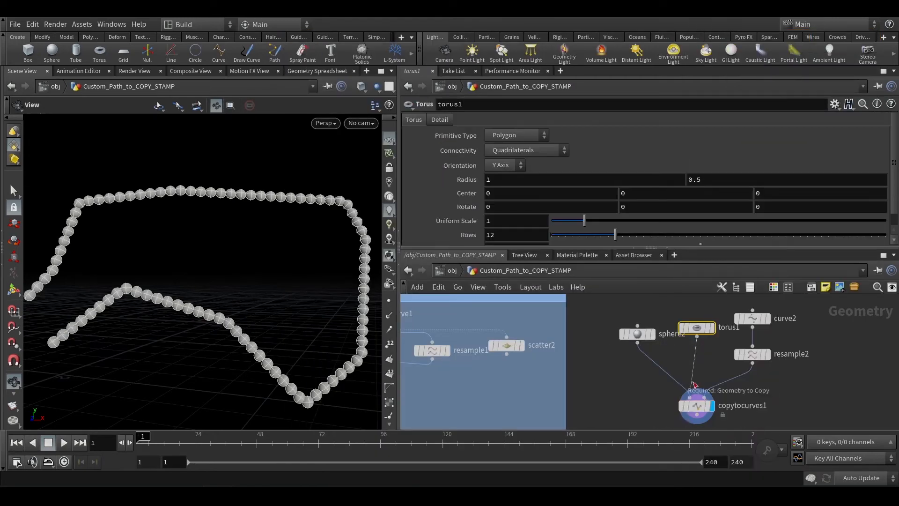
{"action": "left_click", "coordinate": [637, 333]}
{"action": "key", "text": "Delete"}
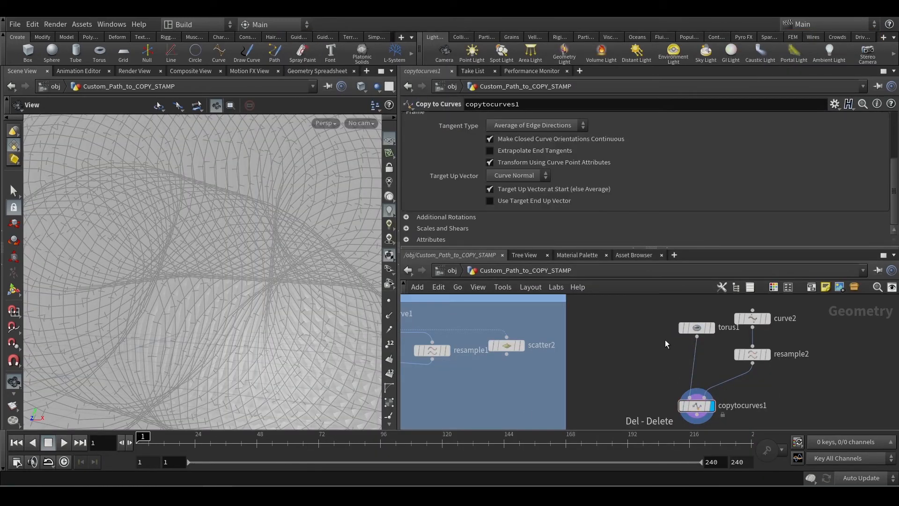
{"action": "left_click_drag", "start_coordinate": [701, 332], "coordinate": [649, 334]}
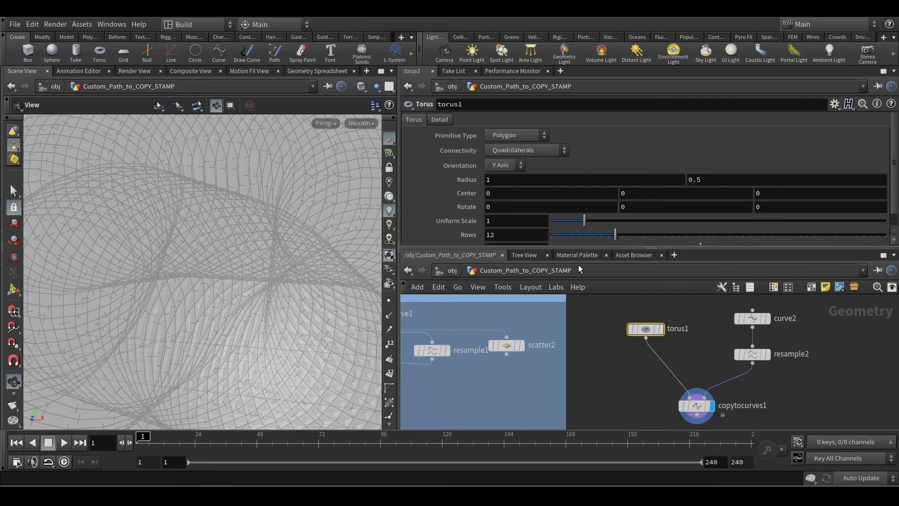
Step: Set torus1's uniform scale to .05 and inspect the rings along the path from another angle
{"action": "left_click", "coordinate": [488, 222]}
{"action": "type", "text": "."}
{"action": "key", "text": "Return"}
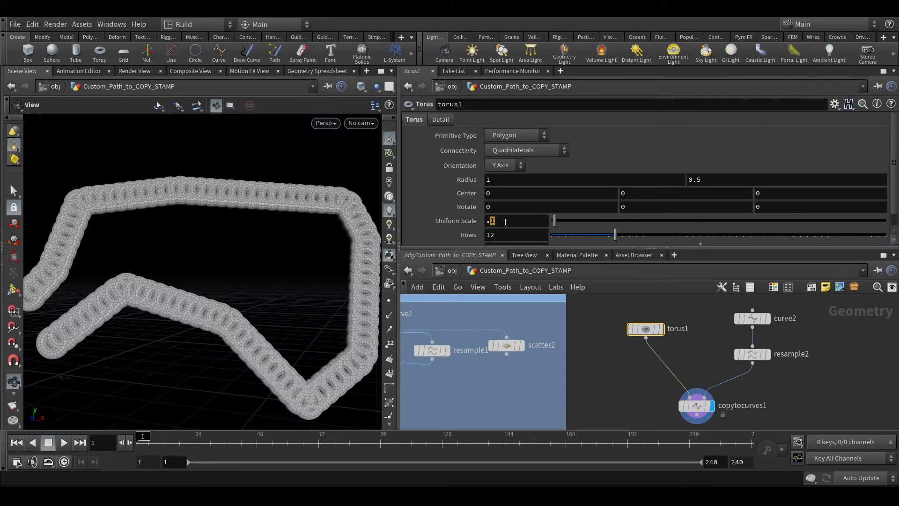
{"action": "left_click", "coordinate": [514, 222]}
{"action": "key", "text": "Return"}
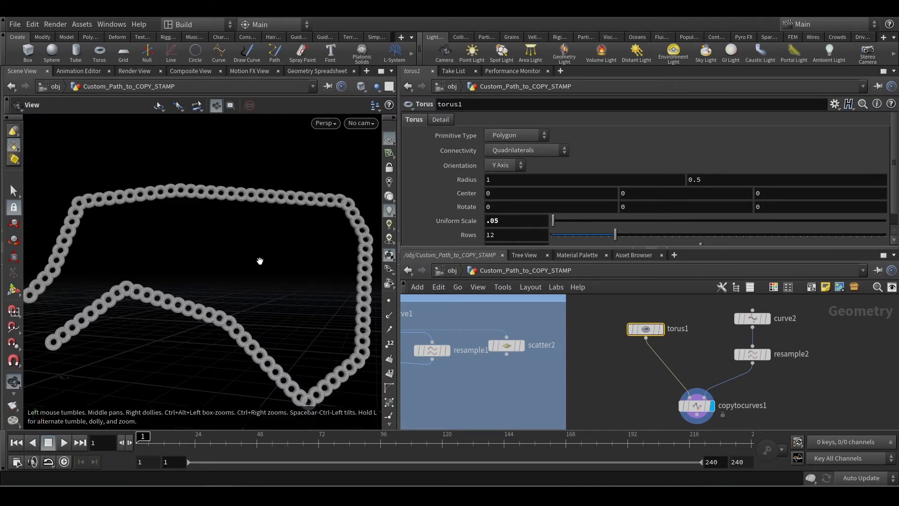
{"action": "left_click_drag", "start_coordinate": [260, 261], "coordinate": [252, 290]}
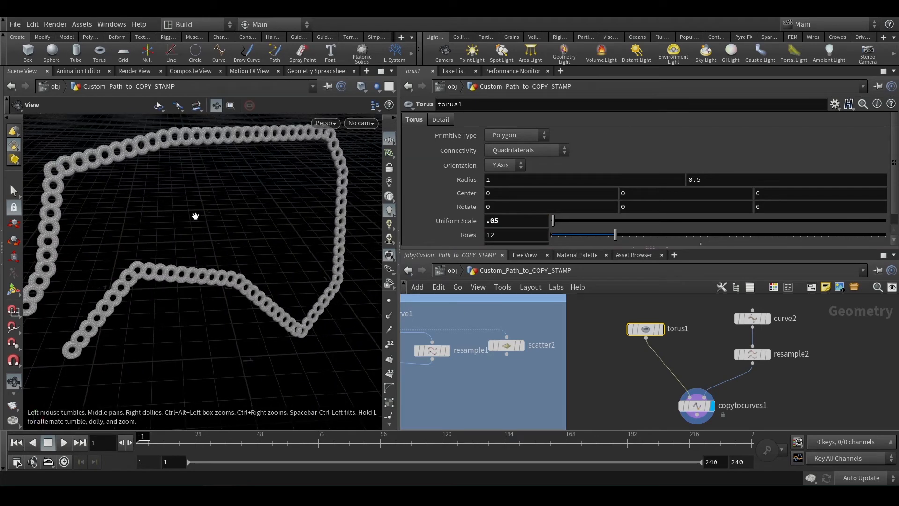
{"action": "left_click_drag", "start_coordinate": [195, 217], "coordinate": [234, 227]}
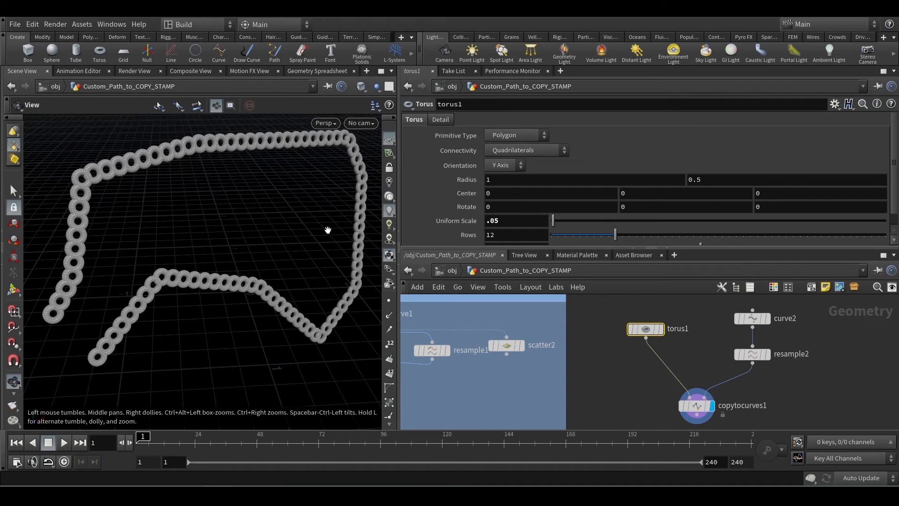
Step: Expand the Additional Rotations settings of copytocurves1 and check the torus orientation along the curve
{"action": "scroll", "coordinate": [750, 158], "scroll_direction": "down", "scroll_amount": 1}
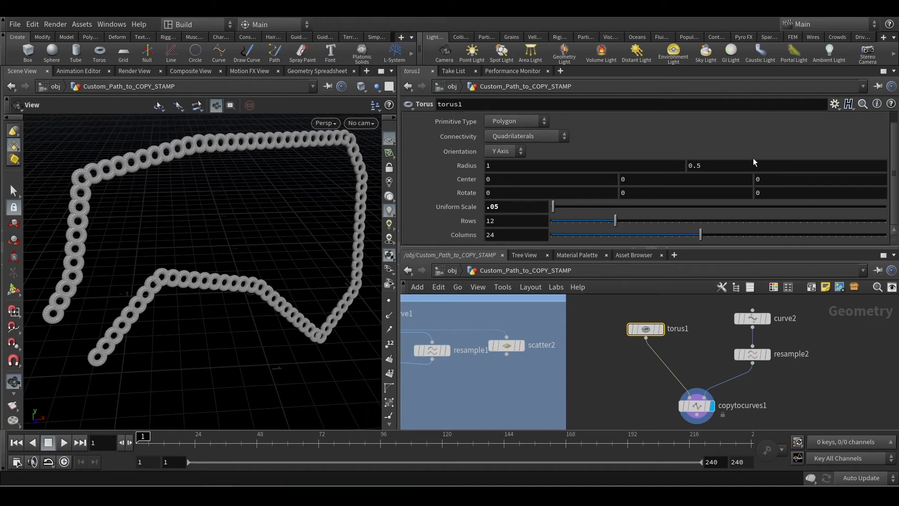
{"action": "scroll", "coordinate": [753, 164], "scroll_direction": "up", "scroll_amount": 1}
{"action": "left_click", "coordinate": [688, 405]}
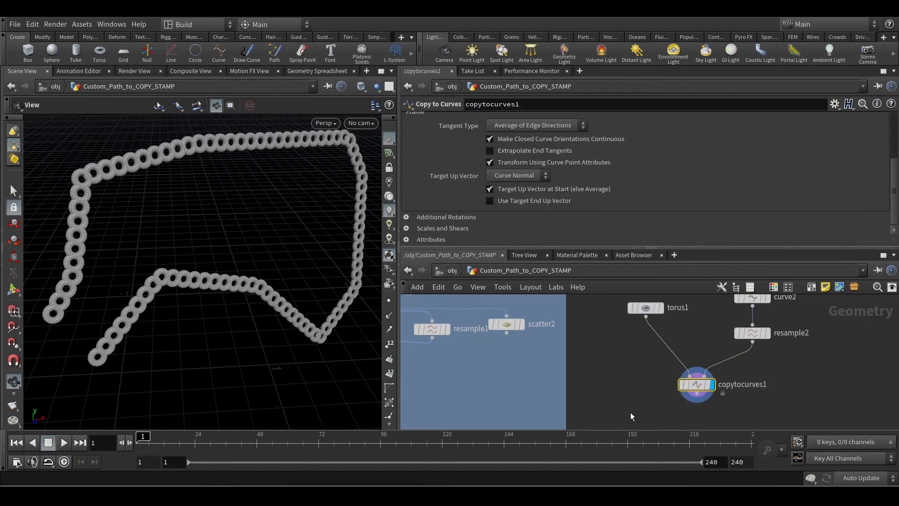
{"action": "scroll", "coordinate": [668, 196], "scroll_direction": "up", "scroll_amount": 5}
{"action": "scroll", "coordinate": [669, 195], "scroll_direction": "down", "scroll_amount": 5}
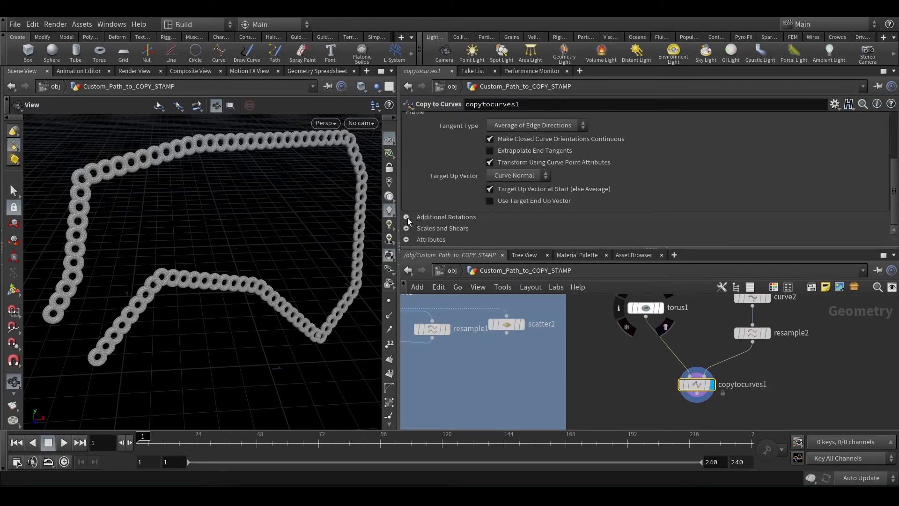
{"action": "left_click", "coordinate": [406, 218]}
{"action": "scroll", "coordinate": [699, 176], "scroll_direction": "down", "scroll_amount": 3}
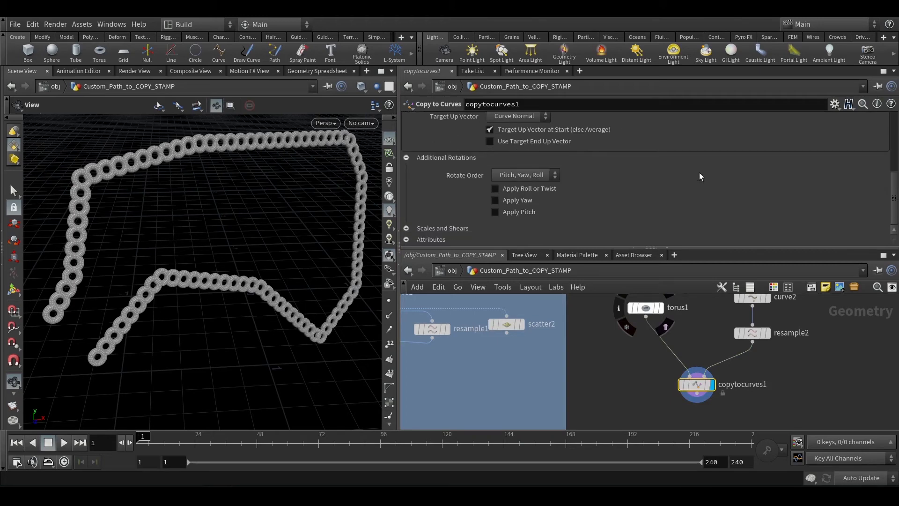
{"action": "left_click_drag", "start_coordinate": [207, 239], "coordinate": [272, 235]}
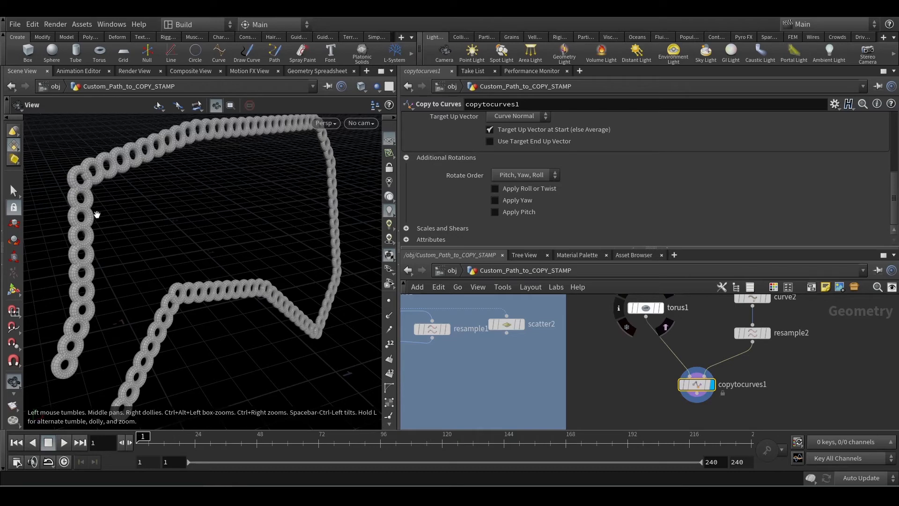
Step: Enable Apply Roll or Twist with a roll of 56.4 and 5 full twists, and widen the viewport to inspect the chain
{"action": "left_click", "coordinate": [495, 188]}
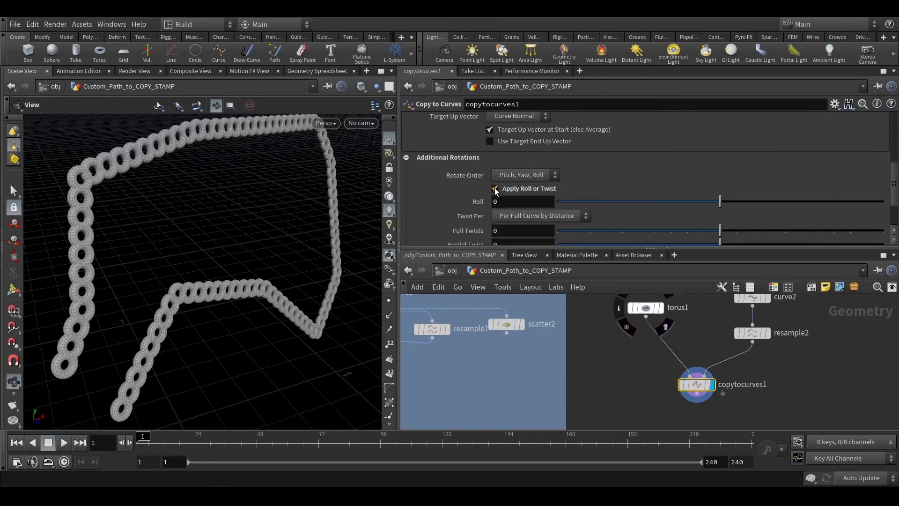
{"action": "left_click_drag", "start_coordinate": [720, 205], "coordinate": [771, 203]}
{"action": "left_click_drag", "start_coordinate": [725, 232], "coordinate": [798, 229]}
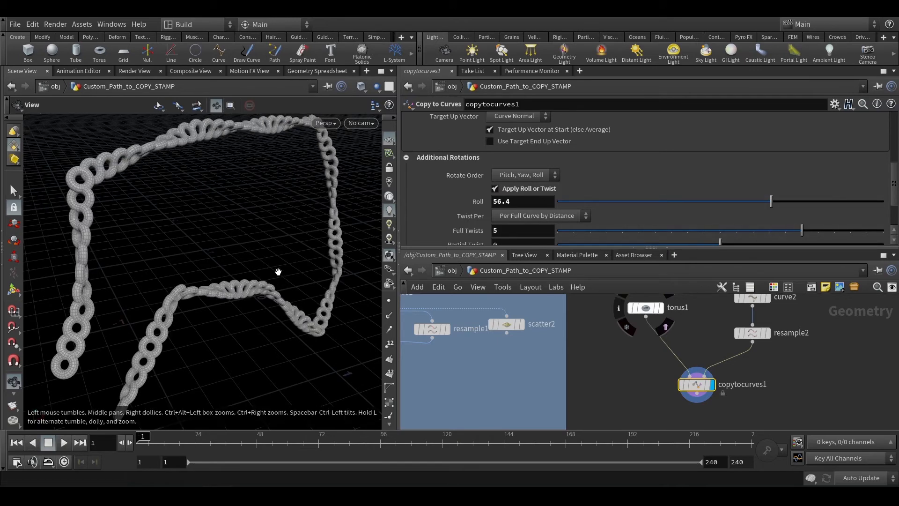
{"action": "left_click_drag", "start_coordinate": [275, 267], "coordinate": [145, 232]}
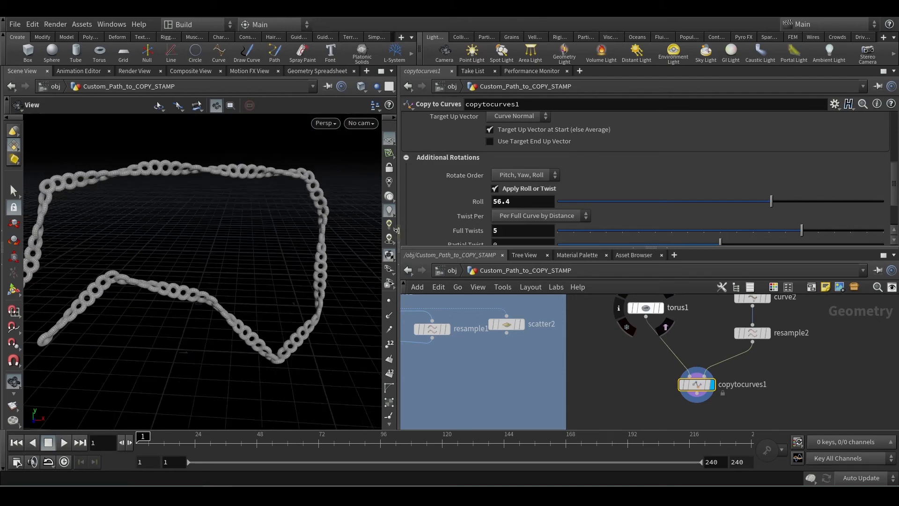
{"action": "left_click_drag", "start_coordinate": [397, 232], "coordinate": [574, 234]}
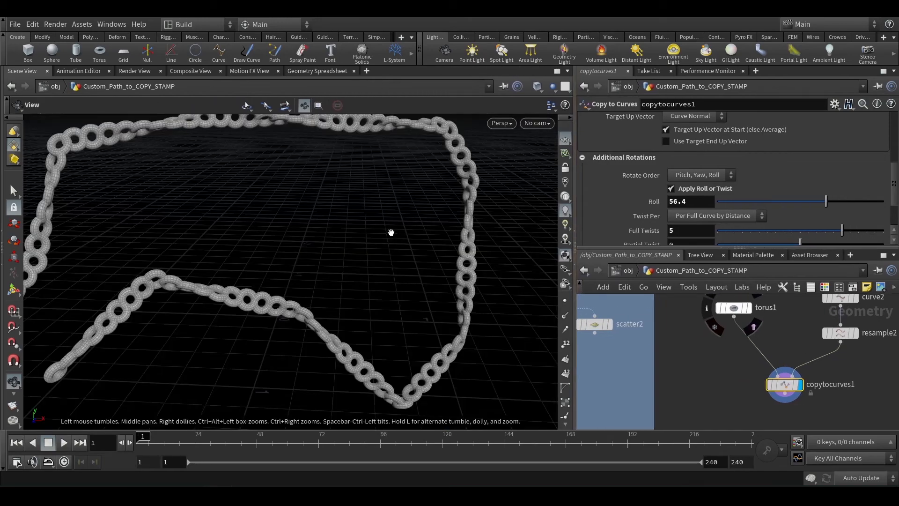
Step: Set the roll twist along the path in copytocurves1 to 3 full twists and a partial twist of 86
{"action": "left_click_drag", "start_coordinate": [391, 232], "coordinate": [364, 243]}
{"action": "scroll", "coordinate": [762, 176], "scroll_direction": "down", "scroll_amount": 3}
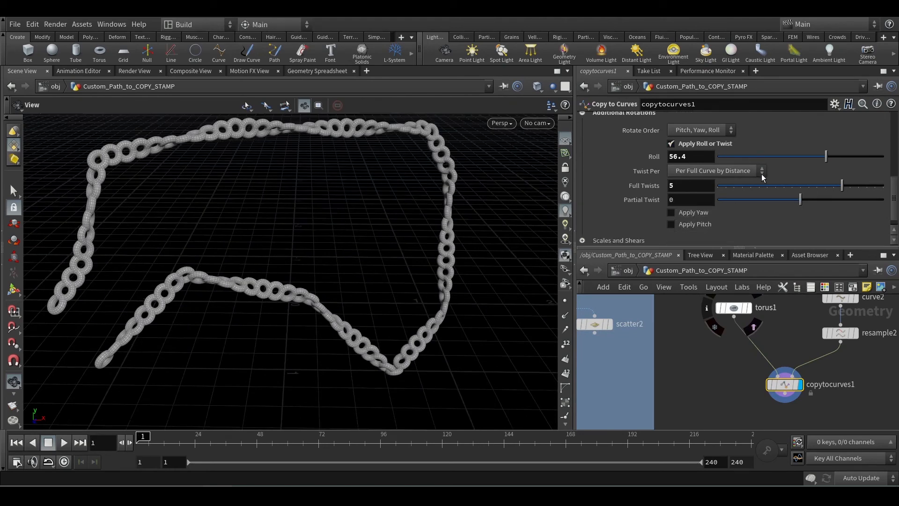
{"action": "left_click_drag", "start_coordinate": [536, 184], "coordinate": [443, 259]}
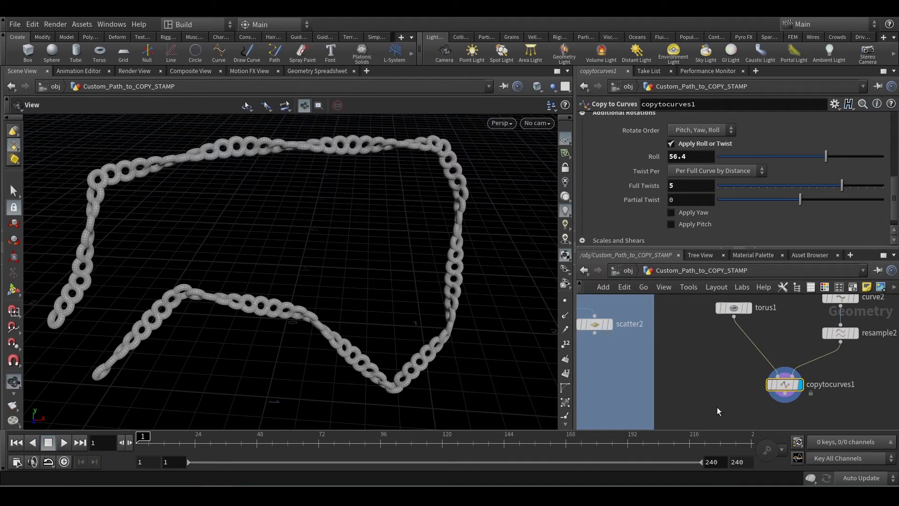
{"action": "middle_click_drag", "start_coordinate": [780, 341], "coordinate": [737, 367]}
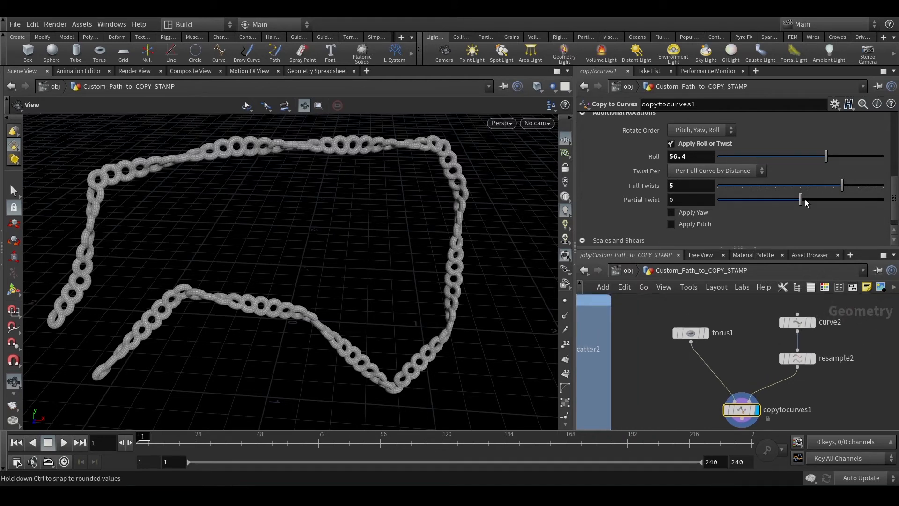
{"action": "mouse_move", "coordinate": [832, 187]}
{"action": "left_mouse_down"}
{"action": "mouse_move", "coordinate": [860, 186]}
{"action": "mouse_move", "coordinate": [805, 200]}
{"action": "mouse_move", "coordinate": [840, 194]}
{"action": "left_mouse_up"}
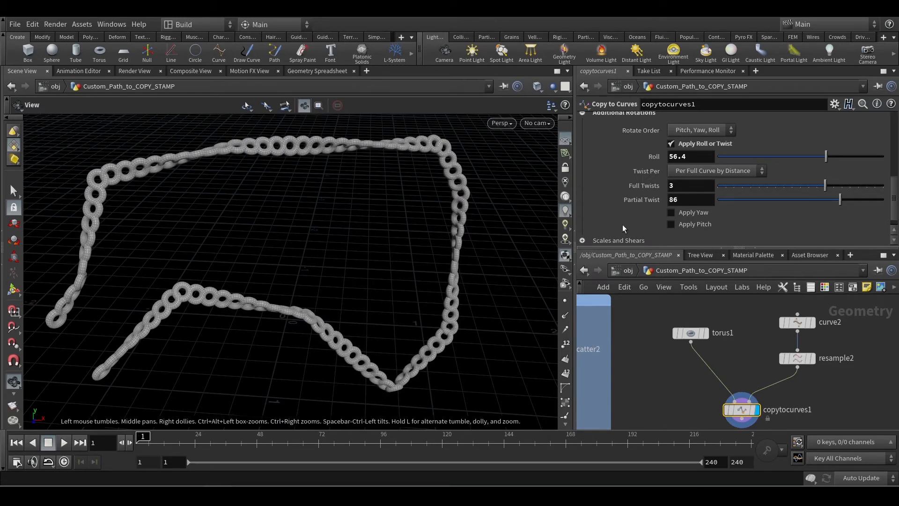
Step: Disable Apply Roll or Twist, try Apply Yaw at -7, and inspect the torus rings up close
{"action": "left_click", "coordinate": [671, 144]}
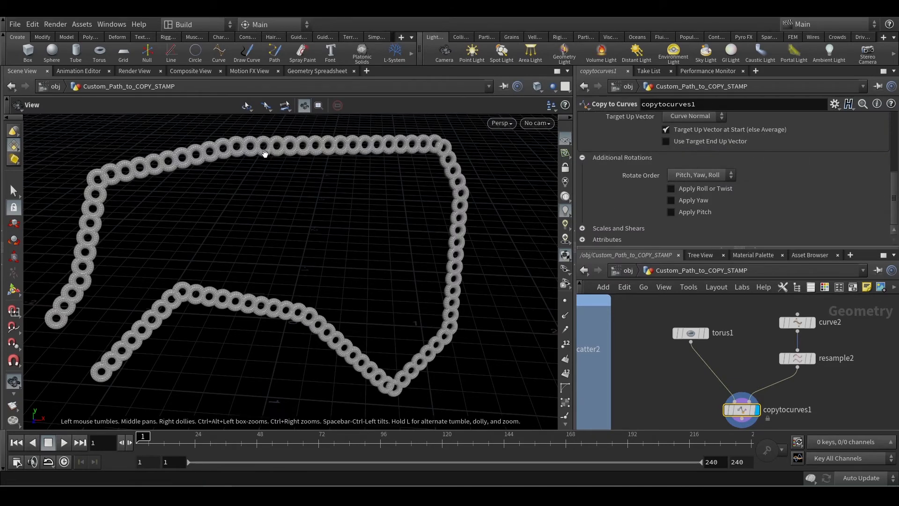
{"action": "left_click", "coordinate": [671, 200]}
{"action": "mouse_move", "coordinate": [801, 212]}
{"action": "left_mouse_down"}
{"action": "mouse_move", "coordinate": [813, 214]}
{"action": "mouse_move", "coordinate": [797, 213]}
{"action": "left_mouse_up"}
{"action": "scroll", "coordinate": [222, 147], "scroll_direction": "up", "scroll_amount": 6}
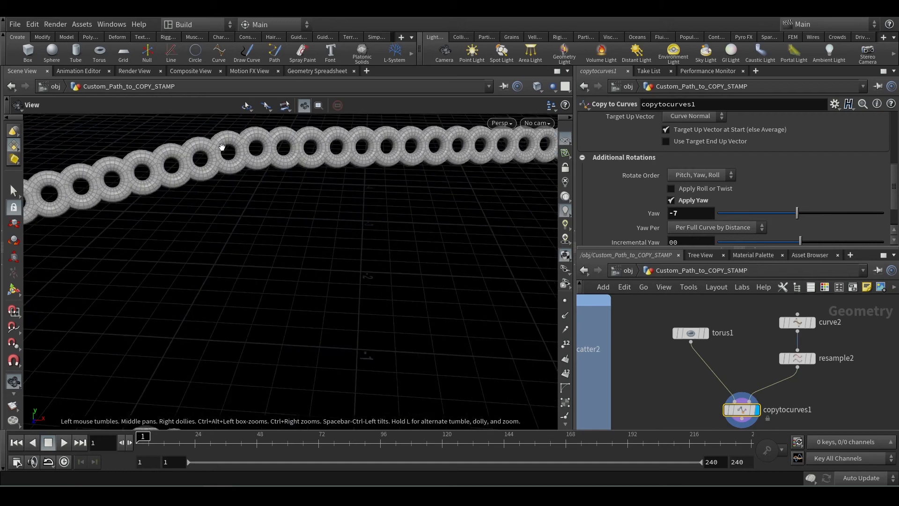
{"action": "scroll", "coordinate": [244, 161], "scroll_direction": "up", "scroll_amount": 3}
{"action": "scroll", "coordinate": [228, 204], "scroll_direction": "up", "scroll_amount": 3}
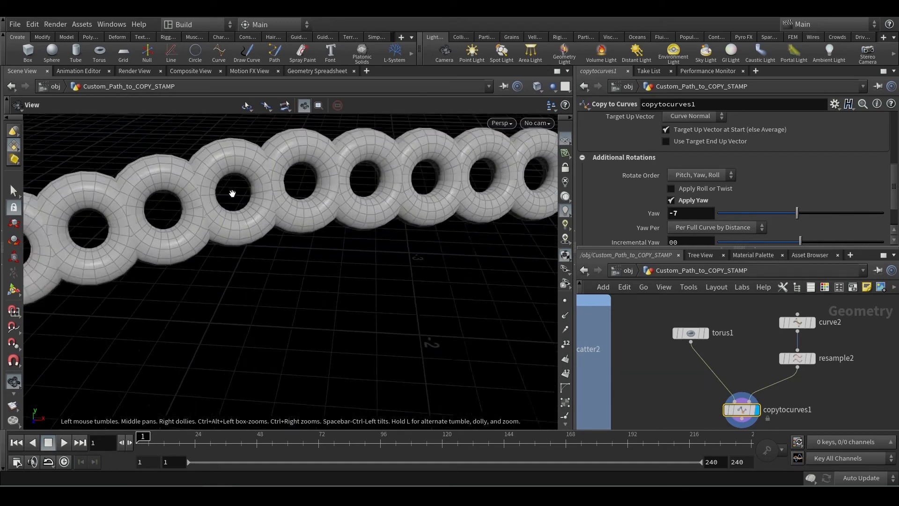
{"action": "scroll", "coordinate": [233, 193], "scroll_direction": "up", "scroll_amount": 2}
{"action": "left_click_drag", "start_coordinate": [796, 213], "coordinate": [797, 213]}
Step: Add a Box node beside torus1 and feed both through a new Switch node into the geometry input of copytocurves1
{"action": "scroll", "coordinate": [706, 326], "scroll_direction": "down", "scroll_amount": 3}
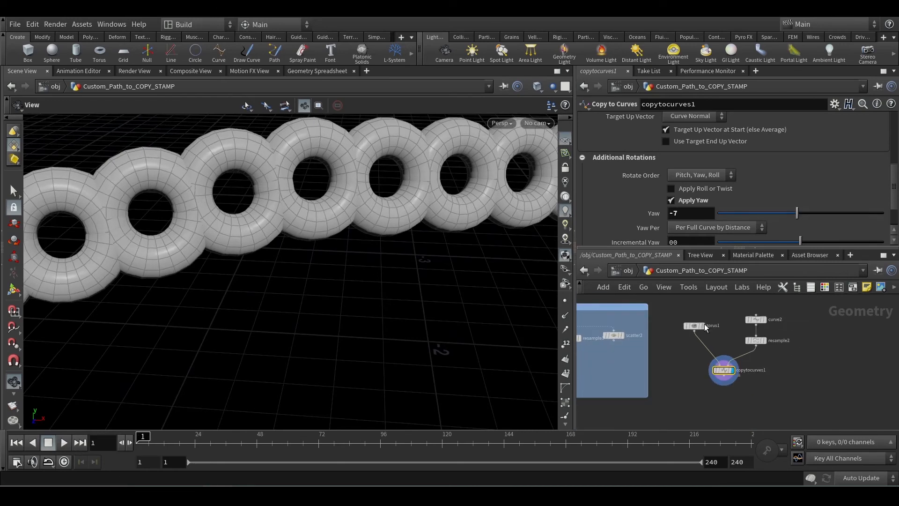
{"action": "key", "text": "Tab"}
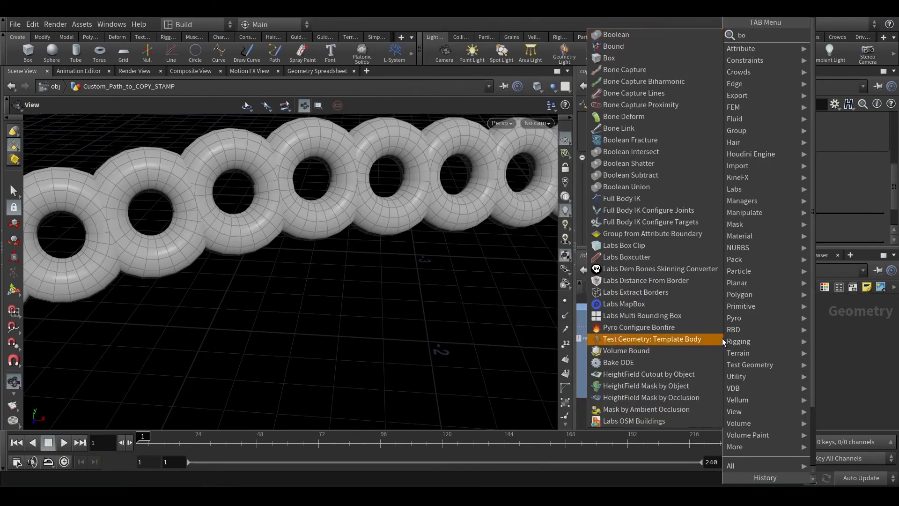
{"action": "key", "text": "Escape"}
{"action": "left_click", "coordinate": [718, 330]}
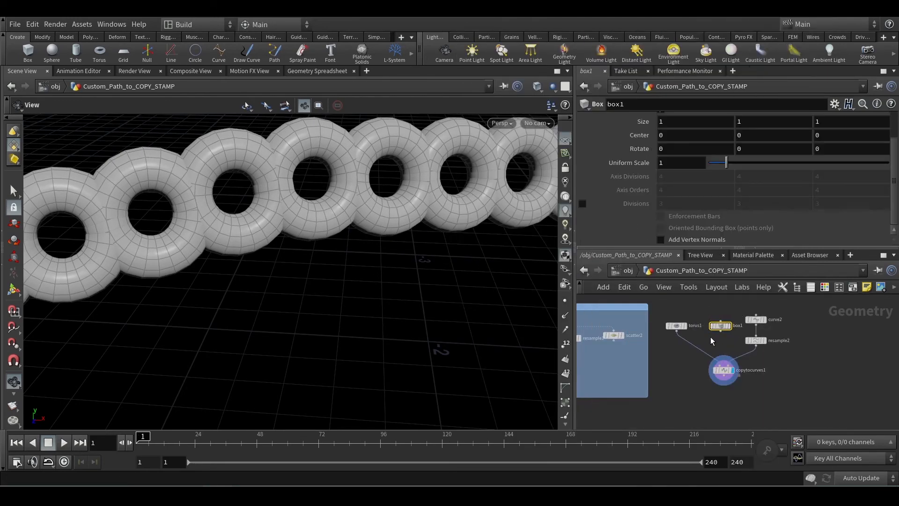
{"action": "key", "text": "Tab"}
Step: Set box1's uniform scale to .1 and set switch1's Select Input to 1 to copy boxes along the path
{"action": "left_click", "coordinate": [681, 163]}
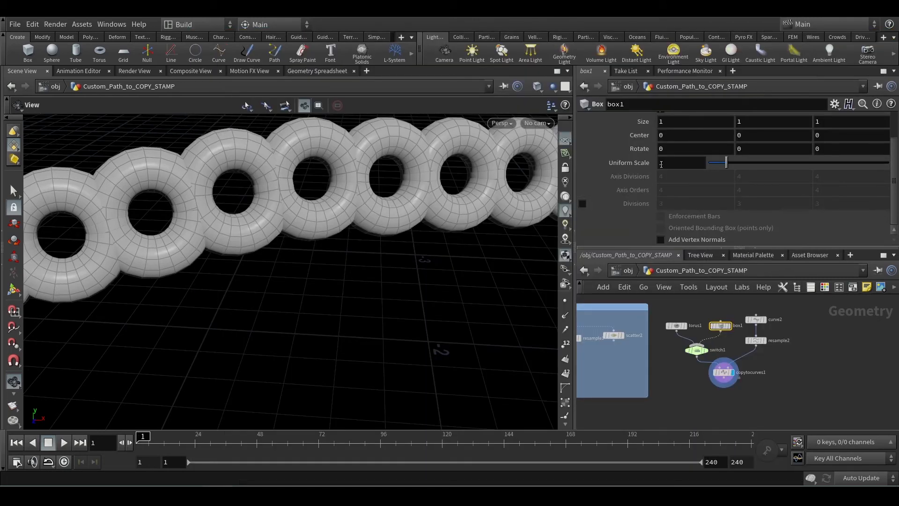
{"action": "type", "text": ".1"}
{"action": "key", "text": "Return"}
{"action": "left_click", "coordinate": [696, 350]}
{"action": "left_click_drag", "start_coordinate": [712, 120], "coordinate": [728, 120]}
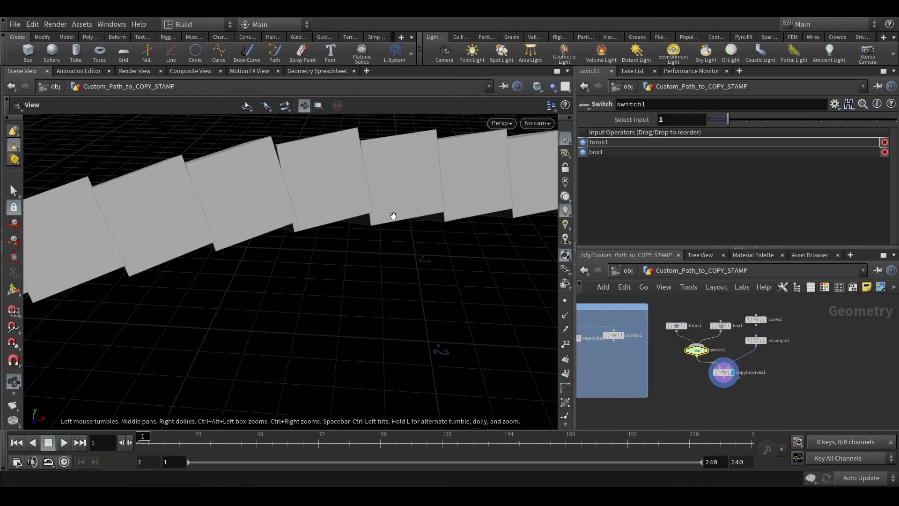
{"action": "mouse_move", "coordinate": [394, 216]}
{"action": "left_mouse_down"}
{"action": "mouse_move", "coordinate": [364, 218]}
{"action": "mouse_move", "coordinate": [381, 211]}
{"action": "mouse_move", "coordinate": [383, 219]}
{"action": "left_mouse_up"}
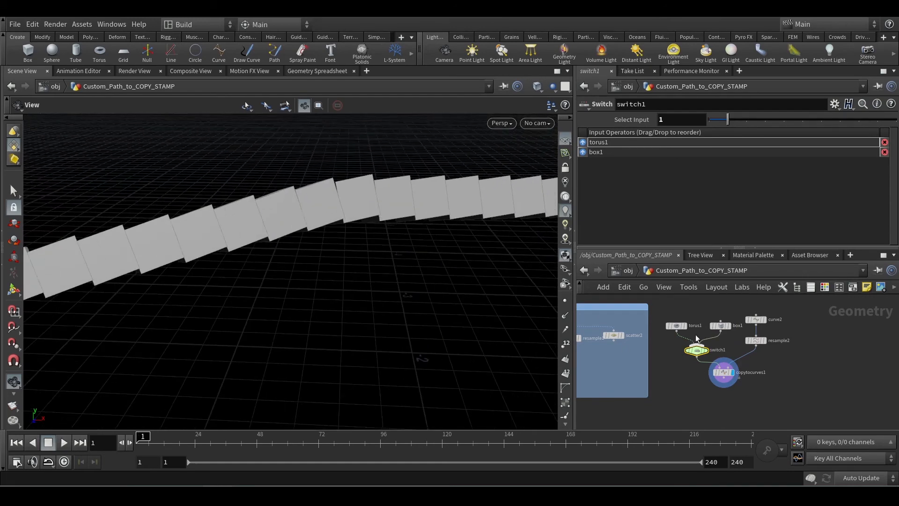
Step: Try a yaw of 16 in copytocurves1 and inspect the rotated boxes along the curve from other angles
{"action": "left_click", "coordinate": [715, 373]}
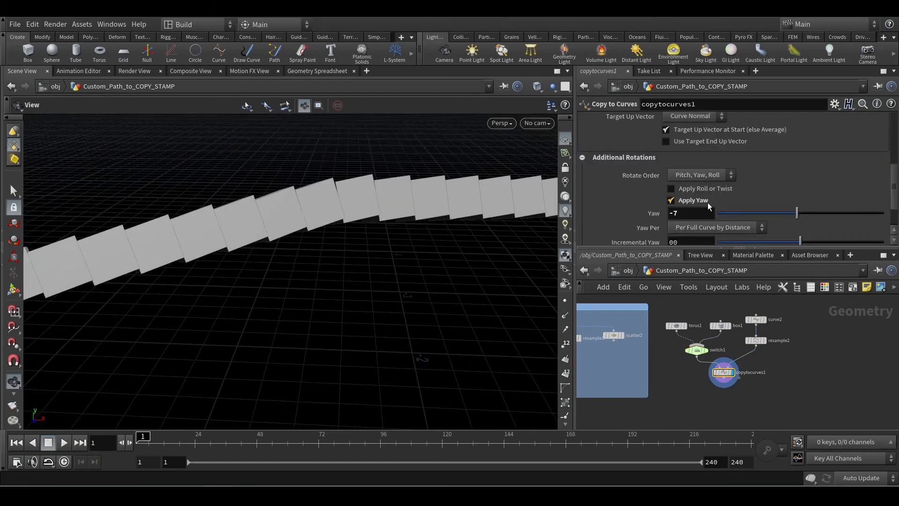
{"action": "scroll", "coordinate": [712, 197], "scroll_direction": "down", "scroll_amount": 3}
{"action": "left_click_drag", "start_coordinate": [797, 170], "coordinate": [808, 171]}
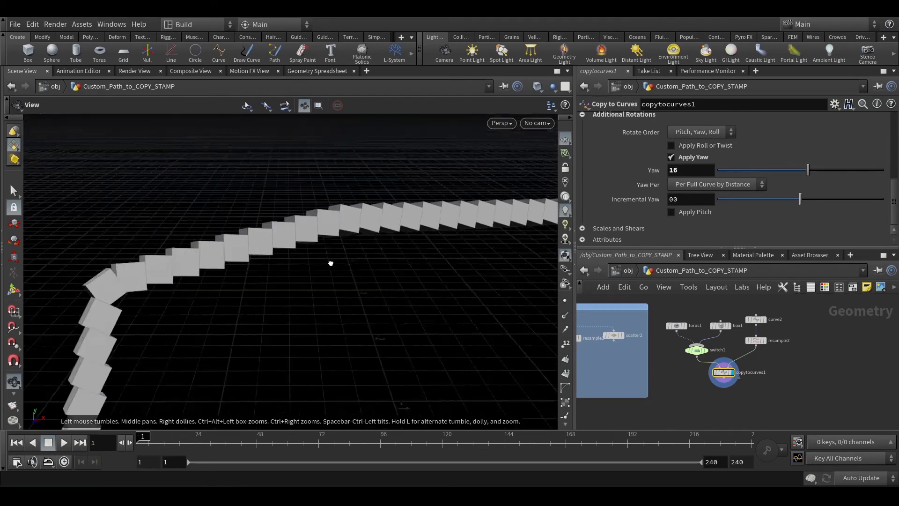
{"action": "left_click_drag", "start_coordinate": [331, 263], "coordinate": [417, 259]}
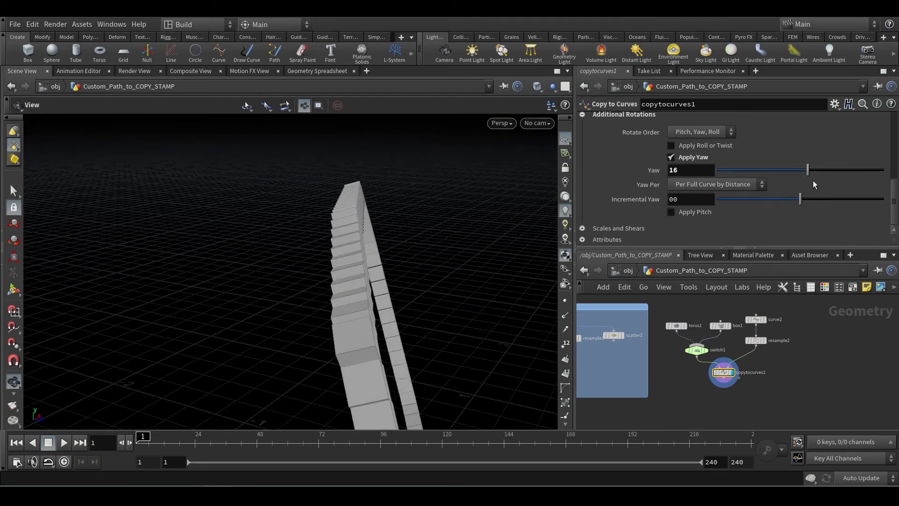
{"action": "mouse_move", "coordinate": [808, 170]}
{"action": "left_mouse_down"}
{"action": "mouse_move", "coordinate": [862, 171]}
{"action": "mouse_move", "coordinate": [728, 170]}
{"action": "mouse_move", "coordinate": [853, 170]}
{"action": "mouse_move", "coordinate": [775, 170]}
{"action": "mouse_move", "coordinate": [807, 170]}
{"action": "left_mouse_up"}
Step: Turn on Apply Pitch in place of Apply Yaw and try different pitch amounts on the copied boxes
{"action": "left_click", "coordinate": [672, 213]}
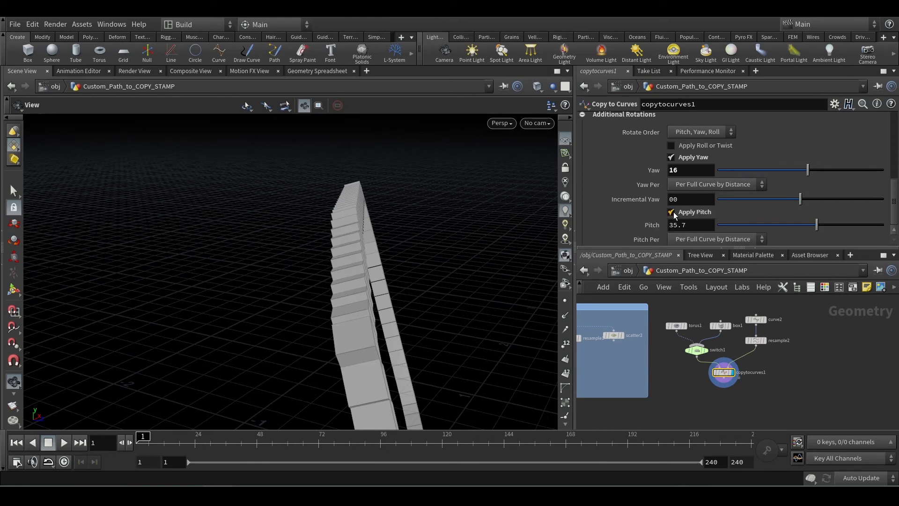
{"action": "left_click", "coordinate": [671, 159]}
{"action": "left_click_drag", "start_coordinate": [800, 185], "coordinate": [832, 185]}
Step: Restore the twisted torus chain with switch1's Select Input at 0 and only Apply Roll or Twist enabled in copytocurves1
{"action": "left_click", "coordinate": [696, 350]}
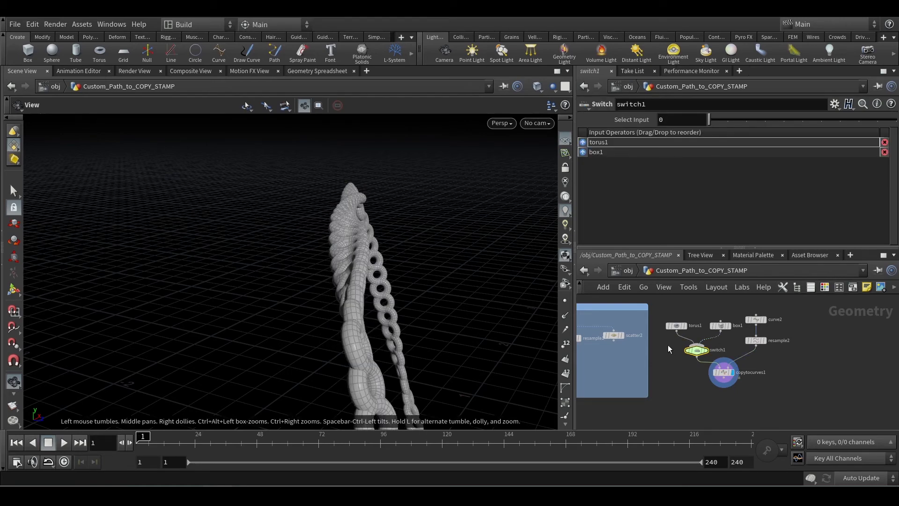
{"action": "scroll", "coordinate": [754, 366], "scroll_direction": "up", "scroll_amount": 5}
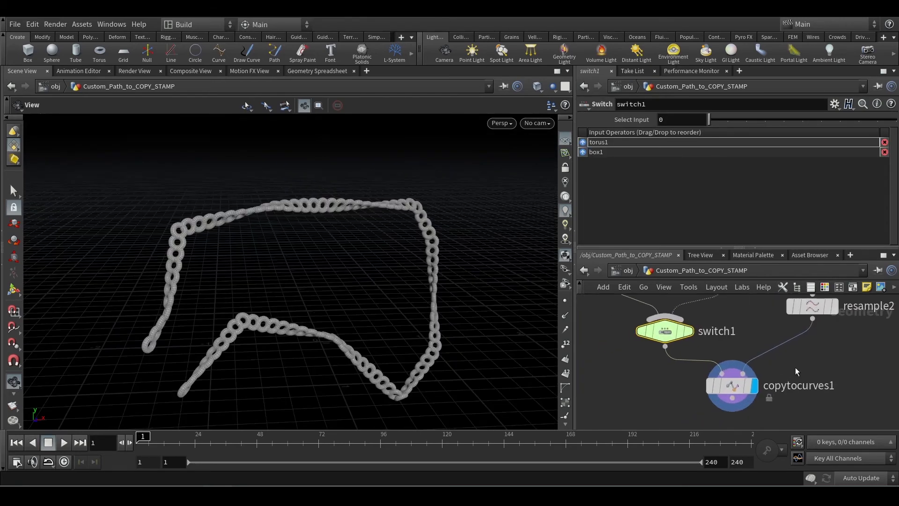
{"action": "left_click", "coordinate": [732, 395]}
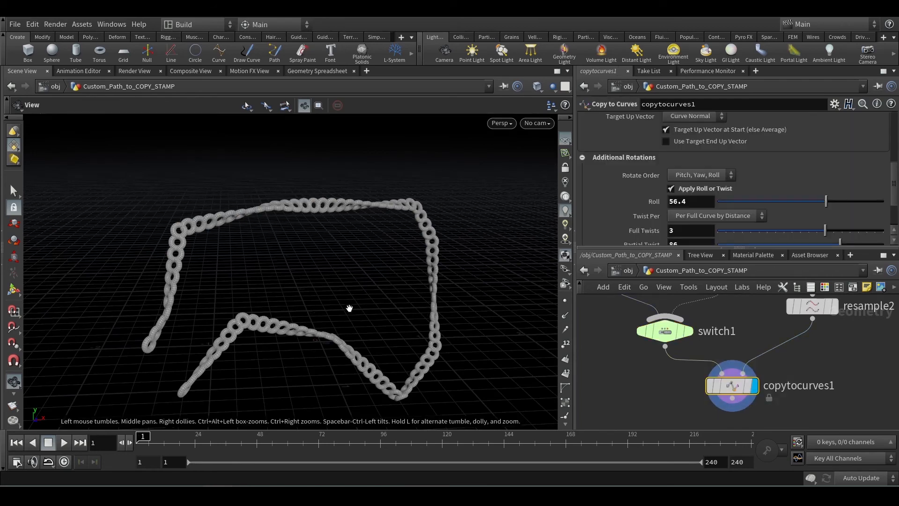
{"action": "left_click_drag", "start_coordinate": [349, 308], "coordinate": [349, 281]}
{"action": "scroll", "coordinate": [814, 170], "scroll_direction": "down", "scroll_amount": 3}
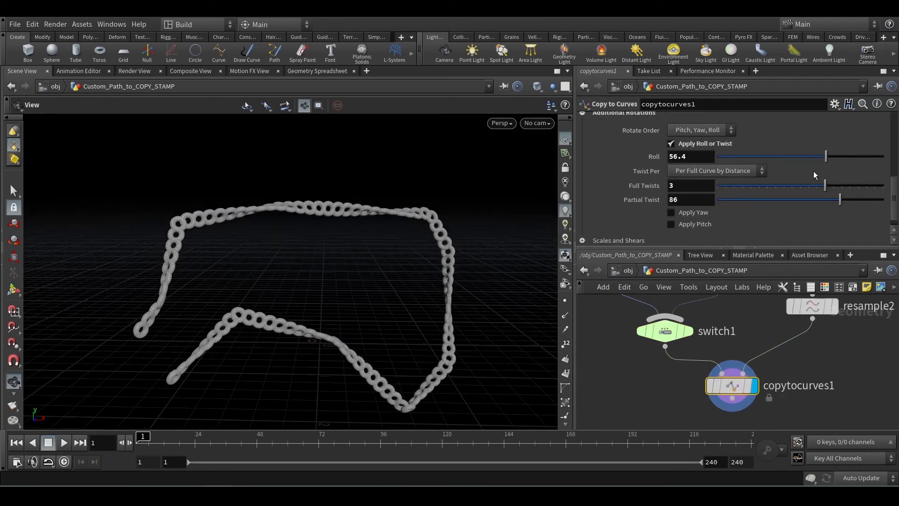
{"action": "scroll", "coordinate": [628, 223], "scroll_direction": "up", "scroll_amount": 3}
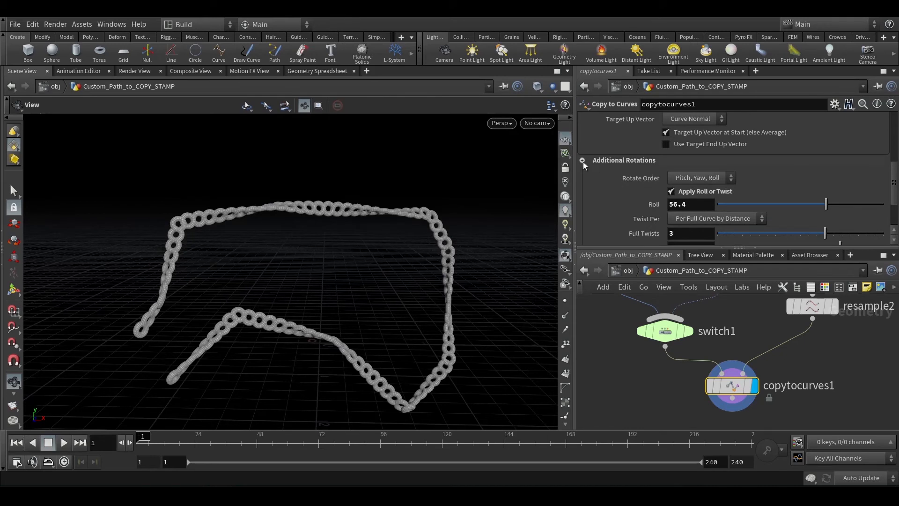
Step: Collapse the Additional Rotations settings of copytocurves1 and expand Scales and Shears
{"action": "left_click", "coordinate": [583, 161]}
{"action": "left_click", "coordinate": [583, 228]}
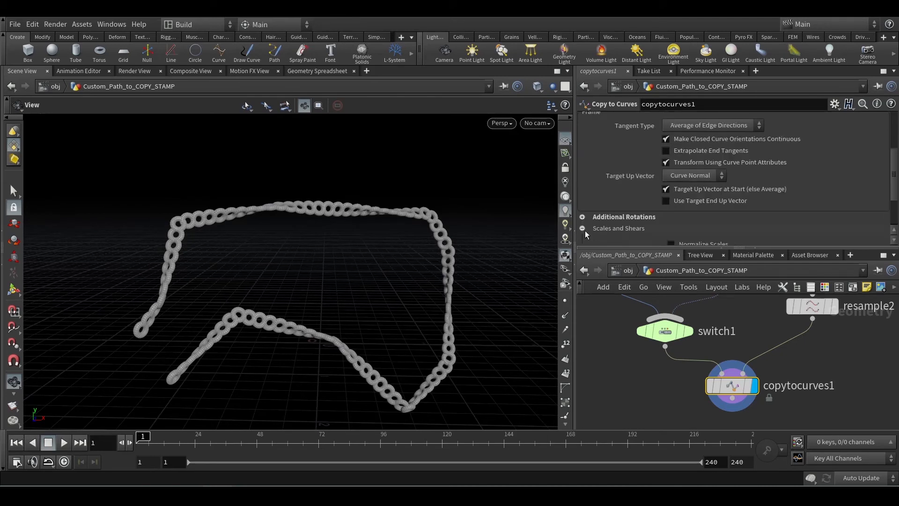
{"action": "scroll", "coordinate": [796, 210], "scroll_direction": "down", "scroll_amount": 2}
{"action": "left_click_drag", "start_coordinate": [543, 229], "coordinate": [477, 239]}
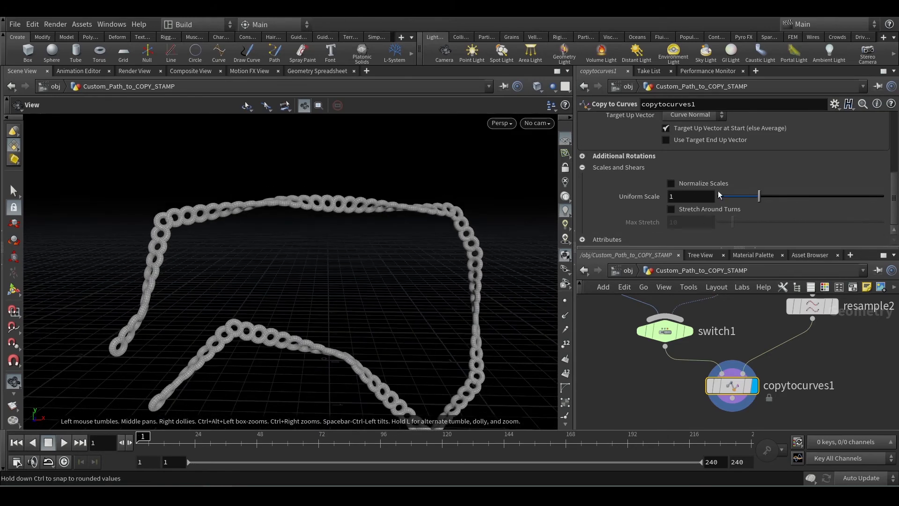
Step: Try a uniform scale of 0.88 on the copied rings and restore it to 1
{"action": "mouse_move", "coordinate": [762, 197]}
{"action": "left_mouse_down"}
{"action": "mouse_move", "coordinate": [816, 190]}
{"action": "mouse_move", "coordinate": [755, 190]}
{"action": "left_mouse_up"}
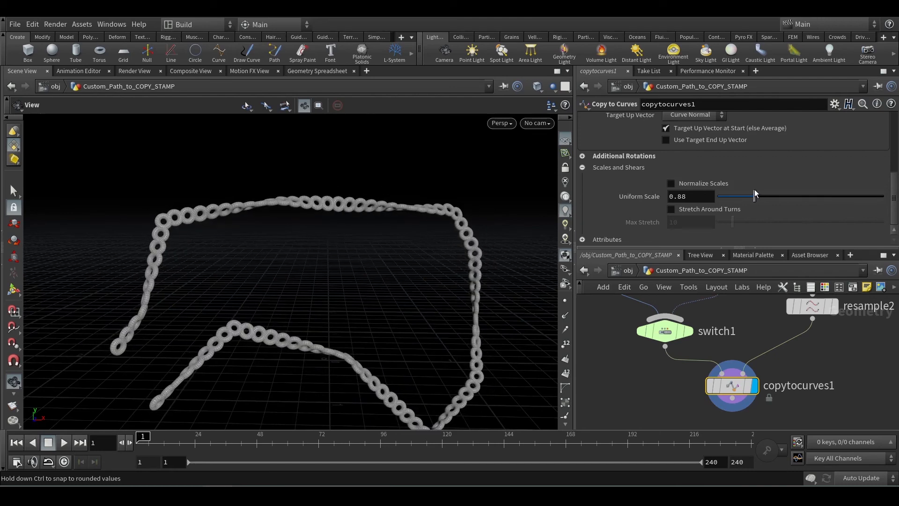
{"action": "key", "text": "ctrl+z"}
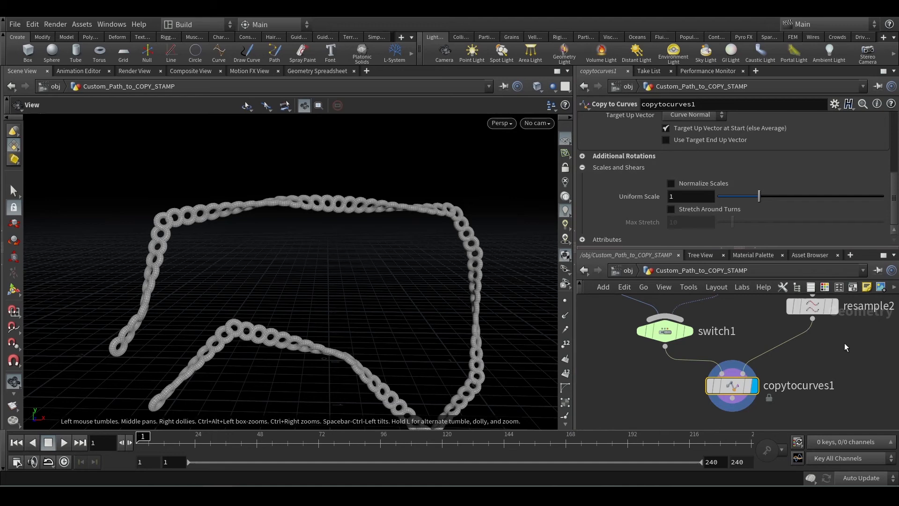
{"action": "left_click_drag", "start_coordinate": [355, 246], "coordinate": [342, 269]}
{"action": "mouse_move", "coordinate": [759, 198]}
{"action": "left_mouse_down"}
{"action": "mouse_move", "coordinate": [794, 195]}
{"action": "mouse_move", "coordinate": [759, 196]}
{"action": "left_mouse_up"}
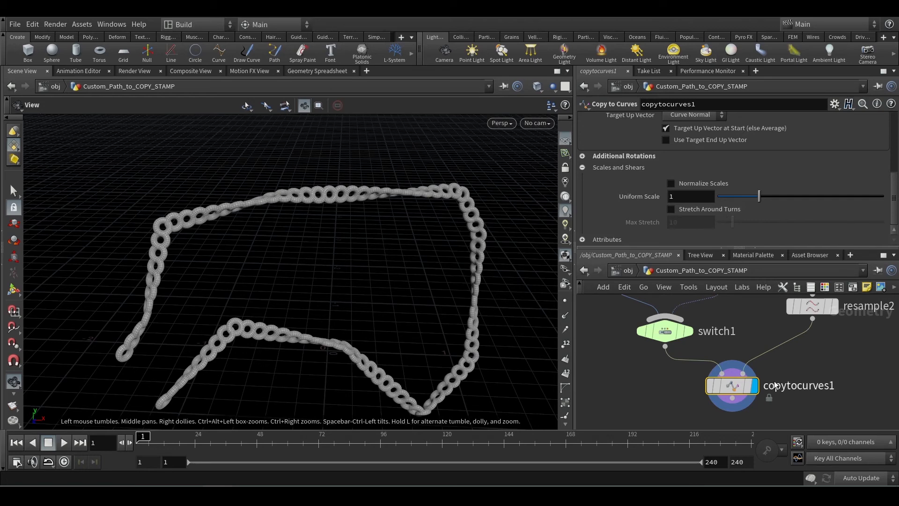
Step: Display resample2 to examine the bare path and its segment settings, and return the display to copytocurves1
{"action": "middle_click_drag", "start_coordinate": [841, 306], "coordinate": [783, 362]}
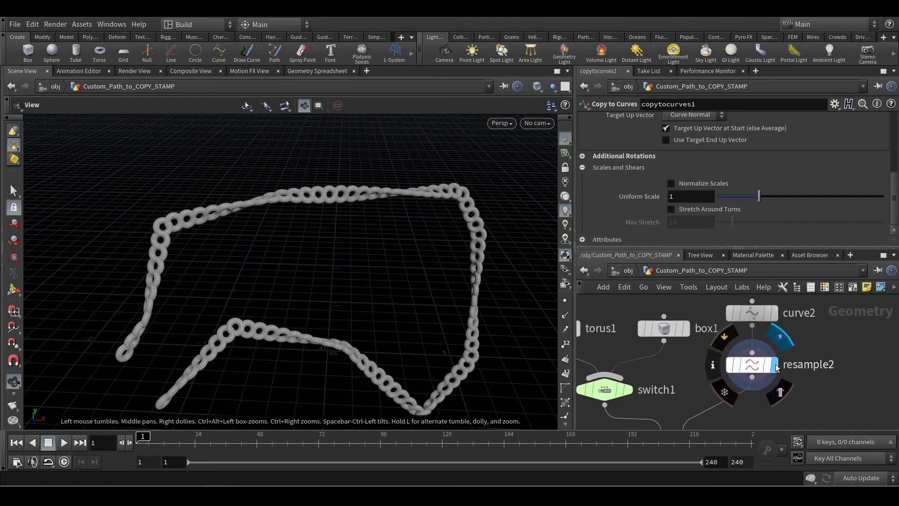
{"action": "left_click", "coordinate": [773, 364]}
{"action": "left_click", "coordinate": [754, 366]}
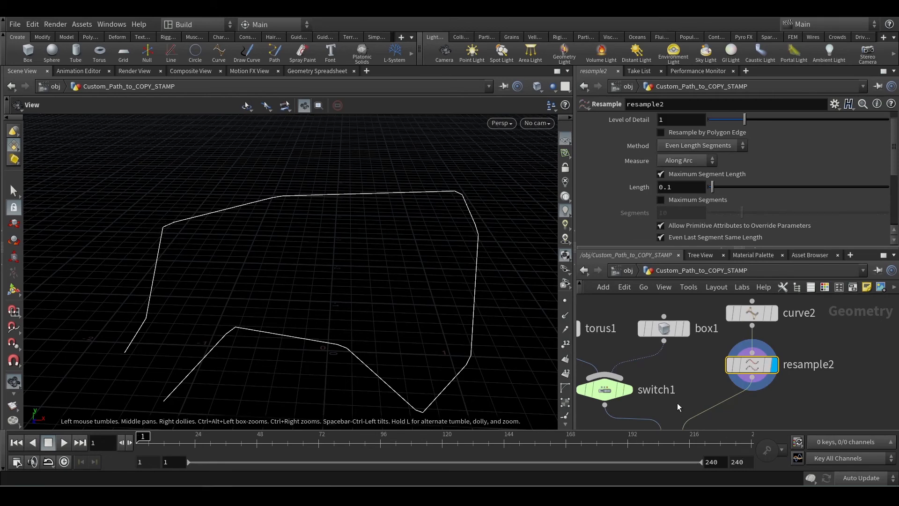
{"action": "middle_click_drag", "start_coordinate": [677, 402], "coordinate": [699, 340]}
{"action": "left_click", "coordinate": [716, 383]}
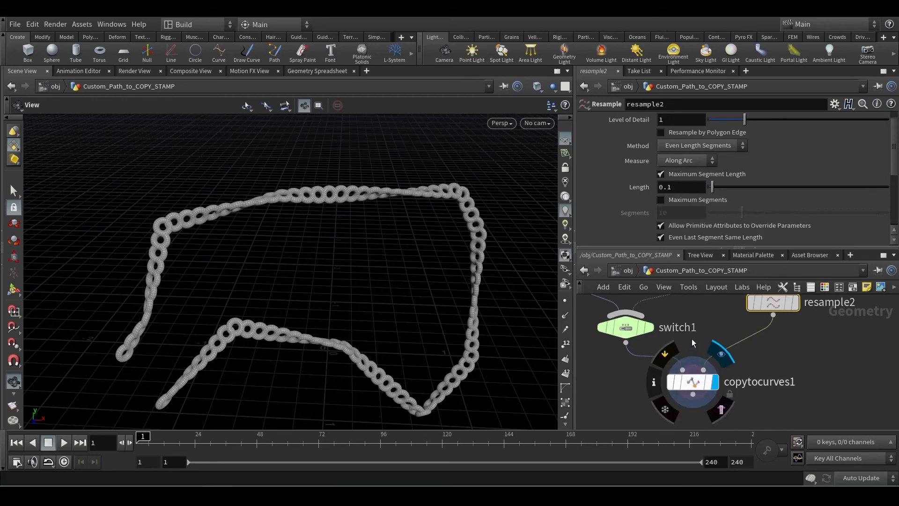
Step: Enable Stretch Around Turns in copytocurves1, try a max stretch of 8, and return it to 10
{"action": "left_click", "coordinate": [694, 383]}
{"action": "left_click", "coordinate": [671, 210]}
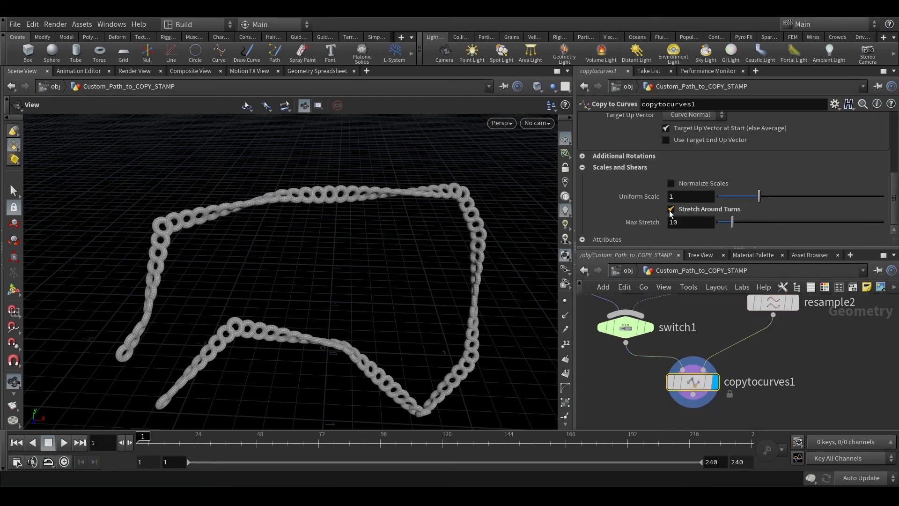
{"action": "mouse_move", "coordinate": [741, 224]}
{"action": "left_mouse_down"}
{"action": "mouse_move", "coordinate": [784, 223]}
{"action": "mouse_move", "coordinate": [718, 226]}
{"action": "mouse_move", "coordinate": [726, 226]}
{"action": "left_mouse_up"}
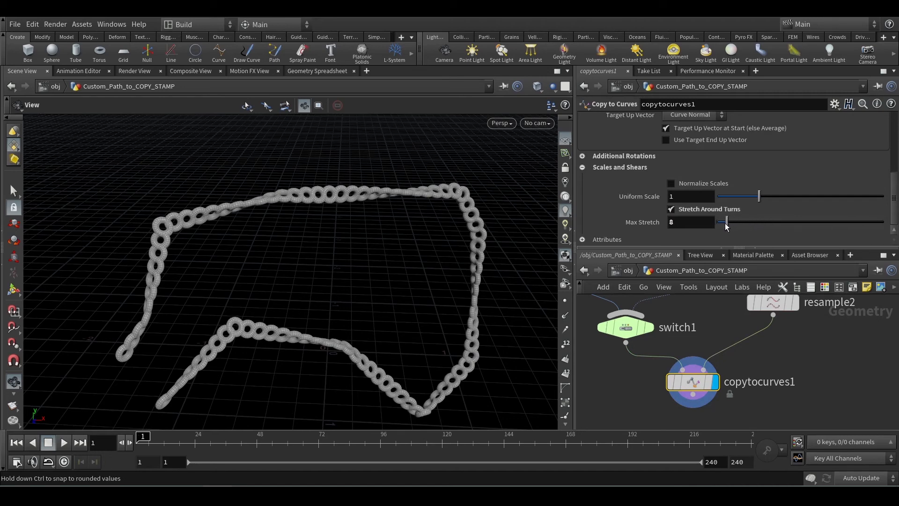
{"action": "middle_click_drag", "start_coordinate": [689, 223], "coordinate": [747, 229]}
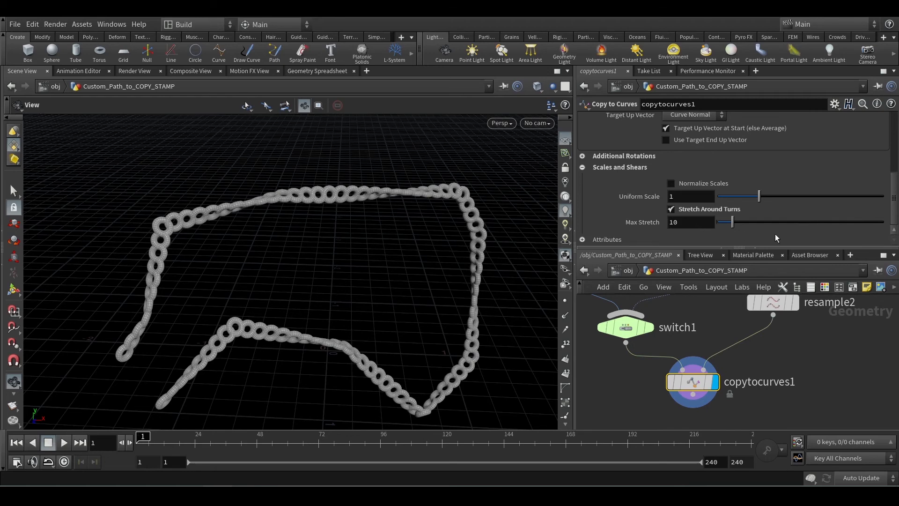
Step: Collapse Scales and Shears and review the Copying and Frame options of copytocurves1
{"action": "left_click", "coordinate": [582, 168]}
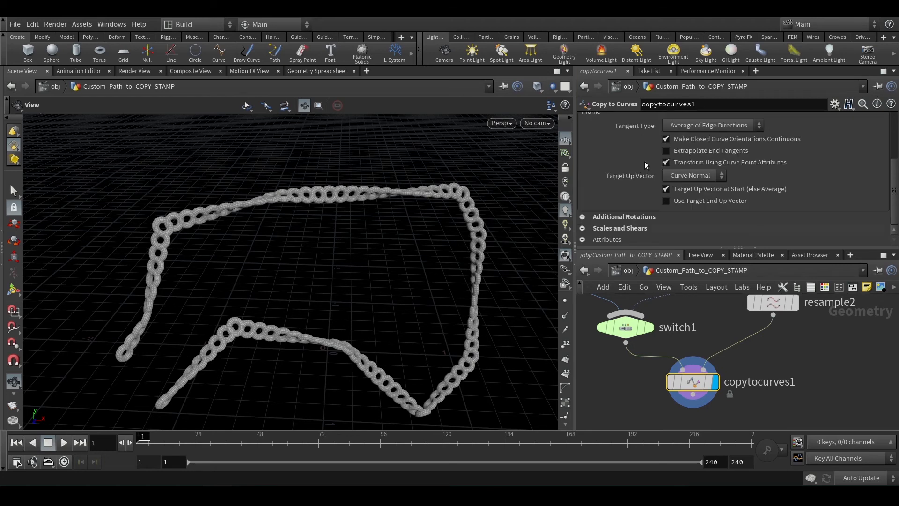
{"action": "scroll", "coordinate": [637, 178], "scroll_direction": "up", "scroll_amount": 6}
{"action": "scroll", "coordinate": [637, 180], "scroll_direction": "down", "scroll_amount": 1}
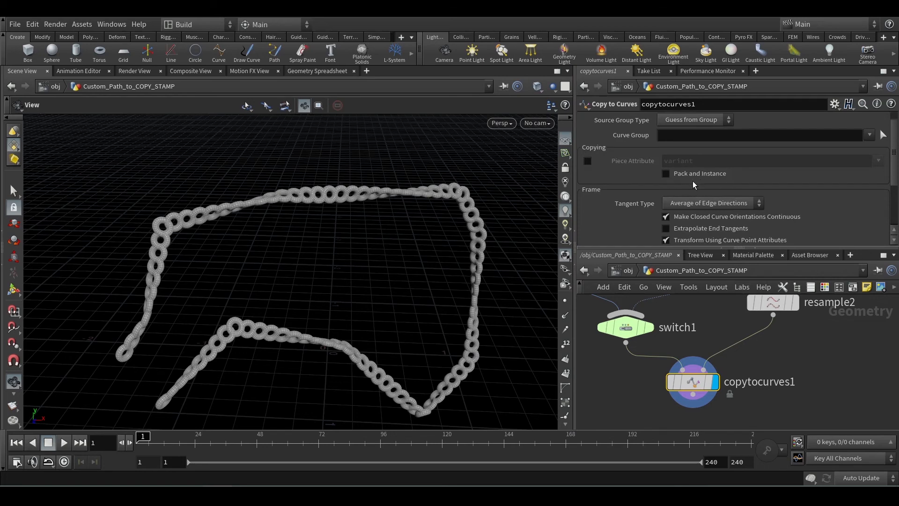
Step: Enable Pack and Instance in copytocurves1 and inspect the node's information
{"action": "left_click", "coordinate": [666, 176]}
{"action": "middle_click", "coordinate": [693, 382]}
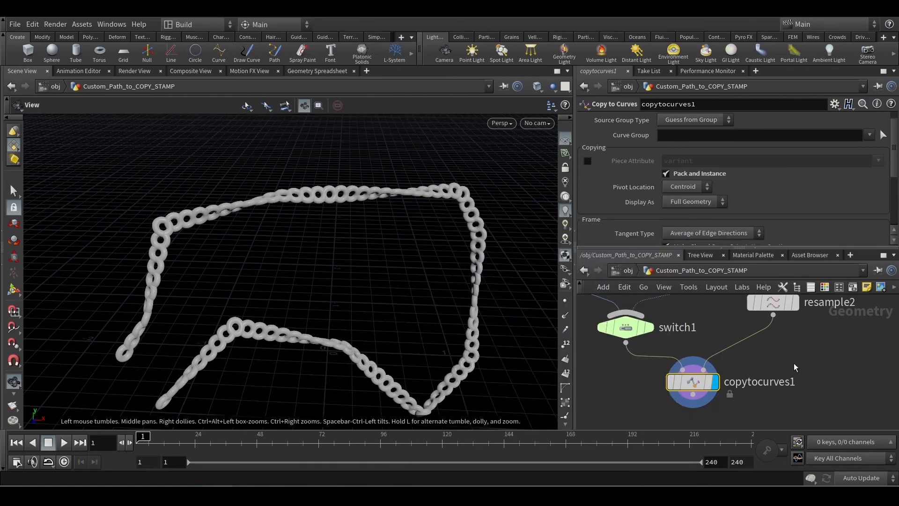
{"action": "scroll", "coordinate": [800, 356], "scroll_direction": "down", "scroll_amount": 2}
{"action": "scroll", "coordinate": [798, 177], "scroll_direction": "down", "scroll_amount": 5}
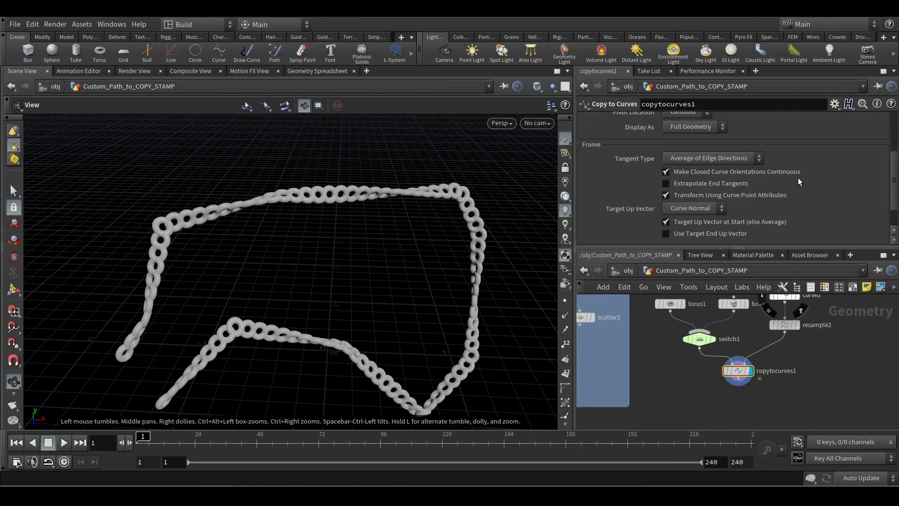
Step: Examine the Frame options of copytocurves1 and the Use Target End Up Vector description against a close-up of the twisted chain
{"action": "scroll", "coordinate": [798, 178], "scroll_direction": "down", "scroll_amount": 2}
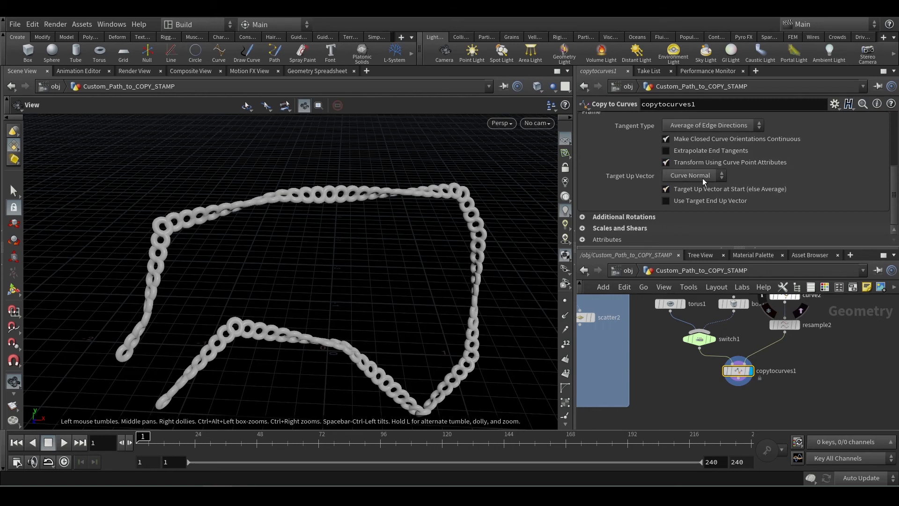
{"action": "scroll", "coordinate": [774, 170], "scroll_direction": "up", "scroll_amount": 2}
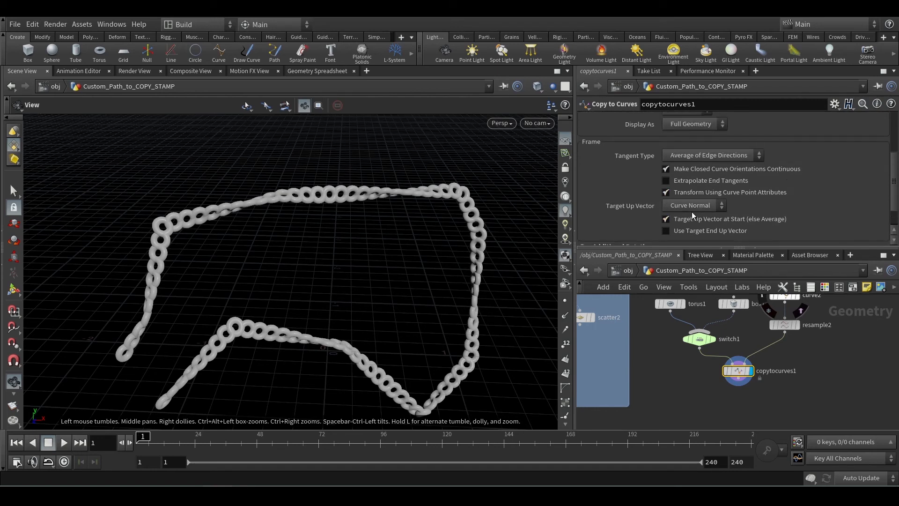
{"action": "scroll", "coordinate": [762, 199], "scroll_direction": "down", "scroll_amount": 1}
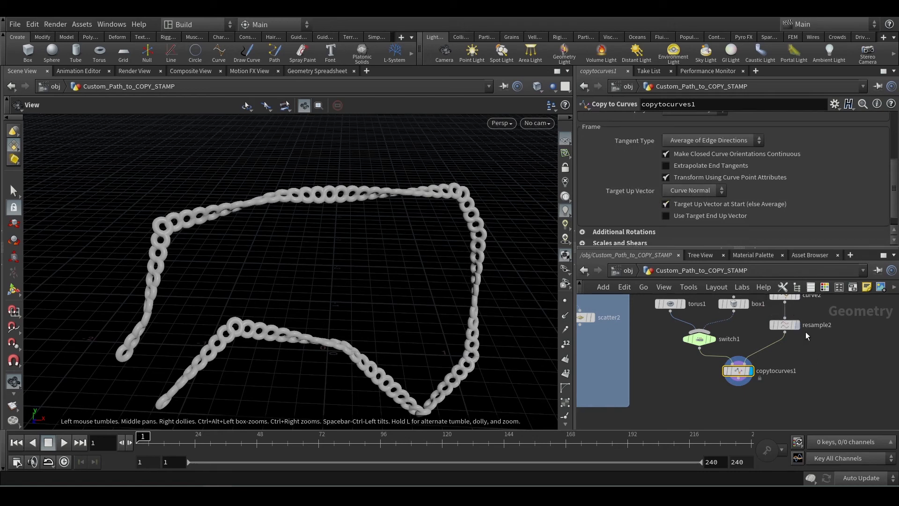
{"action": "scroll", "coordinate": [824, 355], "scroll_direction": "up", "scroll_amount": 5}
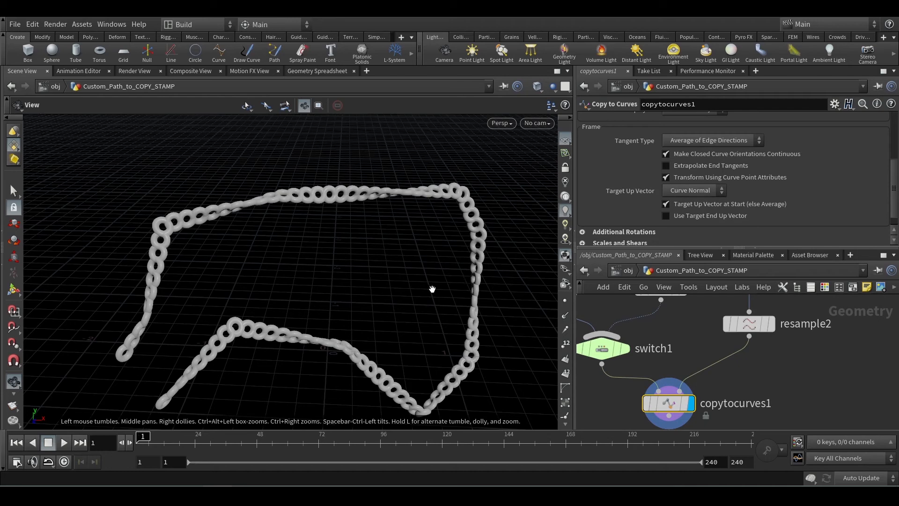
{"action": "scroll", "coordinate": [246, 305], "scroll_direction": "up", "scroll_amount": 10}
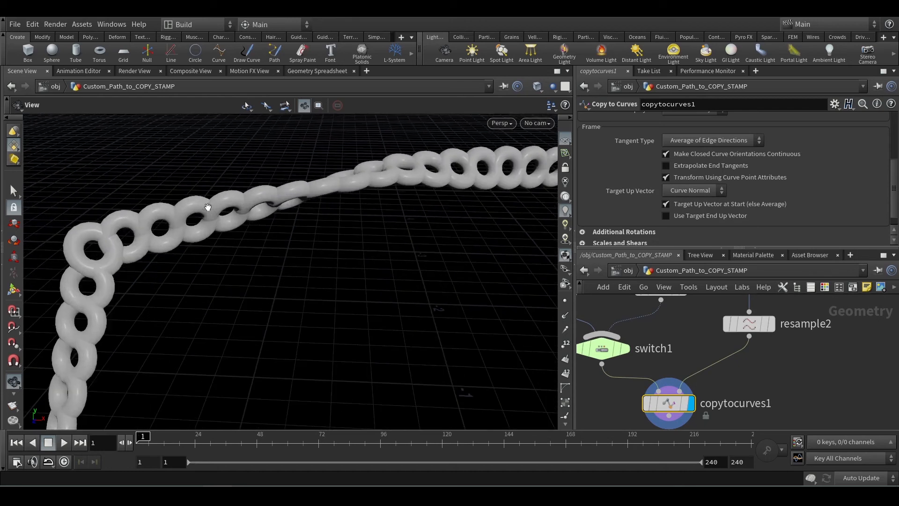
{"action": "scroll", "coordinate": [208, 207], "scroll_direction": "up", "scroll_amount": 3}
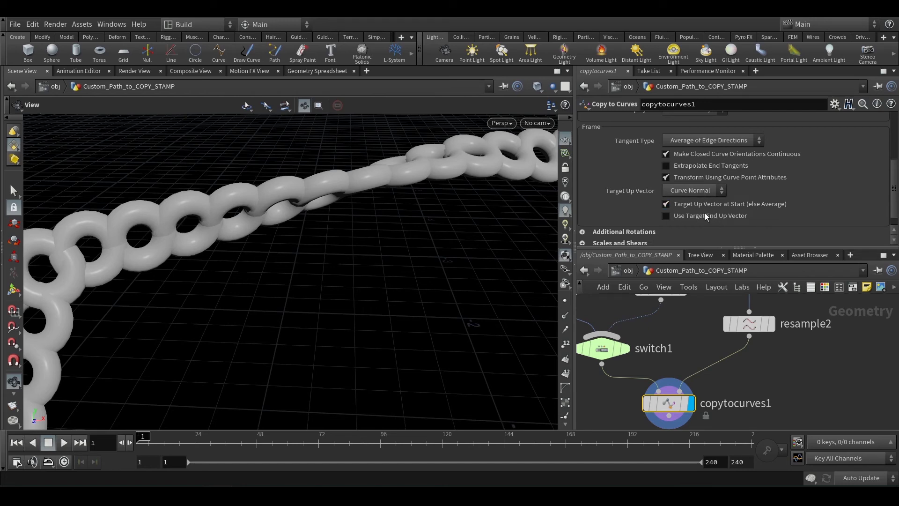
{"action": "mouse_move", "coordinate": [724, 218]}
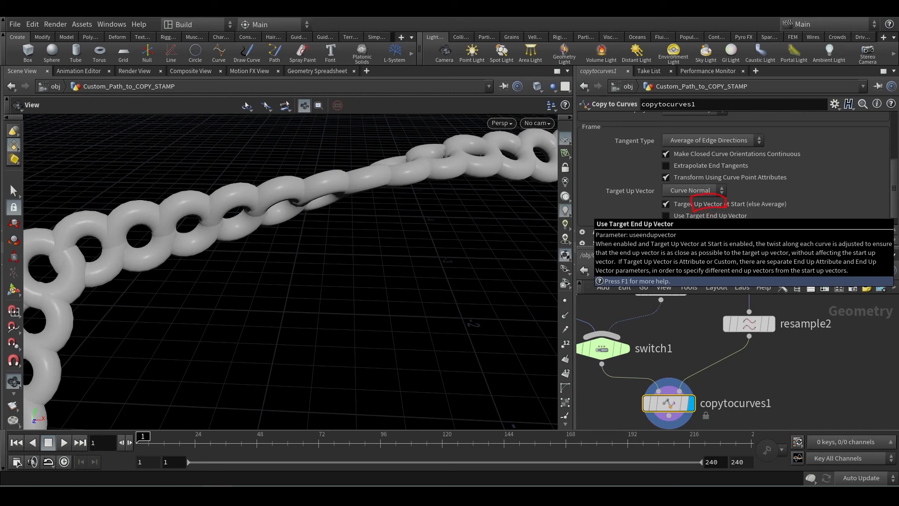
{"action": "left_click_drag", "start_coordinate": [746, 206], "coordinate": [814, 197]}
{"action": "key", "text": "Escape"}
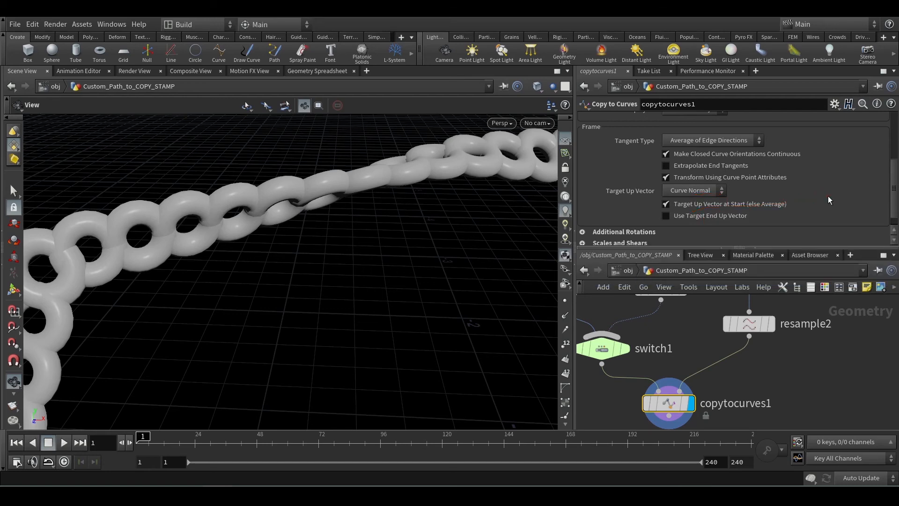
Step: Display resample2 to inspect the bare path and its point attributes, and return the display to copytocurves1
{"action": "left_click", "coordinate": [770, 323]}
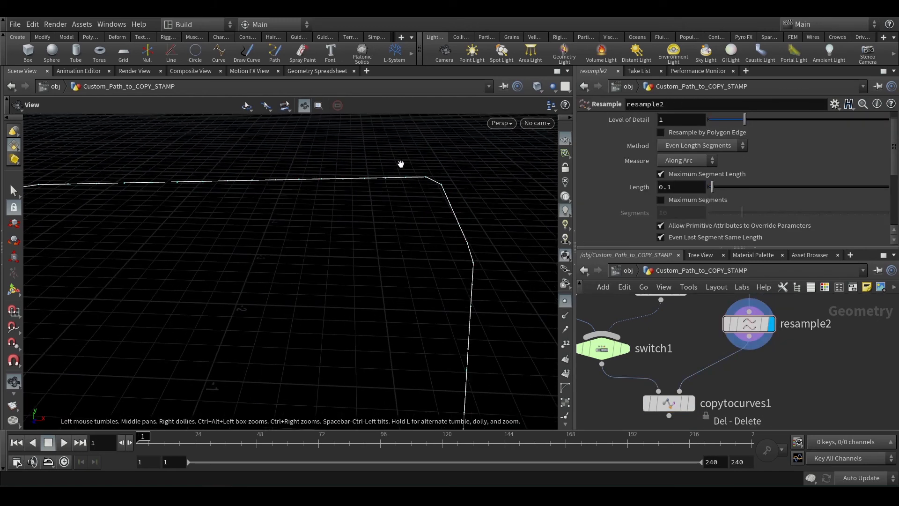
{"action": "left_click_drag", "start_coordinate": [323, 262], "coordinate": [391, 253]}
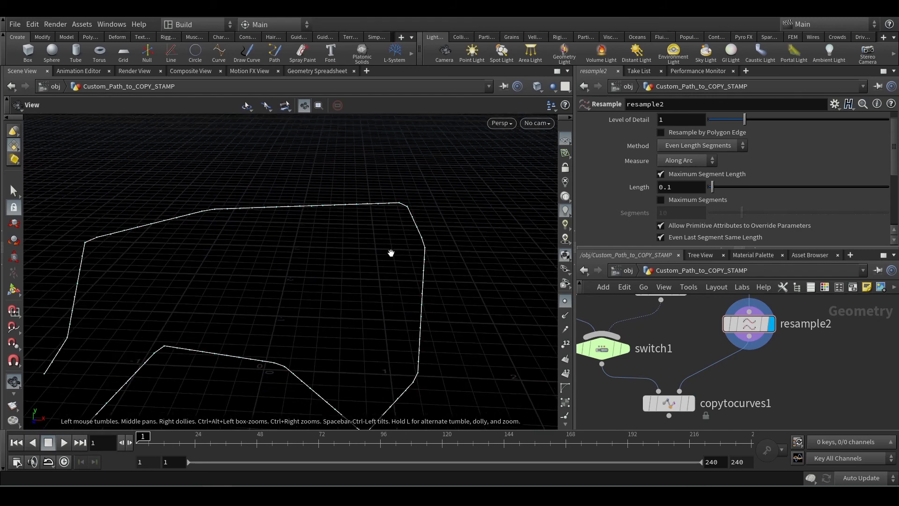
{"action": "middle_click", "coordinate": [749, 323]}
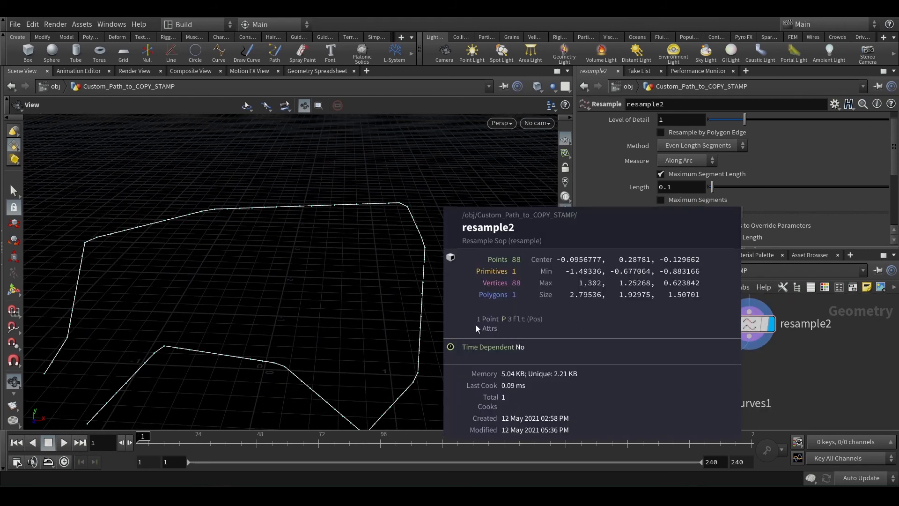
{"action": "middle_click_drag", "start_coordinate": [759, 387], "coordinate": [749, 350]}
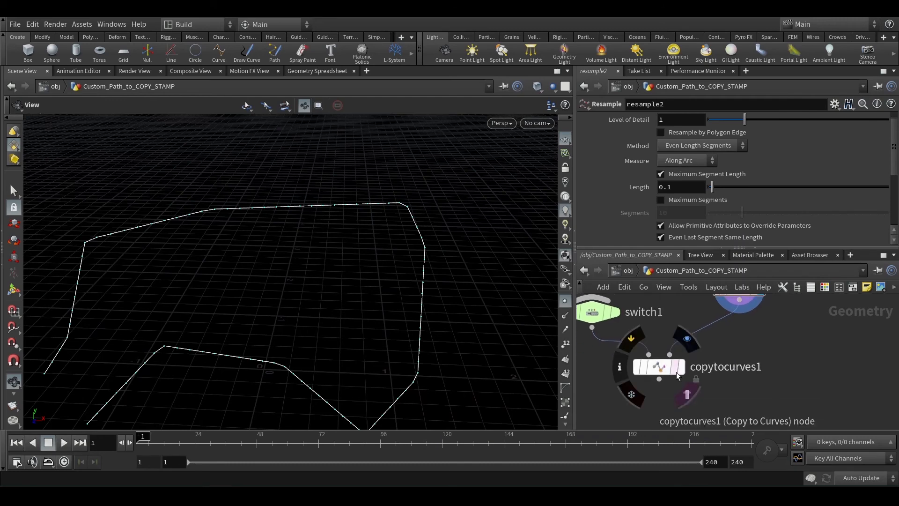
{"action": "left_click", "coordinate": [681, 368]}
{"action": "left_click", "coordinate": [664, 366]}
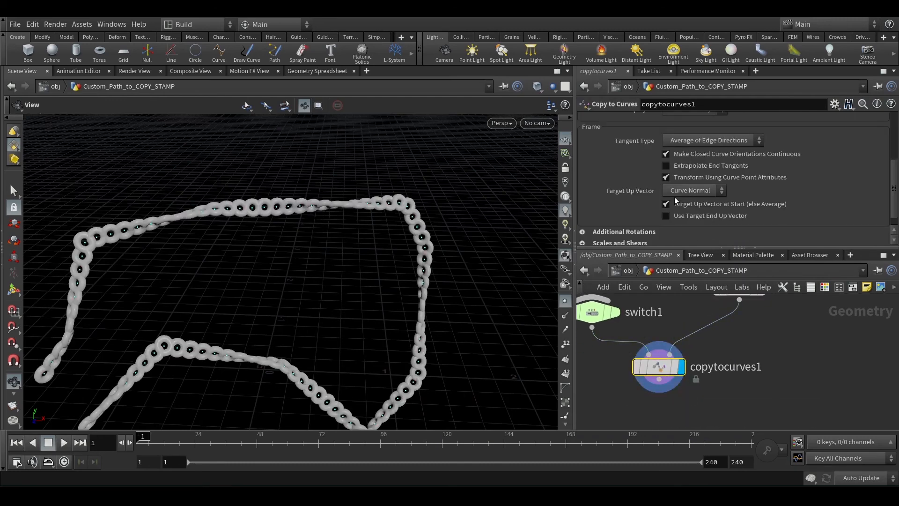
Step: Try X Axis and Y Axis as the target up vector of copytocurves1 on the twisted chain
{"action": "left_click", "coordinate": [704, 195]}
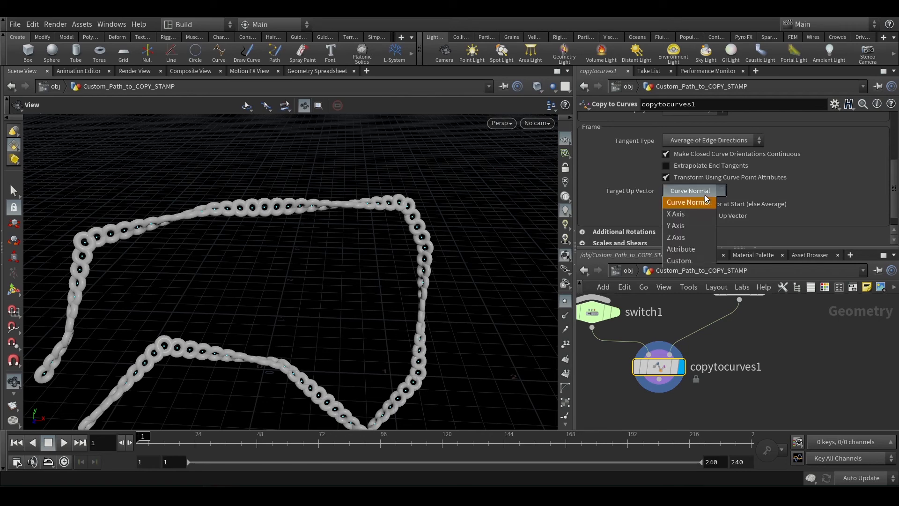
{"action": "left_click", "coordinate": [693, 217]}
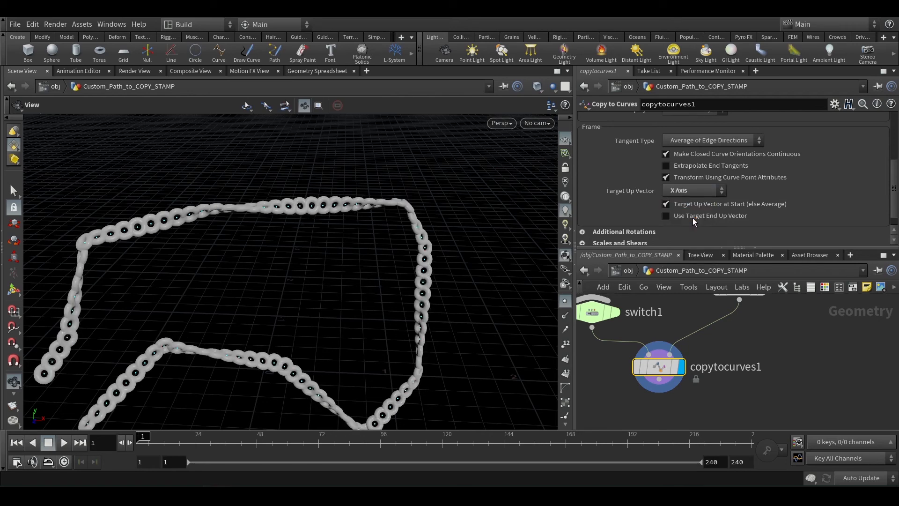
{"action": "left_click", "coordinate": [695, 190]}
{"action": "left_click", "coordinate": [693, 228]}
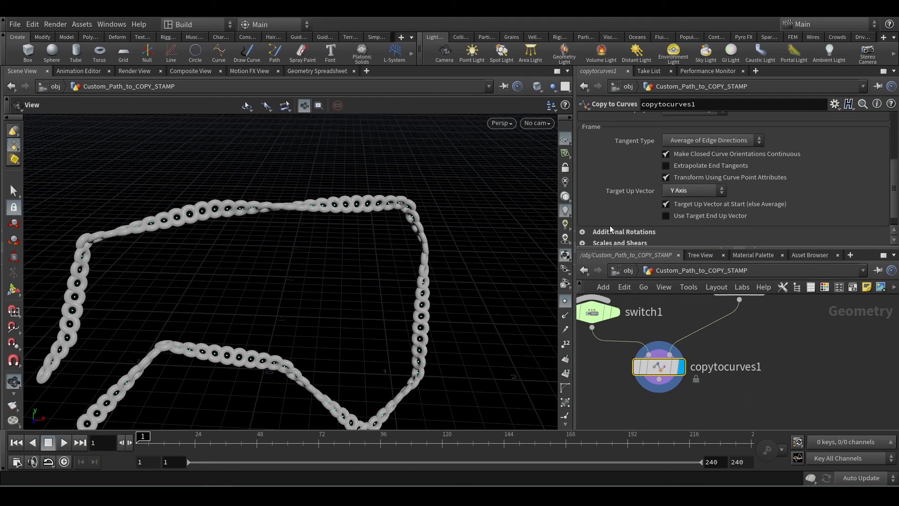
Step: Disable Apply Roll or Twist in the Additional Rotations of copytocurves1 and collapse the section
{"action": "left_click", "coordinate": [582, 234]}
{"action": "scroll", "coordinate": [693, 198], "scroll_direction": "down", "scroll_amount": 3}
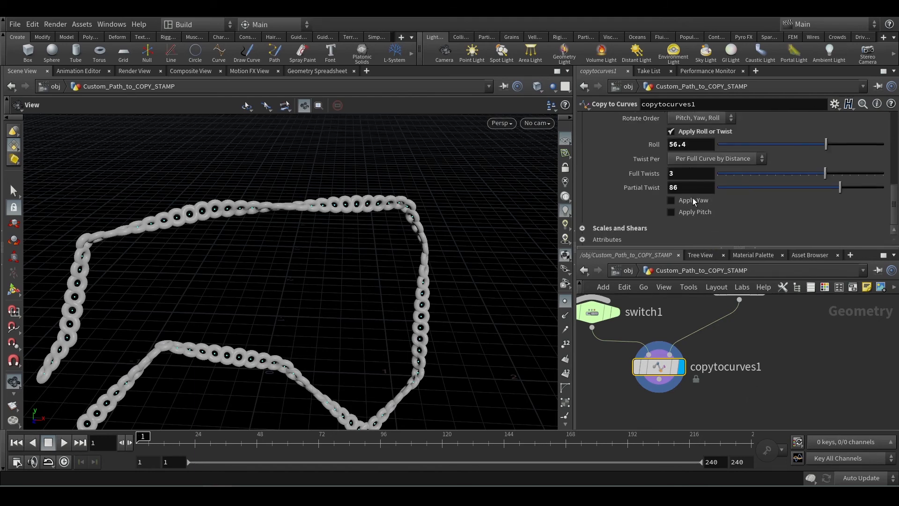
{"action": "left_click", "coordinate": [671, 131]}
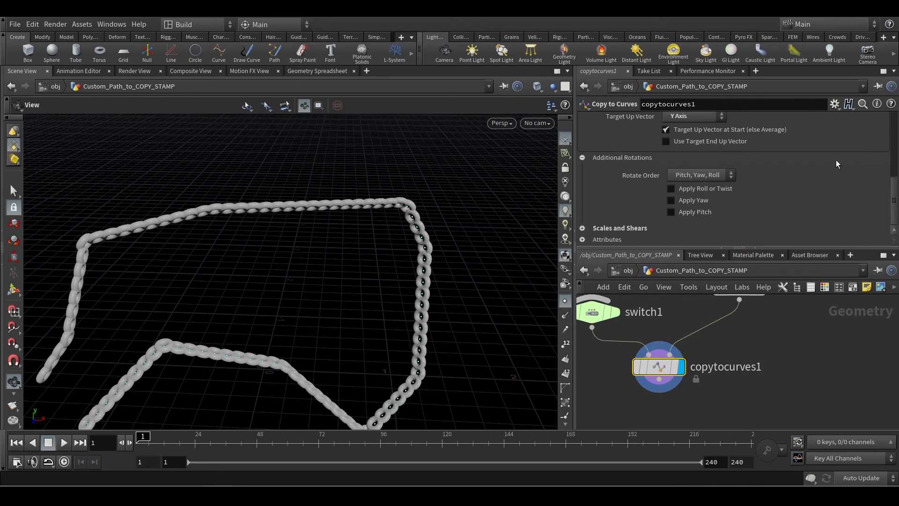
{"action": "left_click", "coordinate": [586, 159]}
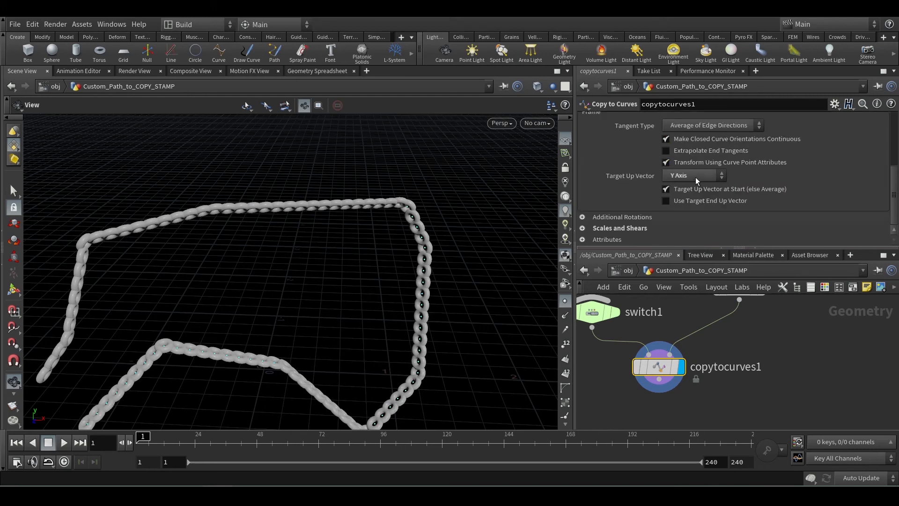
Step: Compare the X Axis and Z Axis target up vectors on the untwisted chain, and restore Curve Normal
{"action": "mouse_move", "coordinate": [227, 203]}
{"action": "left_mouse_down"}
{"action": "mouse_move", "coordinate": [239, 254]}
{"action": "mouse_move", "coordinate": [239, 206]}
{"action": "left_mouse_up"}
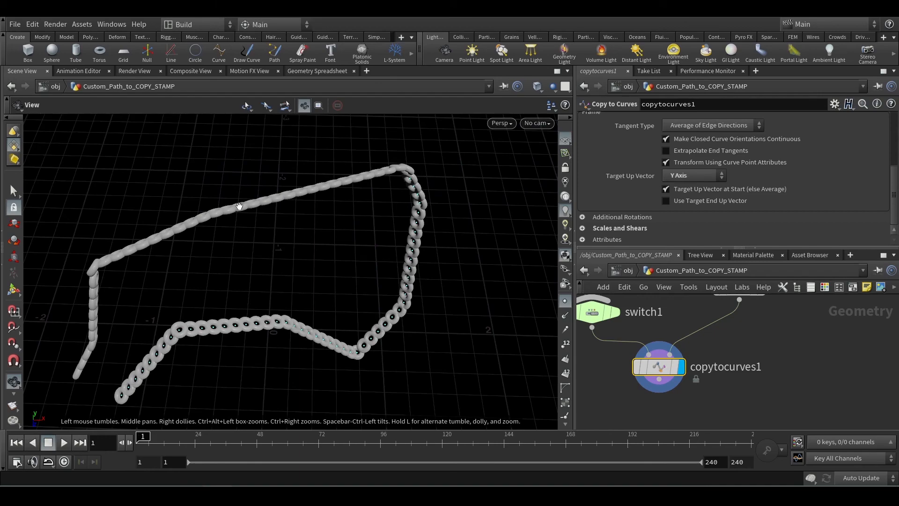
{"action": "left_click", "coordinate": [676, 181]}
{"action": "left_click", "coordinate": [676, 202]}
{"action": "left_click_drag", "start_coordinate": [375, 216], "coordinate": [466, 161]}
{"action": "left_click", "coordinate": [698, 176]}
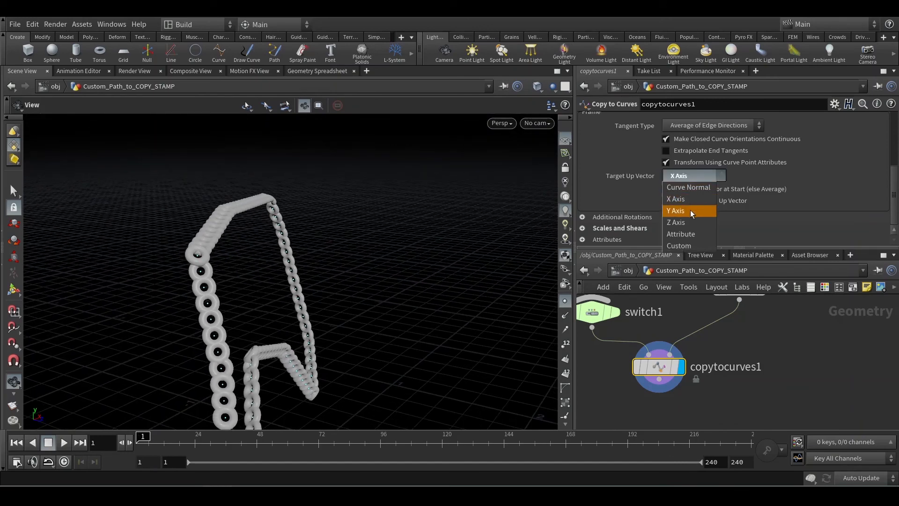
{"action": "left_click", "coordinate": [684, 222]}
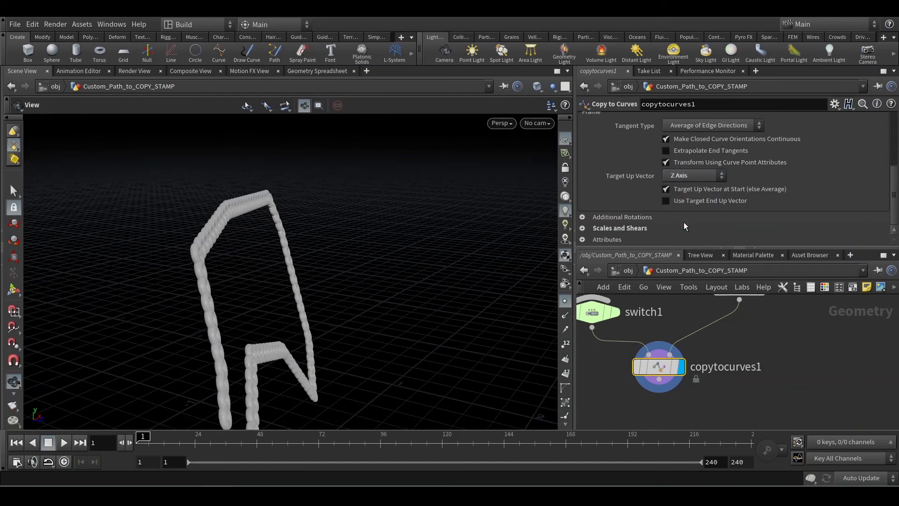
{"action": "left_click", "coordinate": [687, 178]}
{"action": "left_click", "coordinate": [690, 188]}
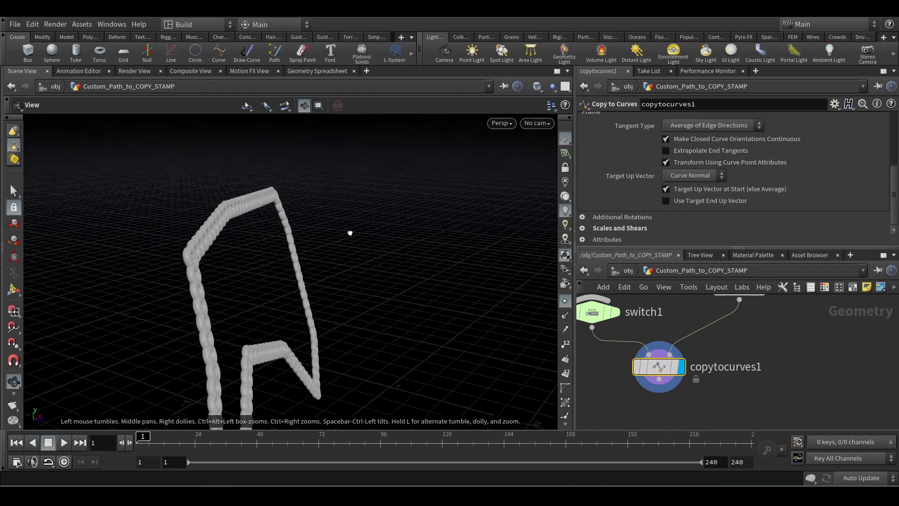
{"action": "left_click_drag", "start_coordinate": [349, 233], "coordinate": [296, 225]}
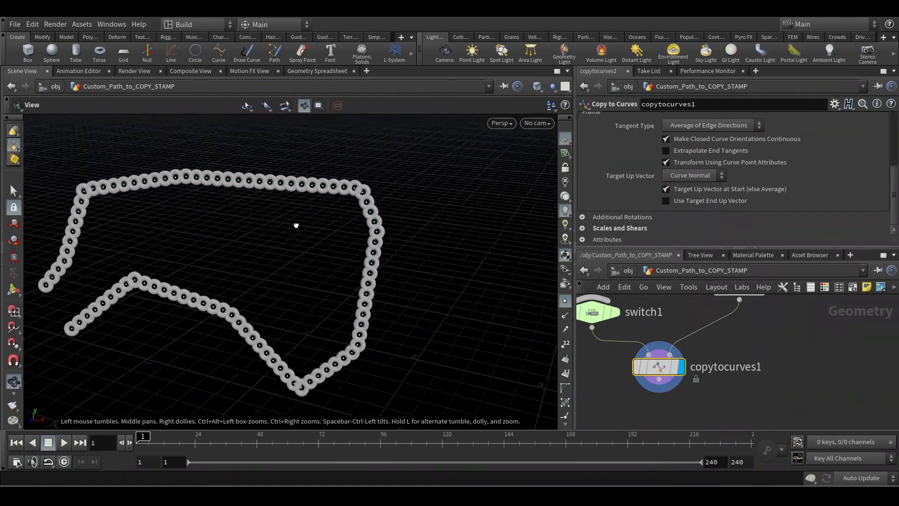
{"action": "middle_click_drag", "start_coordinate": [296, 225], "coordinate": [421, 205]}
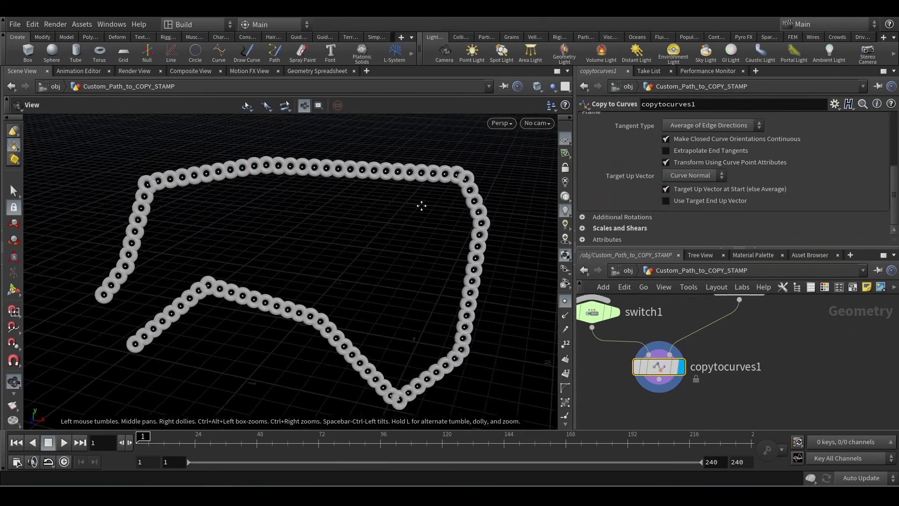
{"action": "left_click_drag", "start_coordinate": [421, 205], "coordinate": [392, 174]}
Step: Review the target up vector choices and the other Frame and packing options of copytocurves1
{"action": "left_click", "coordinate": [693, 177]}
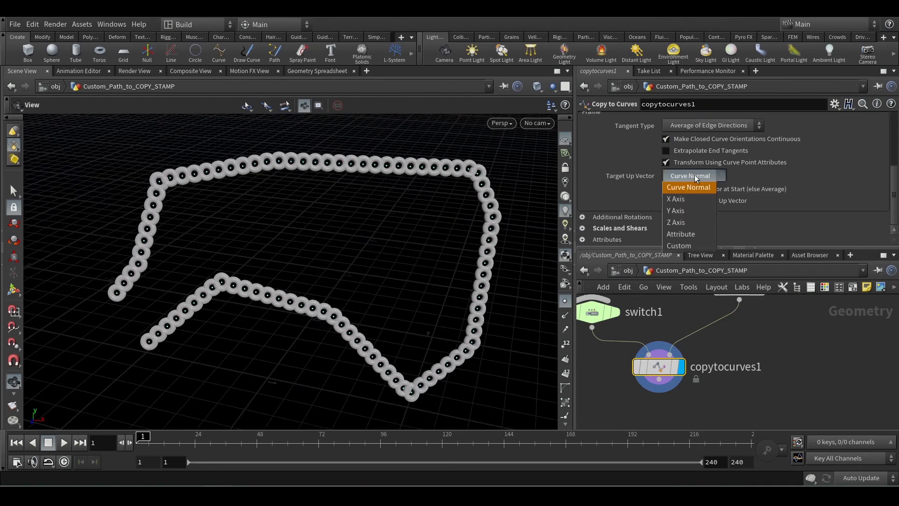
{"action": "left_click", "coordinate": [698, 179]}
{"action": "scroll", "coordinate": [639, 173], "scroll_direction": "up", "scroll_amount": 2}
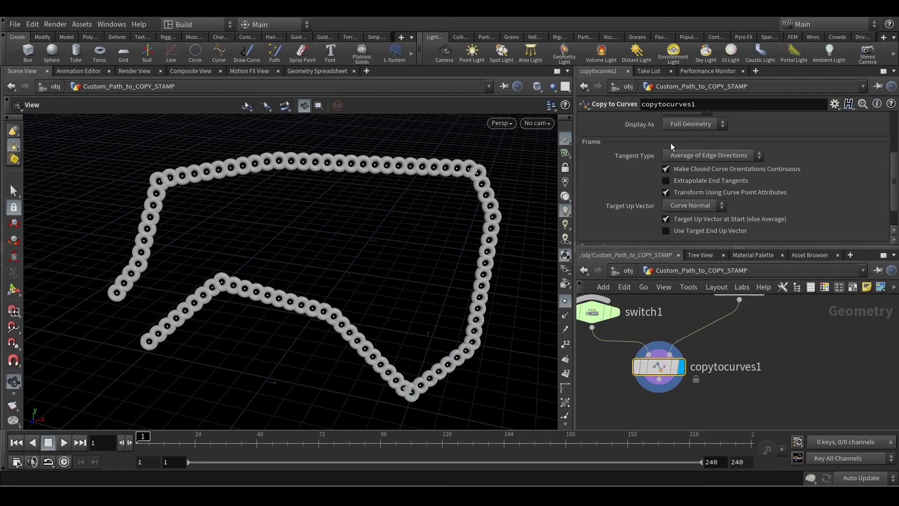
{"action": "scroll", "coordinate": [670, 142], "scroll_direction": "up", "scroll_amount": 2}
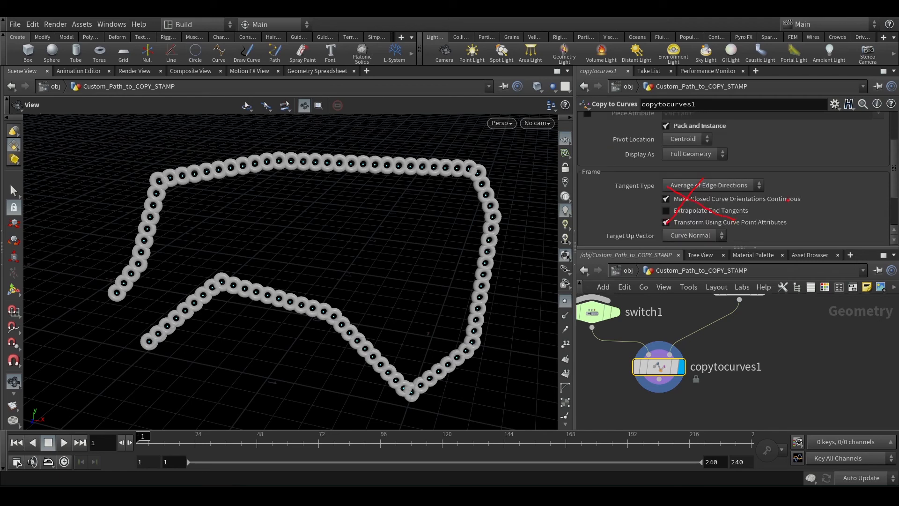
{"action": "scroll", "coordinate": [788, 201], "scroll_direction": "down", "scroll_amount": 4}
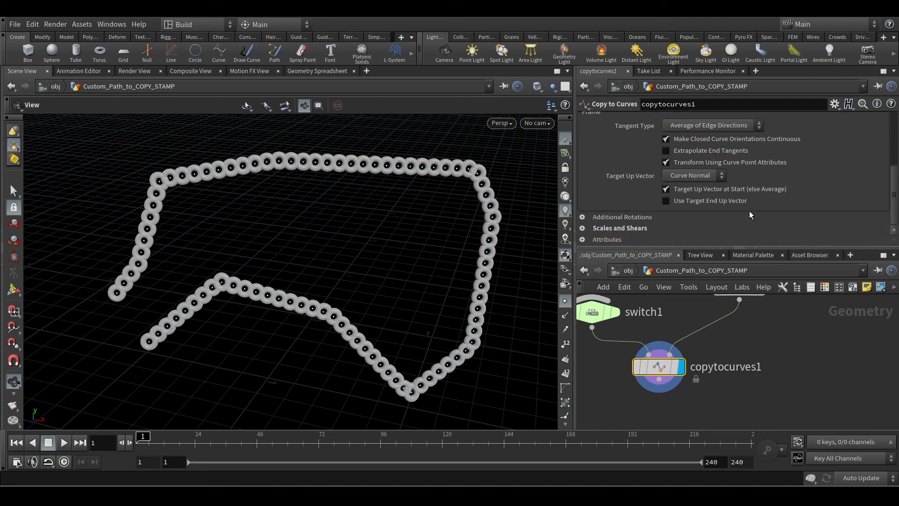
Step: Review the Copy Stamp and Copy to Curves networks and the chain, consulting the Houdini documentation on copying and instancing point attributes
{"action": "scroll", "coordinate": [782, 203], "scroll_direction": "up", "scroll_amount": 8}
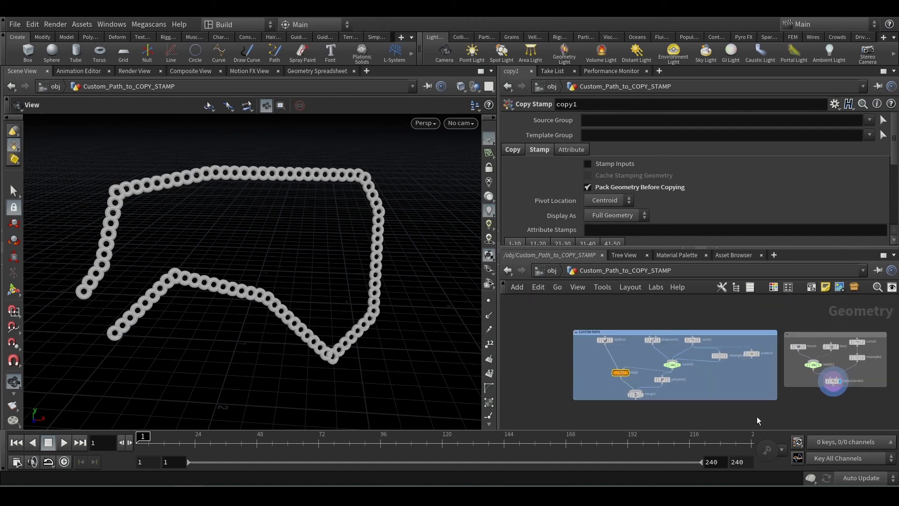
{"action": "middle_click_drag", "start_coordinate": [813, 416], "coordinate": [791, 421]}
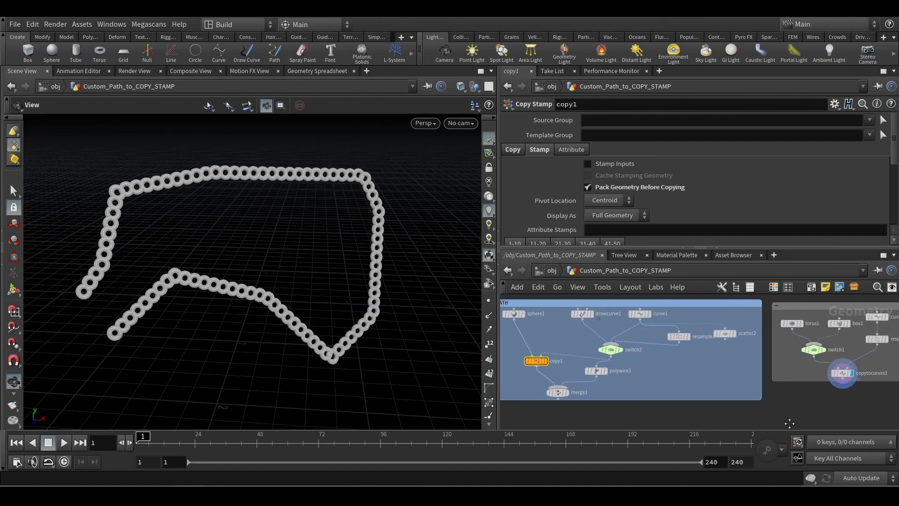
{"action": "scroll", "coordinate": [790, 428], "scroll_direction": "down", "scroll_amount": 2}
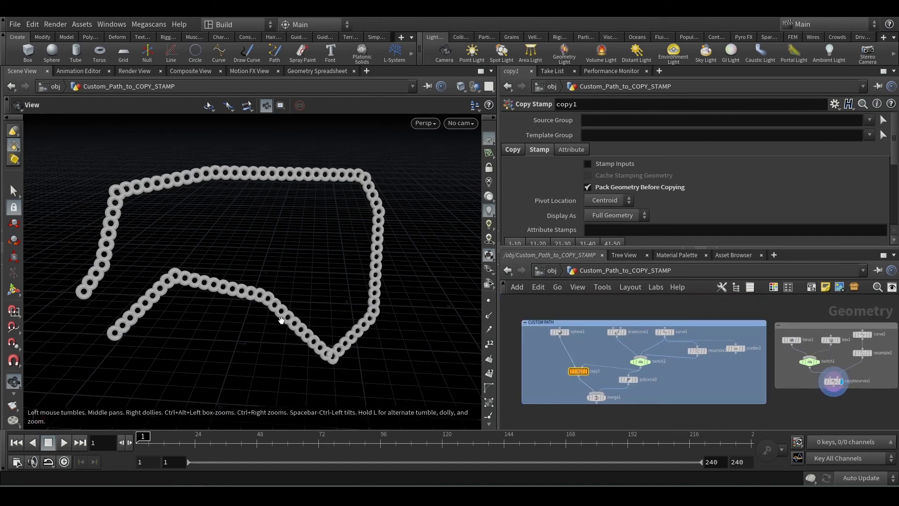
{"action": "scroll", "coordinate": [253, 259], "scroll_direction": "up", "scroll_amount": 2}
{"action": "middle_click_drag", "start_coordinate": [253, 259], "coordinate": [292, 270]}
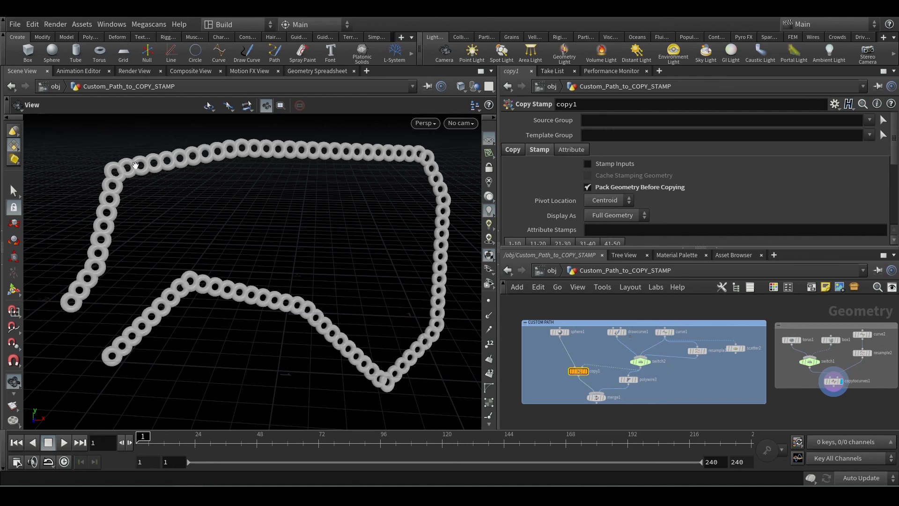
{"action": "scroll", "coordinate": [554, 343], "scroll_direction": "up", "scroll_amount": 2}
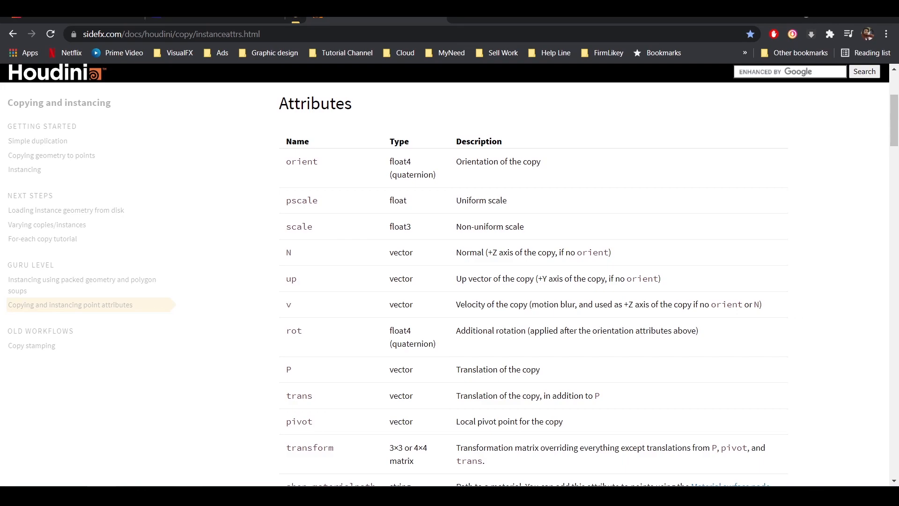
{"action": "left_click", "coordinate": [187, 443]}
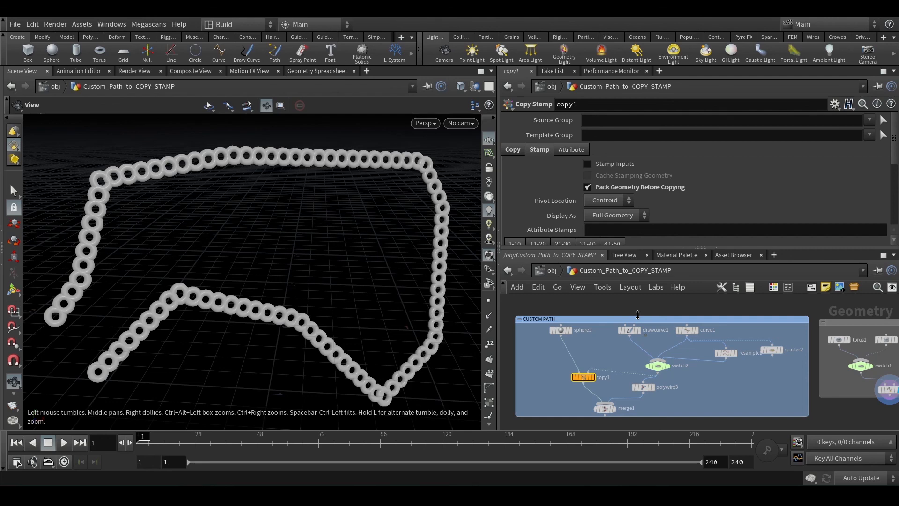
Step: Search the available nodes for "copy" in the Custom_Path_to_COPY_STAMP network
{"action": "scroll", "coordinate": [788, 374], "scroll_direction": "down", "scroll_amount": 2}
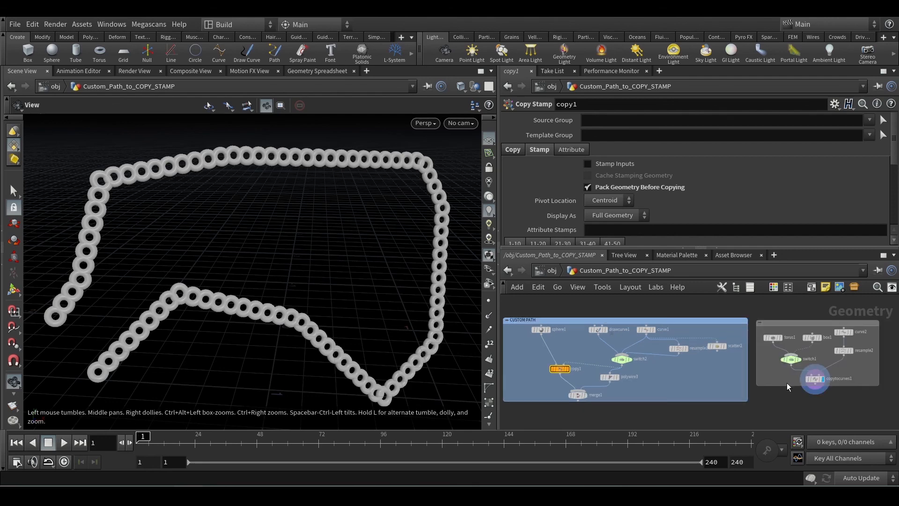
{"action": "key", "text": "Tab"}
{"action": "type", "text": "copy"}
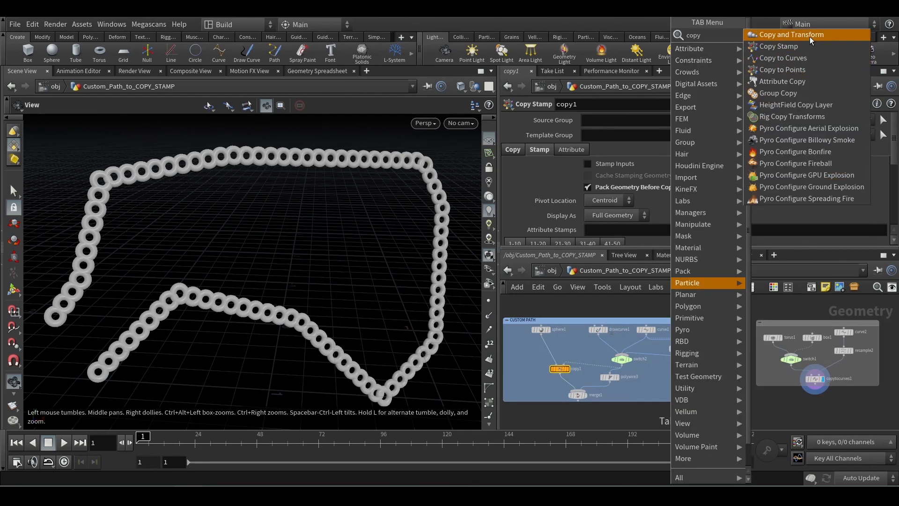